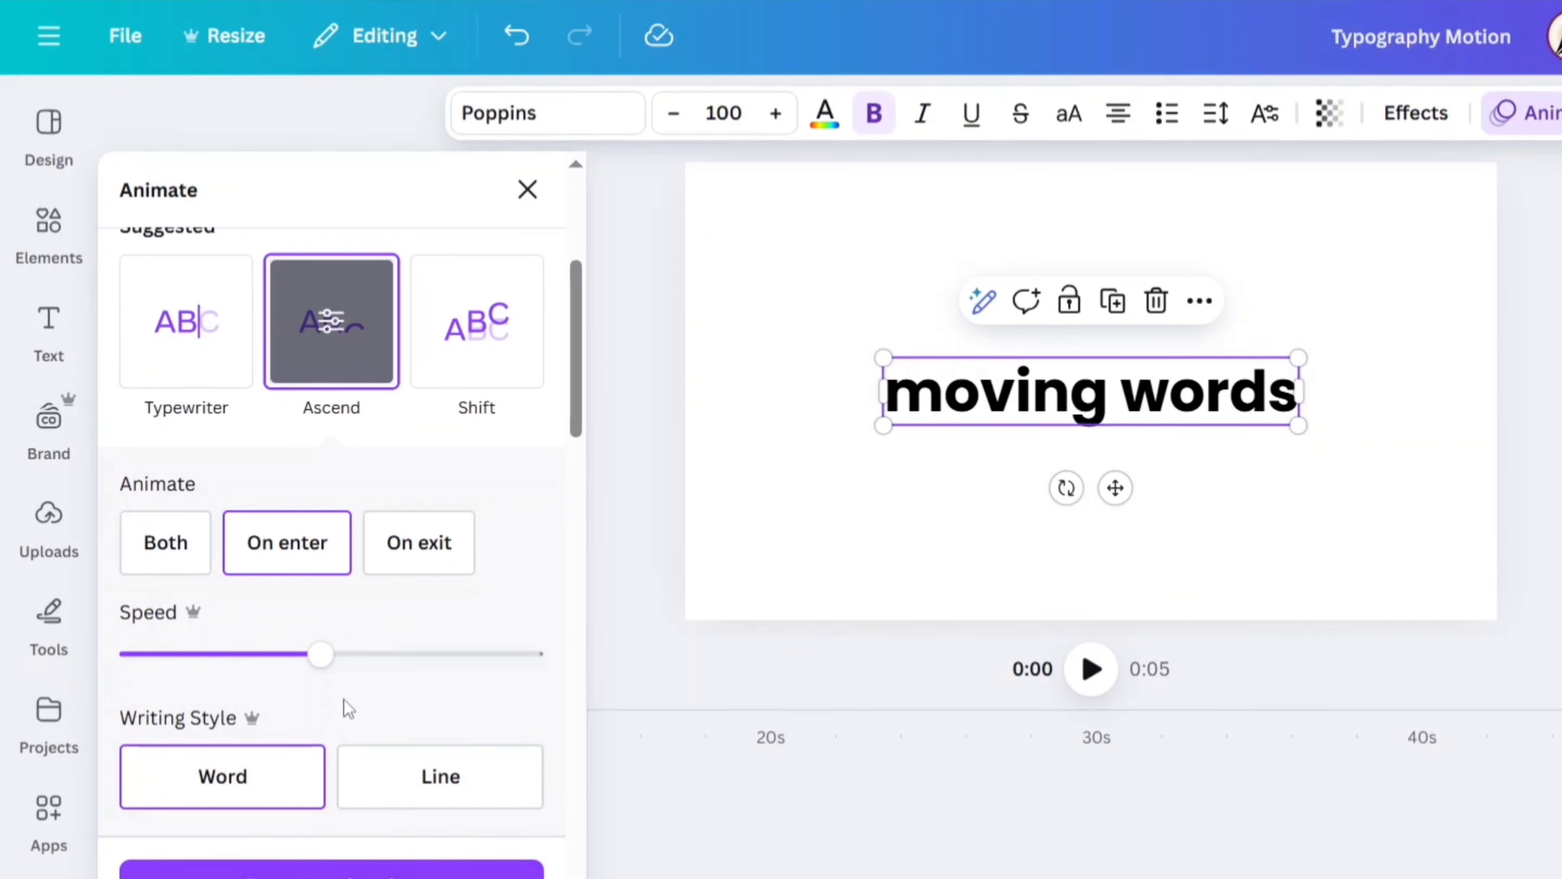
Set the Ascend animation of "moving words" to play on enter and leave the animation settings
{"action": "left_click", "coordinate": [276, 548]}
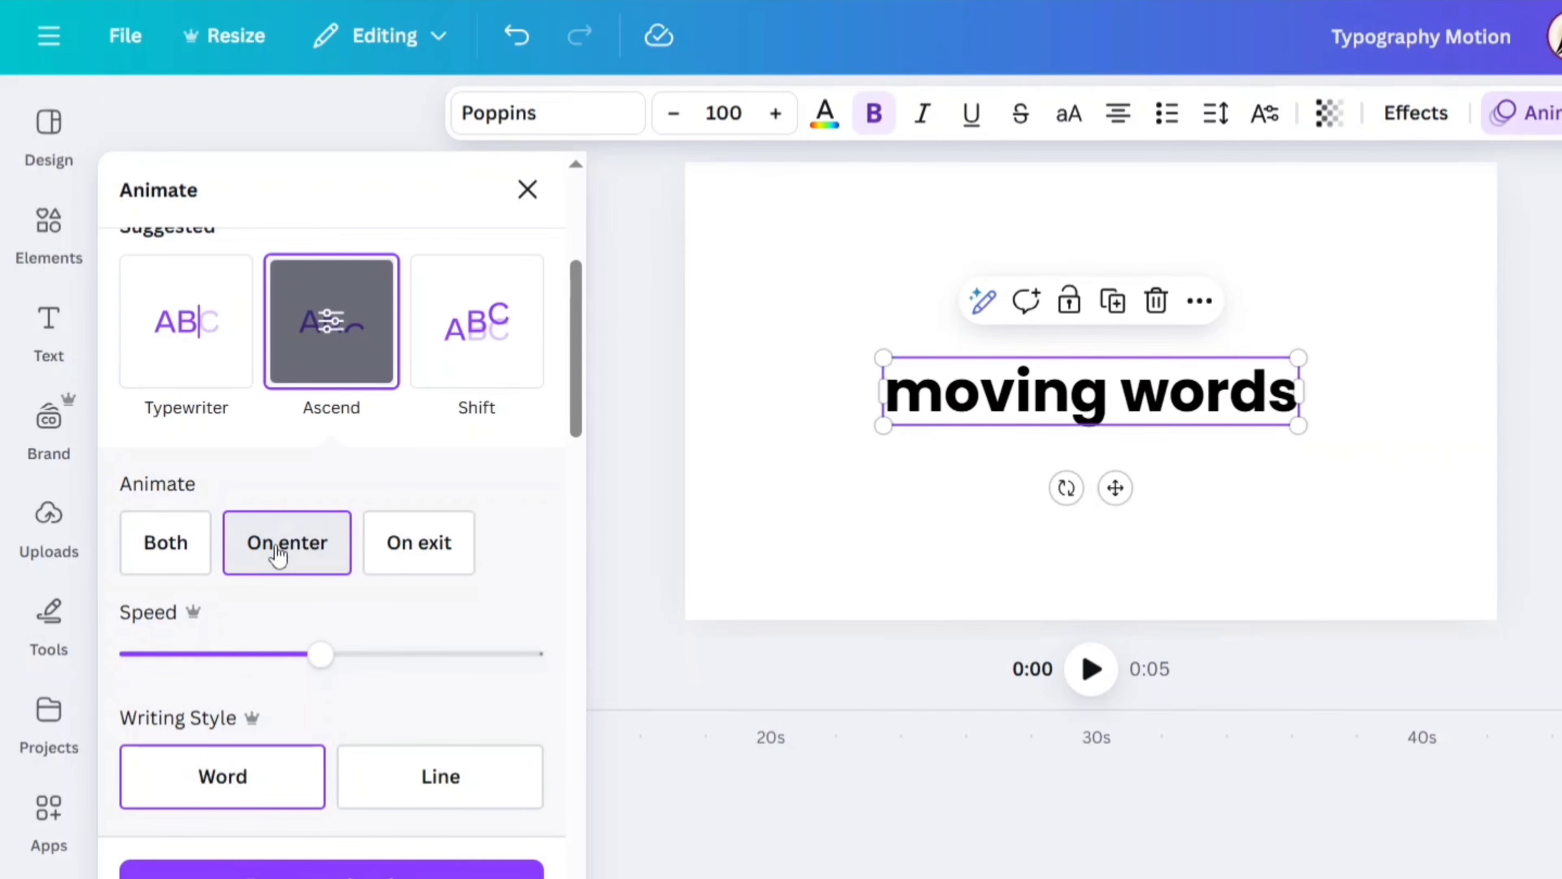
{"action": "left_click", "coordinate": [529, 189]}
{"action": "left_click", "coordinate": [548, 229]}
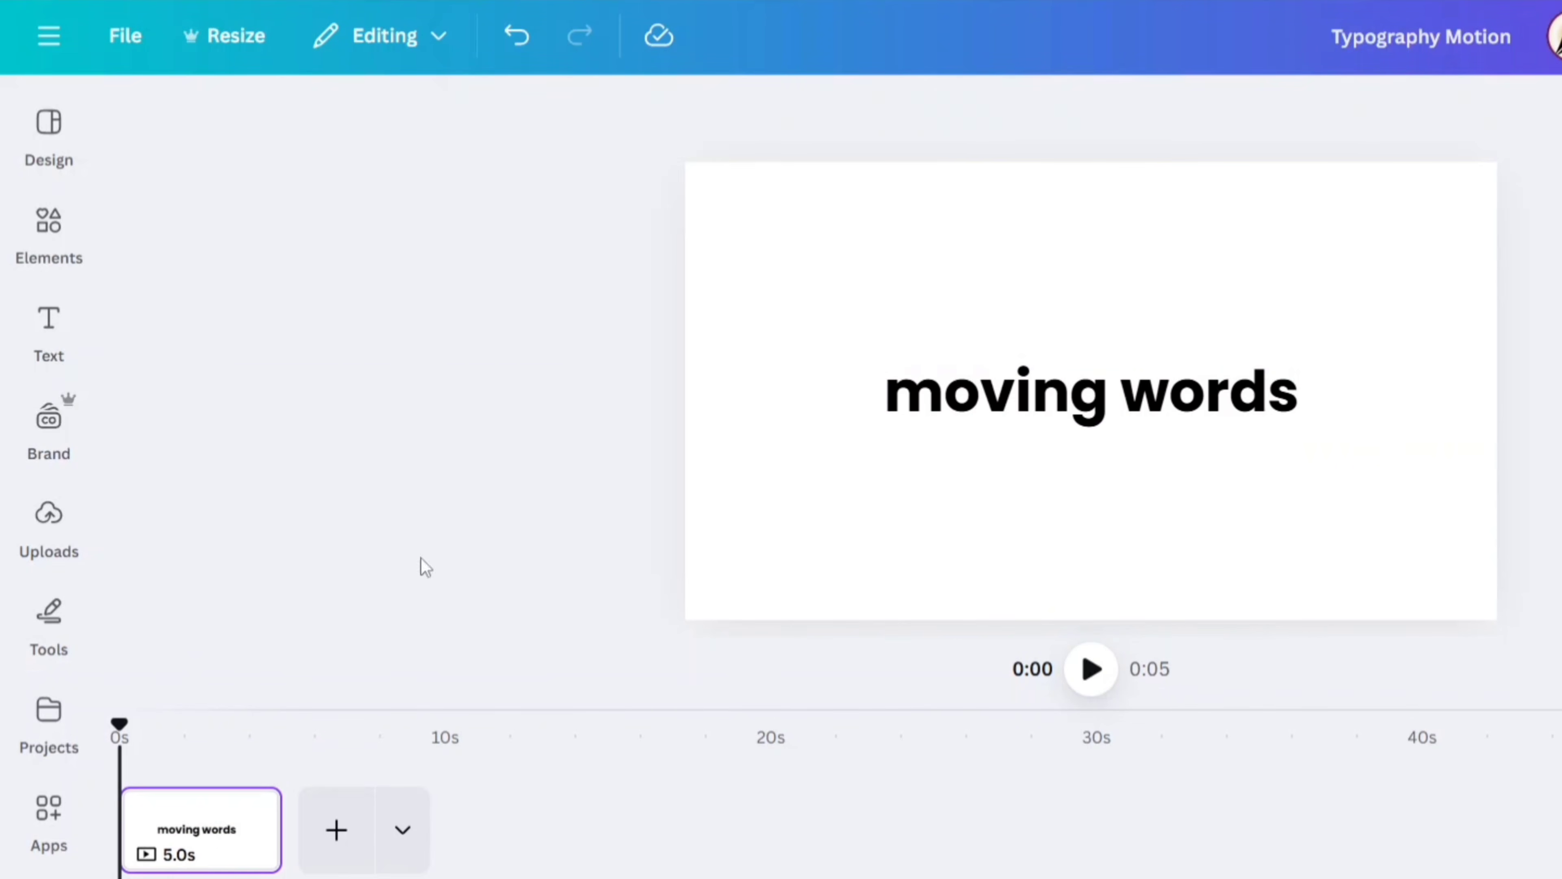
Set the duration of the "moving words" page to 3.0 seconds
{"action": "left_click", "coordinate": [226, 822]}
{"action": "left_click", "coordinate": [1223, 114]}
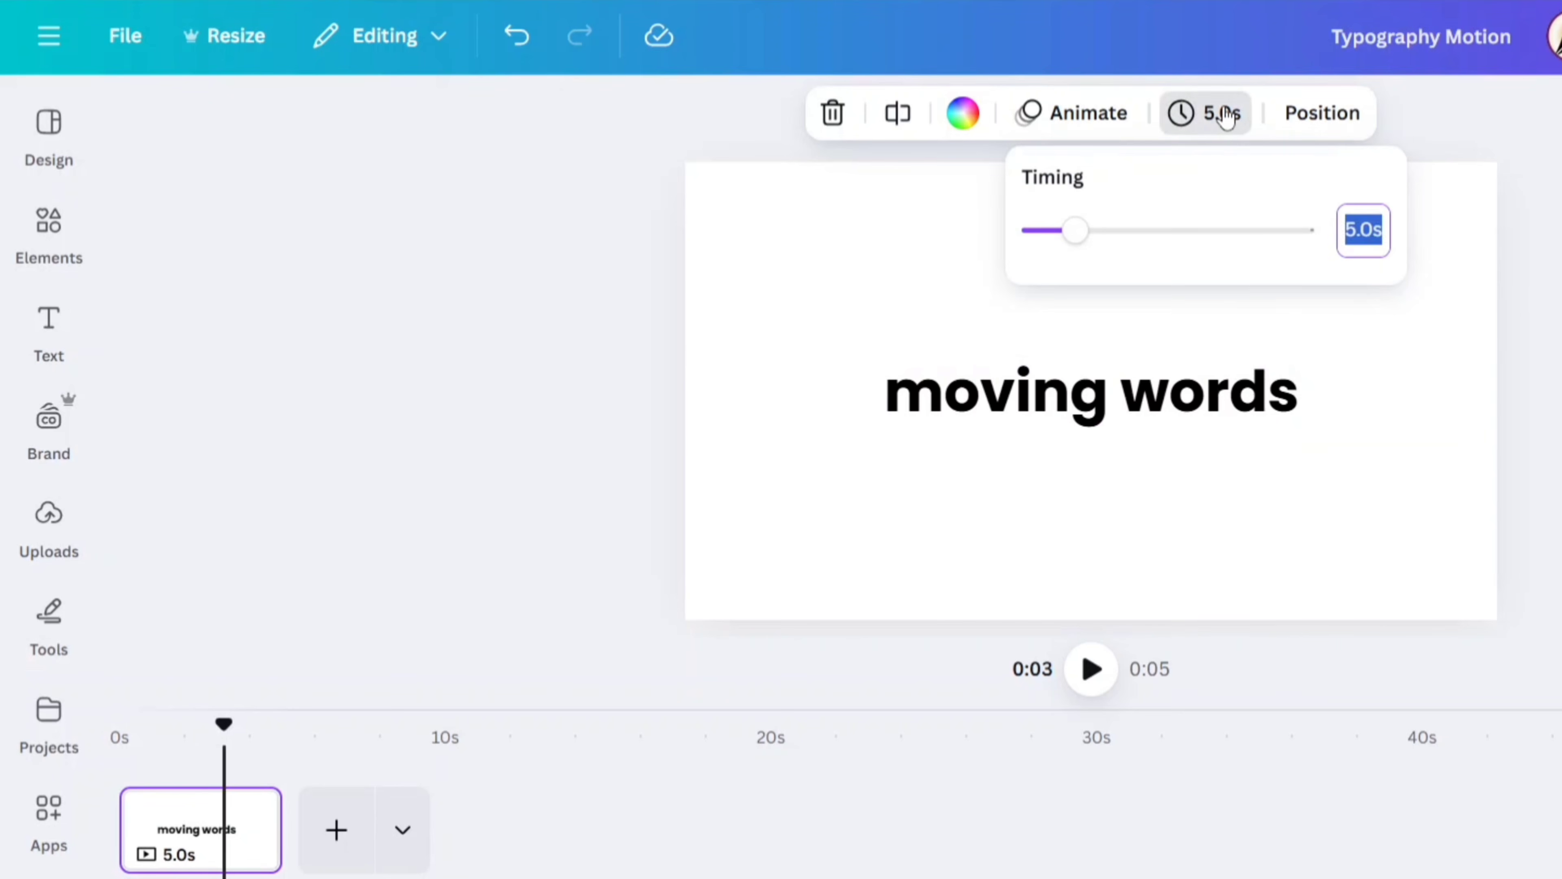
{"action": "key", "text": "Return"}
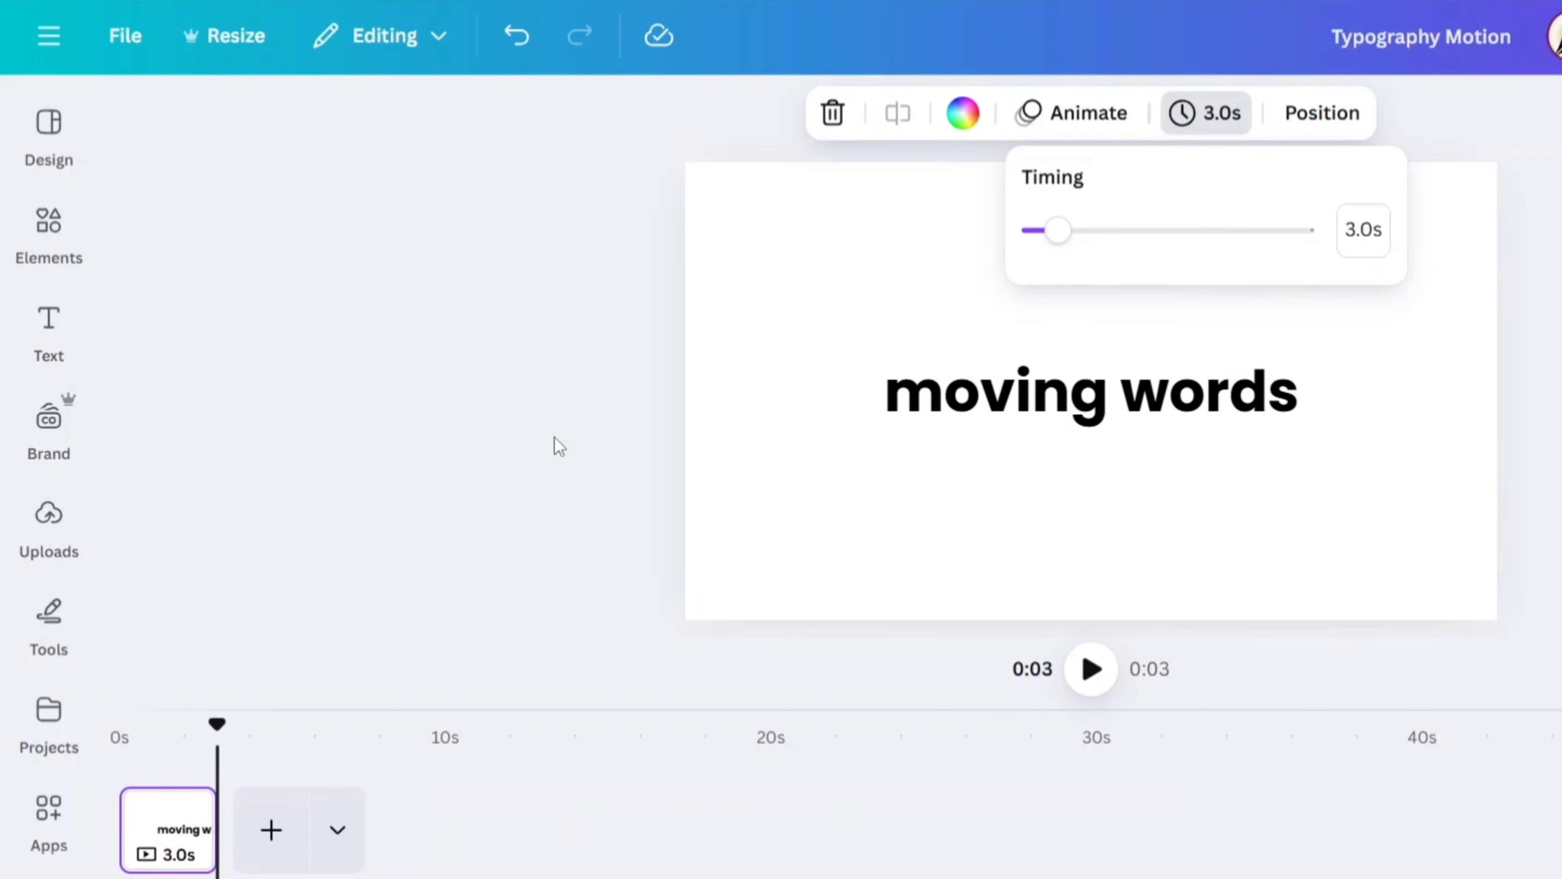
{"action": "left_click", "coordinate": [557, 445]}
Duplicate the page and remove the text animation from "moving words" on the copy
{"action": "left_click", "coordinate": [180, 809]}
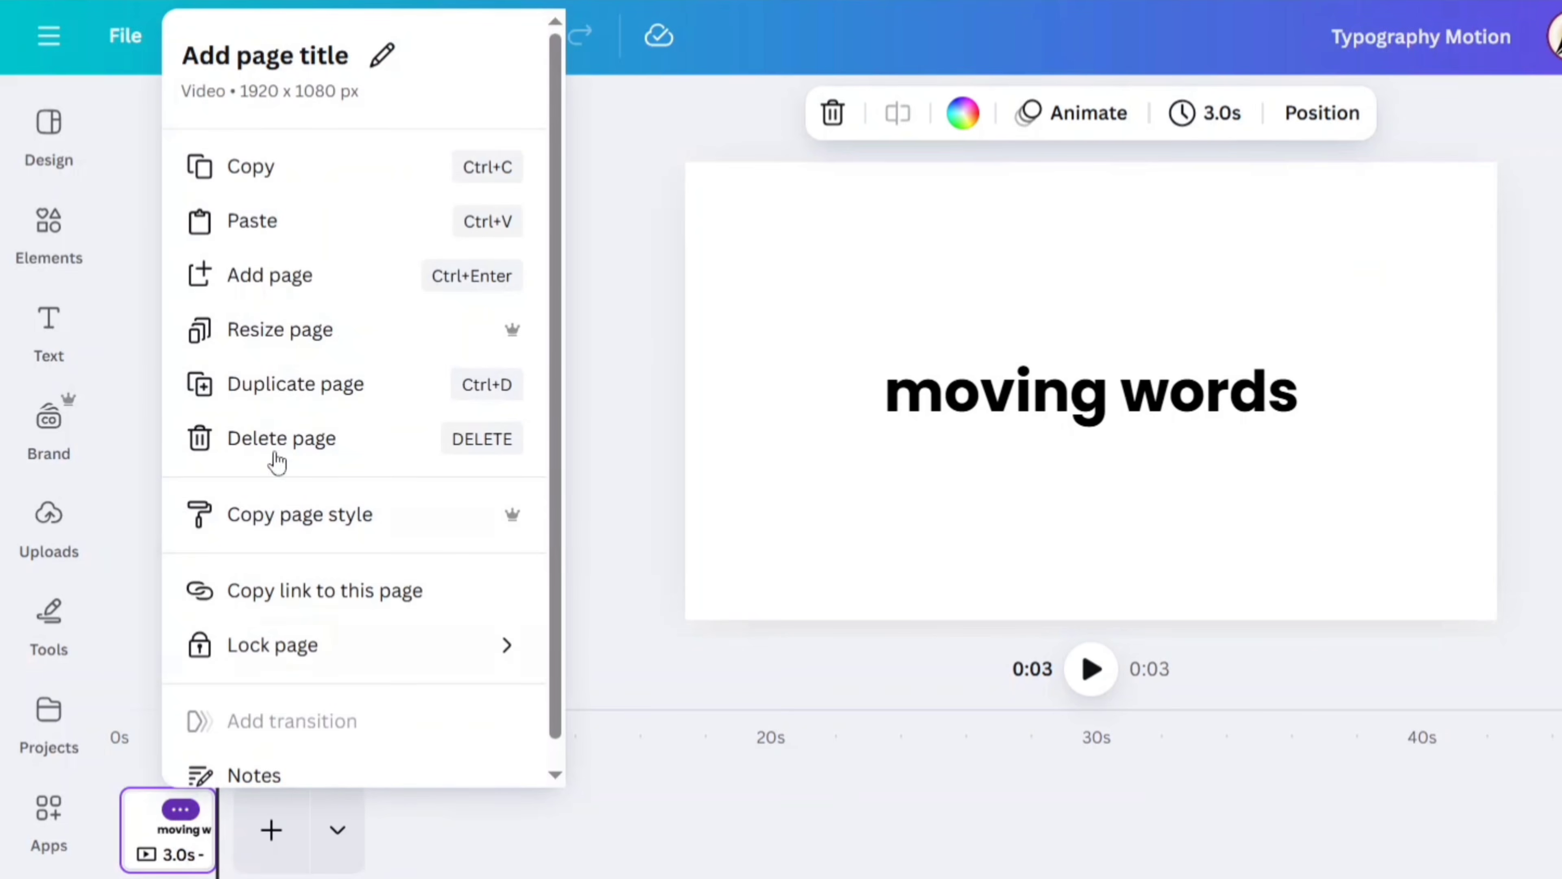
{"action": "left_click", "coordinate": [312, 394]}
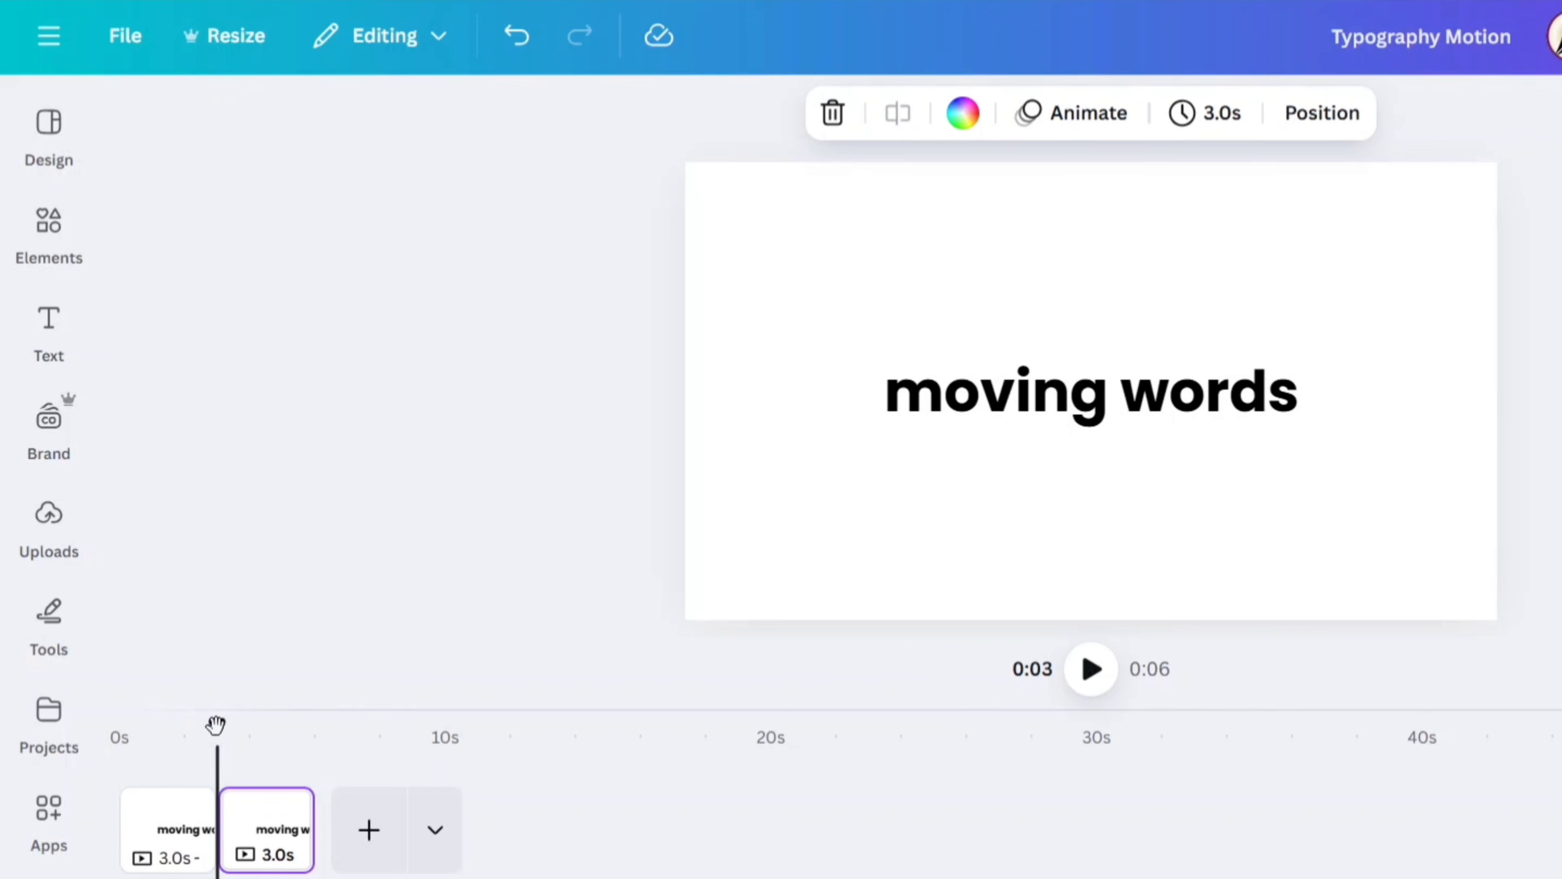
{"action": "left_click_drag", "start_coordinate": [215, 725], "coordinate": [268, 725]}
{"action": "left_click", "coordinate": [1003, 406]}
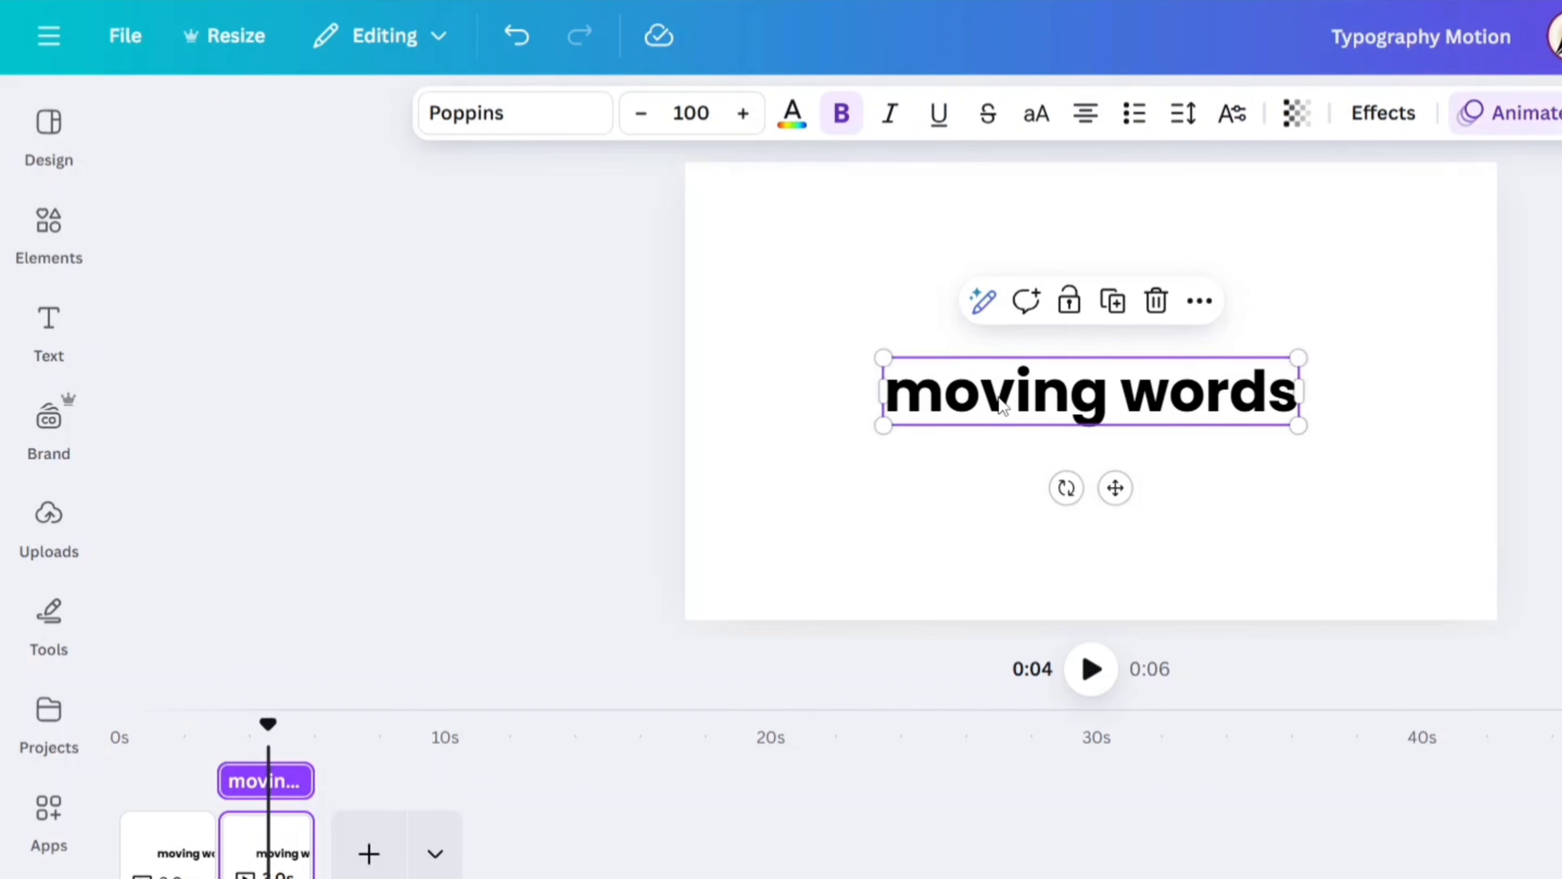
{"action": "left_click", "coordinate": [1489, 120]}
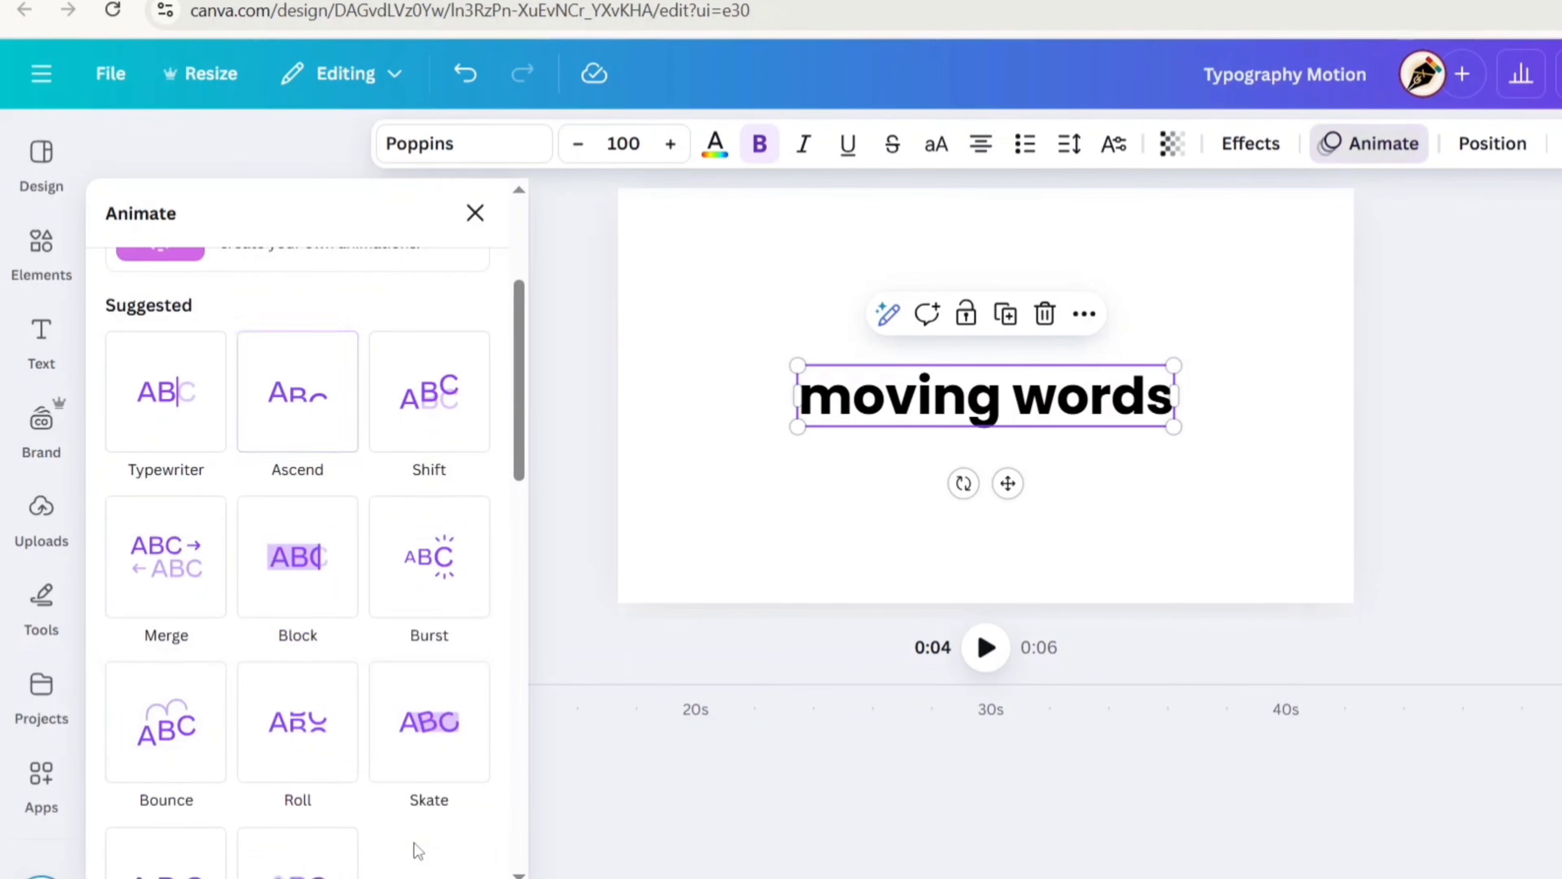
{"action": "left_click", "coordinate": [475, 213]}
Duplicate "moving words" on the second page, place the copy above and to the right of the original, and change it to "like"
{"action": "left_click", "coordinate": [1006, 314]}
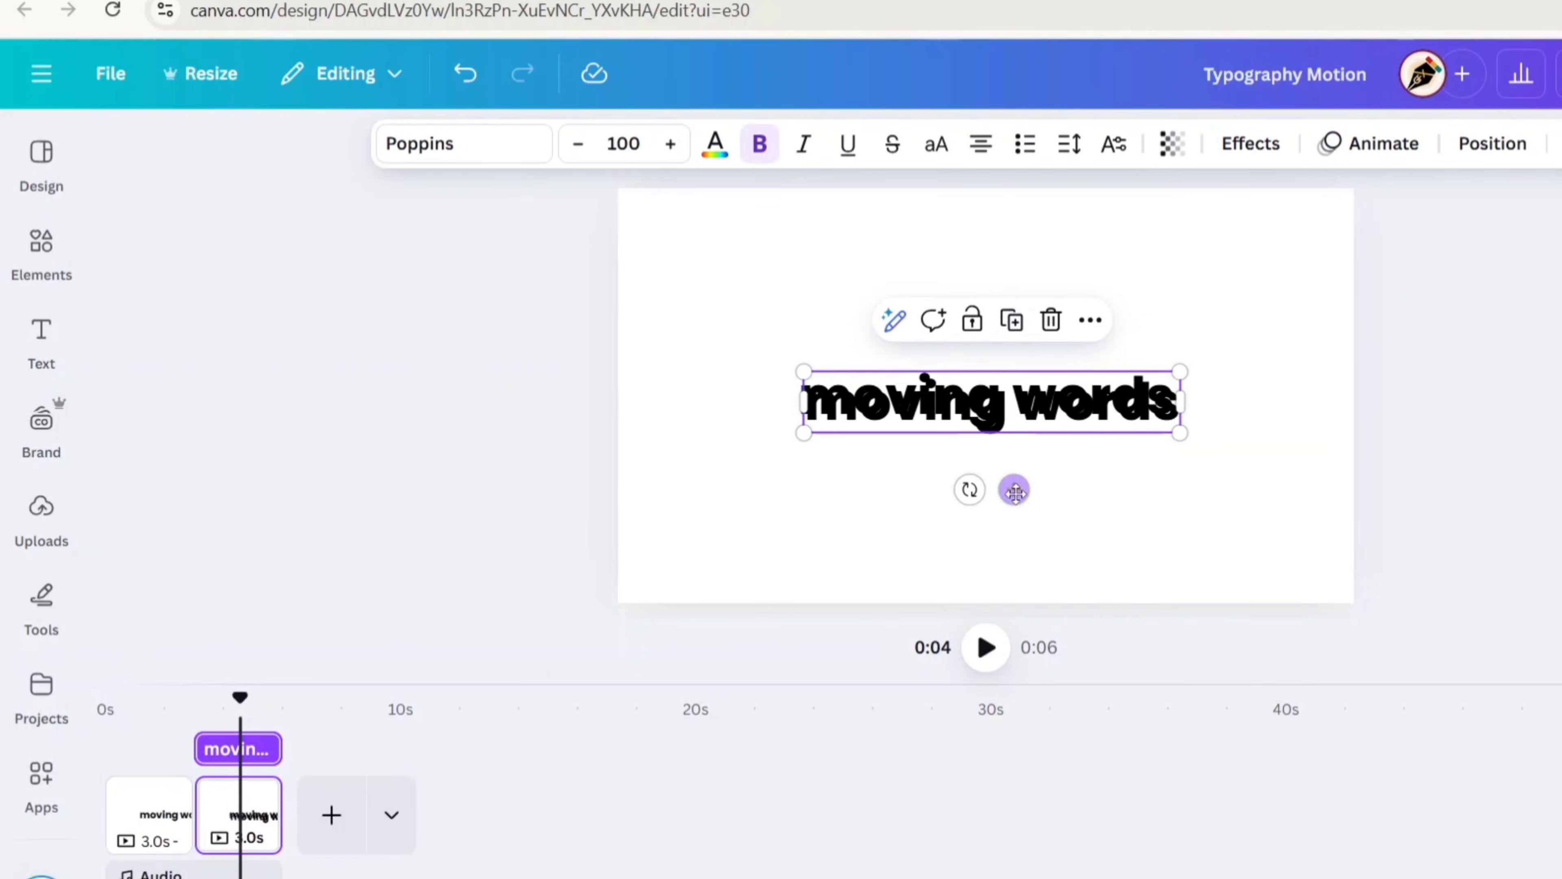
{"action": "left_click_drag", "start_coordinate": [1008, 483], "coordinate": [1114, 356]}
{"action": "double_click", "coordinate": [1137, 286]}
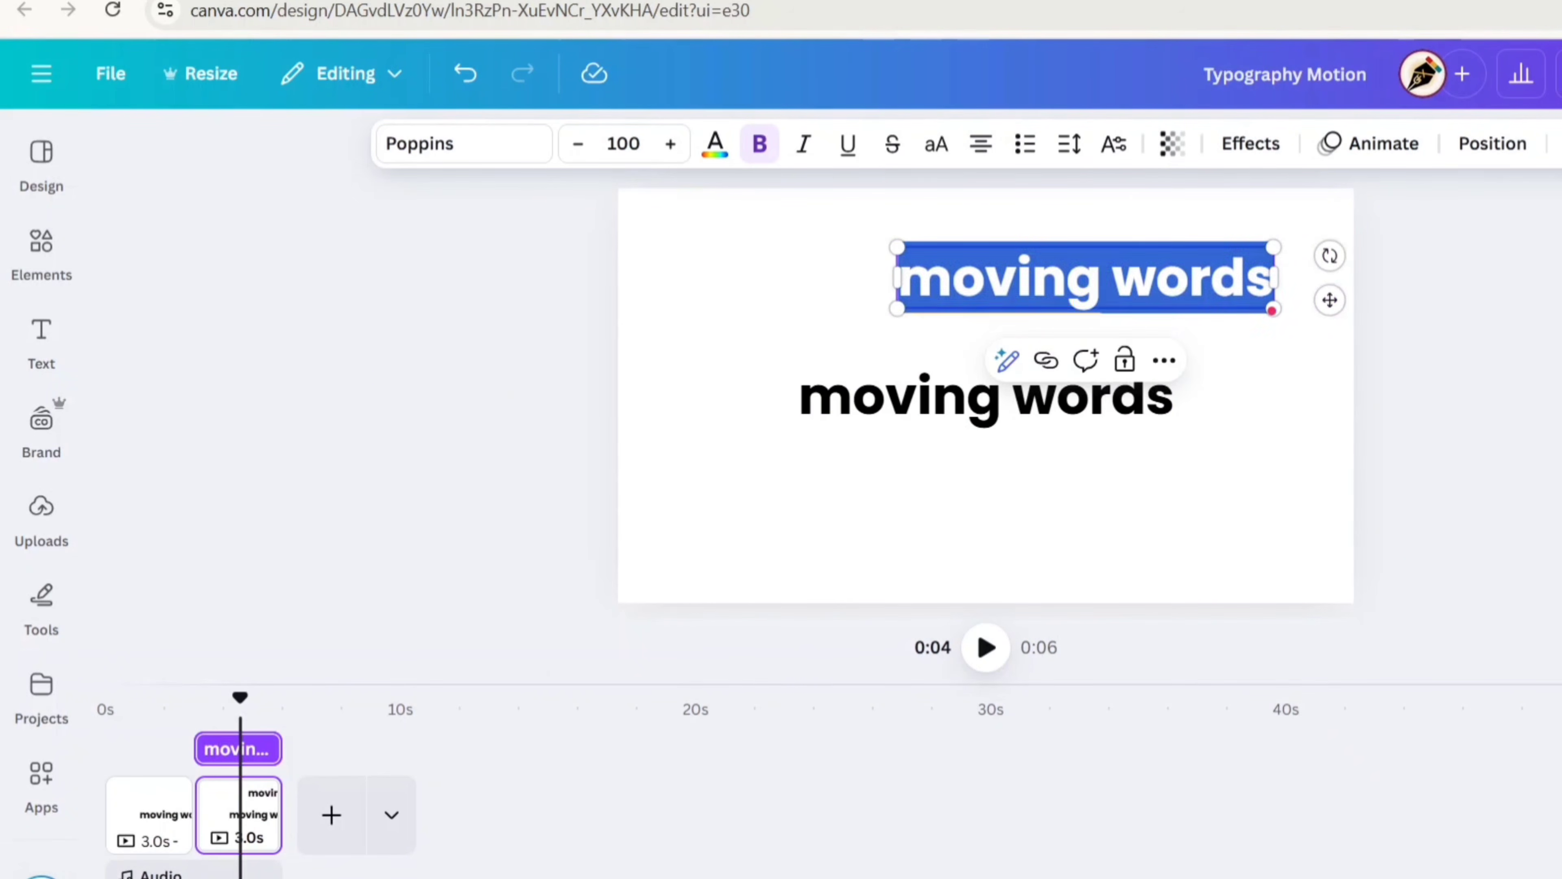
{"action": "type", "text": "like"}
{"action": "left_click", "coordinate": [1504, 379]}
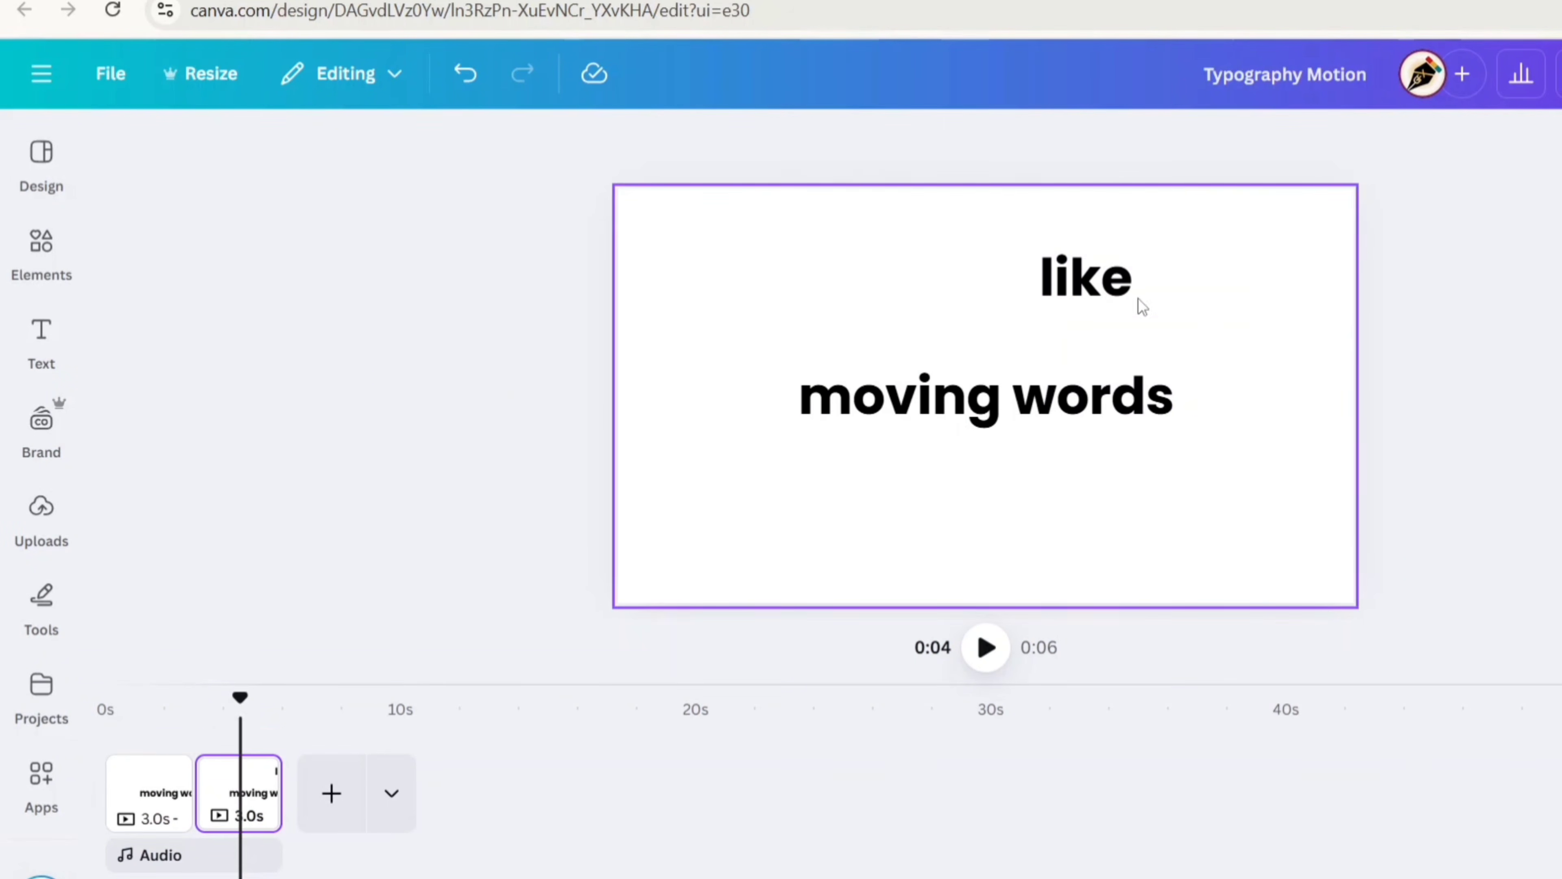
Change the text colour of "like" to the green among the default solid colours
{"action": "left_click", "coordinate": [1094, 290]}
{"action": "left_click", "coordinate": [719, 145]}
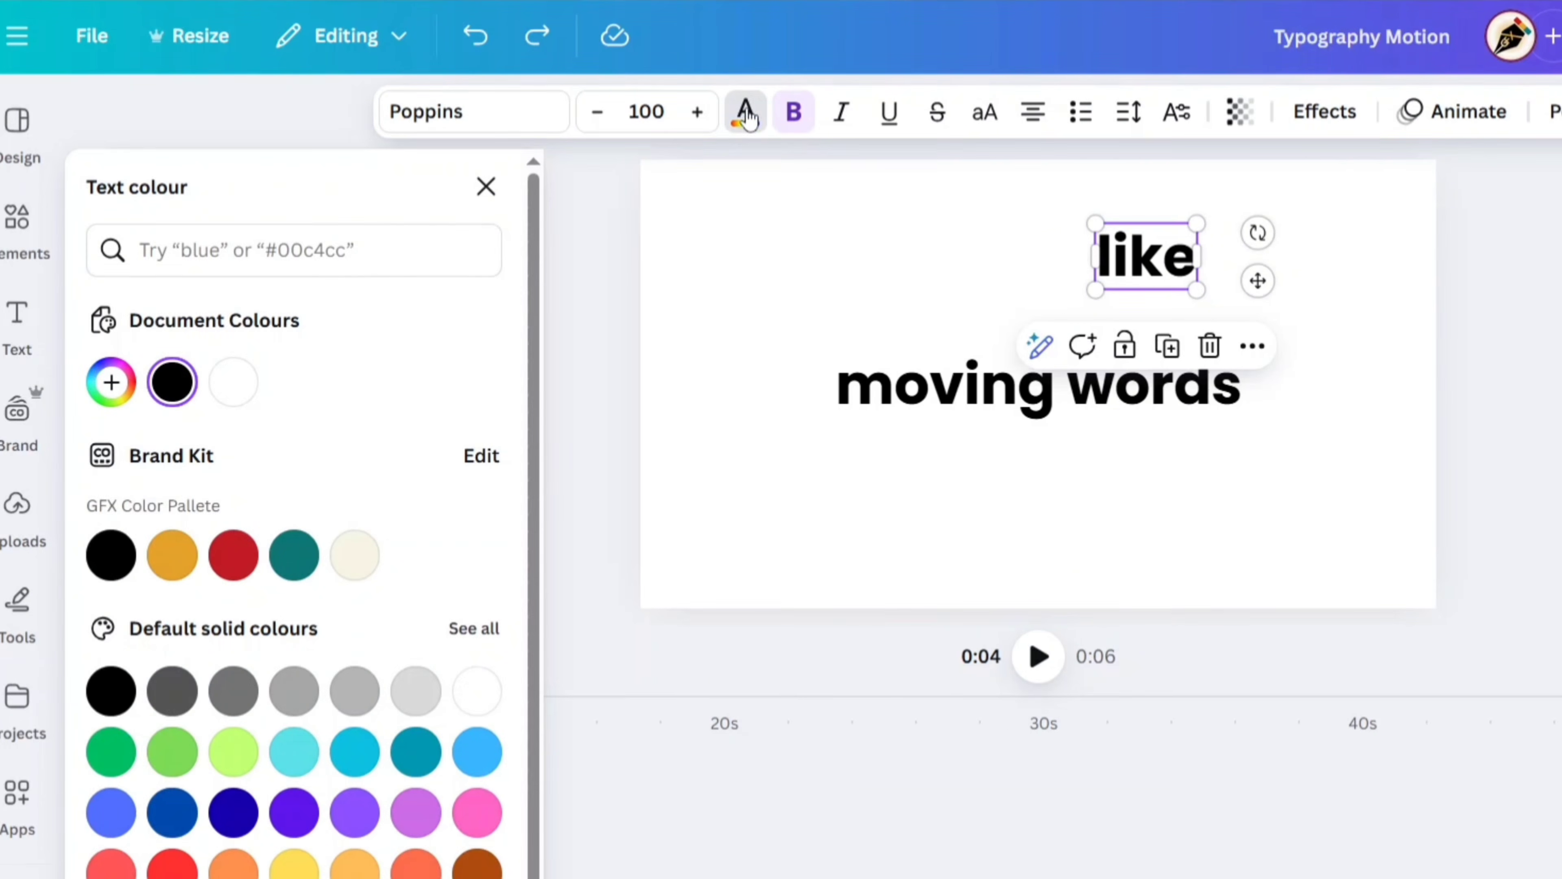
{"action": "left_click", "coordinate": [134, 741]}
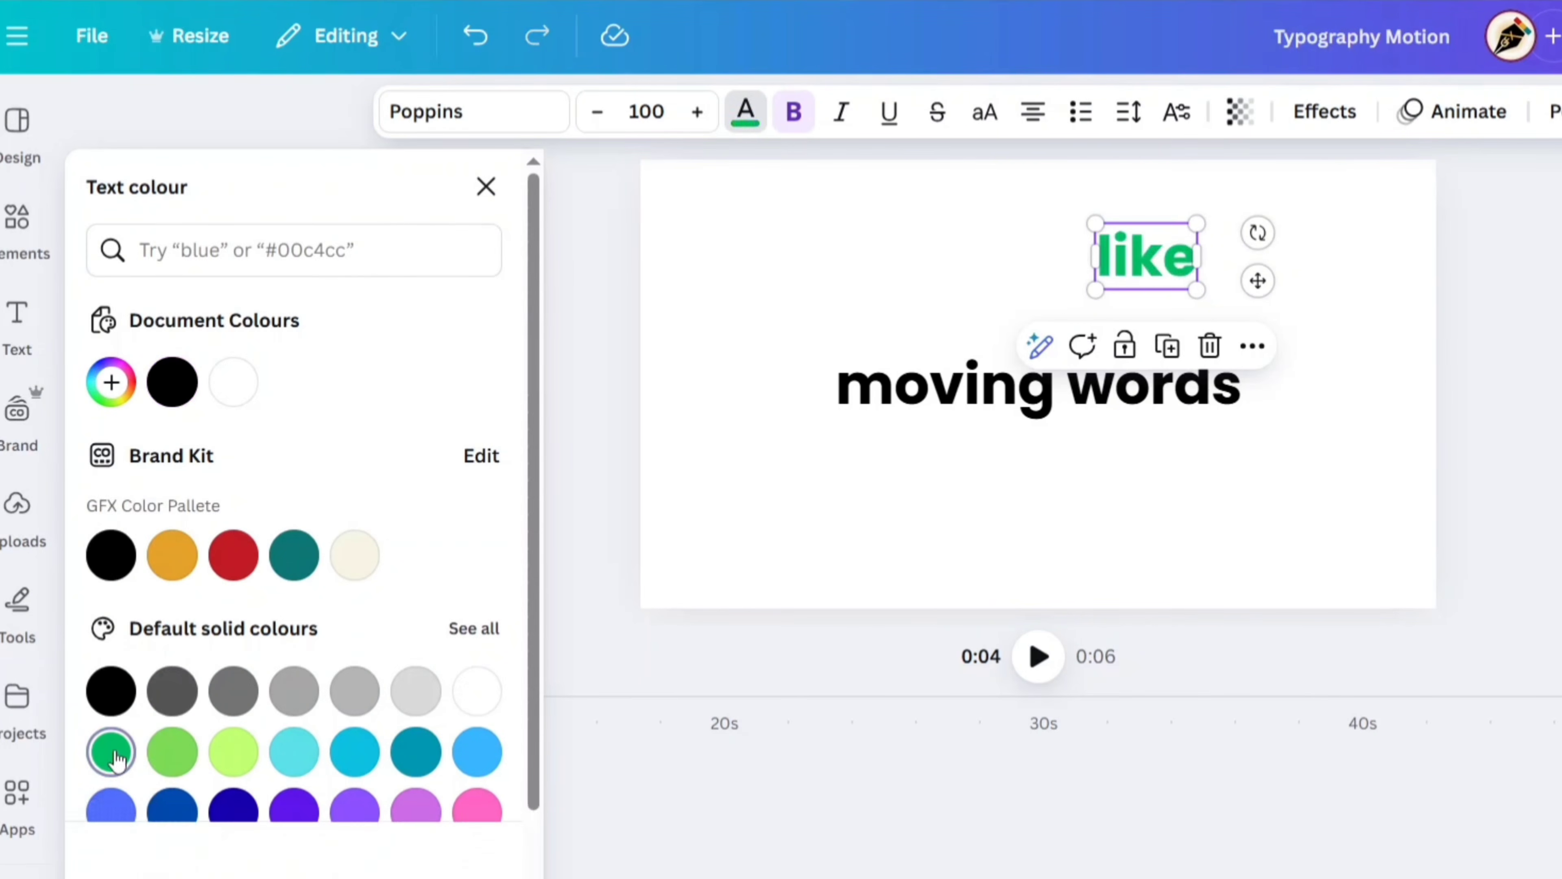
{"action": "left_click", "coordinate": [486, 186]}
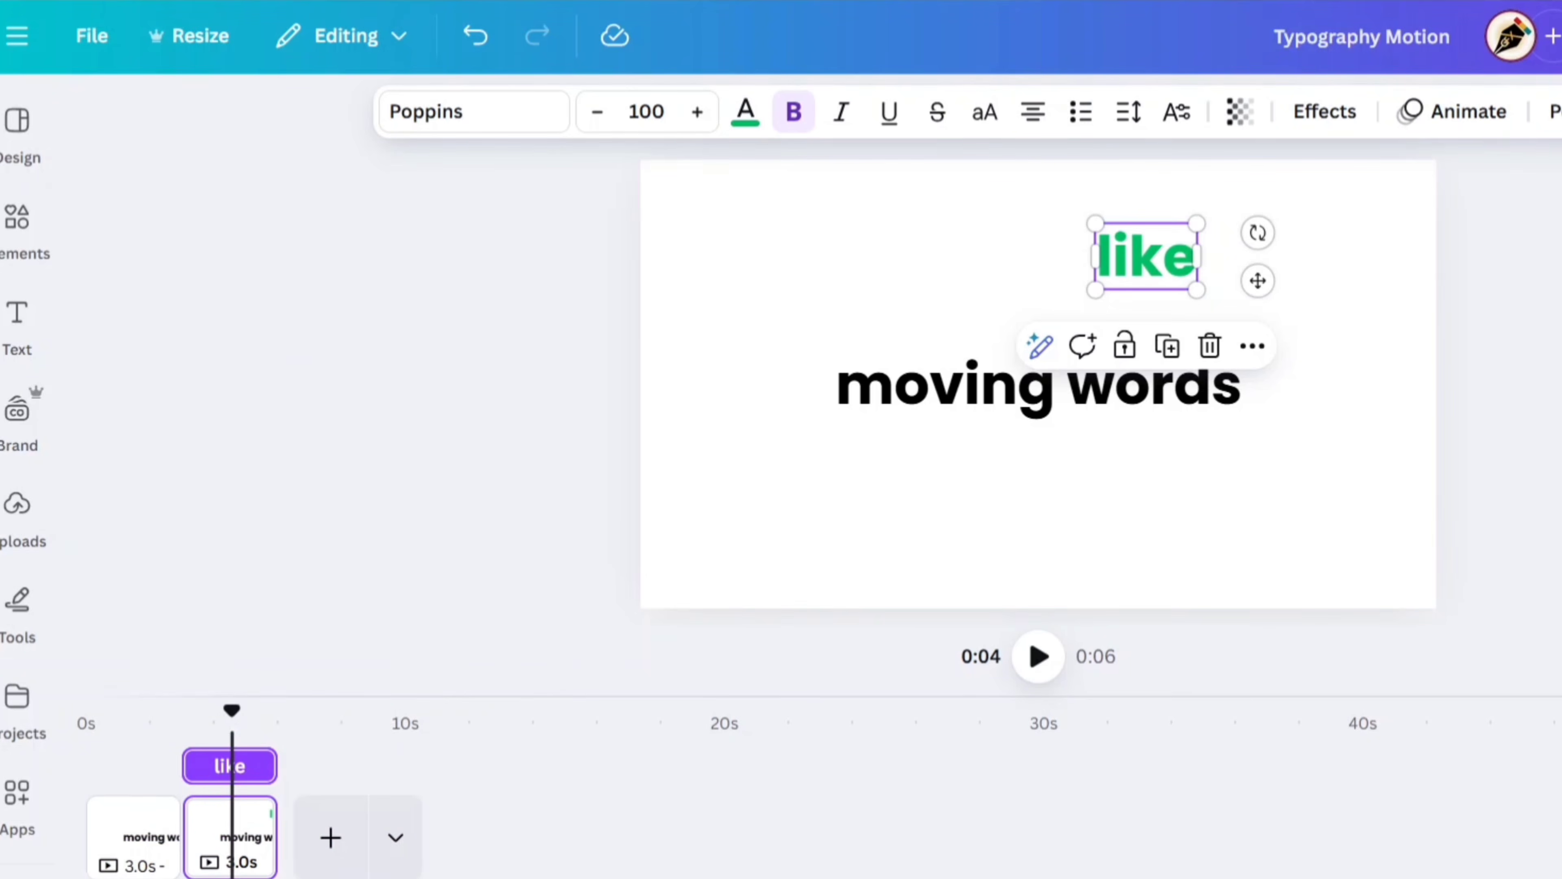
Move "moving words" to the page's upper left and place "like" slightly raised at the end of the phrase
{"action": "left_click", "coordinate": [1040, 393]}
{"action": "left_click_drag", "start_coordinate": [1060, 478], "coordinate": [923, 399]}
{"action": "left_click", "coordinate": [1148, 286]}
{"action": "left_click_drag", "start_coordinate": [1259, 279], "coordinate": [1270, 300]}
Apply an Ascend animation on enter to "like" with the direction set to downward
{"action": "left_click", "coordinate": [1452, 110]}
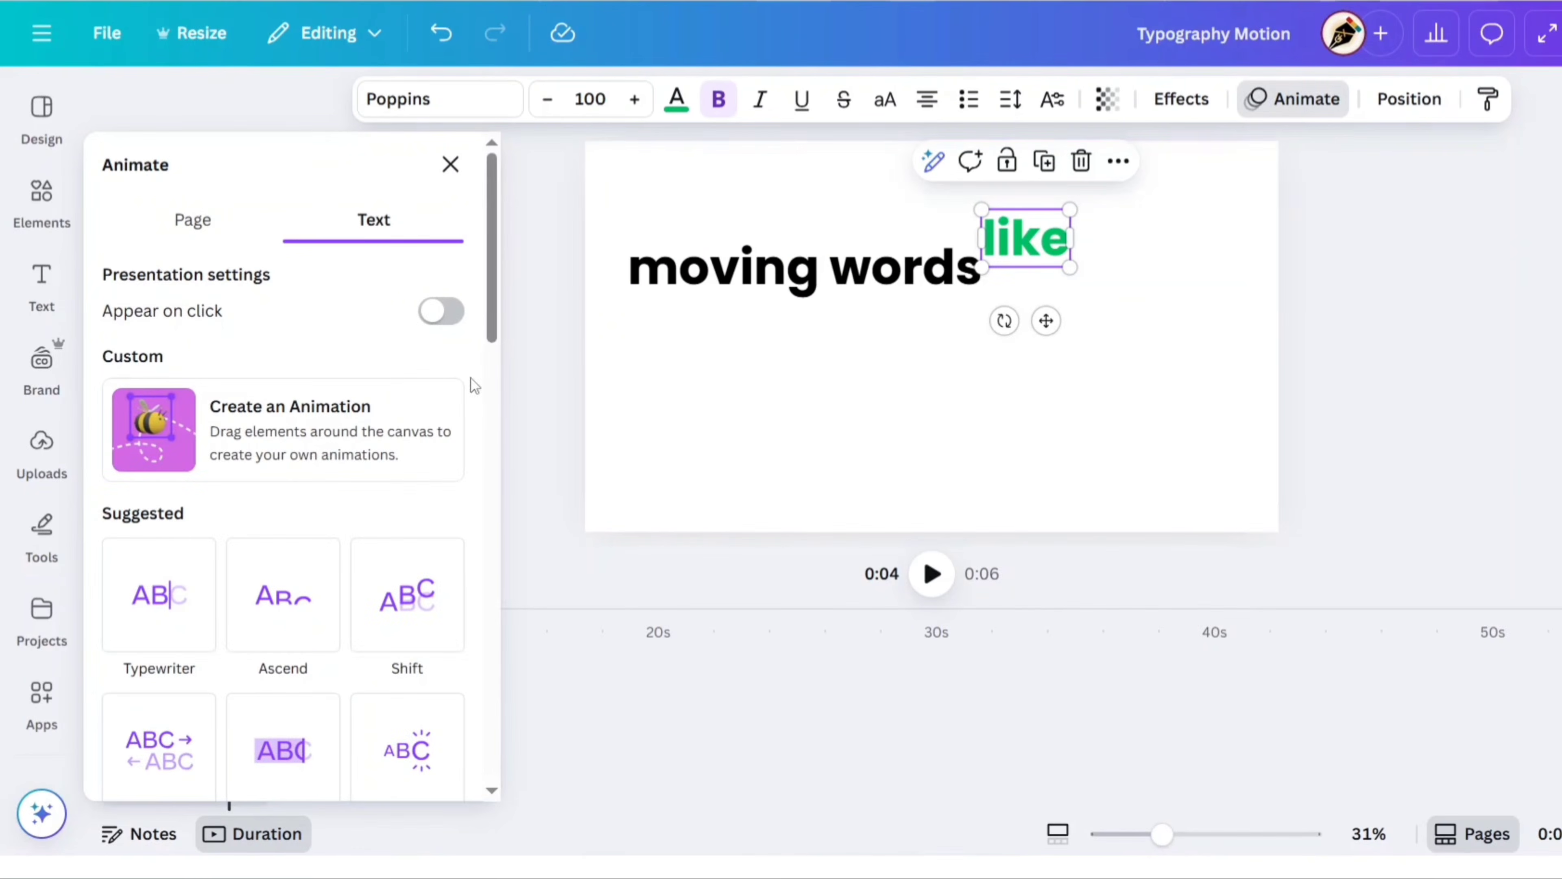
{"action": "scroll", "coordinate": [535, 446], "scroll_direction": "down", "scroll_amount": 4}
{"action": "left_click", "coordinate": [280, 335]}
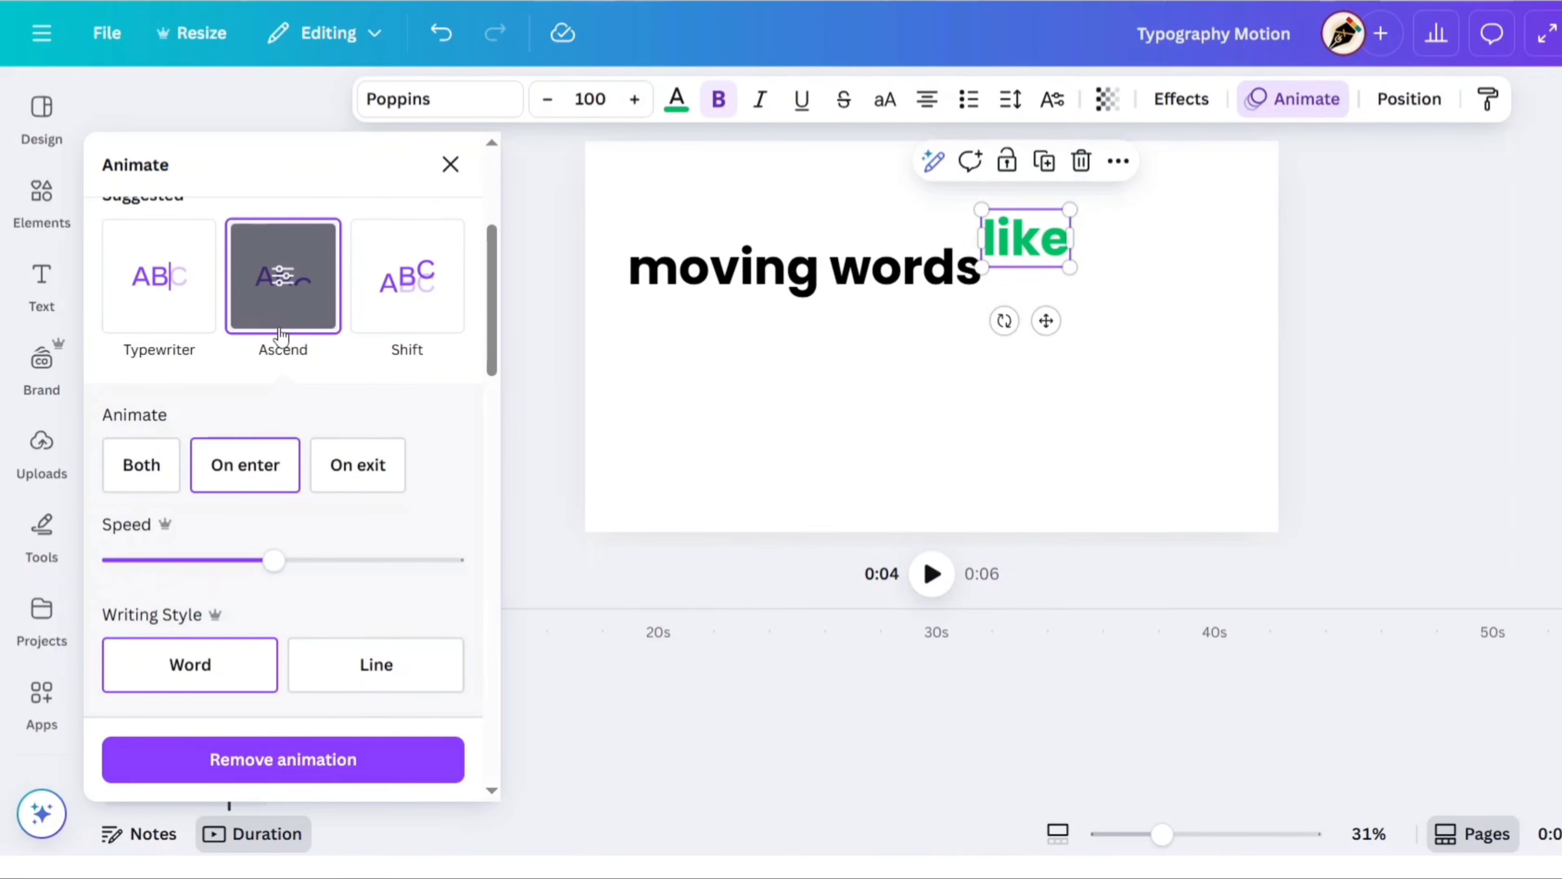
{"action": "scroll", "coordinate": [280, 335], "scroll_direction": "down", "scroll_amount": 5}
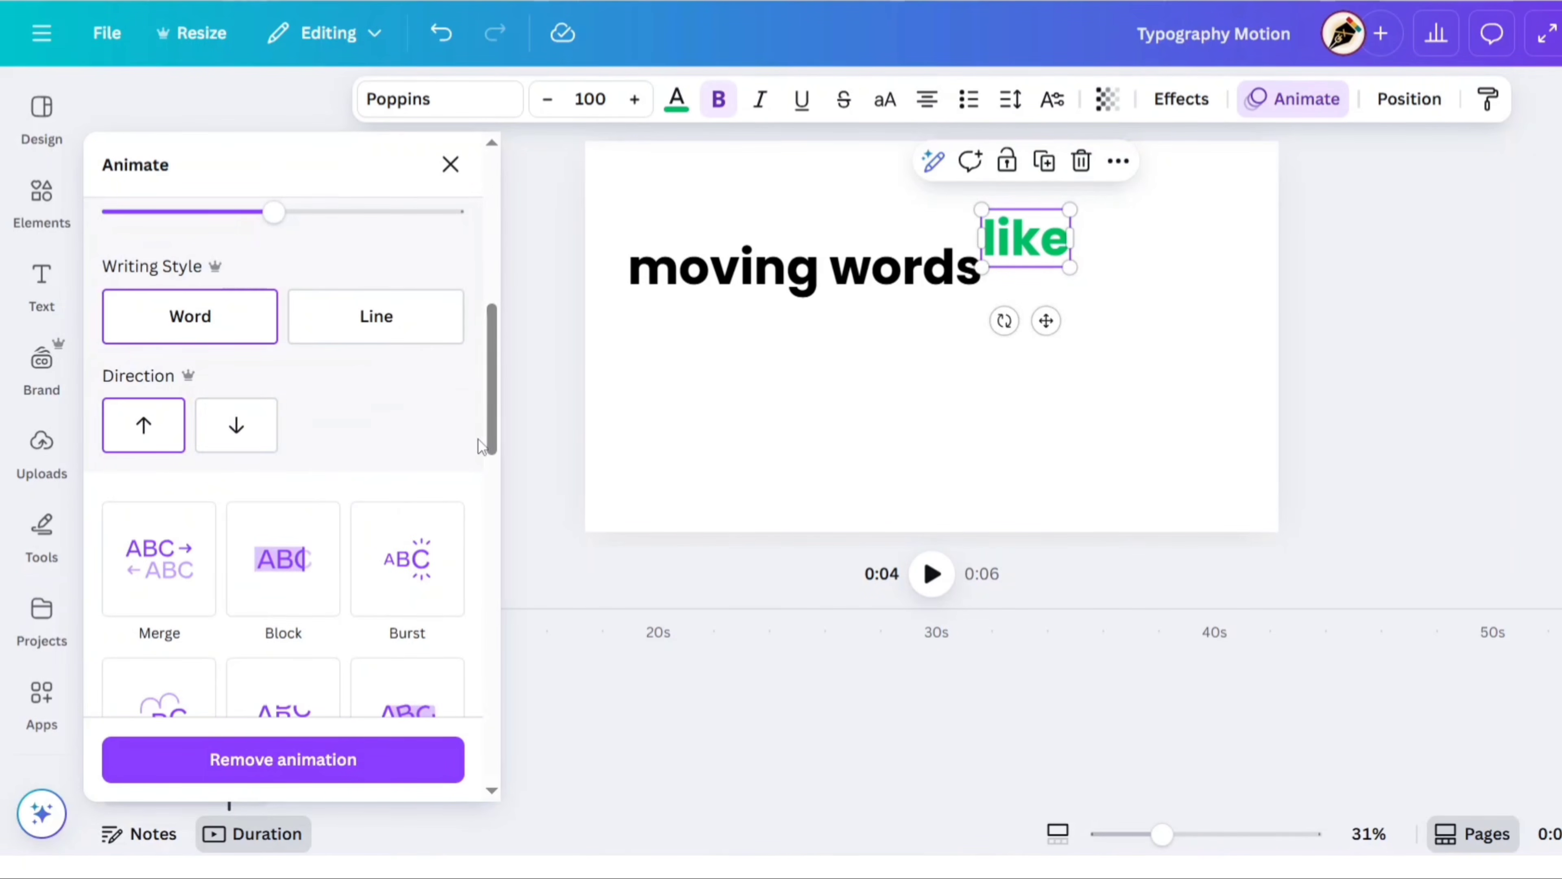
{"action": "left_click", "coordinate": [236, 426]}
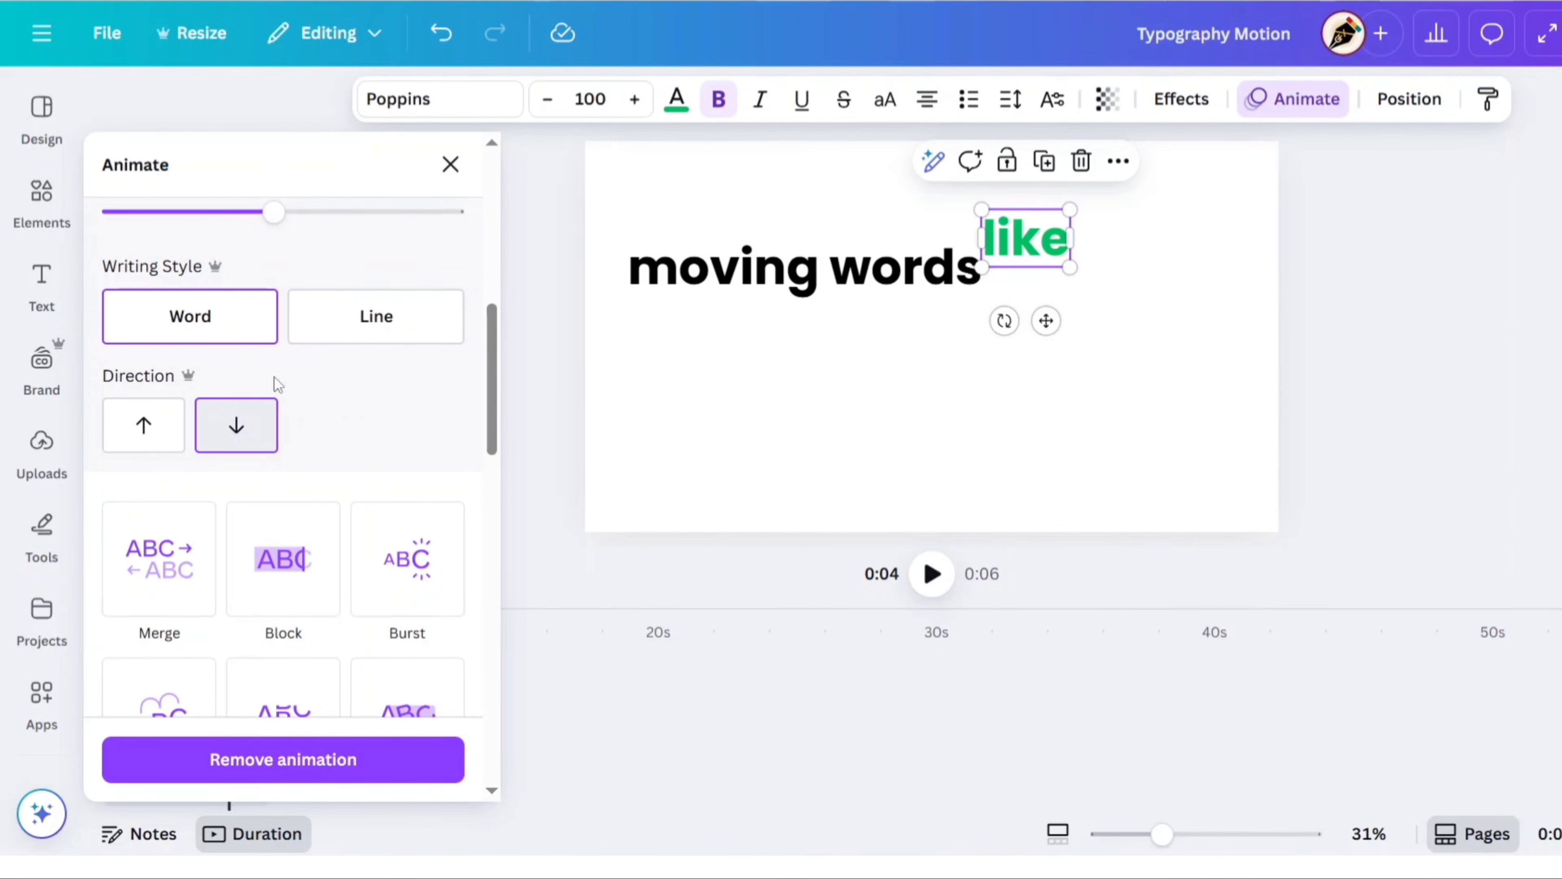
{"action": "left_click", "coordinate": [450, 168]}
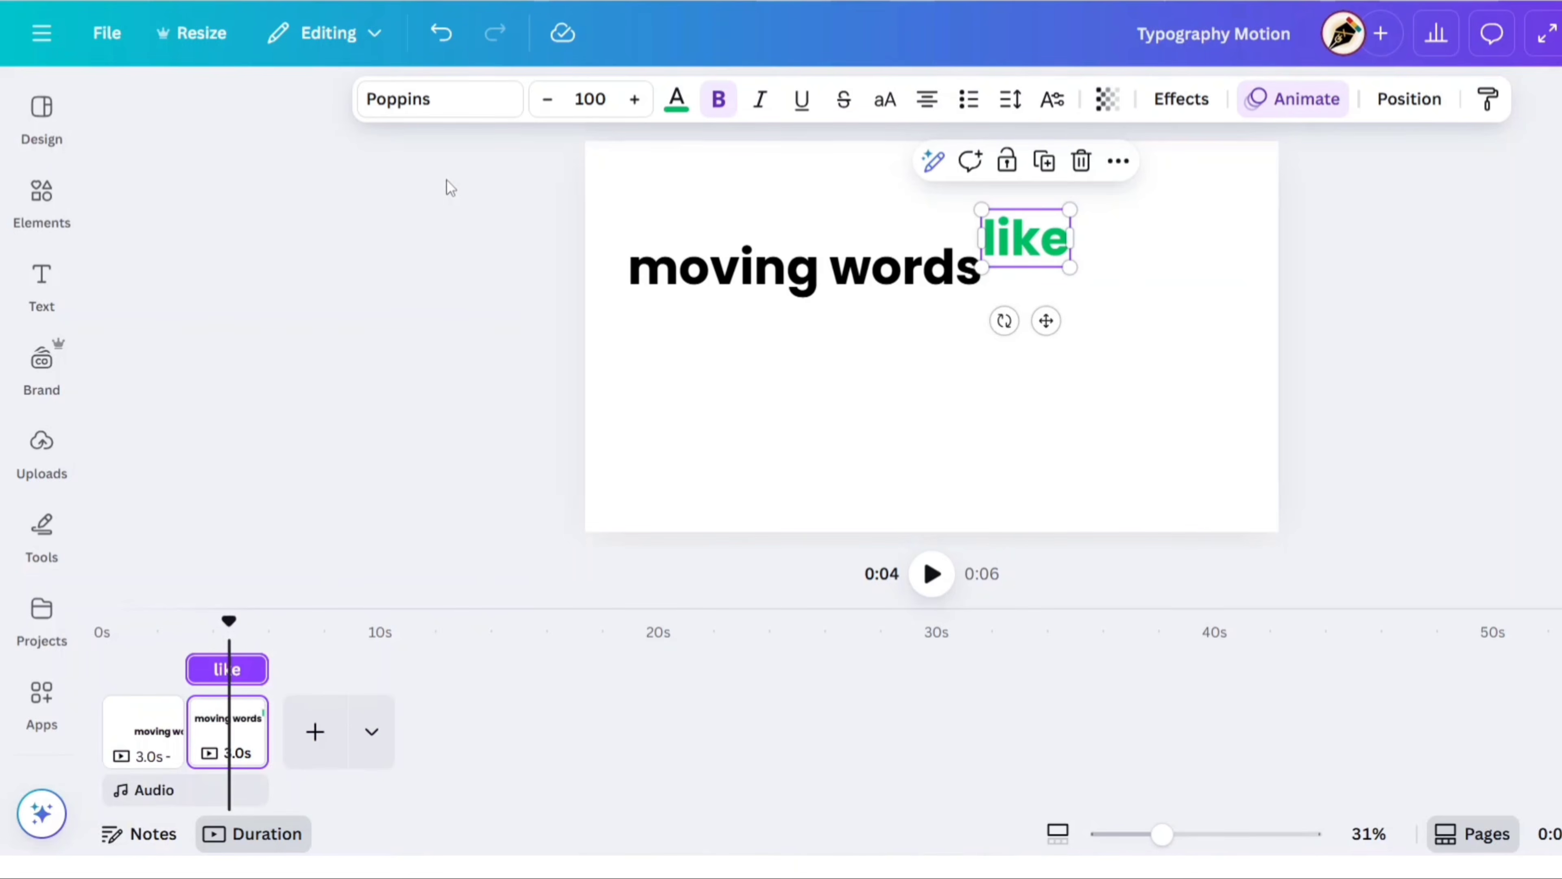
{"action": "left_click", "coordinate": [396, 449]}
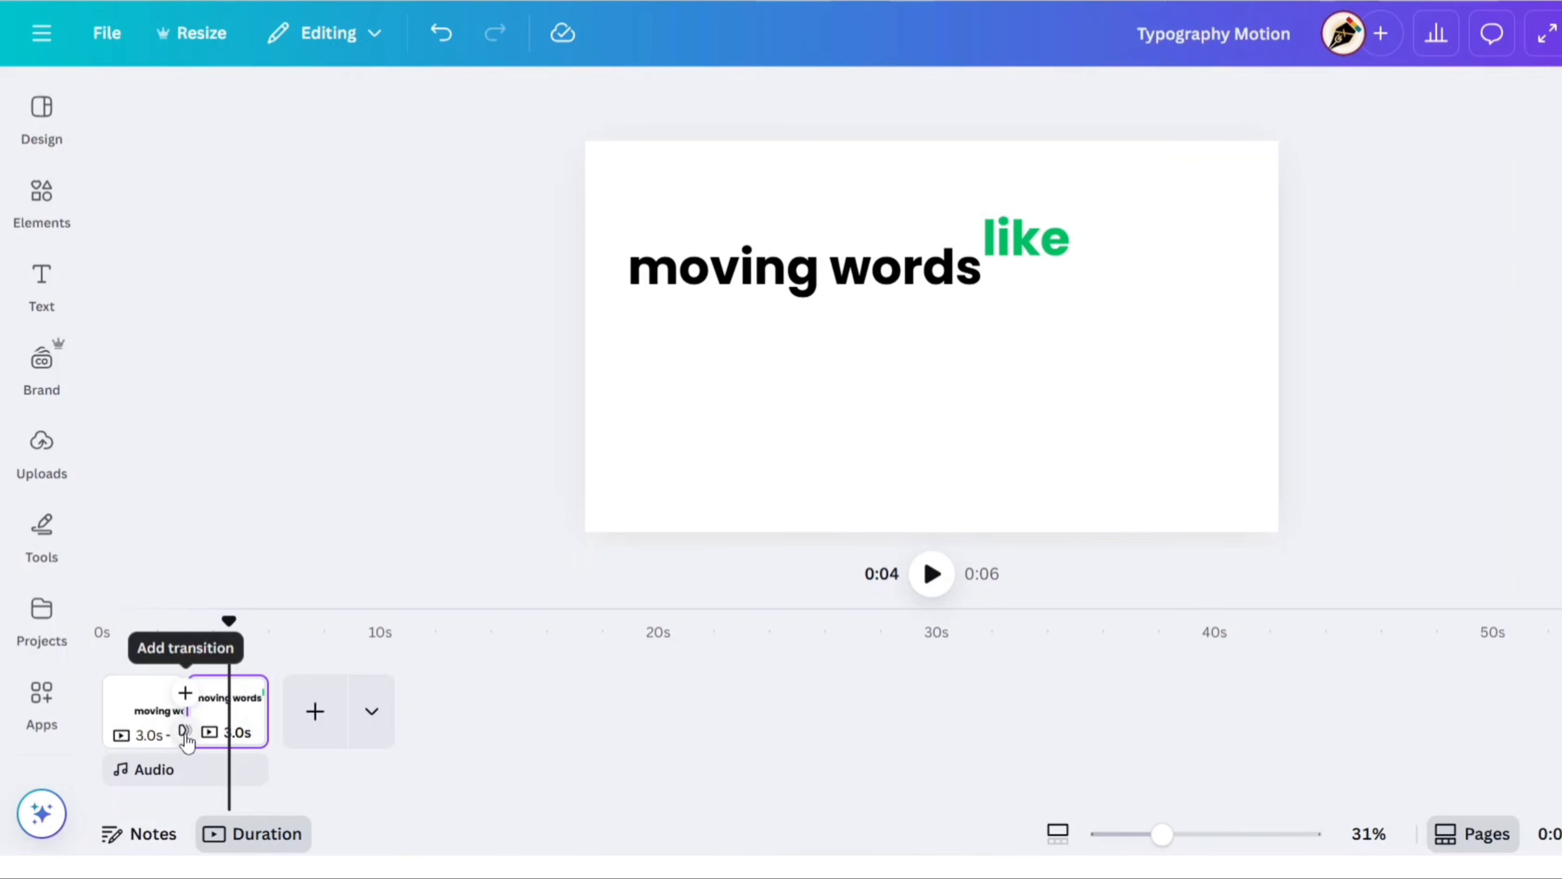
Add a Match & Move transition lasting 1 second between the first and second pages
{"action": "left_click", "coordinate": [185, 732]}
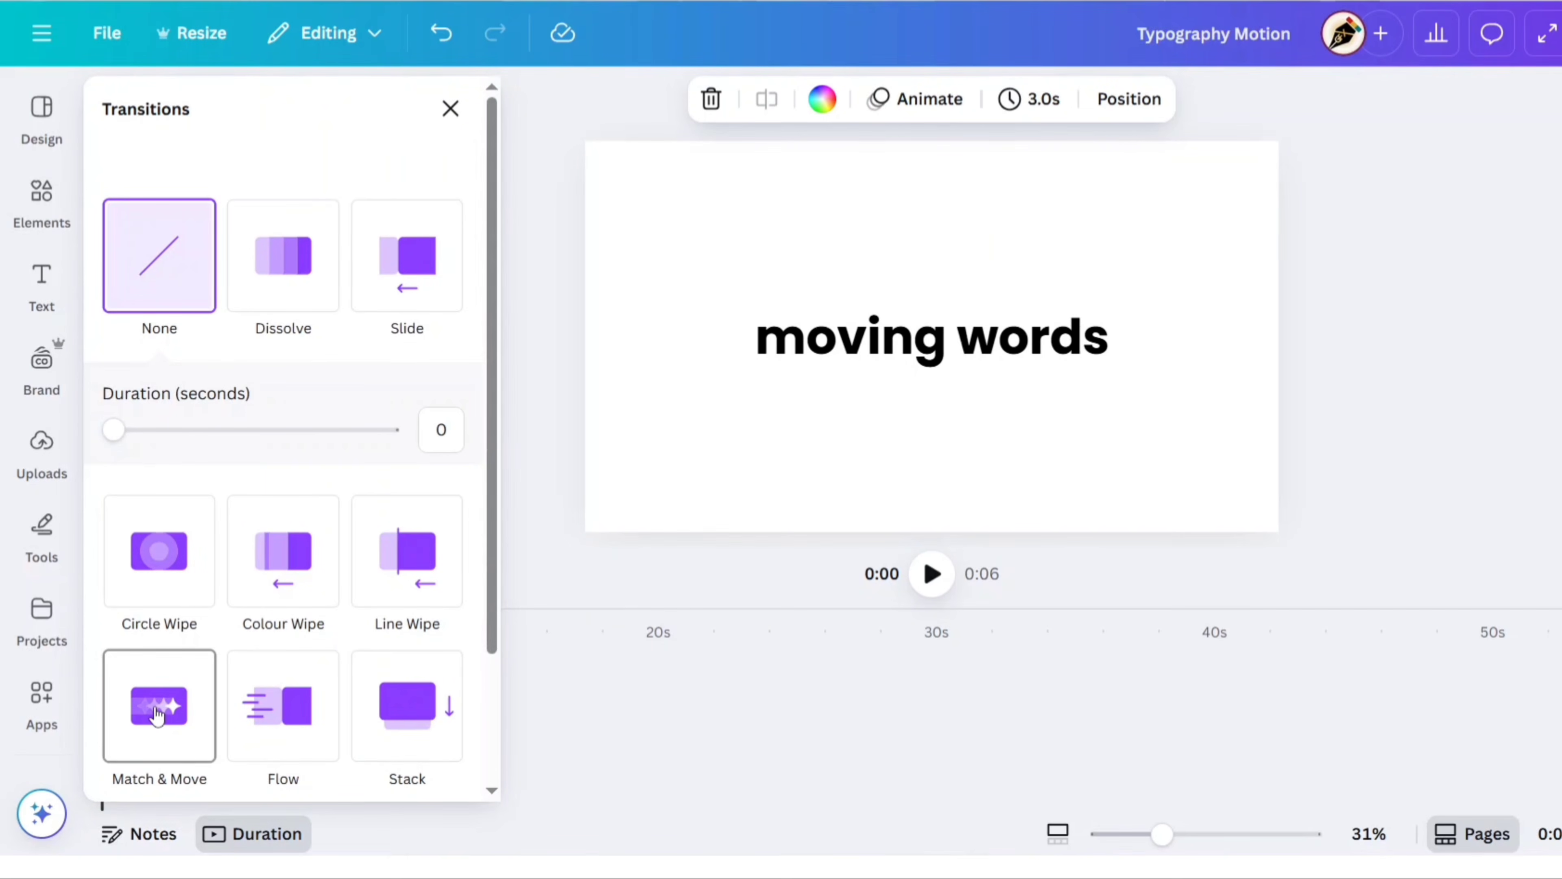
{"action": "left_click", "coordinate": [159, 715]}
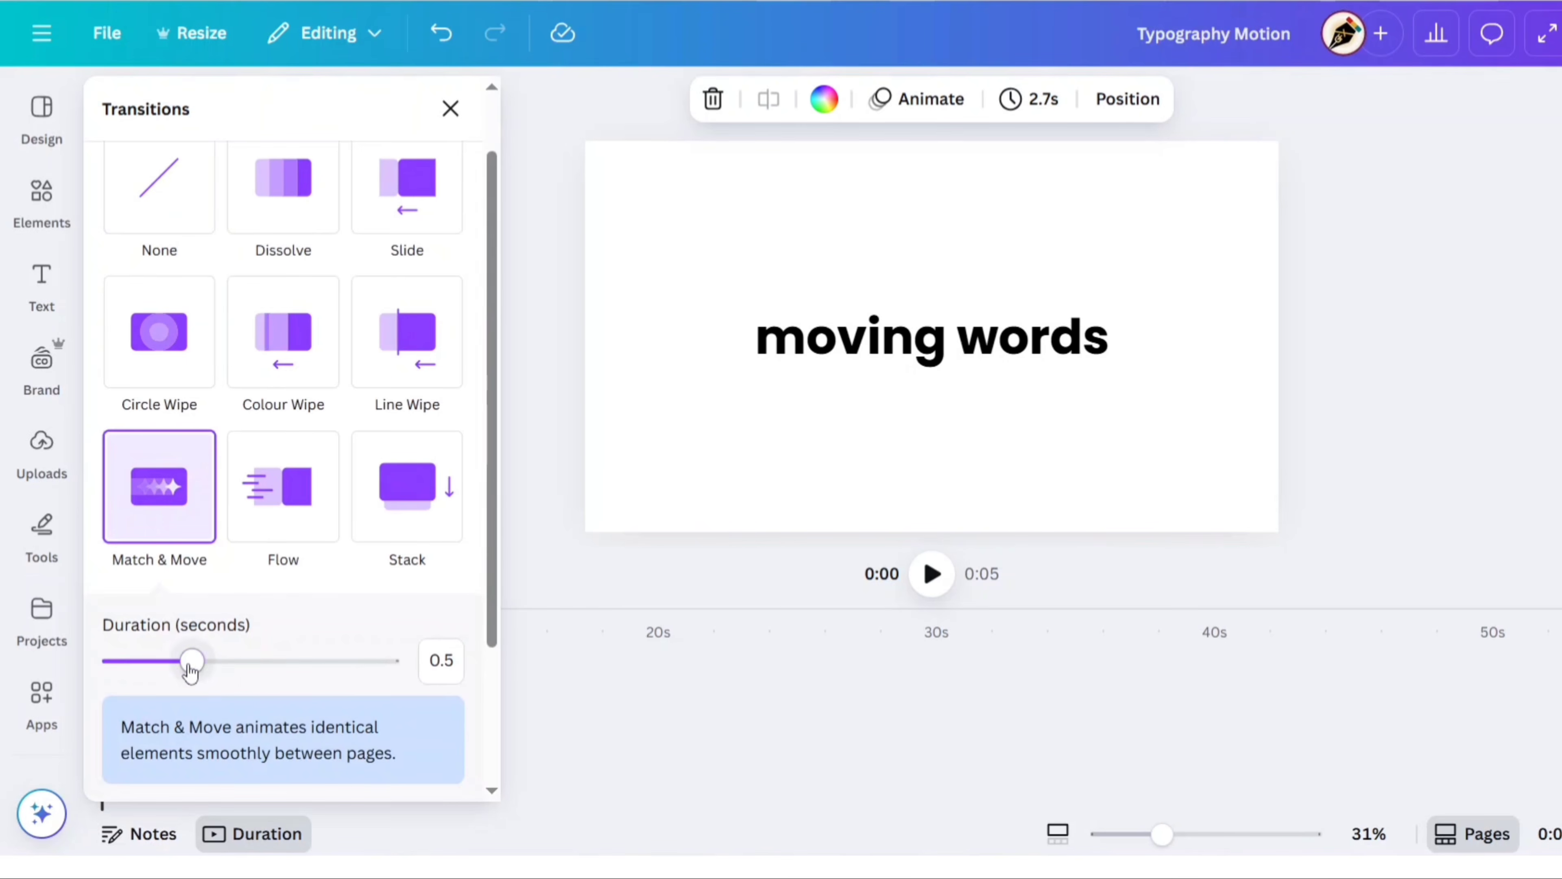
{"action": "left_click_drag", "start_coordinate": [189, 666], "coordinate": [280, 675]}
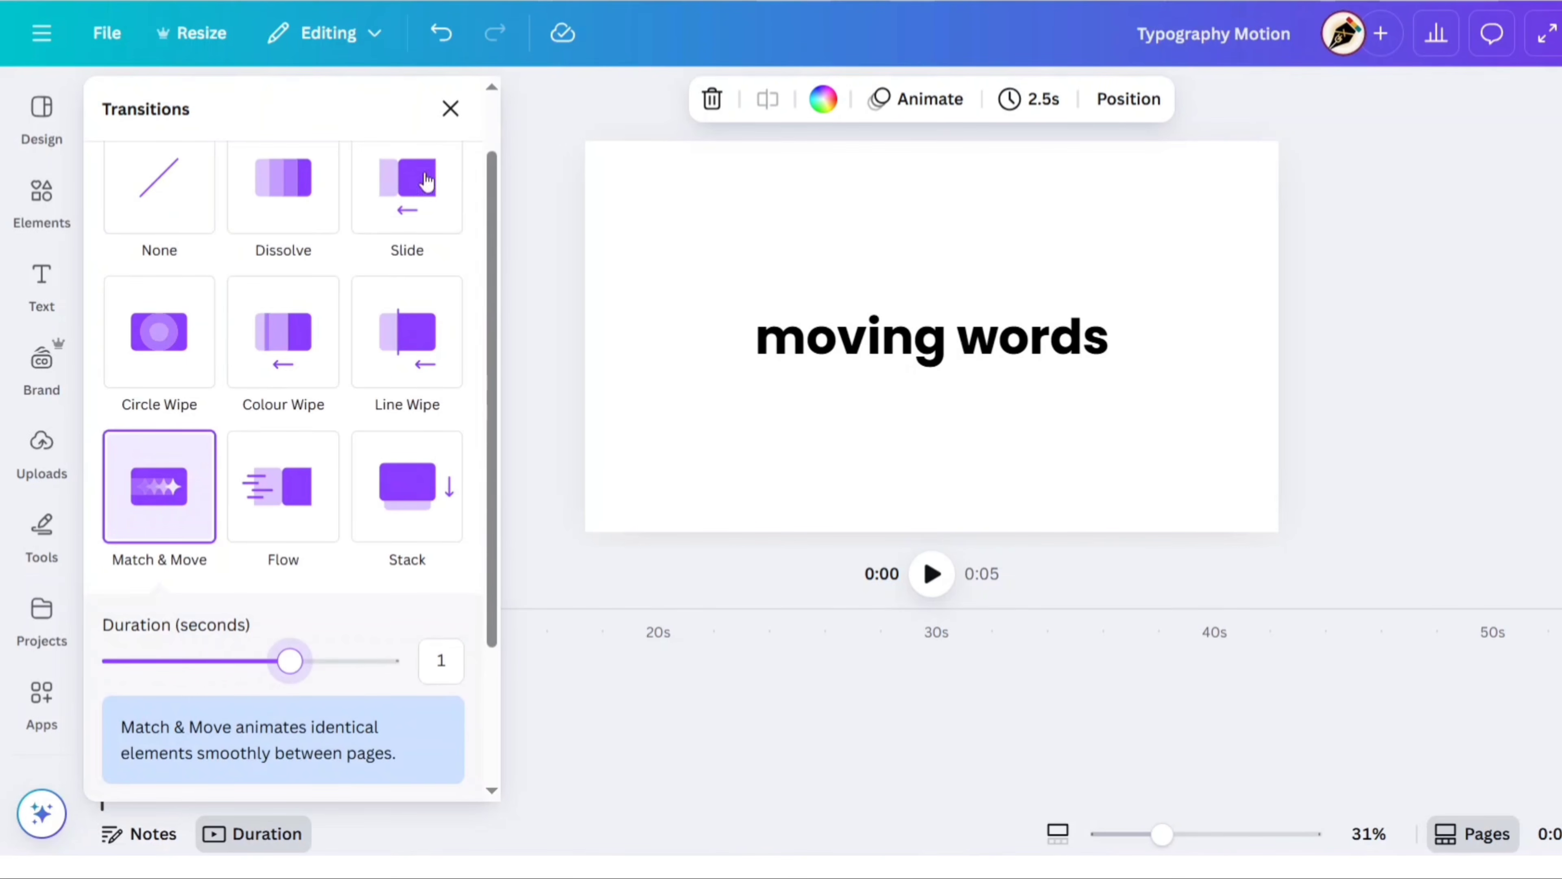
{"action": "left_click", "coordinate": [453, 109]}
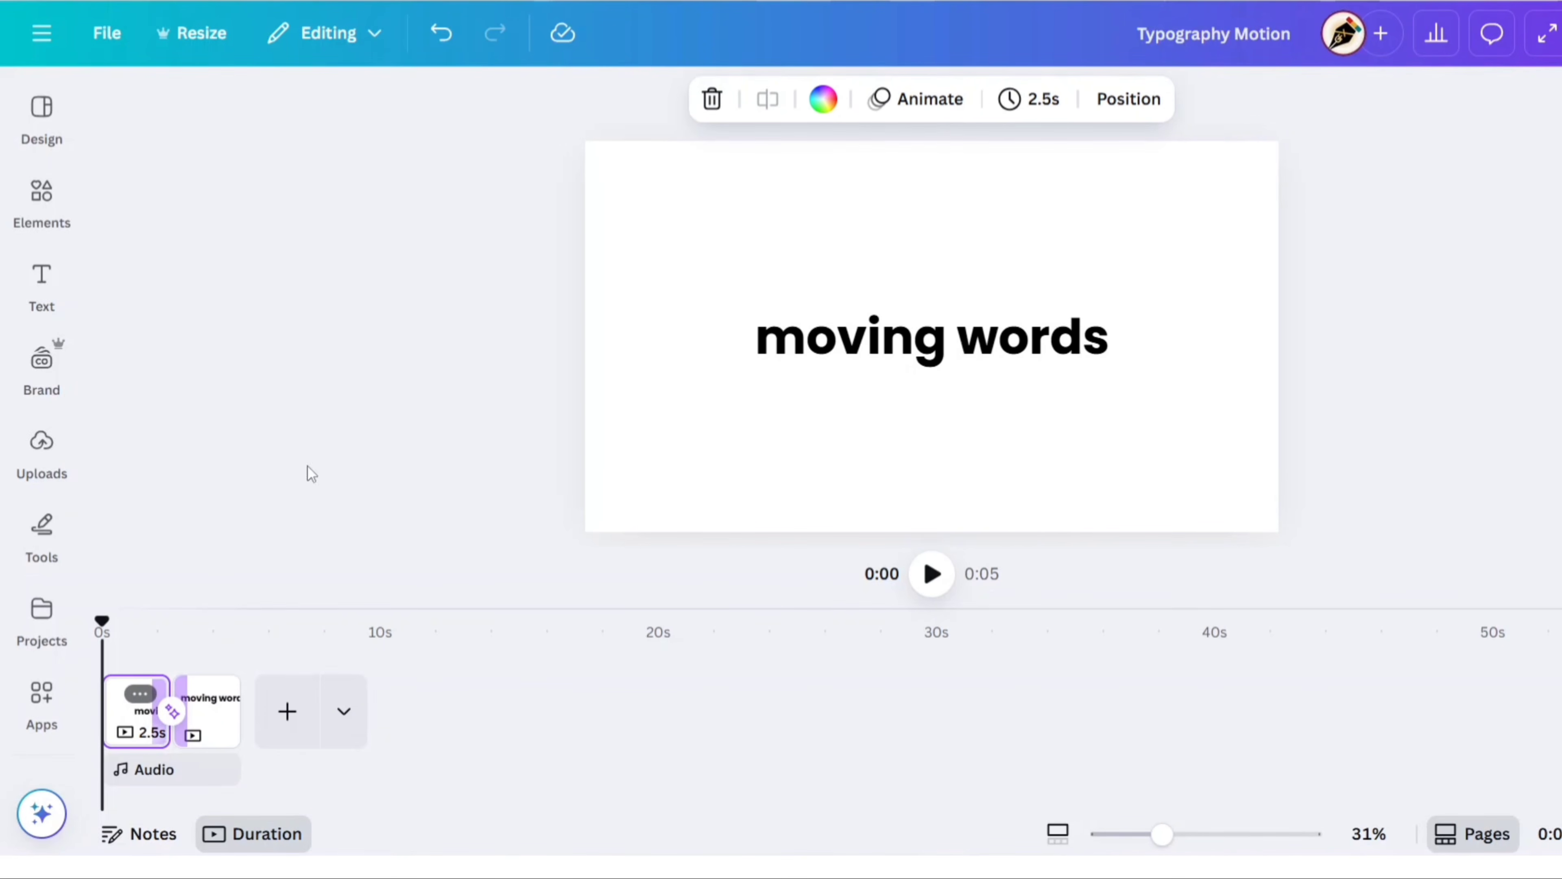
Duplicate the second page and remove the animation from "like" on the new third page
{"action": "left_click", "coordinate": [205, 725]}
{"action": "left_click", "coordinate": [213, 694]}
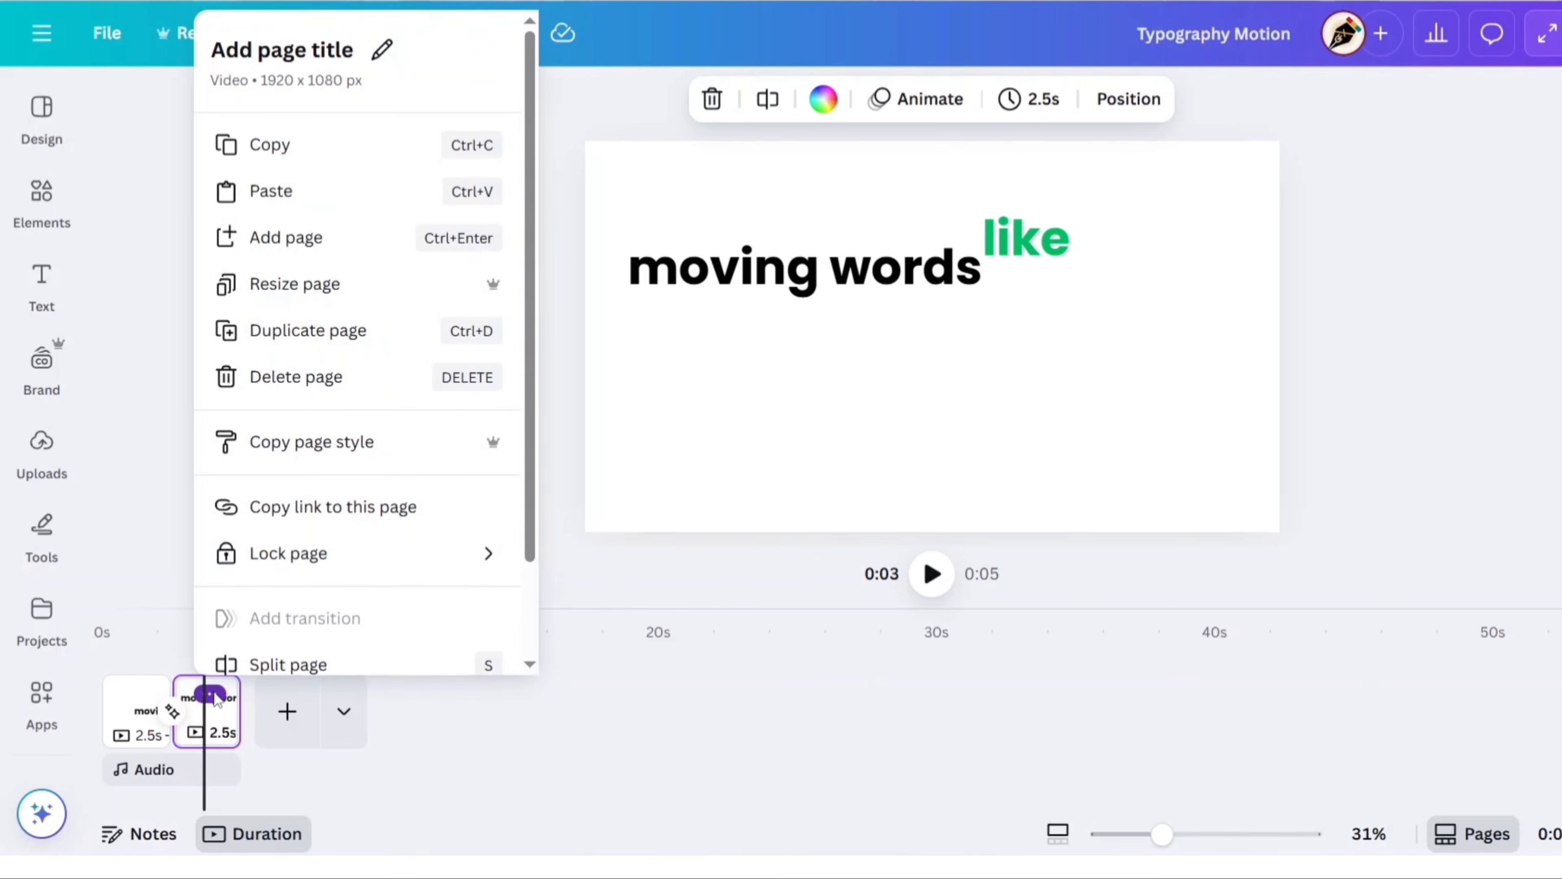
{"action": "left_click", "coordinate": [345, 330]}
{"action": "left_click_drag", "start_coordinate": [241, 624], "coordinate": [286, 622]}
{"action": "left_click", "coordinate": [1026, 240]}
{"action": "left_click", "coordinate": [1329, 102]}
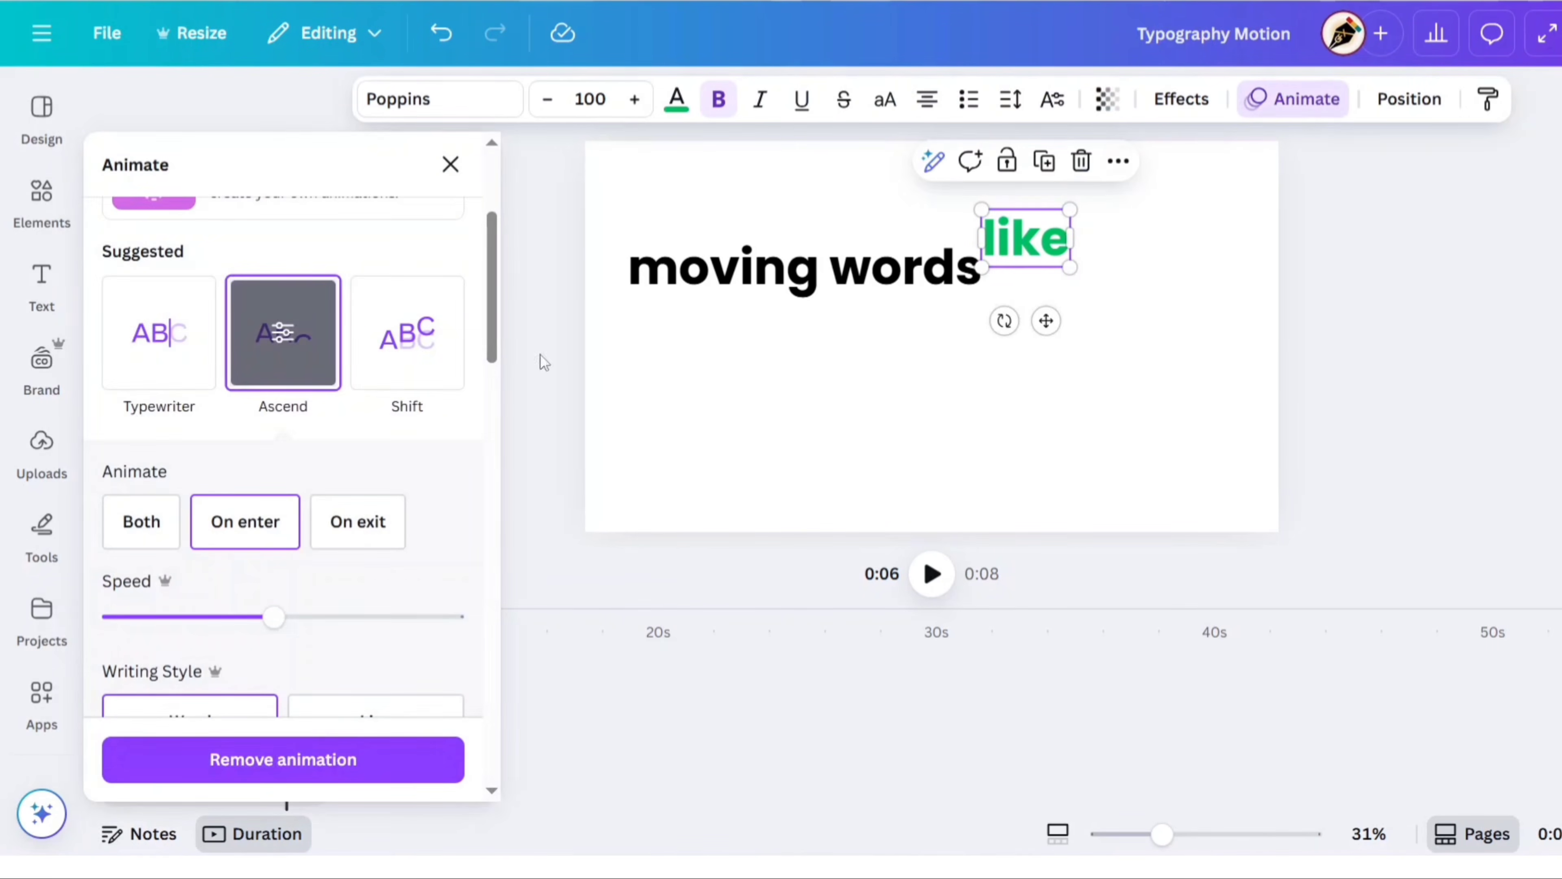
{"action": "left_click", "coordinate": [283, 758]}
{"action": "left_click", "coordinate": [451, 165]}
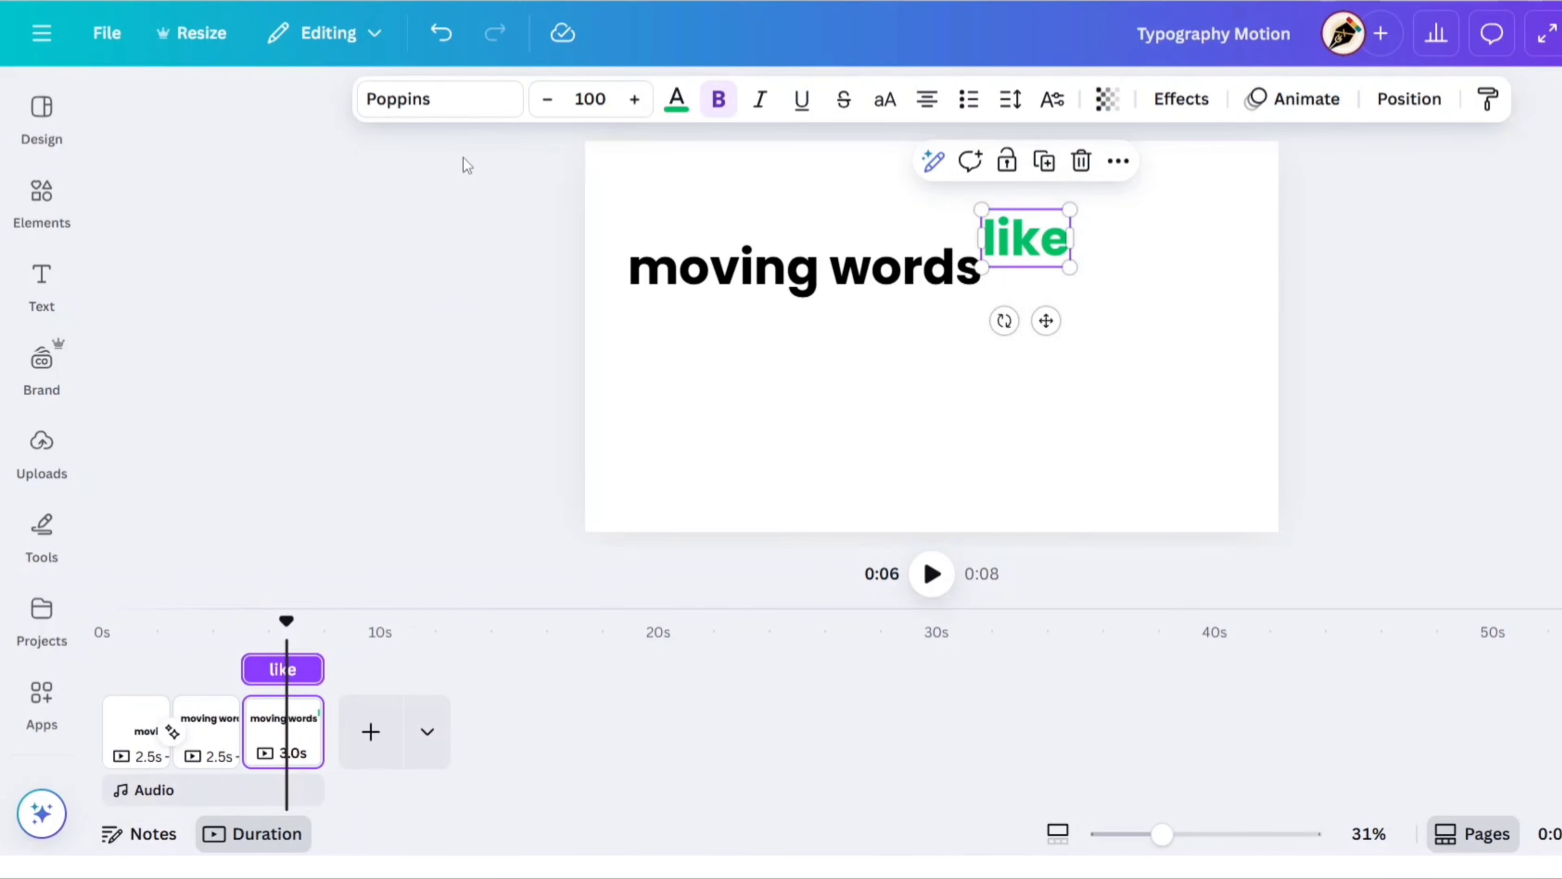
{"action": "left_click", "coordinate": [1506, 305]}
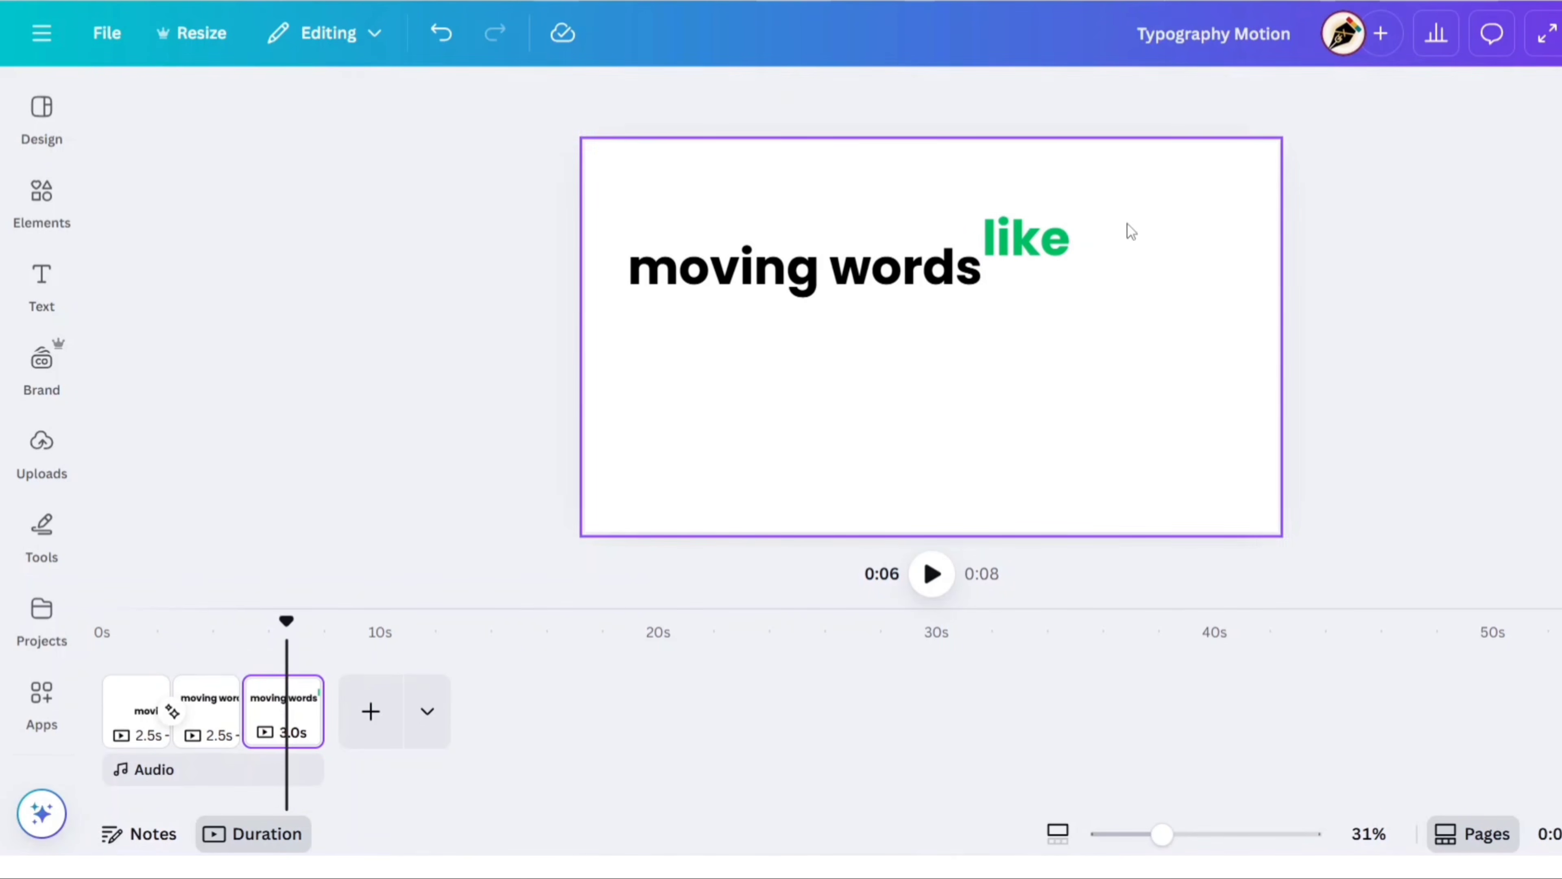
Duplicate "moving words" on the third page, place the copy below "like", and change its text to "this"
{"action": "left_click", "coordinate": [849, 285]}
{"action": "left_click", "coordinate": [827, 197]}
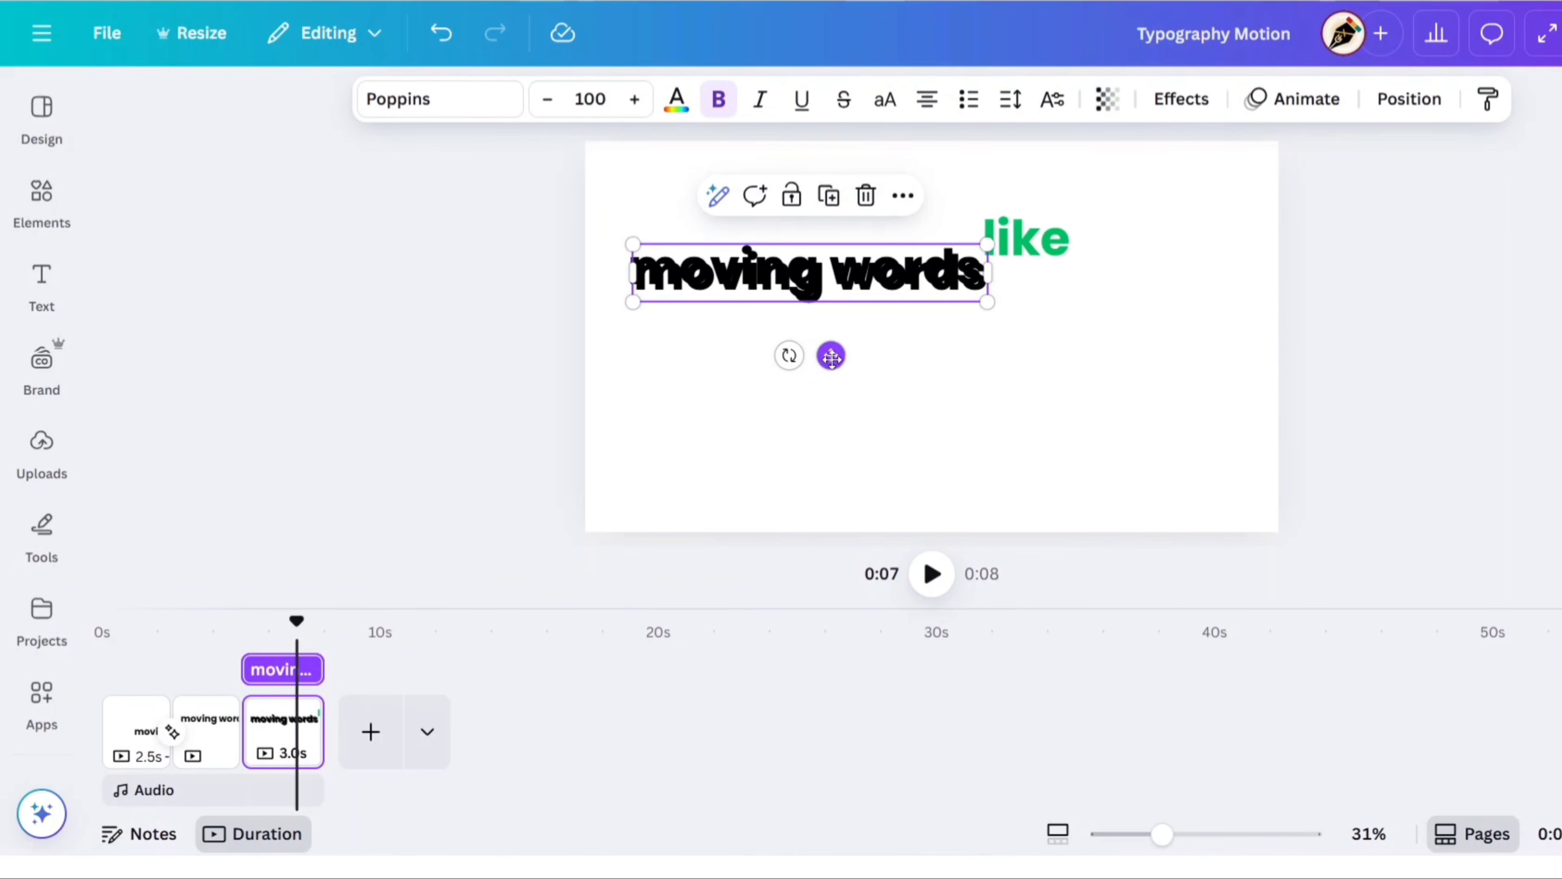
{"action": "left_click_drag", "start_coordinate": [830, 356], "coordinate": [988, 478]}
{"action": "double_click", "coordinate": [969, 393]}
{"action": "type", "text": "this"}
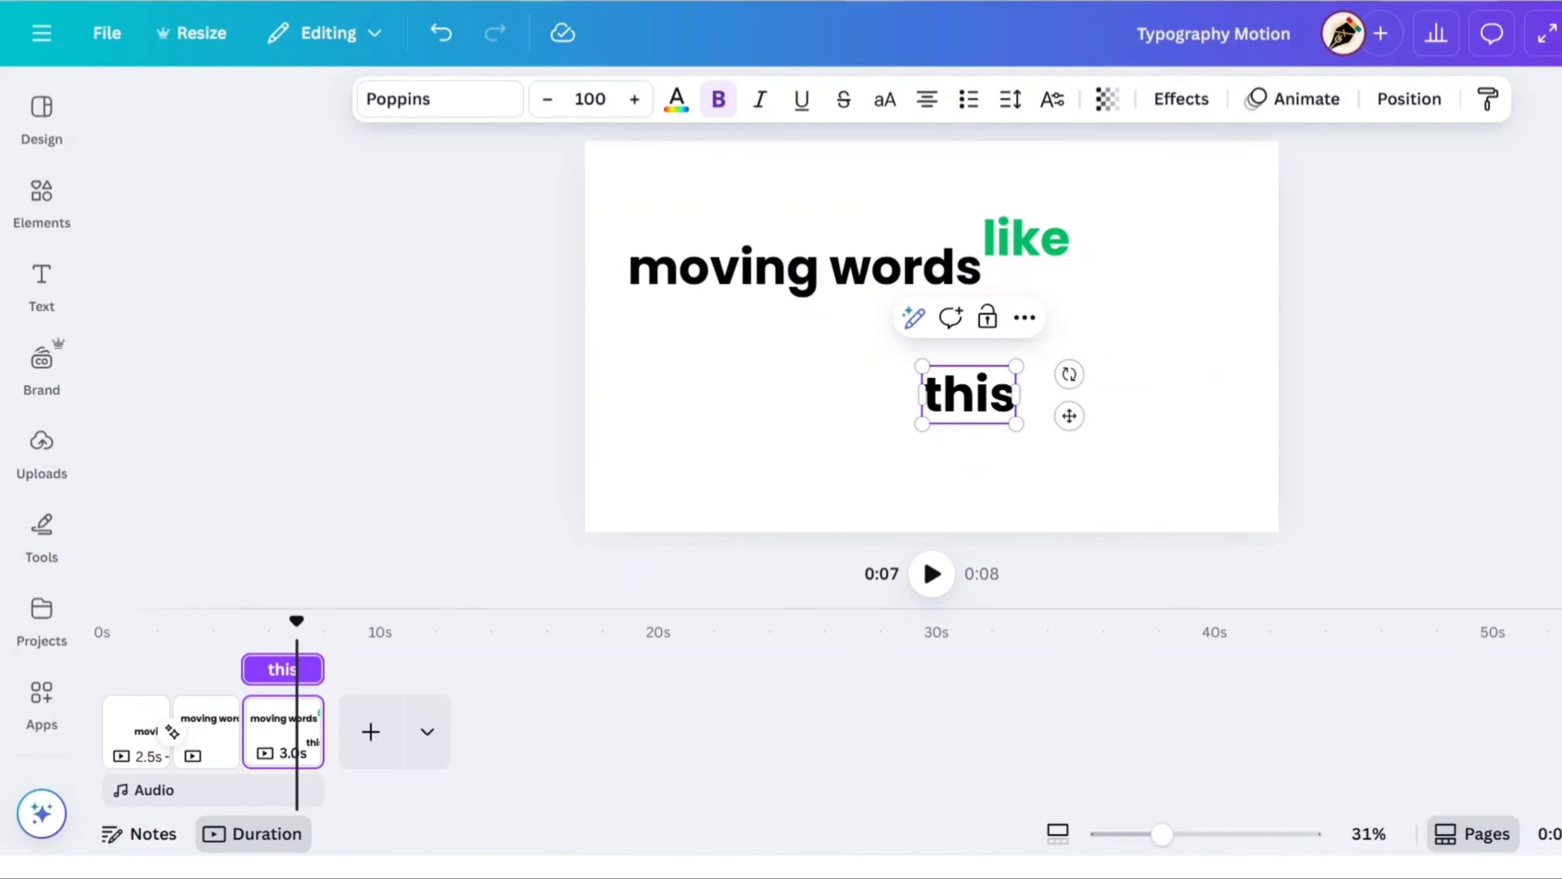
Set the font size of "this" to 400 and move it up so the whole word fits on the page
{"action": "left_click", "coordinate": [598, 99]}
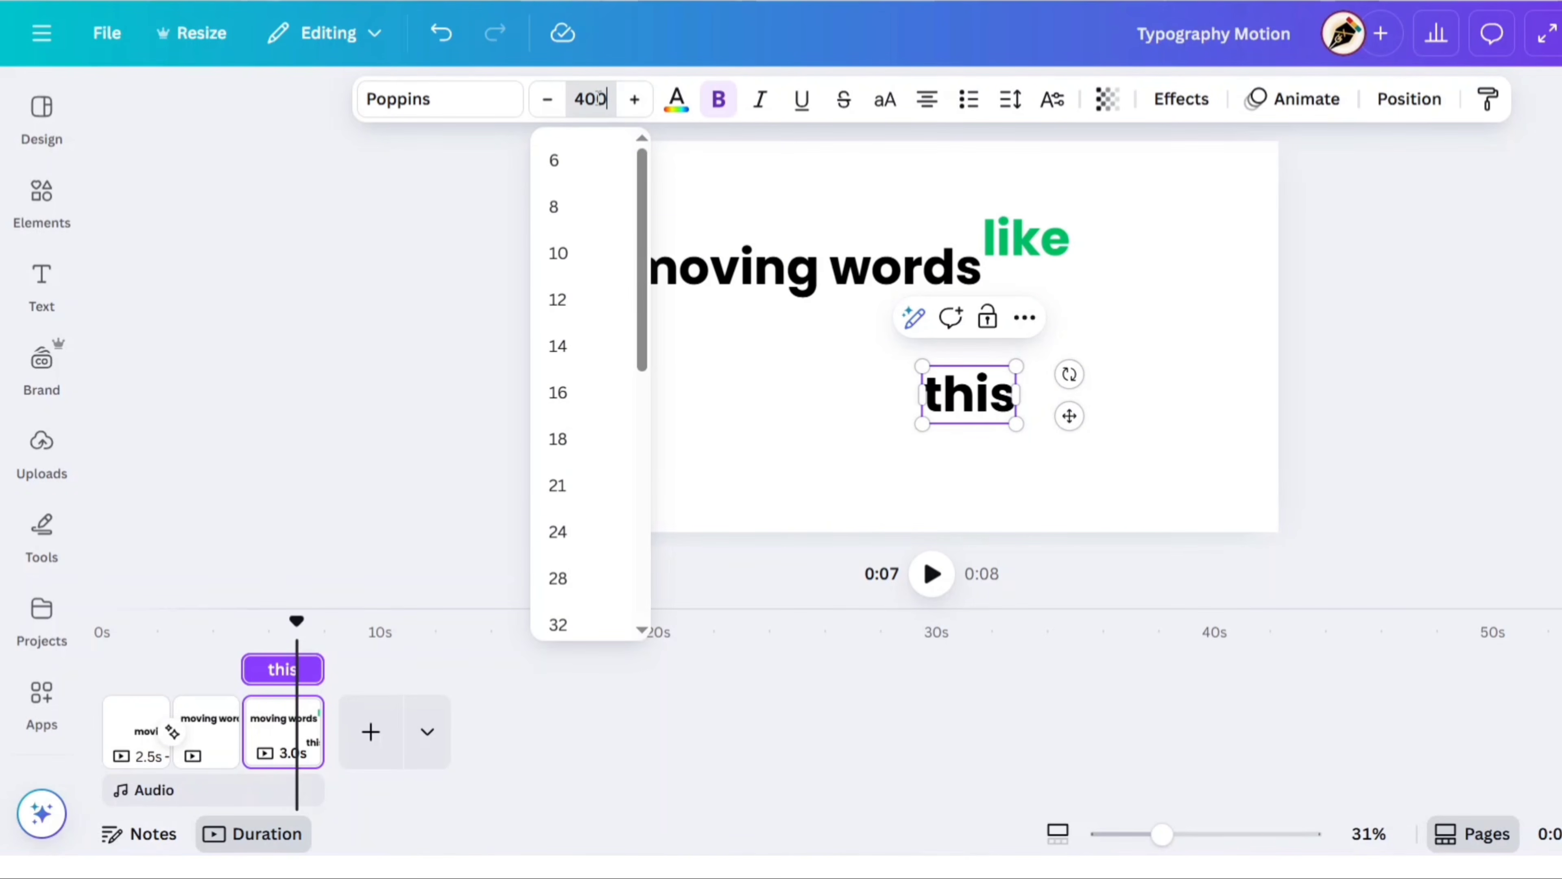
{"action": "type", "text": "400"}
{"action": "key", "text": "Return"}
{"action": "left_click", "coordinate": [1429, 411]}
{"action": "left_click", "coordinate": [1003, 486]}
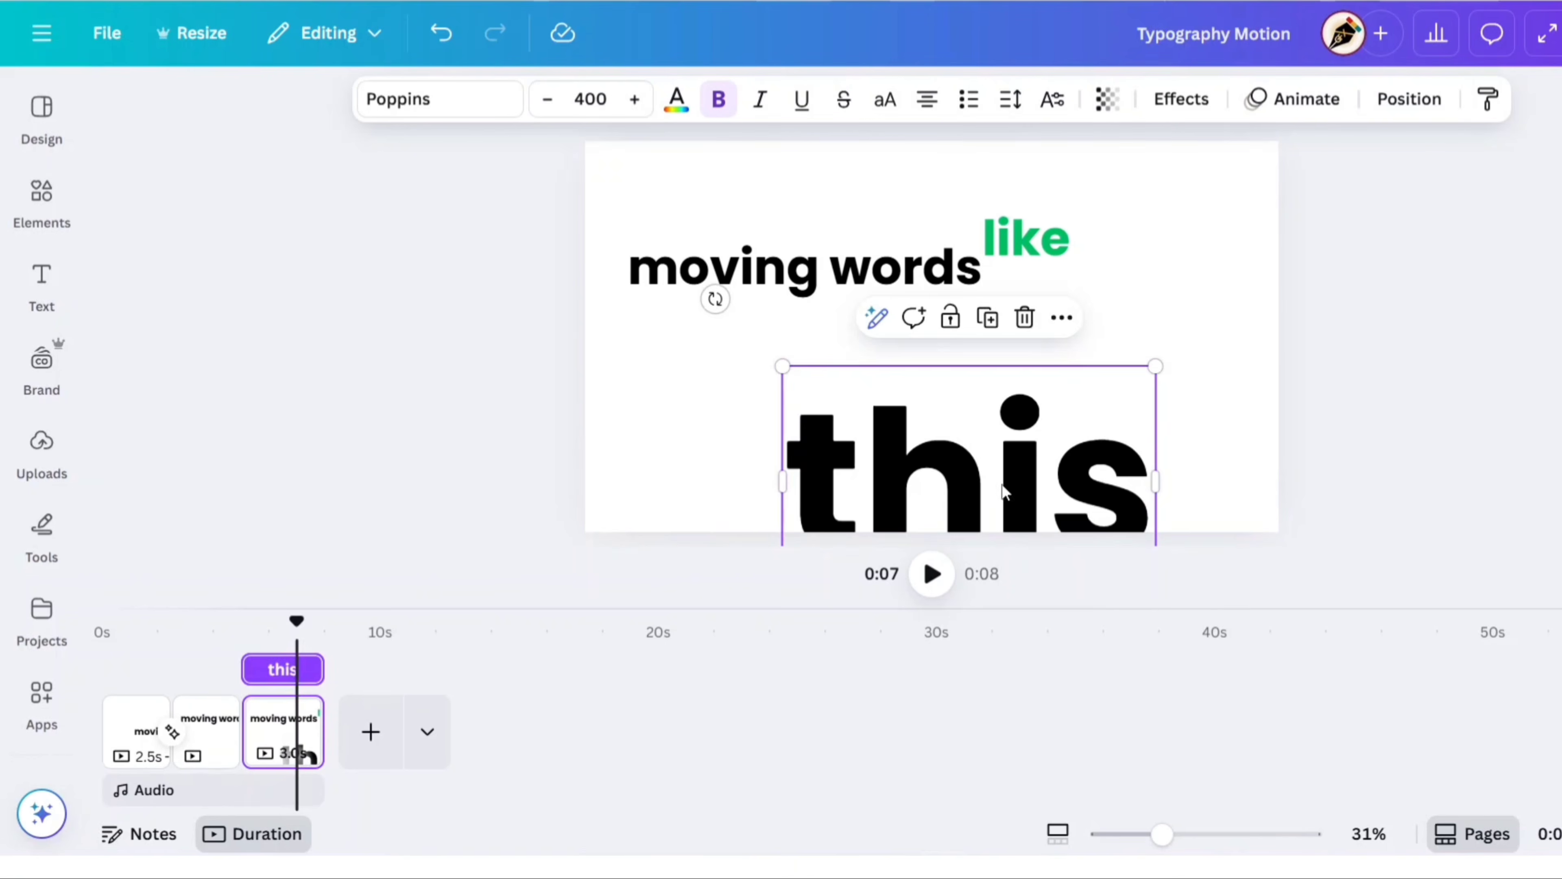
{"action": "left_click_drag", "start_coordinate": [1002, 486], "coordinate": [997, 421]}
Shift "moving words" and "like" together to the left so the phrase starts beyond the page edge
{"action": "left_click", "coordinate": [827, 269]}
{"action": "left_click", "coordinate": [1013, 246], "text": "shift"}
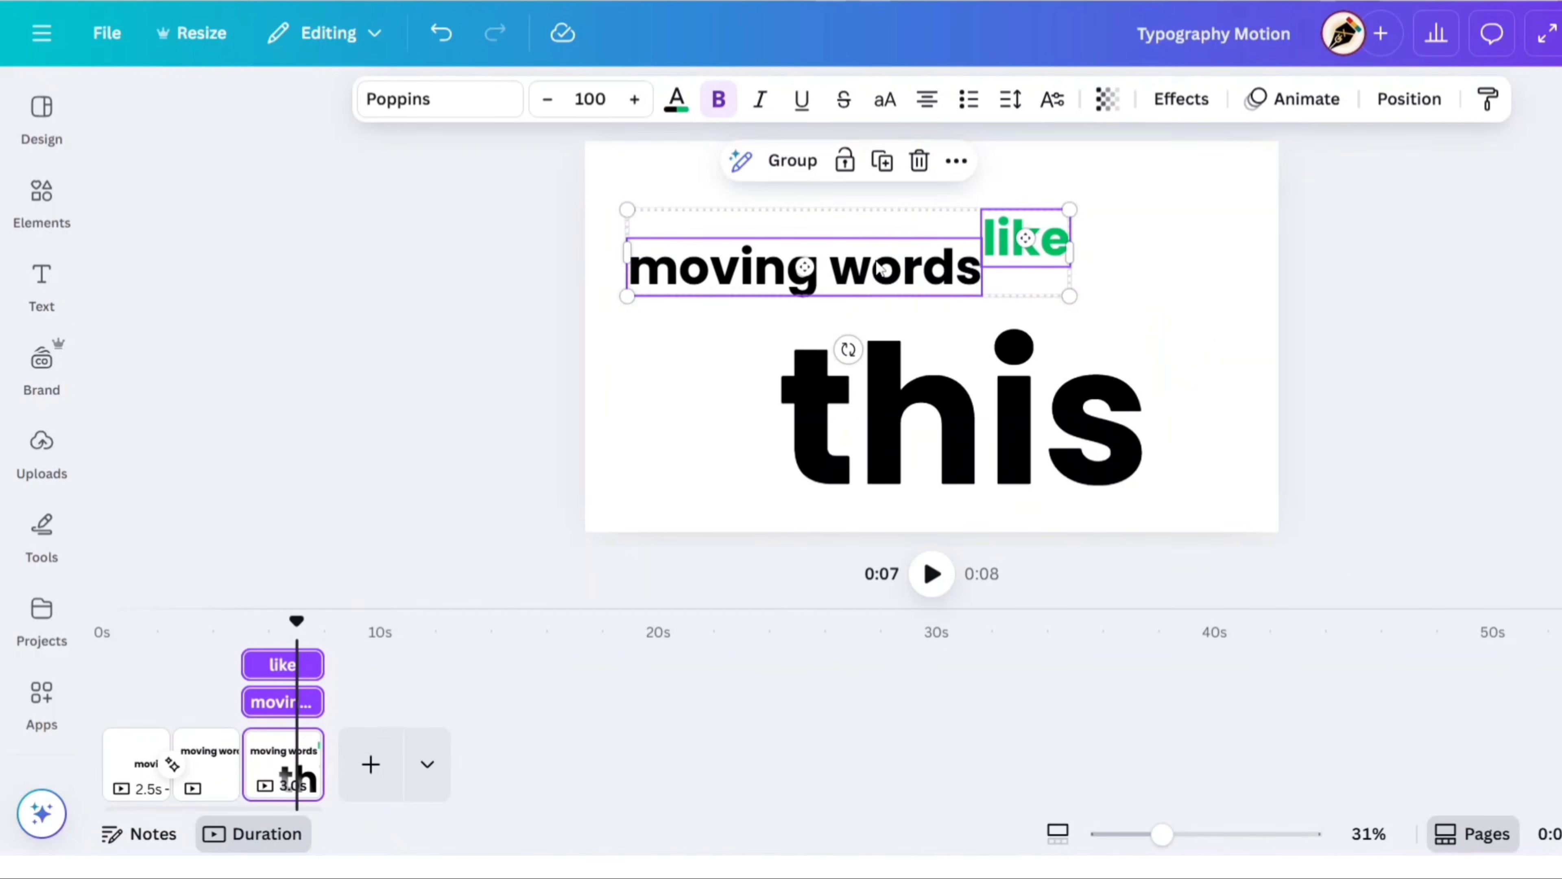
{"action": "left_click_drag", "start_coordinate": [881, 270], "coordinate": [777, 286]}
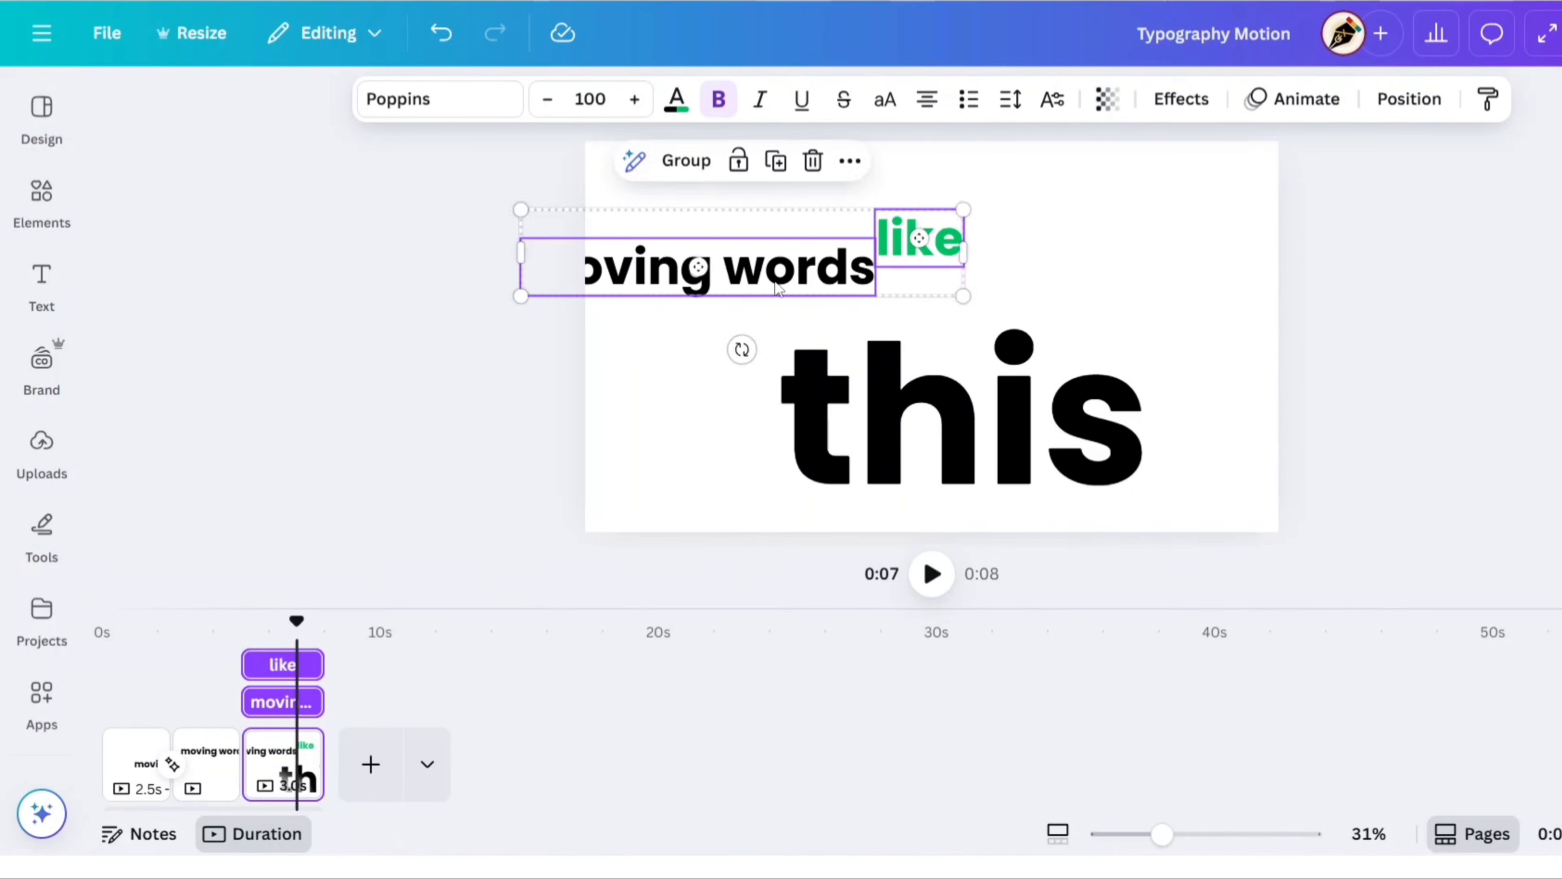
Move "this" up and to the right, tucking it just under "like" beside "moving words", and fine-tune its height upward
{"action": "left_click_drag", "start_coordinate": [976, 411], "coordinate": [1027, 358]}
{"action": "key", "text": "Up"}
{"action": "key", "text": "Up"}
{"action": "key", "text": "Up"}
{"action": "key", "text": "Up"}
{"action": "key", "text": "Up"}
{"action": "key", "text": "Up"}
{"action": "key", "text": "Up"}
{"action": "key", "text": "Up"}
{"action": "key", "text": "Up"}
{"action": "key", "text": "Up"}
{"action": "key", "text": "Up"}
{"action": "key", "text": "Up"}
{"action": "key", "text": "Up"}
{"action": "key", "text": "Up"}
{"action": "key", "text": "Up"}
{"action": "key", "text": "Up"}
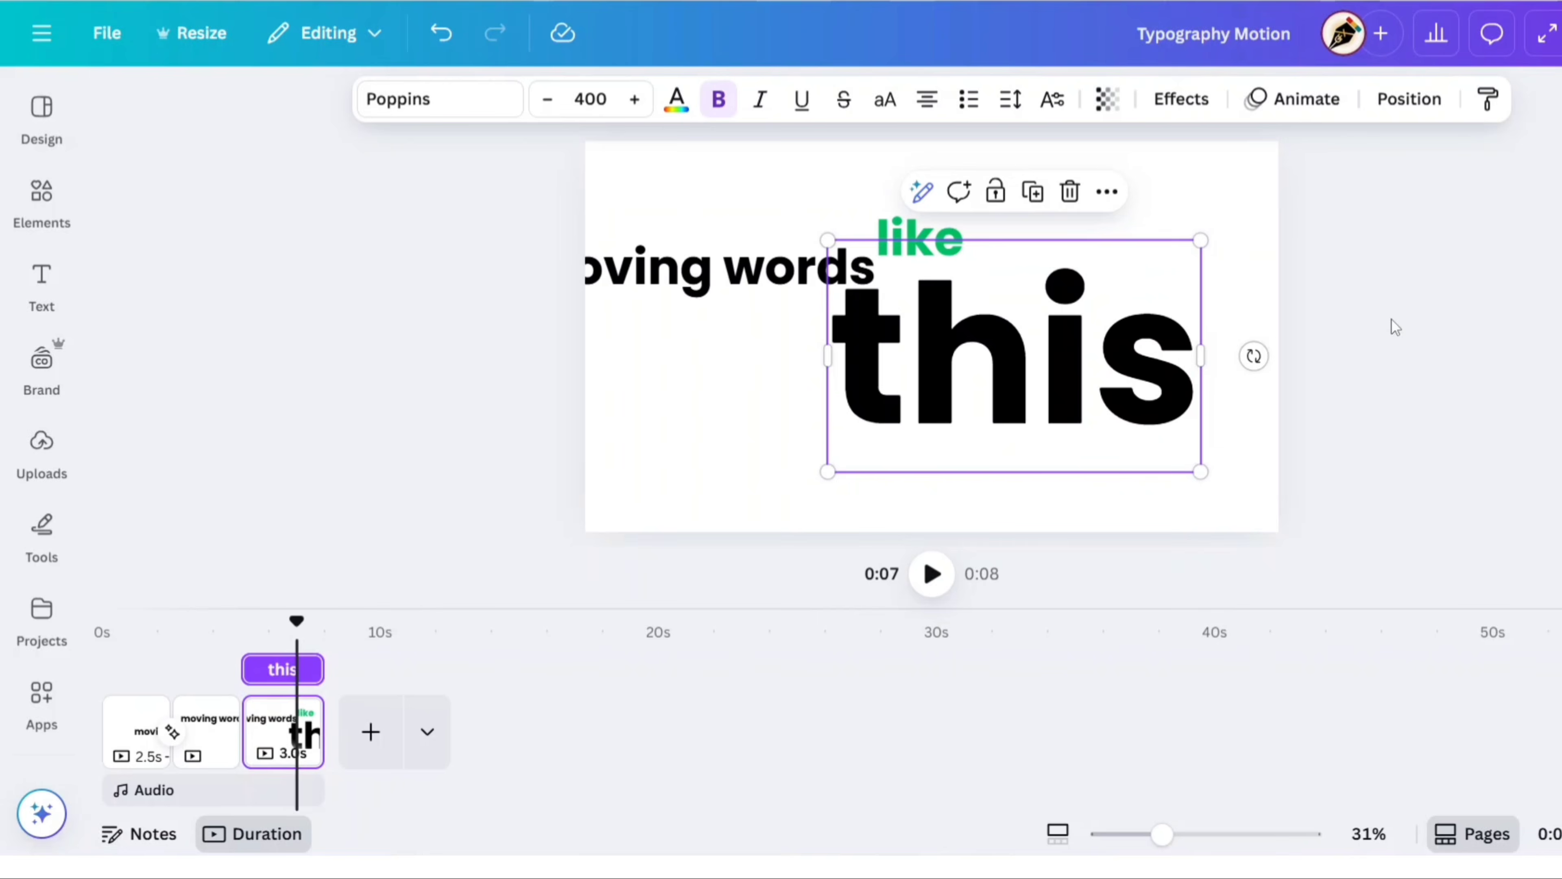
Apply the Burst animation to the word "this" on the third page
{"action": "left_click", "coordinate": [1298, 99]}
{"action": "scroll", "coordinate": [468, 554], "scroll_direction": "down", "scroll_amount": 4}
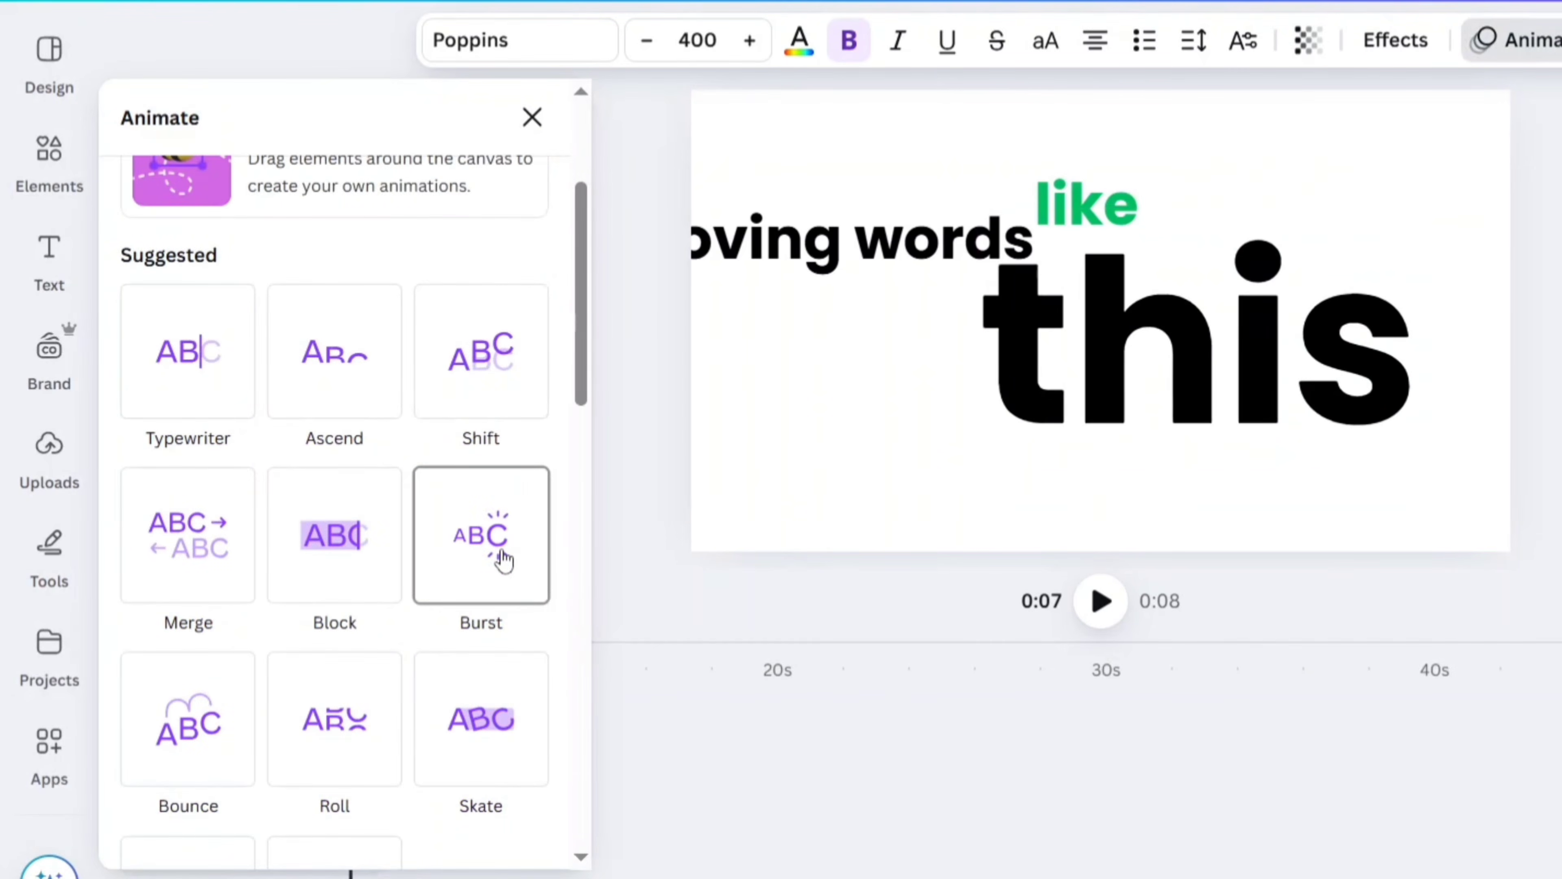
{"action": "left_click", "coordinate": [503, 560]}
{"action": "left_click", "coordinate": [532, 118]}
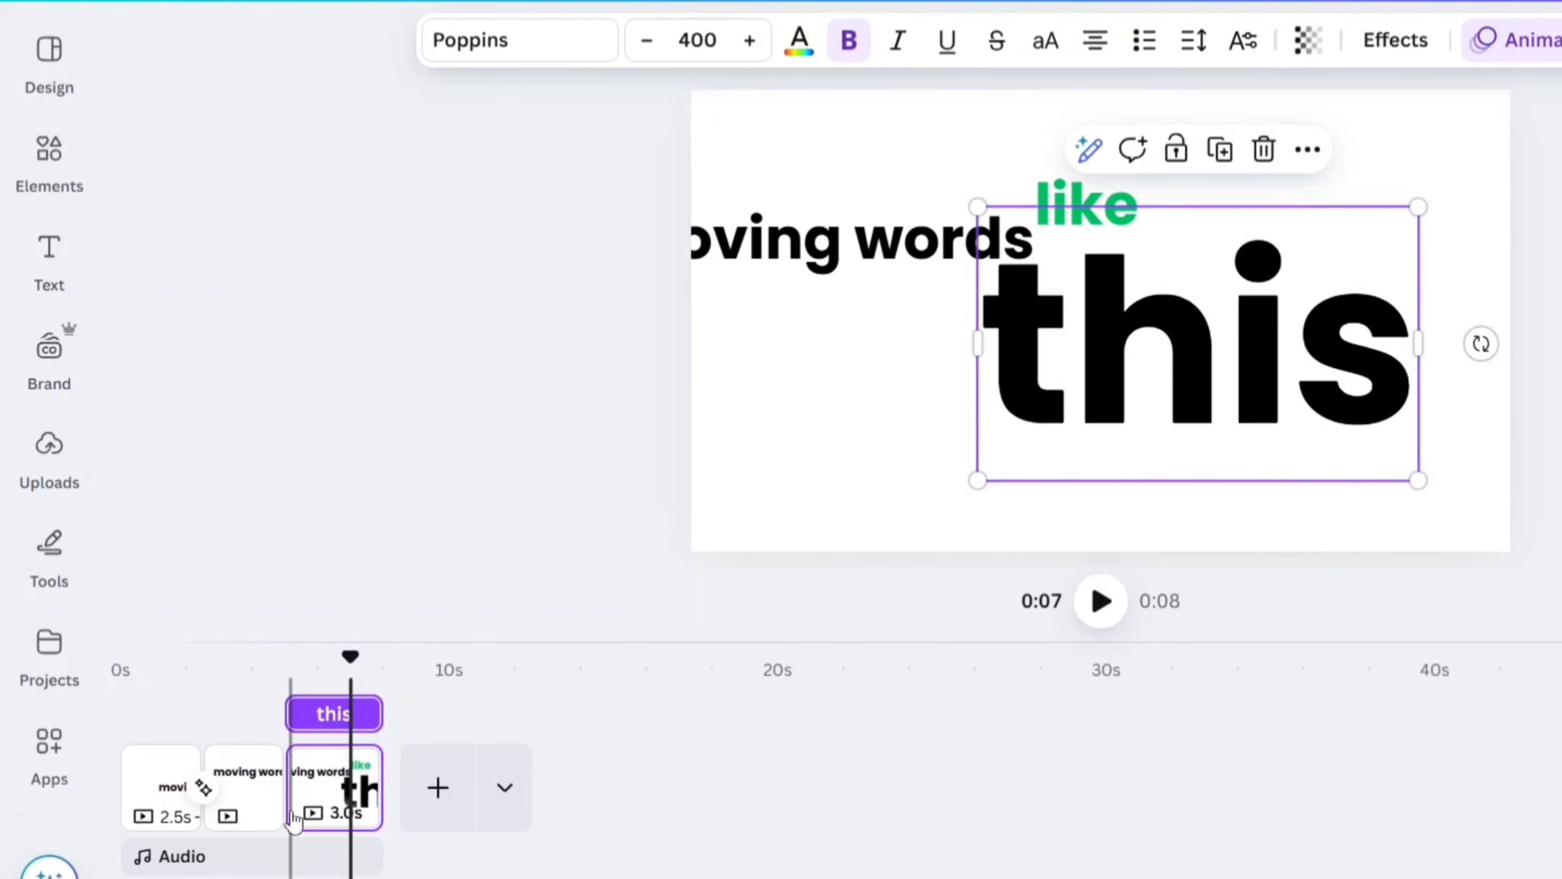
Add a Match & Move transition between the second and third pages and set its duration to 1 second
{"action": "left_click", "coordinate": [287, 803]}
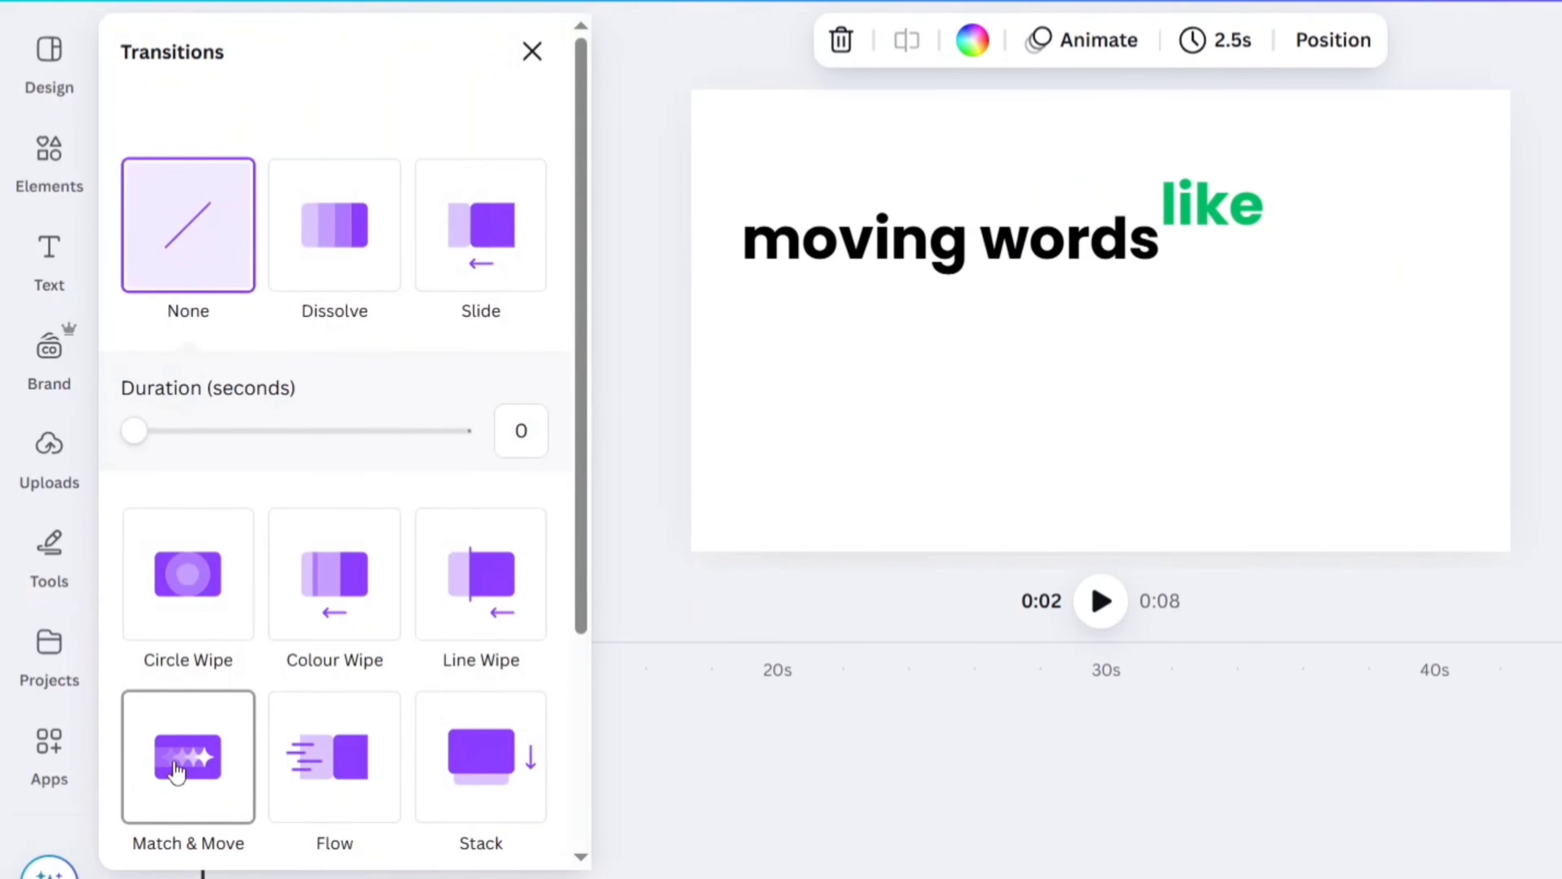
{"action": "left_click", "coordinate": [171, 788]}
{"action": "left_click_drag", "start_coordinate": [227, 714], "coordinate": [342, 706]}
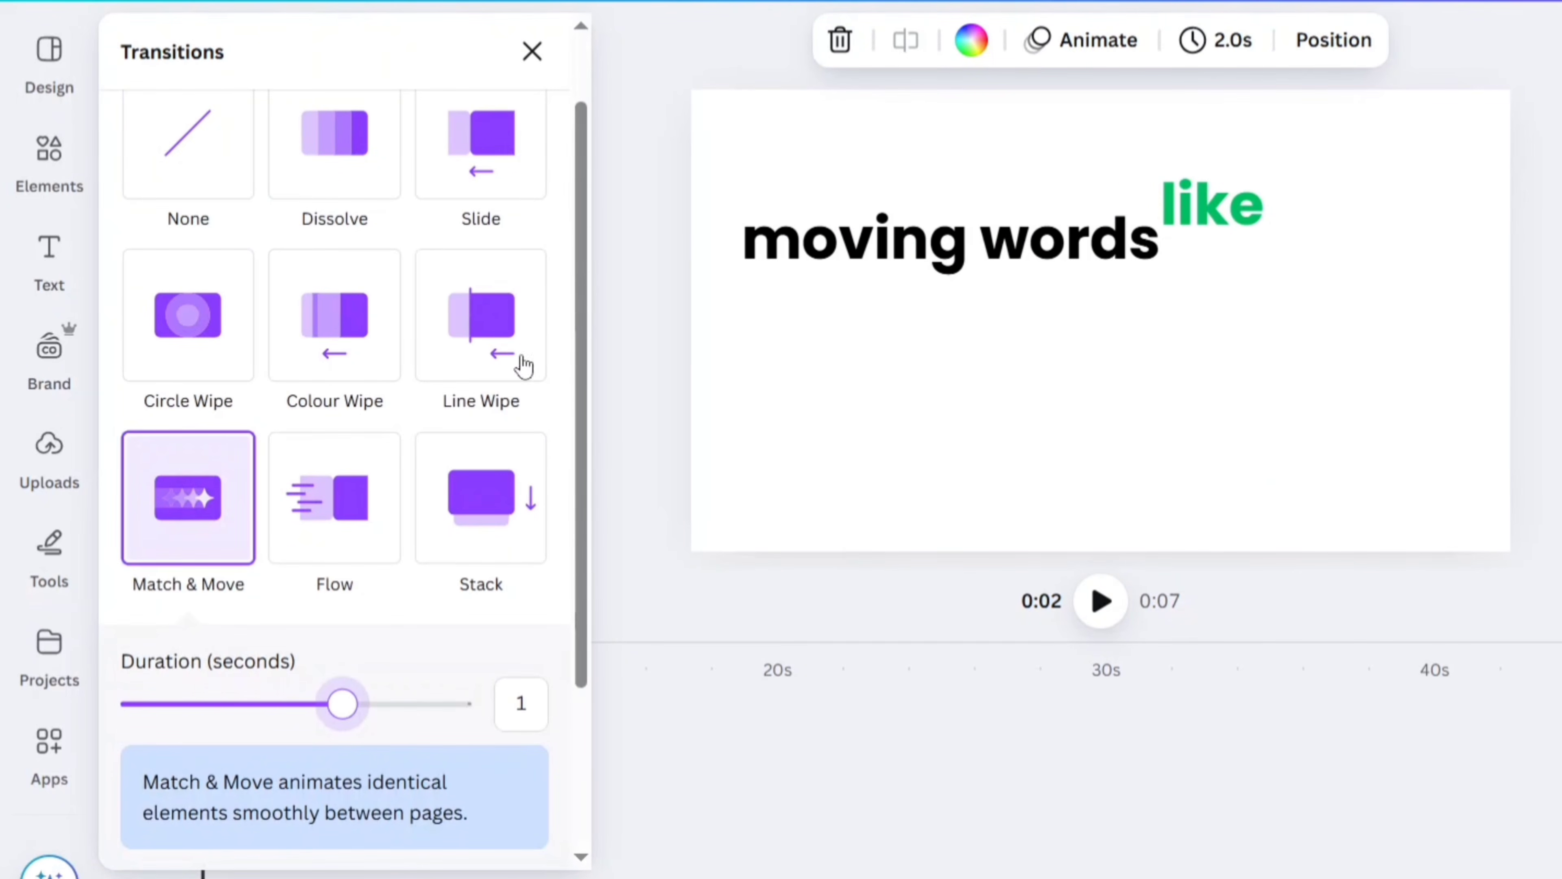
{"action": "left_click", "coordinate": [532, 51]}
Duplicate the third page and move the playhead into the new fourth page
{"action": "left_click_drag", "start_coordinate": [203, 655], "coordinate": [313, 680]}
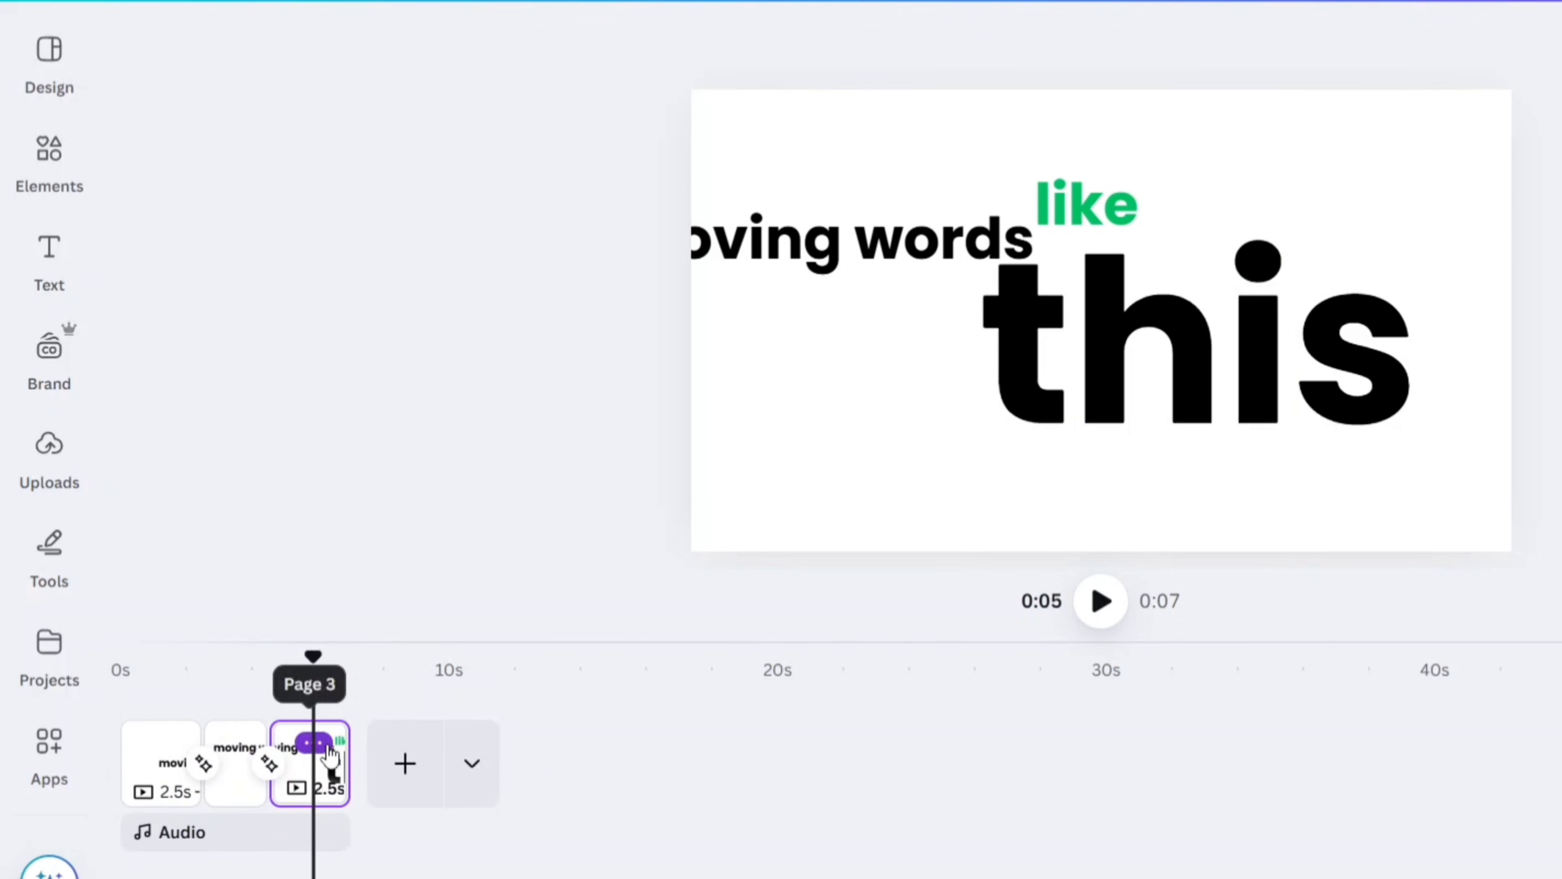
{"action": "right_click", "coordinate": [330, 763]}
{"action": "left_click", "coordinate": [447, 335]}
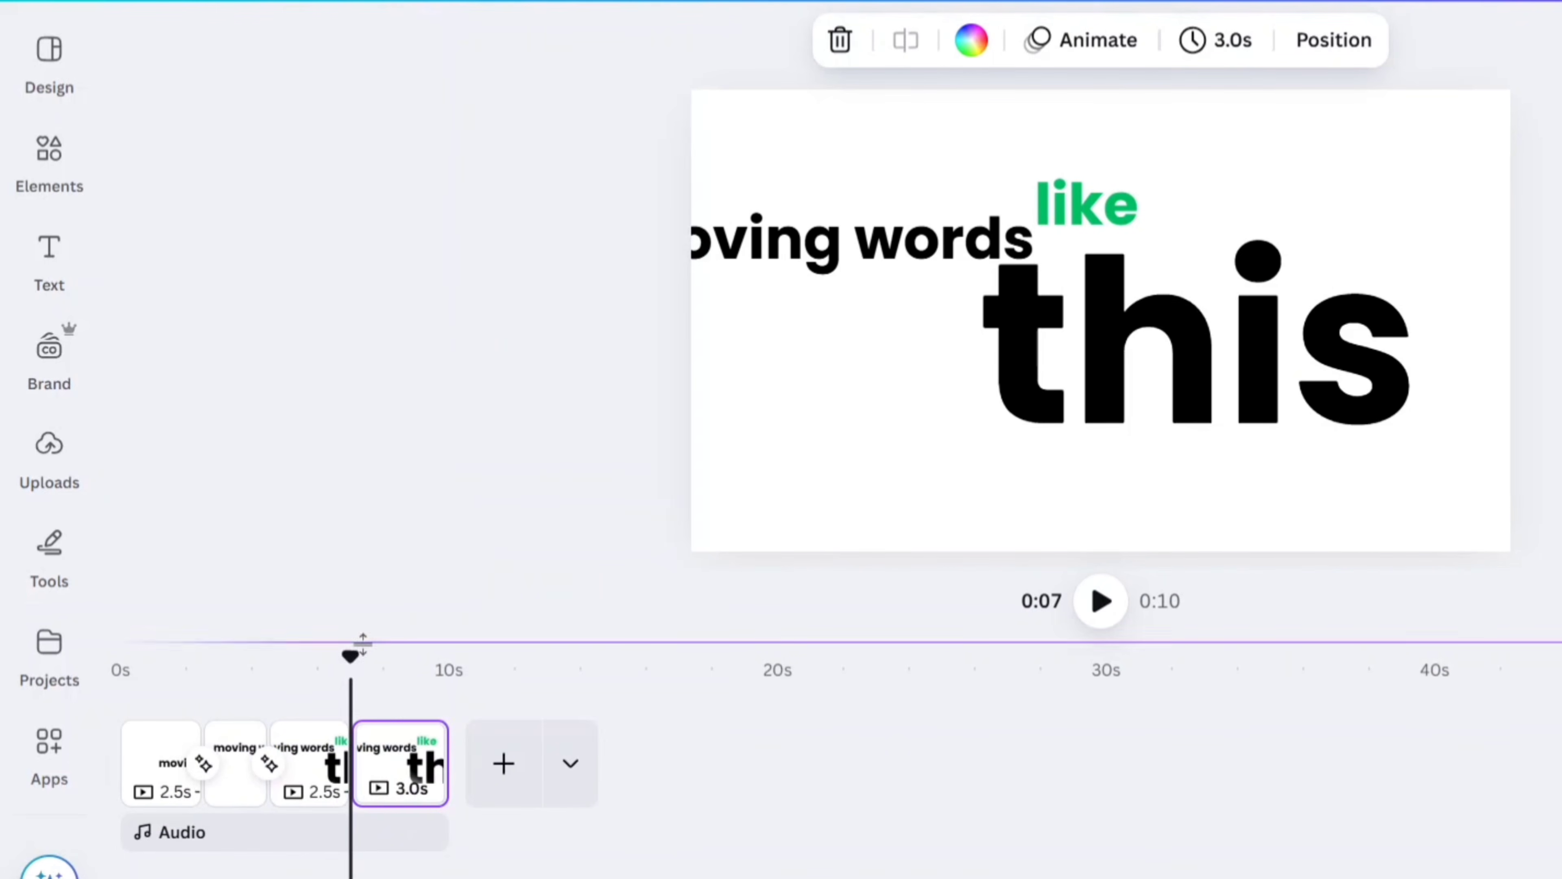
{"action": "left_click_drag", "start_coordinate": [352, 661], "coordinate": [386, 665]}
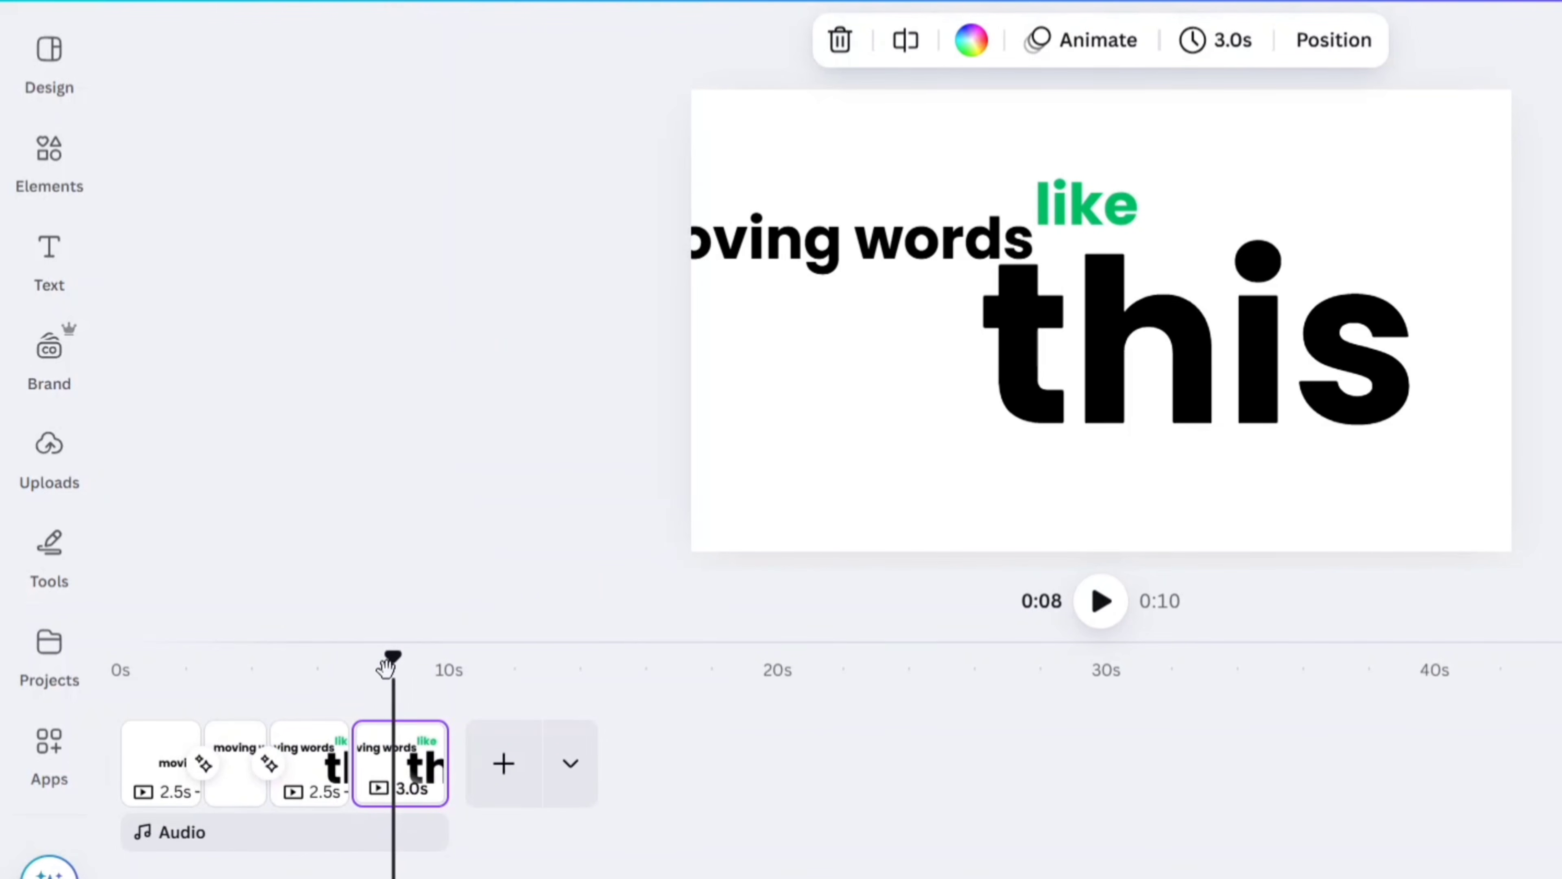
Remove the animation from the word "this" on the fourth page
{"action": "left_click", "coordinate": [1153, 389]}
{"action": "left_click", "coordinate": [1529, 39]}
{"action": "scroll", "coordinate": [509, 747], "scroll_direction": "down", "scroll_amount": 5}
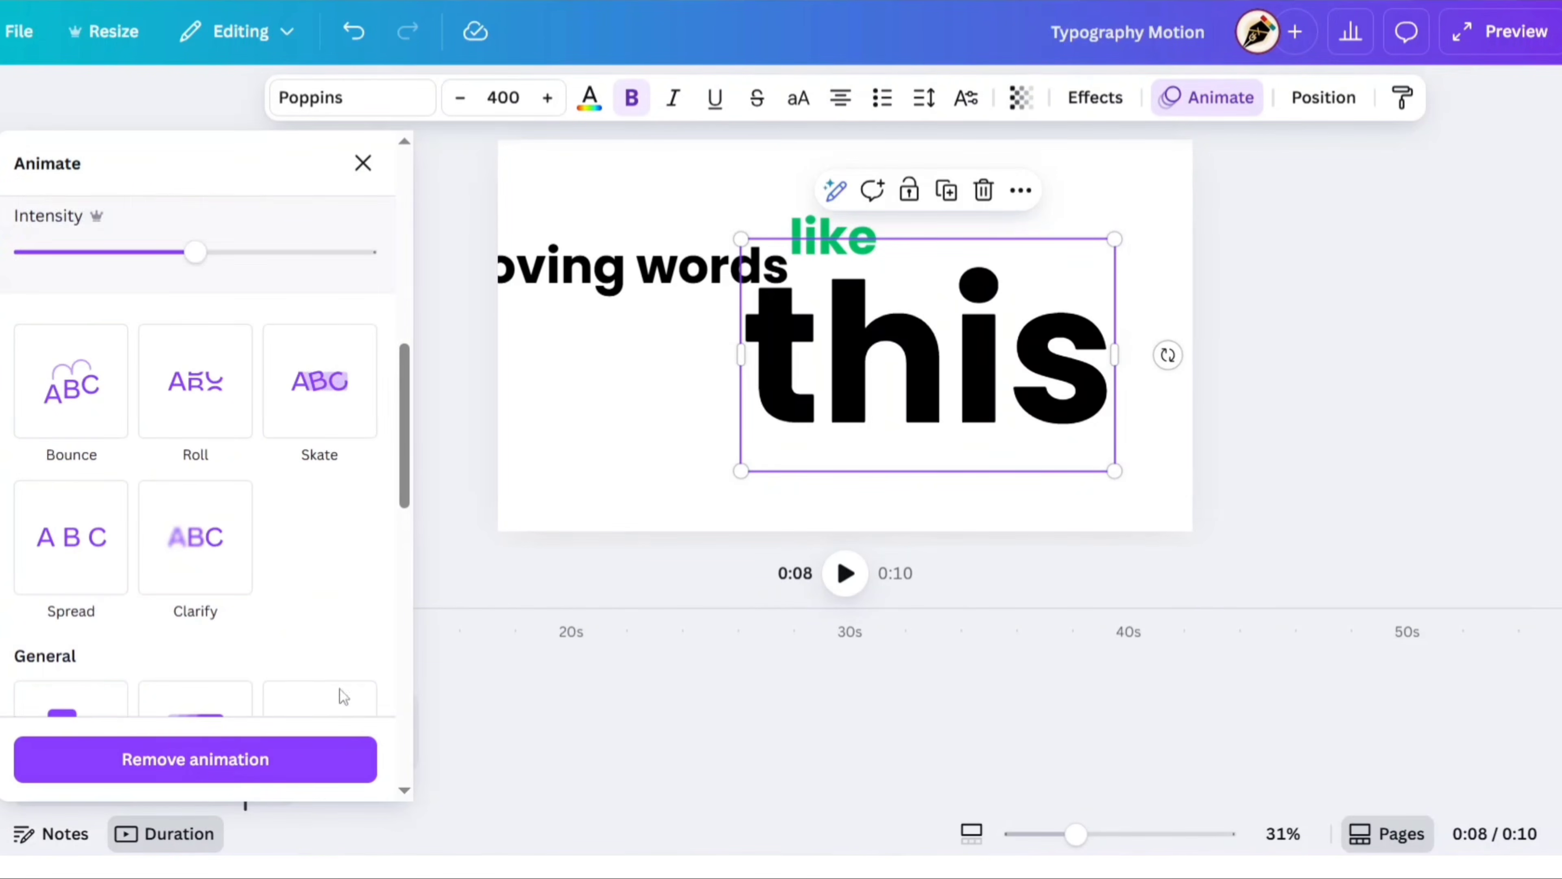
{"action": "left_click", "coordinate": [247, 763]}
{"action": "left_click", "coordinate": [363, 163]}
Shift all words on the fourth page together up and left until "like" is partly beyond the page's upper edge
{"action": "left_click", "coordinate": [405, 232]}
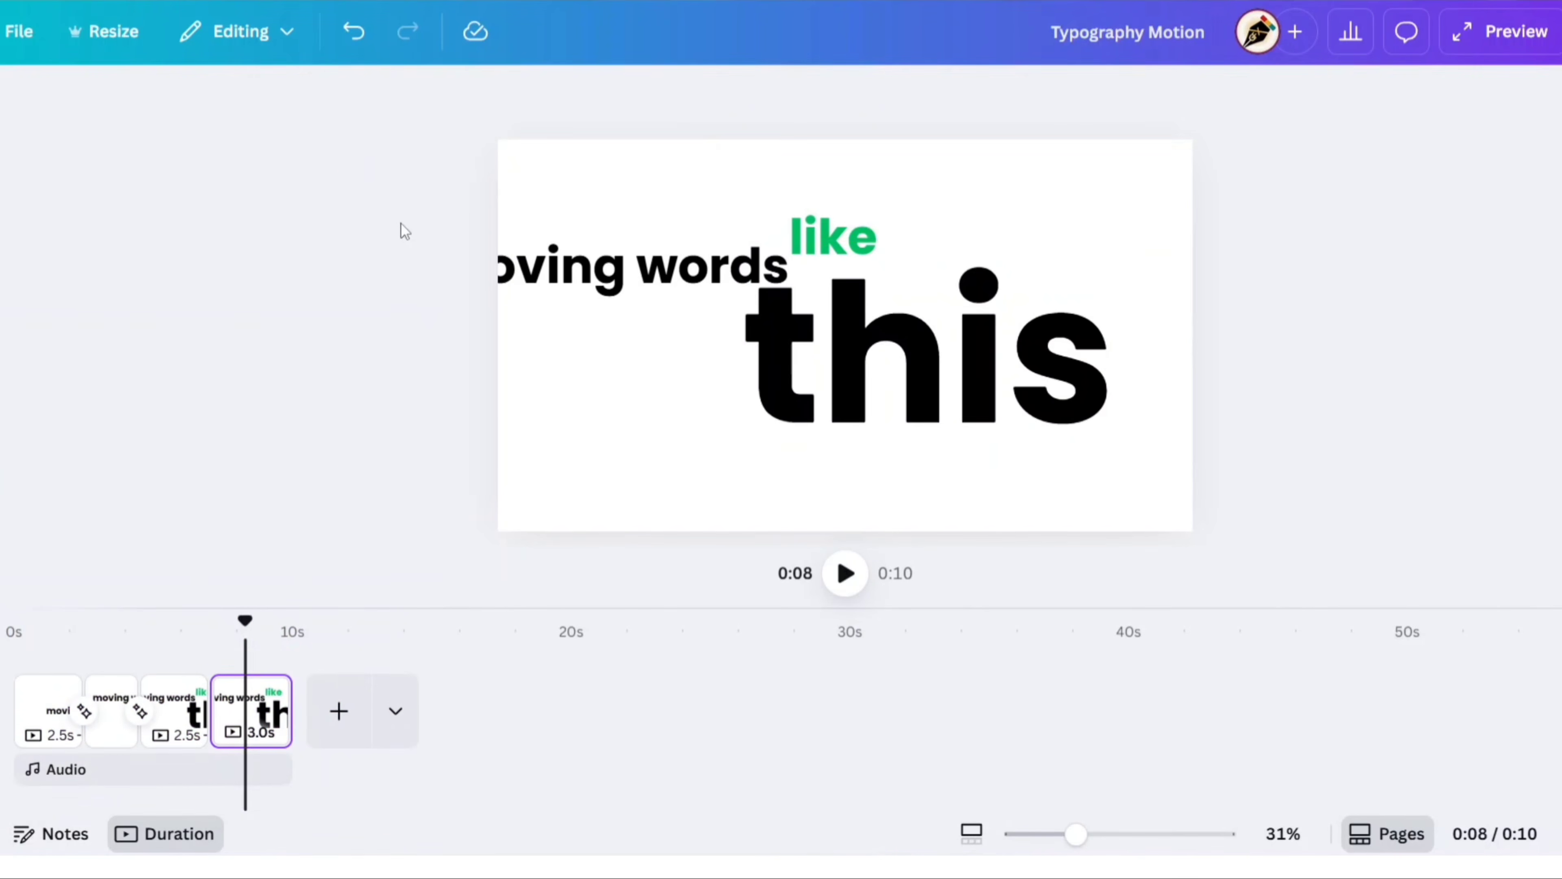
{"action": "left_click_drag", "start_coordinate": [405, 232], "coordinate": [787, 282]}
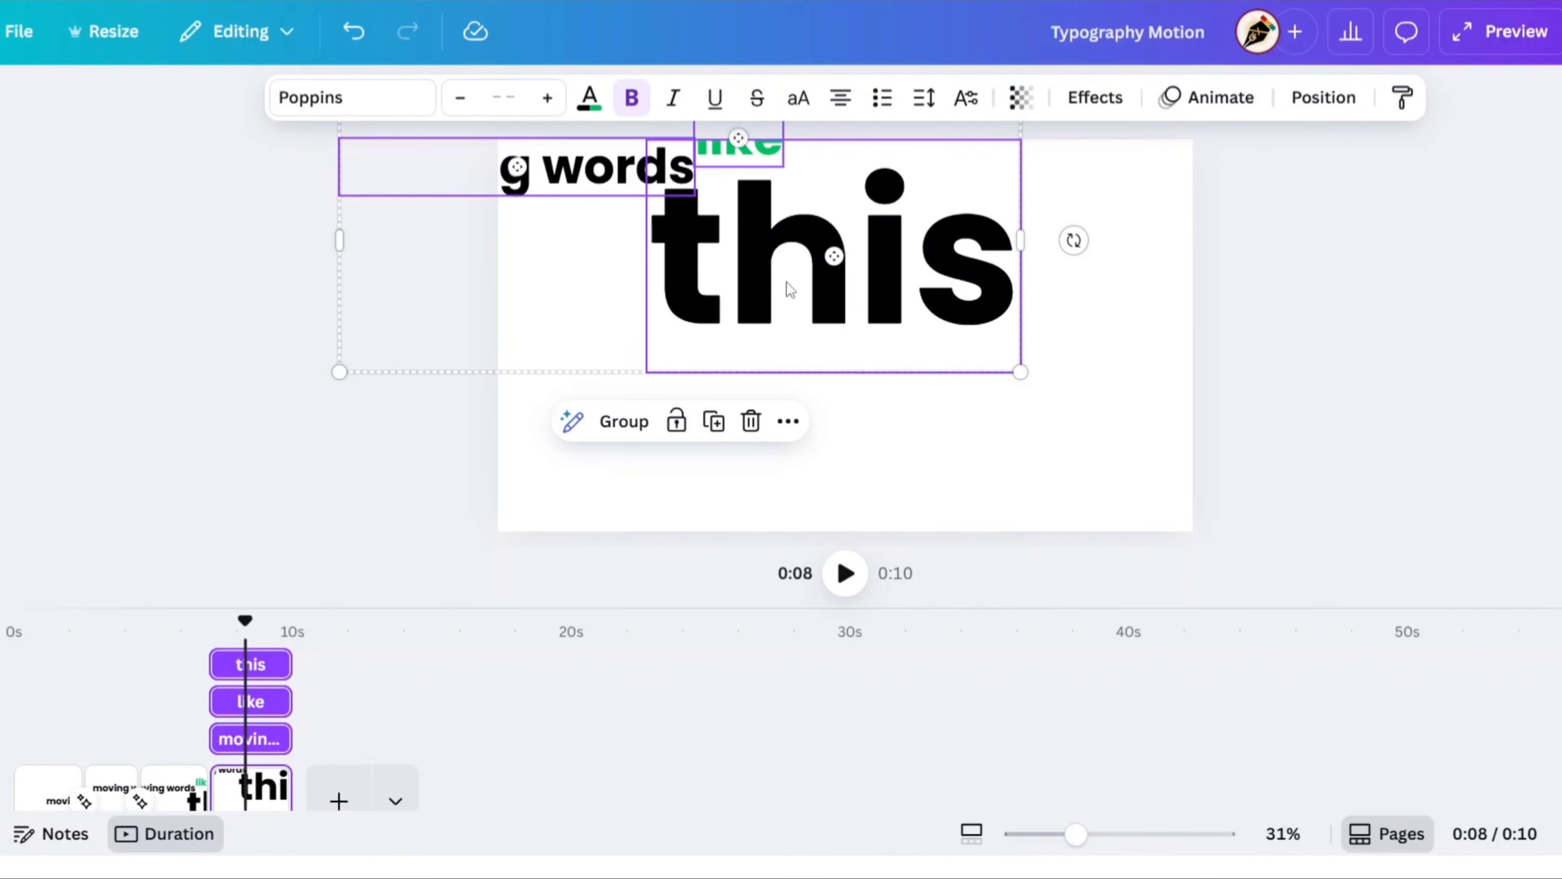
{"action": "left_click", "coordinate": [1283, 338]}
Duplicate "moving words" on the fourth page, place the copy below "this", and change its text to "may"
{"action": "left_click", "coordinate": [588, 180]}
{"action": "left_click_drag", "start_coordinate": [588, 180], "coordinate": [889, 415]}
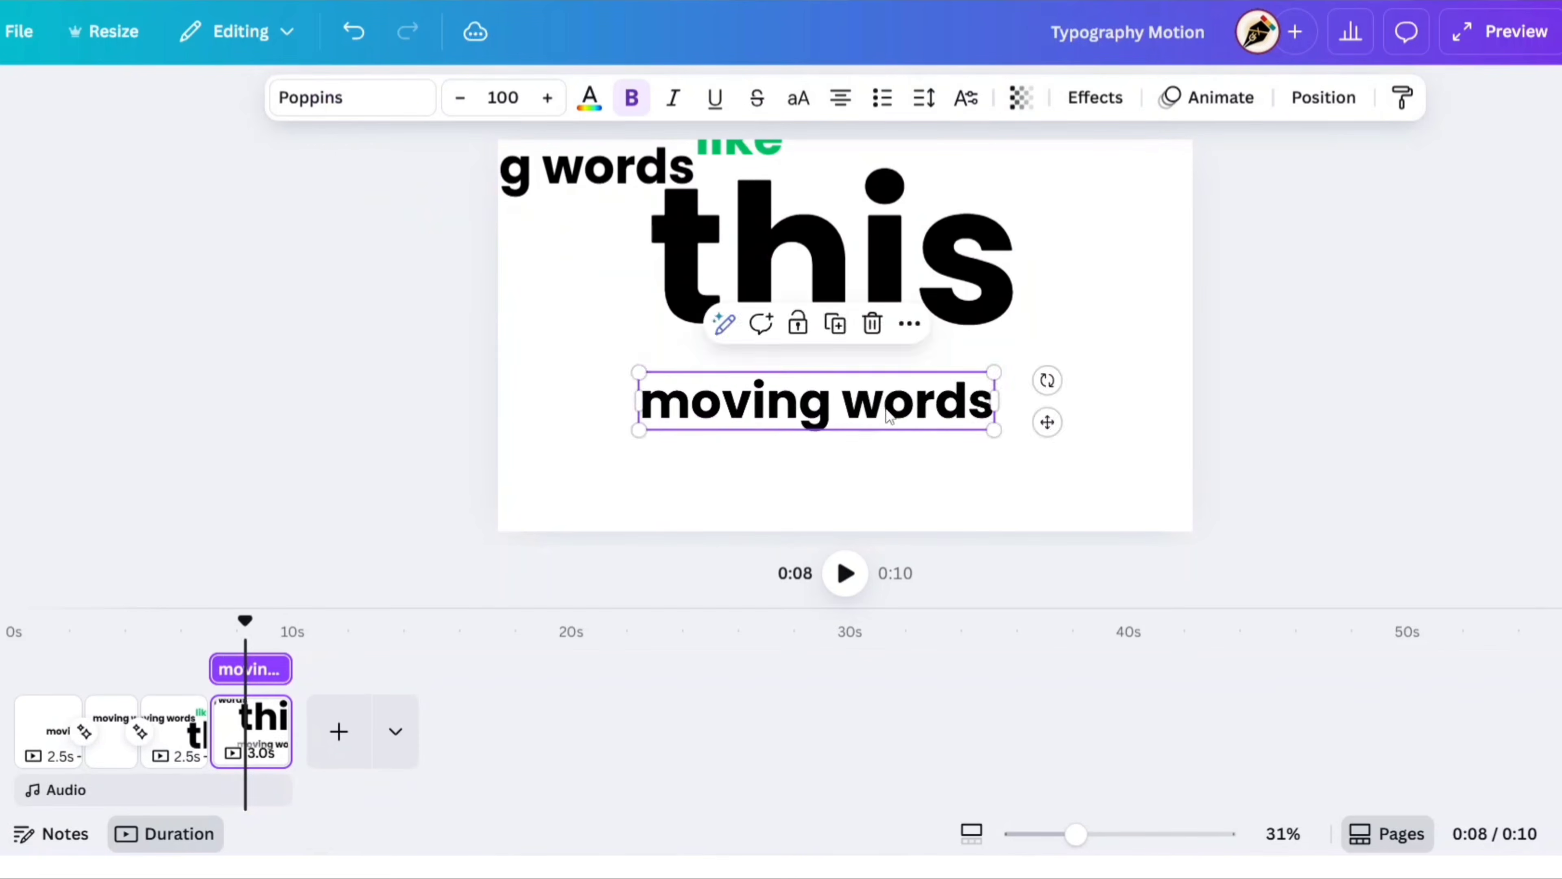
{"action": "double_click", "coordinate": [889, 415]}
{"action": "type", "text": "may"}
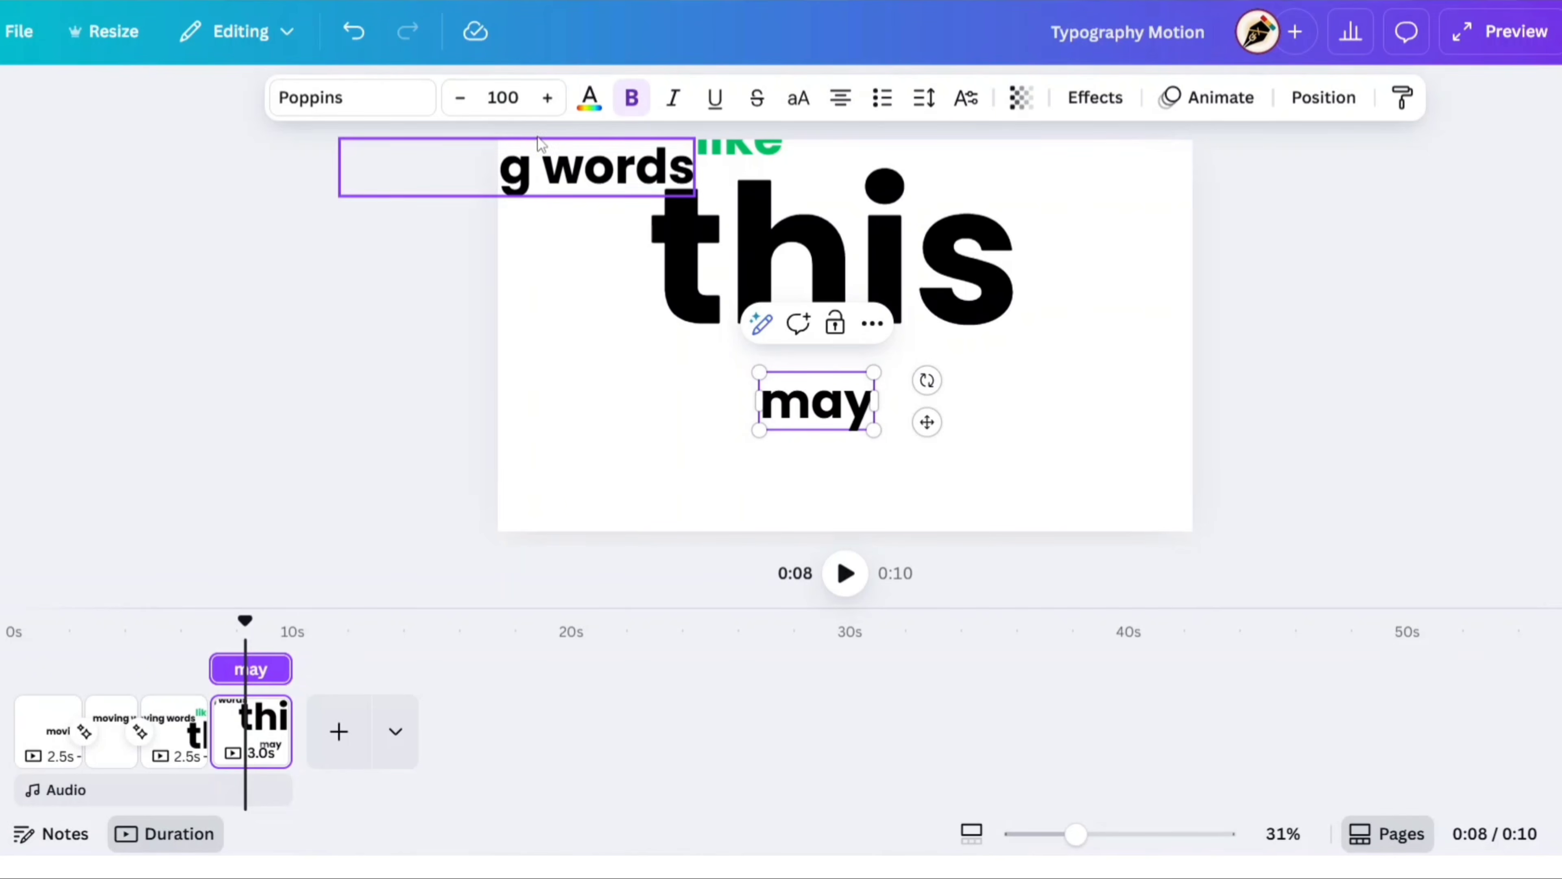
Set the font size of "may" to 150 and tuck it under the end of "this"
{"action": "left_click", "coordinate": [503, 98]}
{"action": "type", "text": "150"}
{"action": "key", "text": "Return"}
{"action": "left_click", "coordinate": [408, 325]}
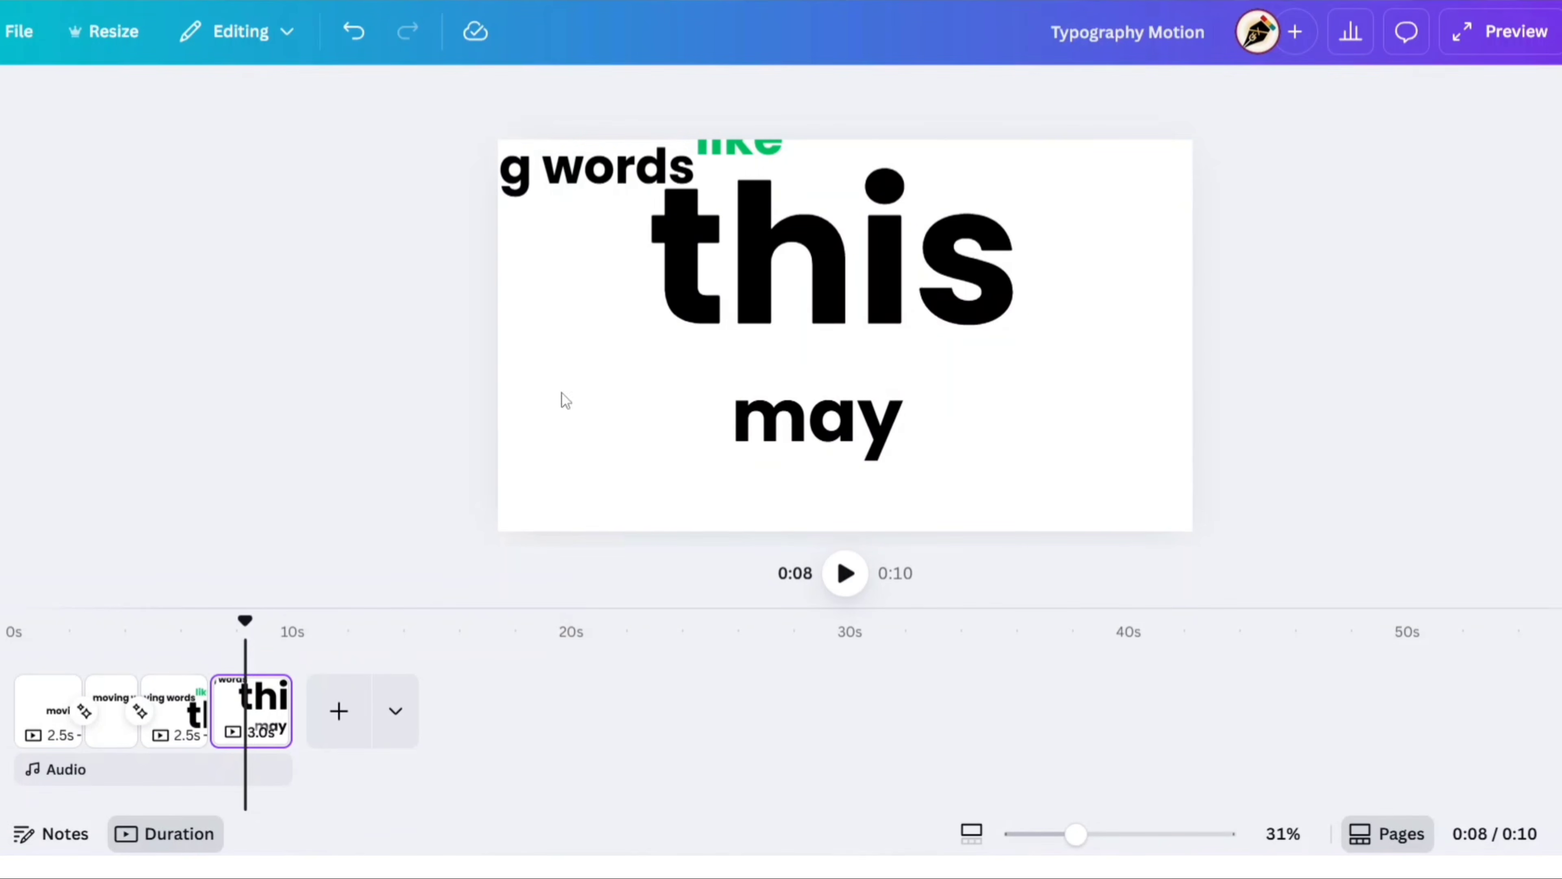
{"action": "left_click_drag", "start_coordinate": [797, 428], "coordinate": [910, 363]}
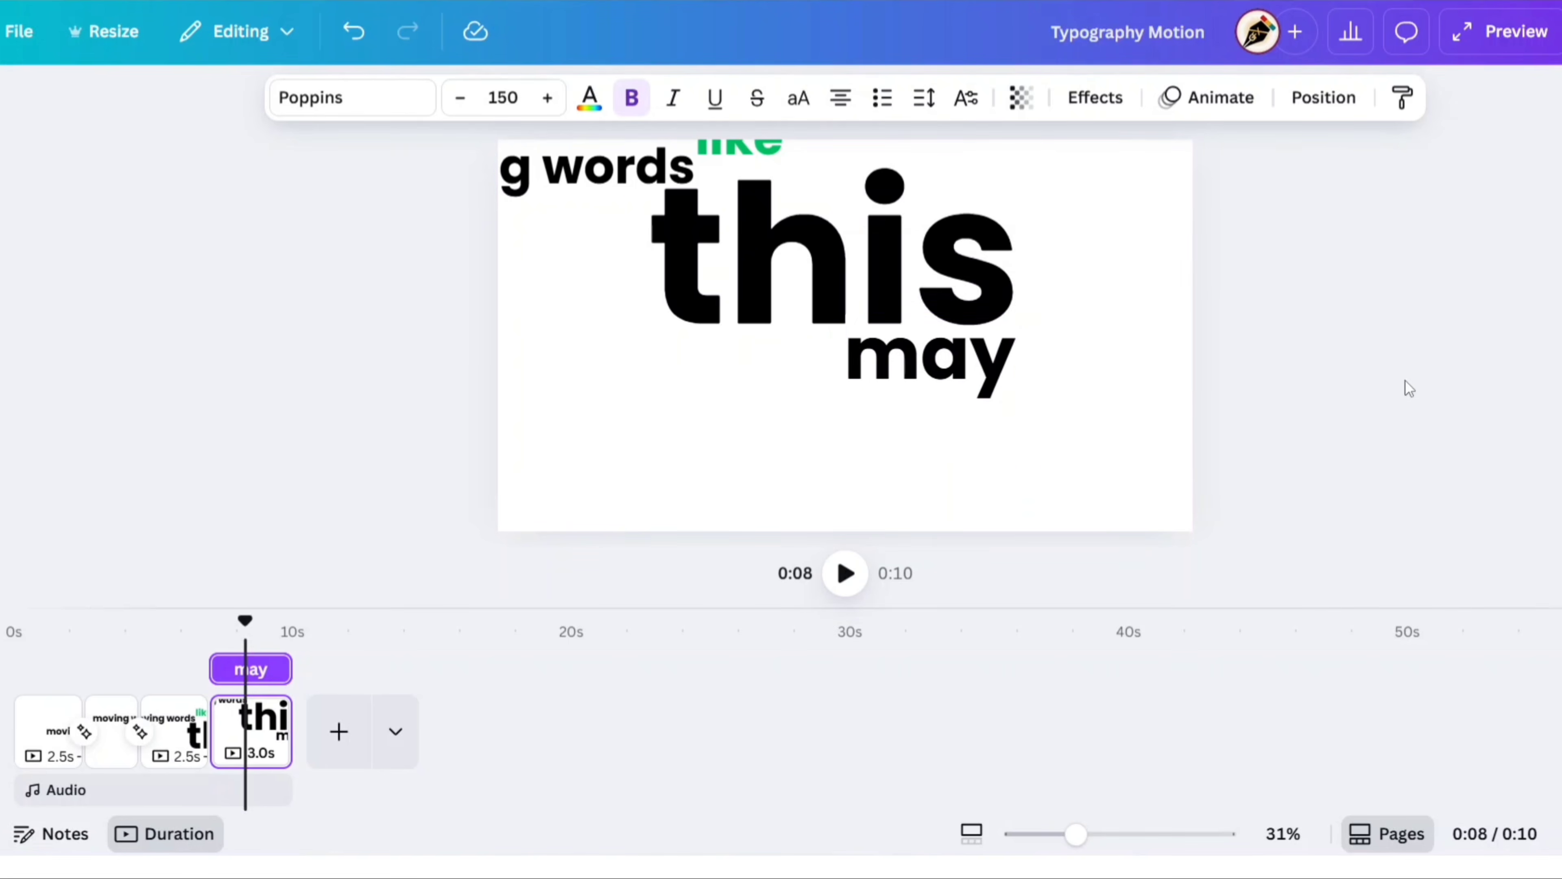
Apply the Ascend animation with upward direction to "may" on the fourth page
{"action": "left_click", "coordinate": [1215, 99]}
{"action": "left_click", "coordinate": [213, 600]}
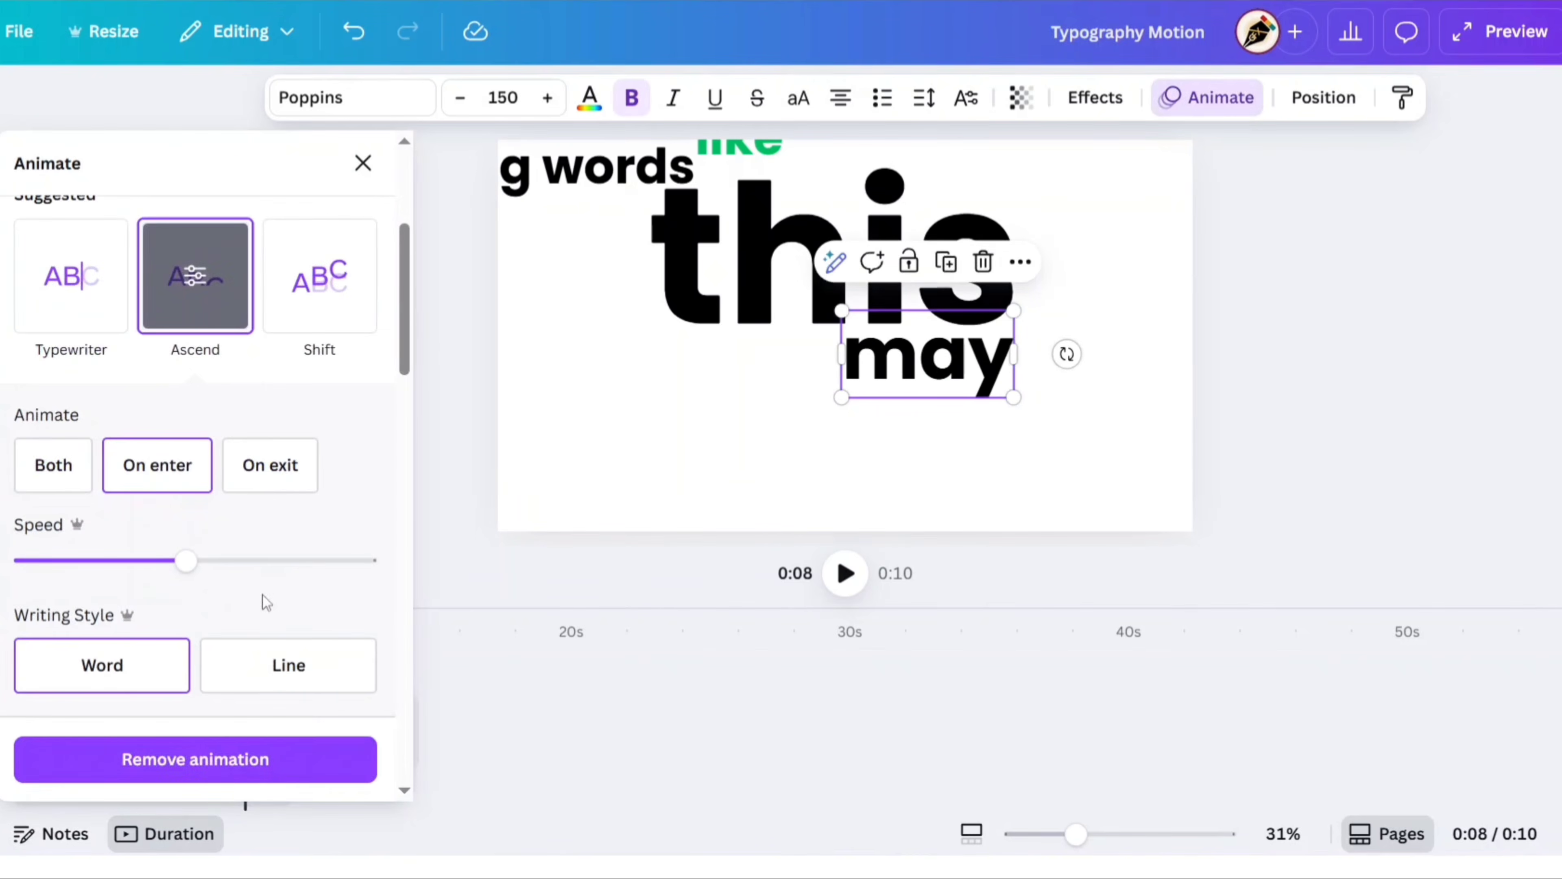
{"action": "scroll", "coordinate": [261, 600], "scroll_direction": "down", "scroll_amount": 5}
{"action": "left_click", "coordinate": [49, 323]}
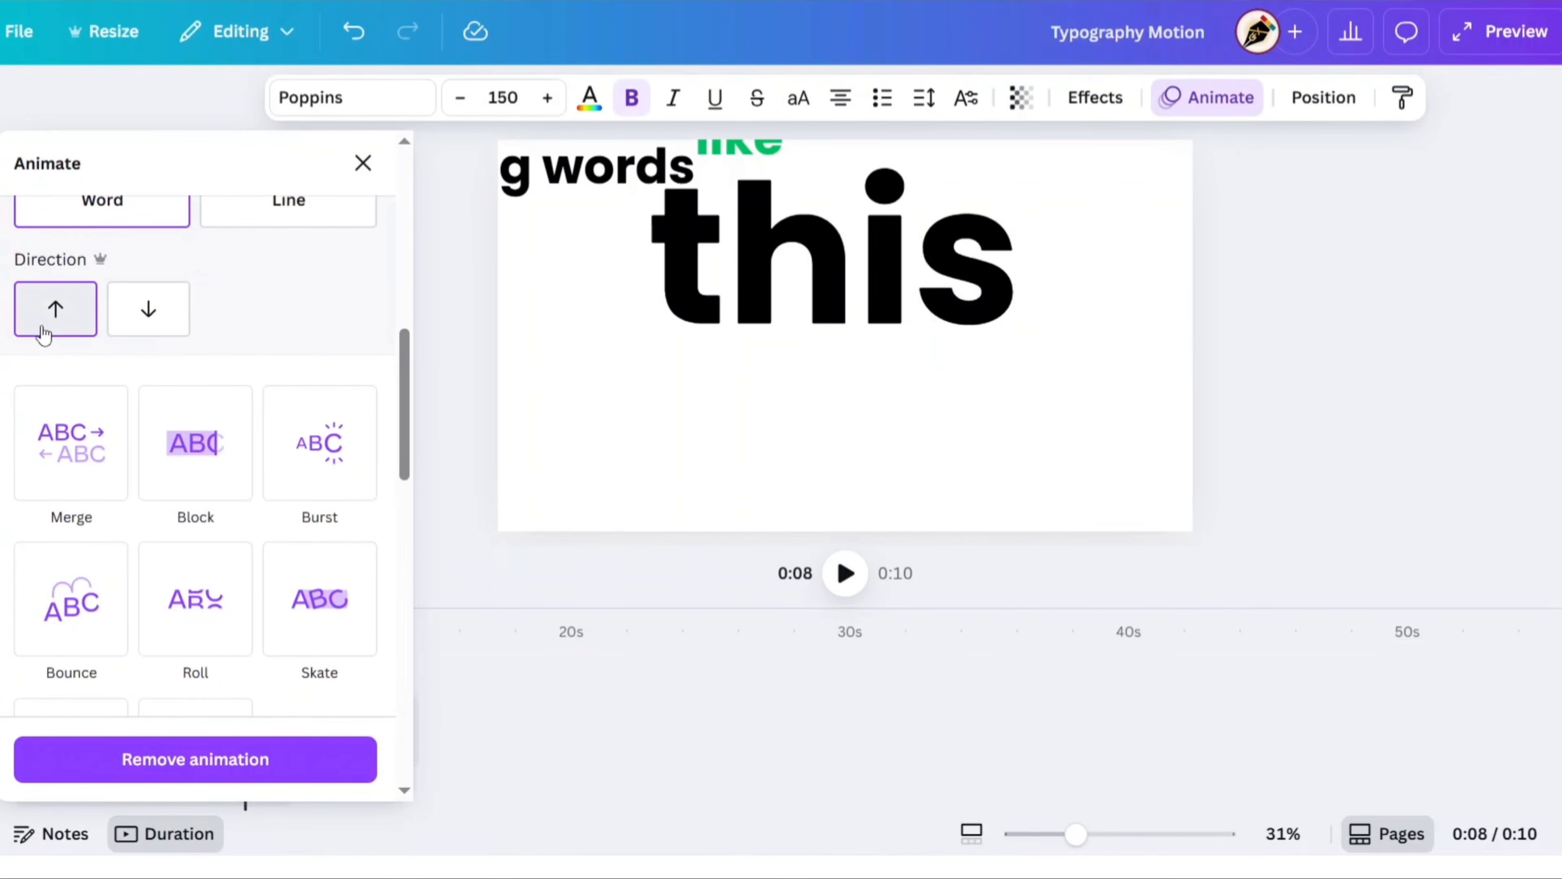
{"action": "left_click", "coordinate": [363, 163]}
{"action": "left_click", "coordinate": [1293, 374]}
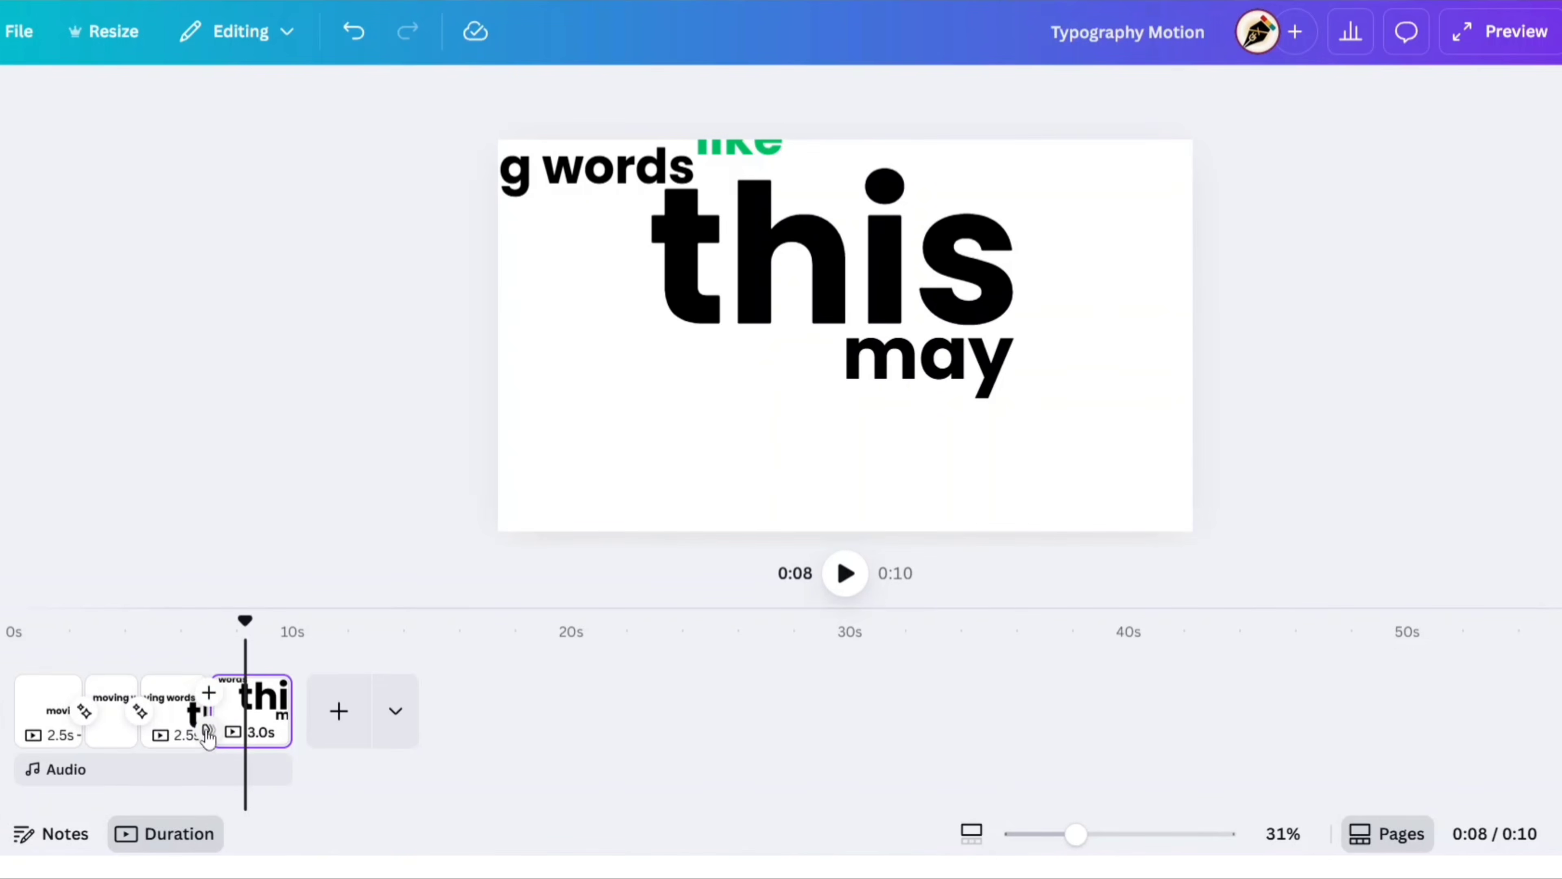
Add a Match & Move transition between the third and fourth pages and lengthen its duration
{"action": "left_click", "coordinate": [208, 711]}
{"action": "left_click", "coordinate": [69, 719]}
{"action": "left_click_drag", "start_coordinate": [132, 674], "coordinate": [208, 674]}
{"action": "left_click", "coordinate": [363, 108]}
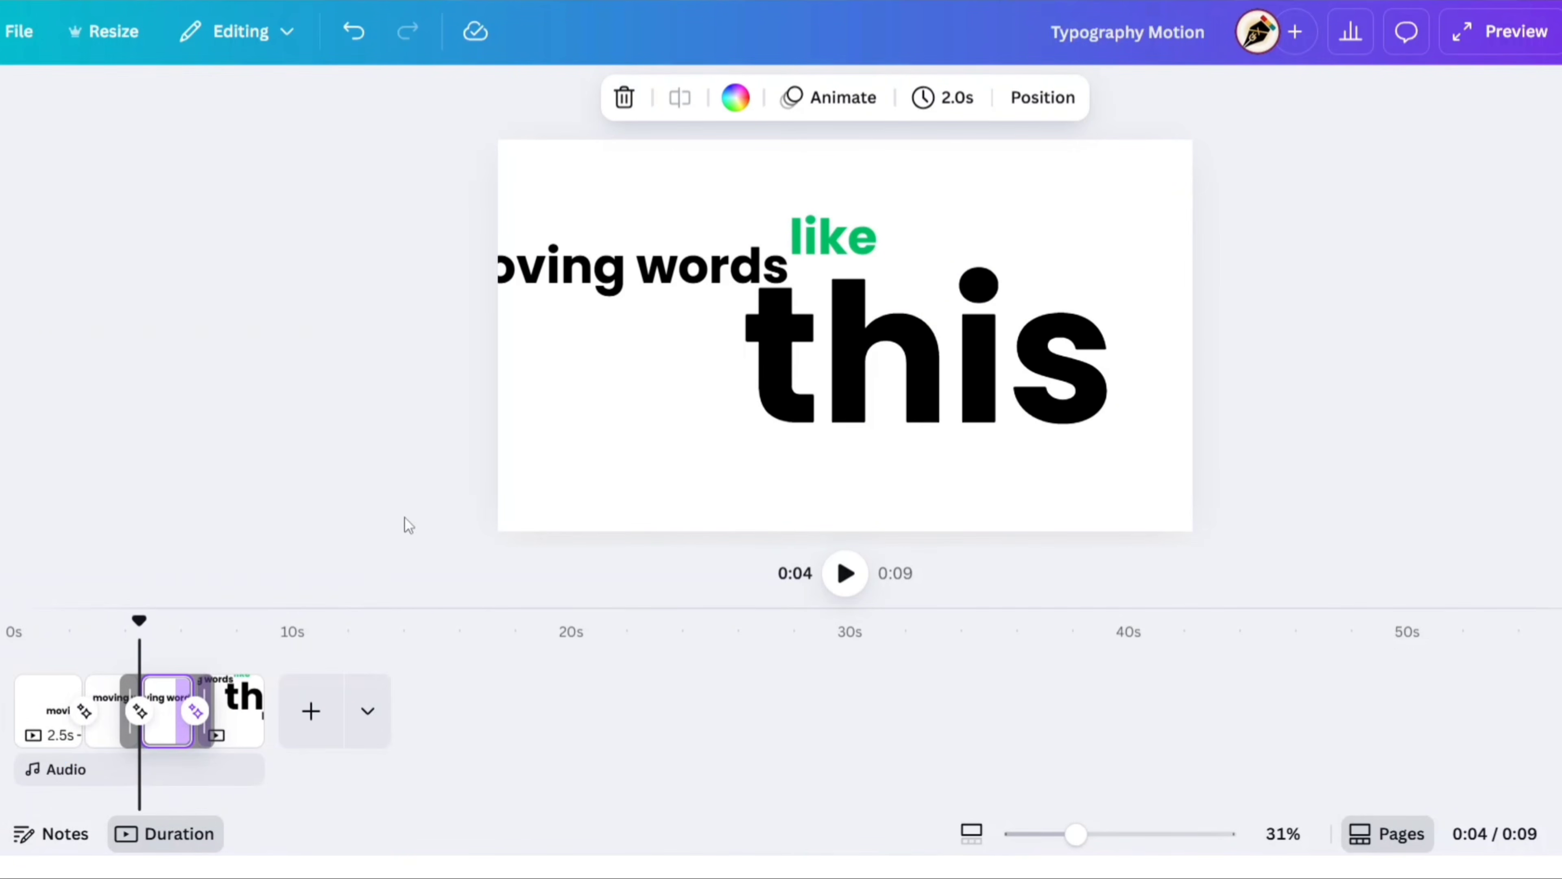
Duplicate the fourth page and move the playhead into the new fifth page
{"action": "left_click_drag", "start_coordinate": [139, 623], "coordinate": [239, 651]}
{"action": "left_click", "coordinate": [245, 696]}
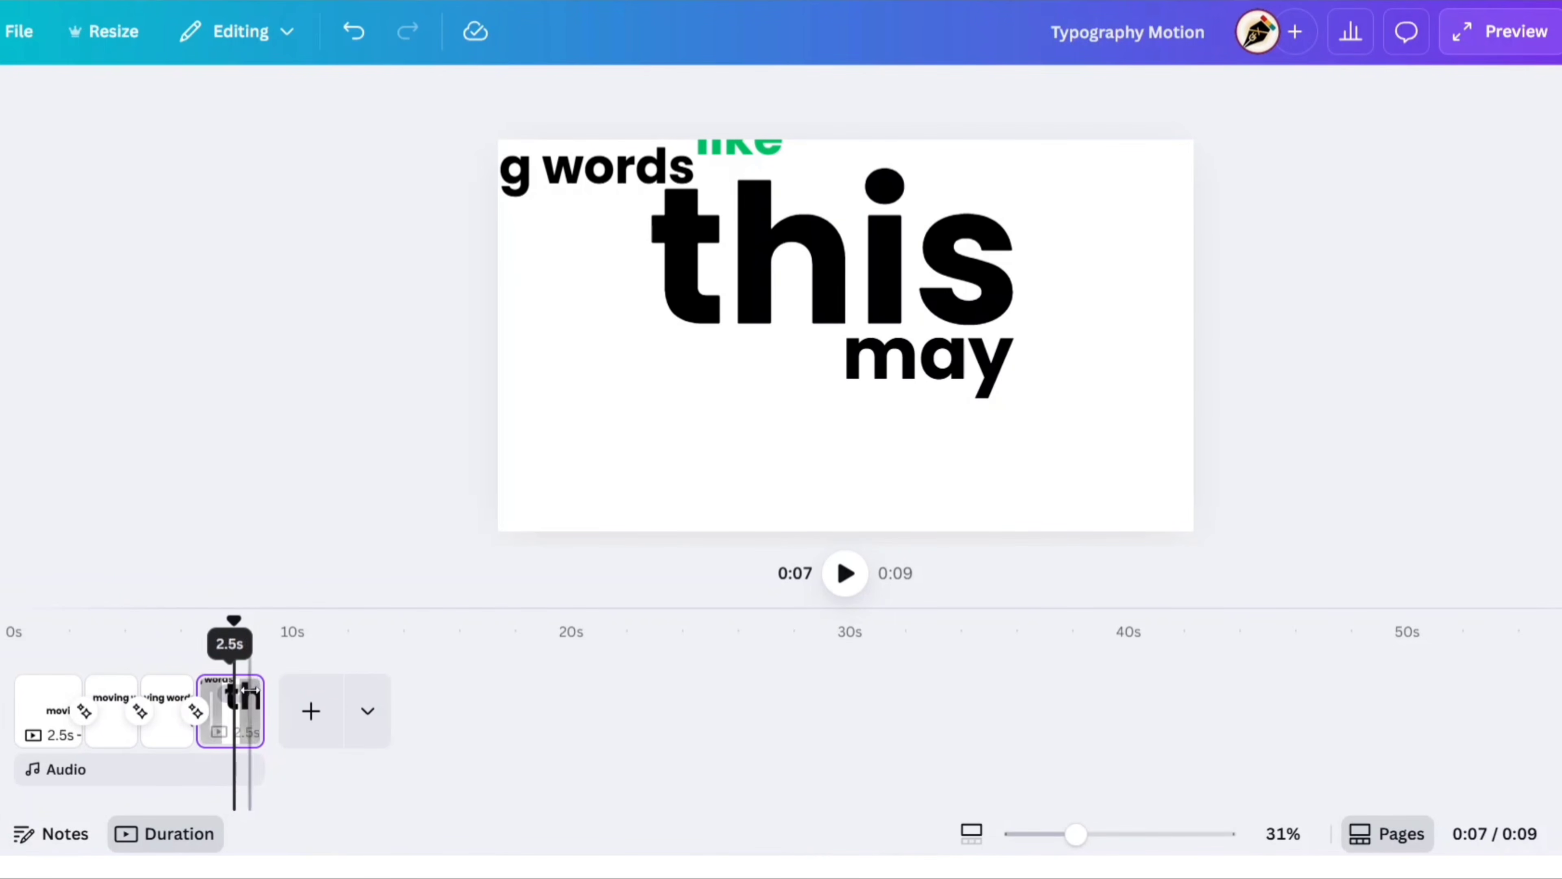
{"action": "left_click", "coordinate": [245, 695]}
{"action": "left_click", "coordinate": [332, 329]}
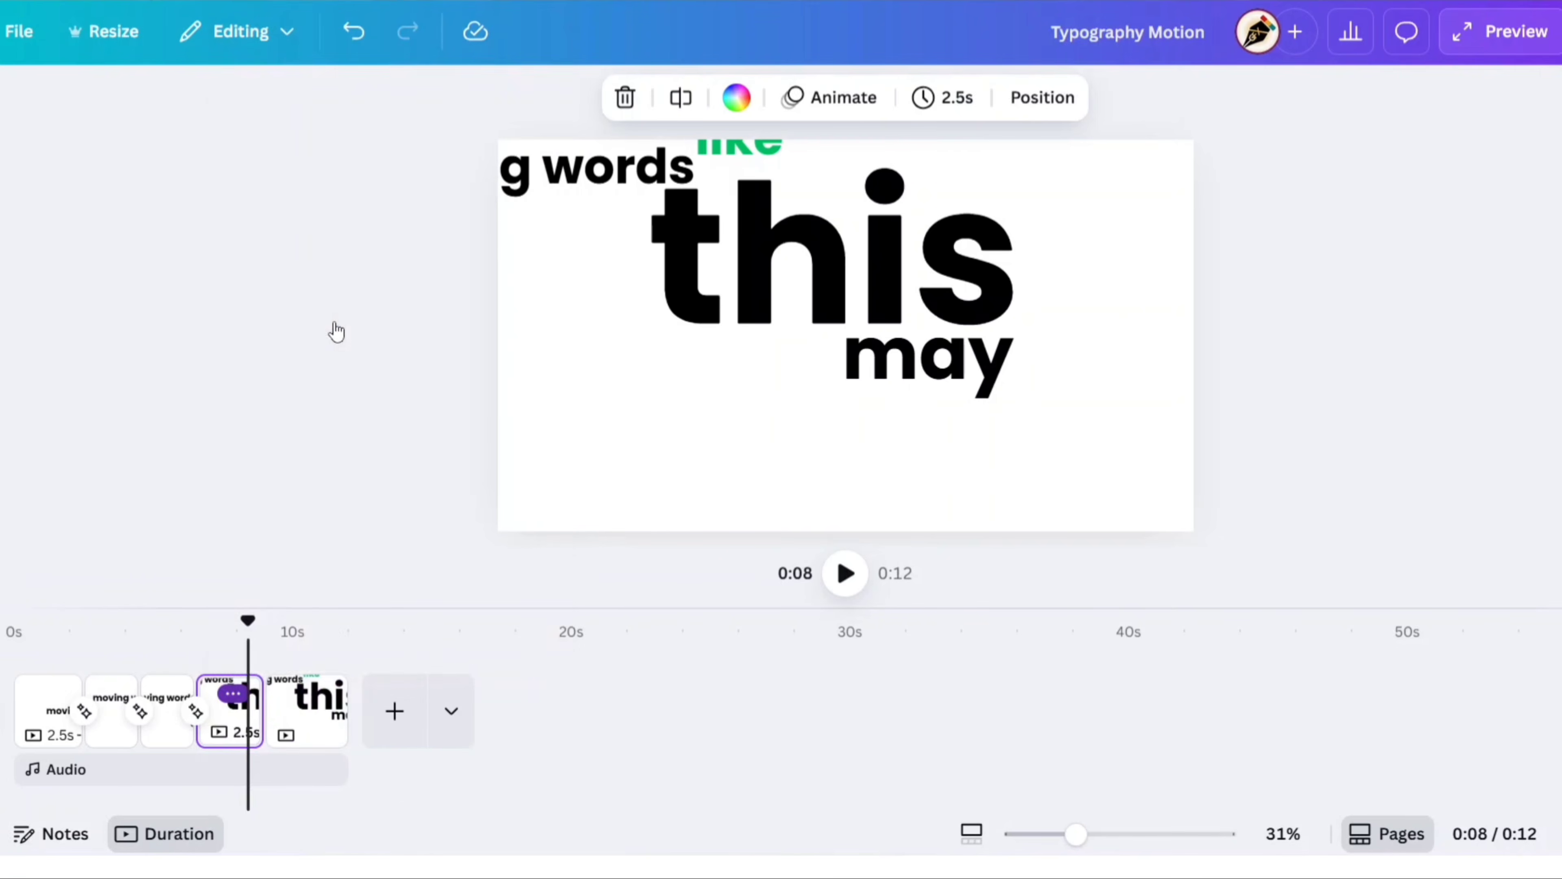
{"action": "left_click_drag", "start_coordinate": [267, 622], "coordinate": [311, 618]}
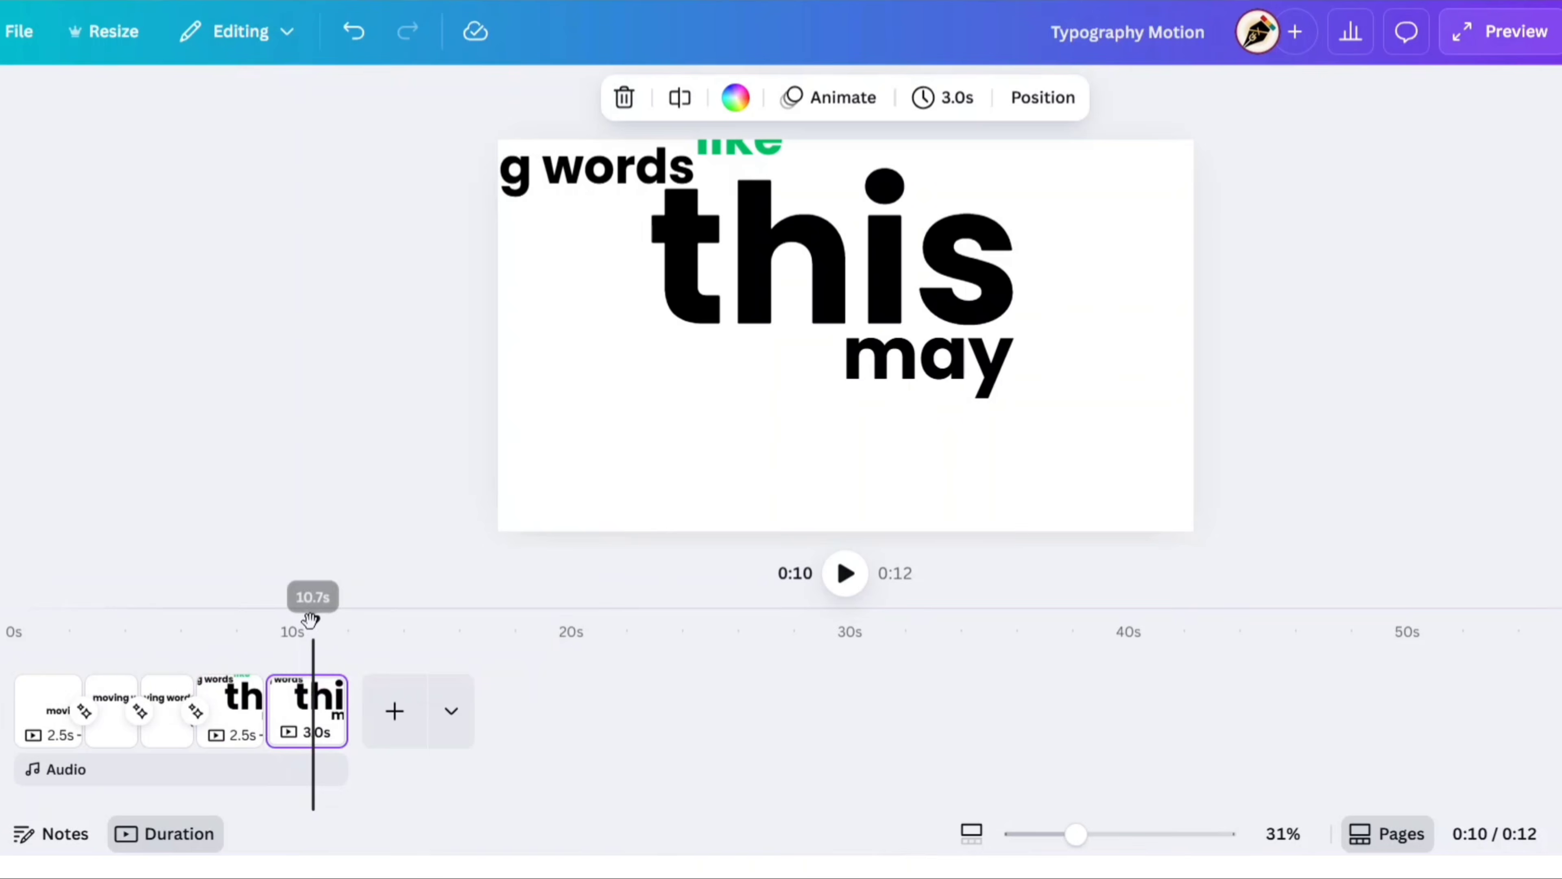
Remove the animation from the word "may" on the fifth page
{"action": "left_click", "coordinate": [957, 352]}
{"action": "left_click", "coordinate": [1216, 99]}
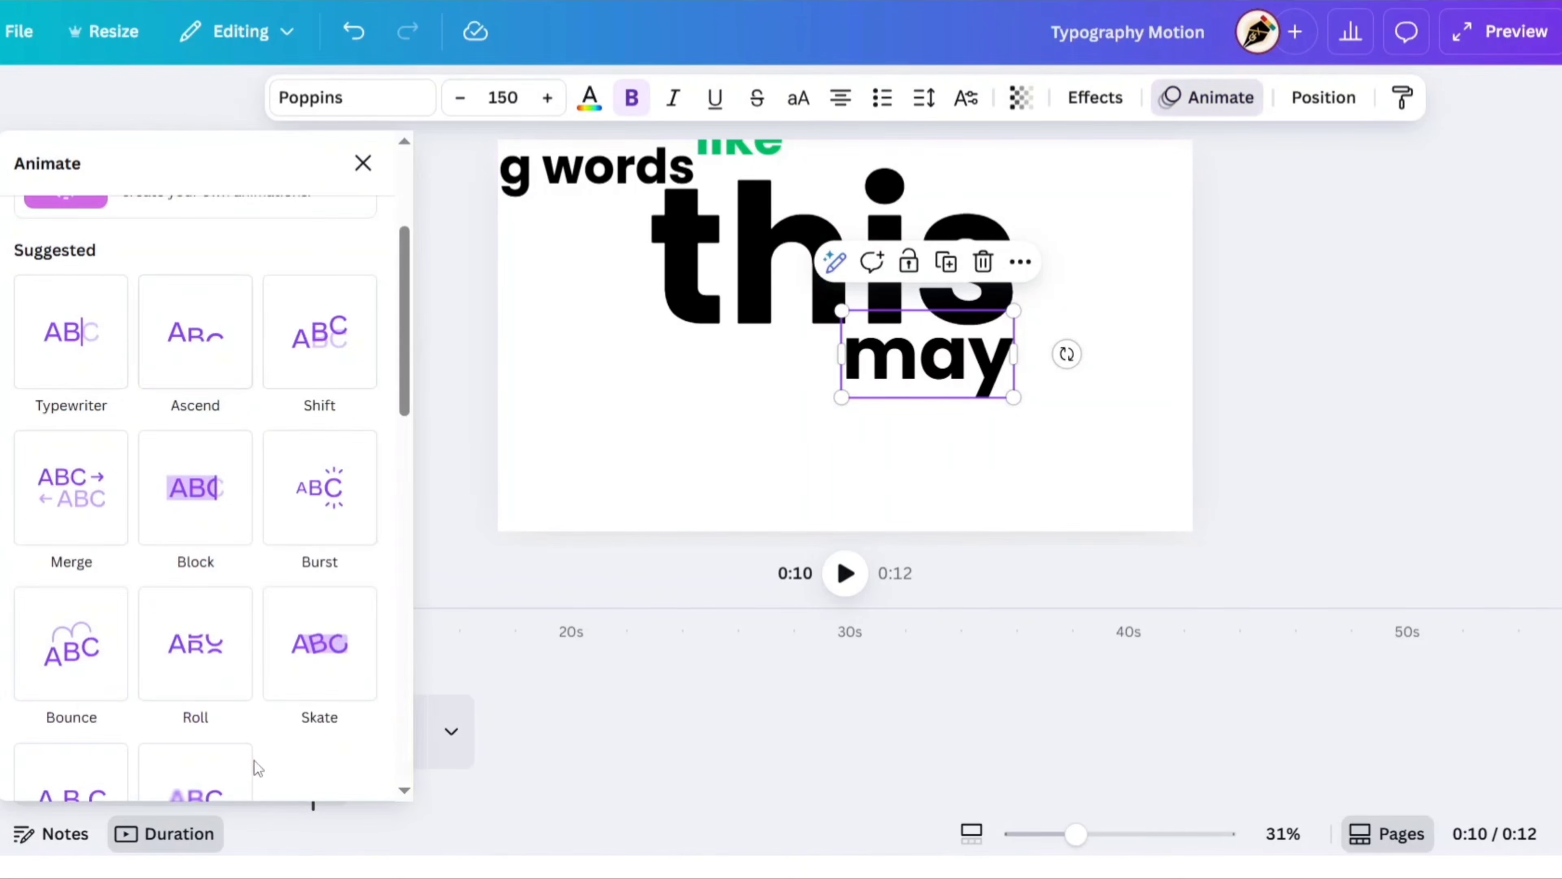
{"action": "left_click", "coordinate": [363, 164]}
{"action": "left_click", "coordinate": [354, 325]}
Group all the words on the fifth page into one object
{"action": "left_click_drag", "start_coordinate": [321, 119], "coordinate": [1244, 406]}
{"action": "left_click", "coordinate": [618, 458]}
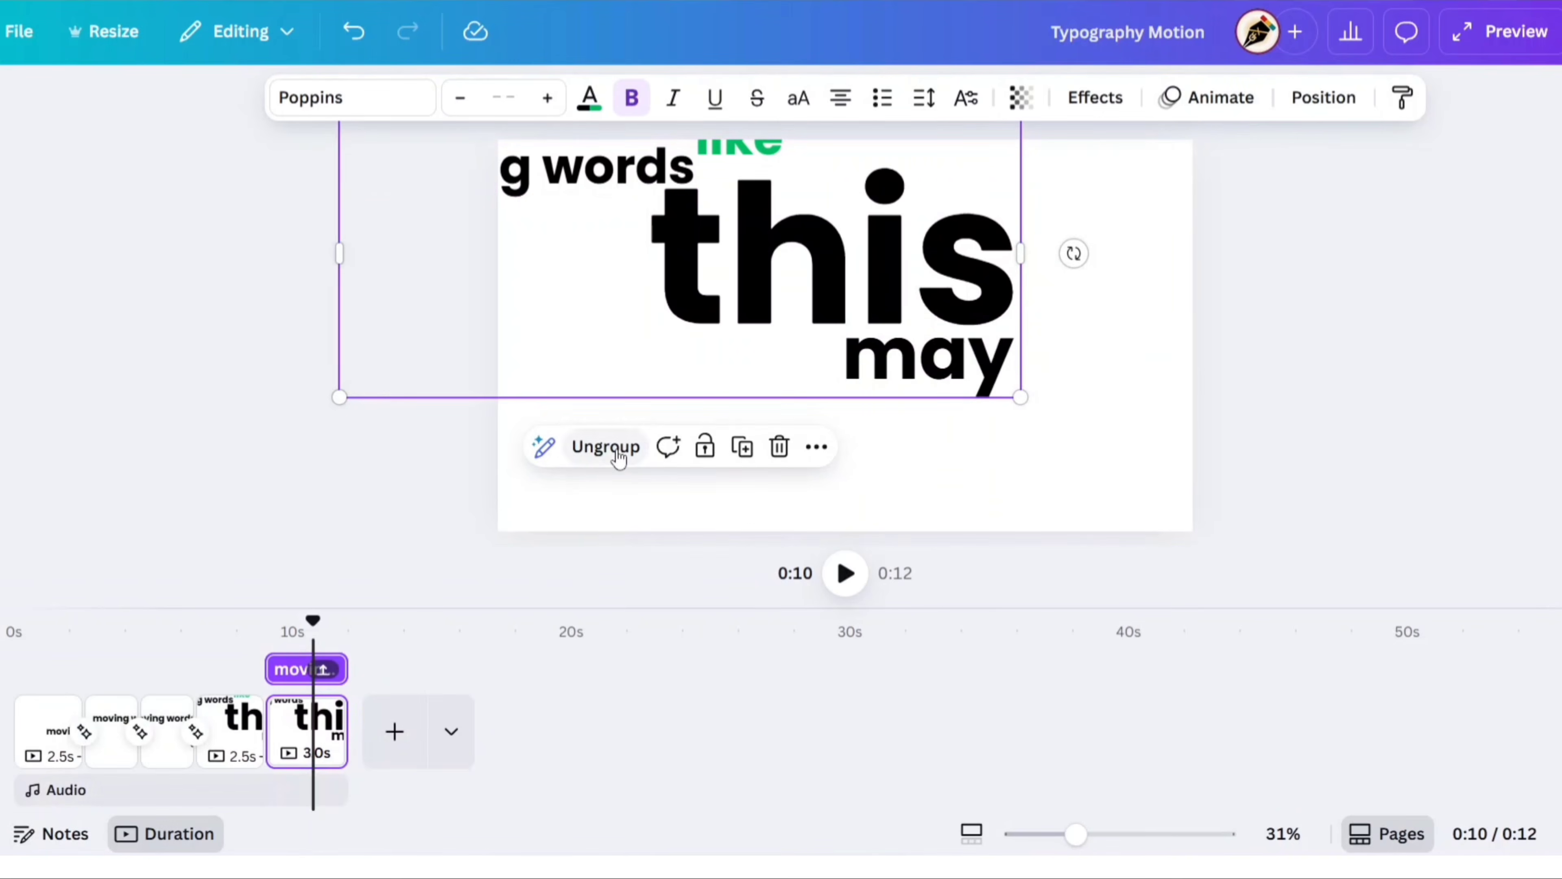
{"action": "left_click", "coordinate": [1354, 373]}
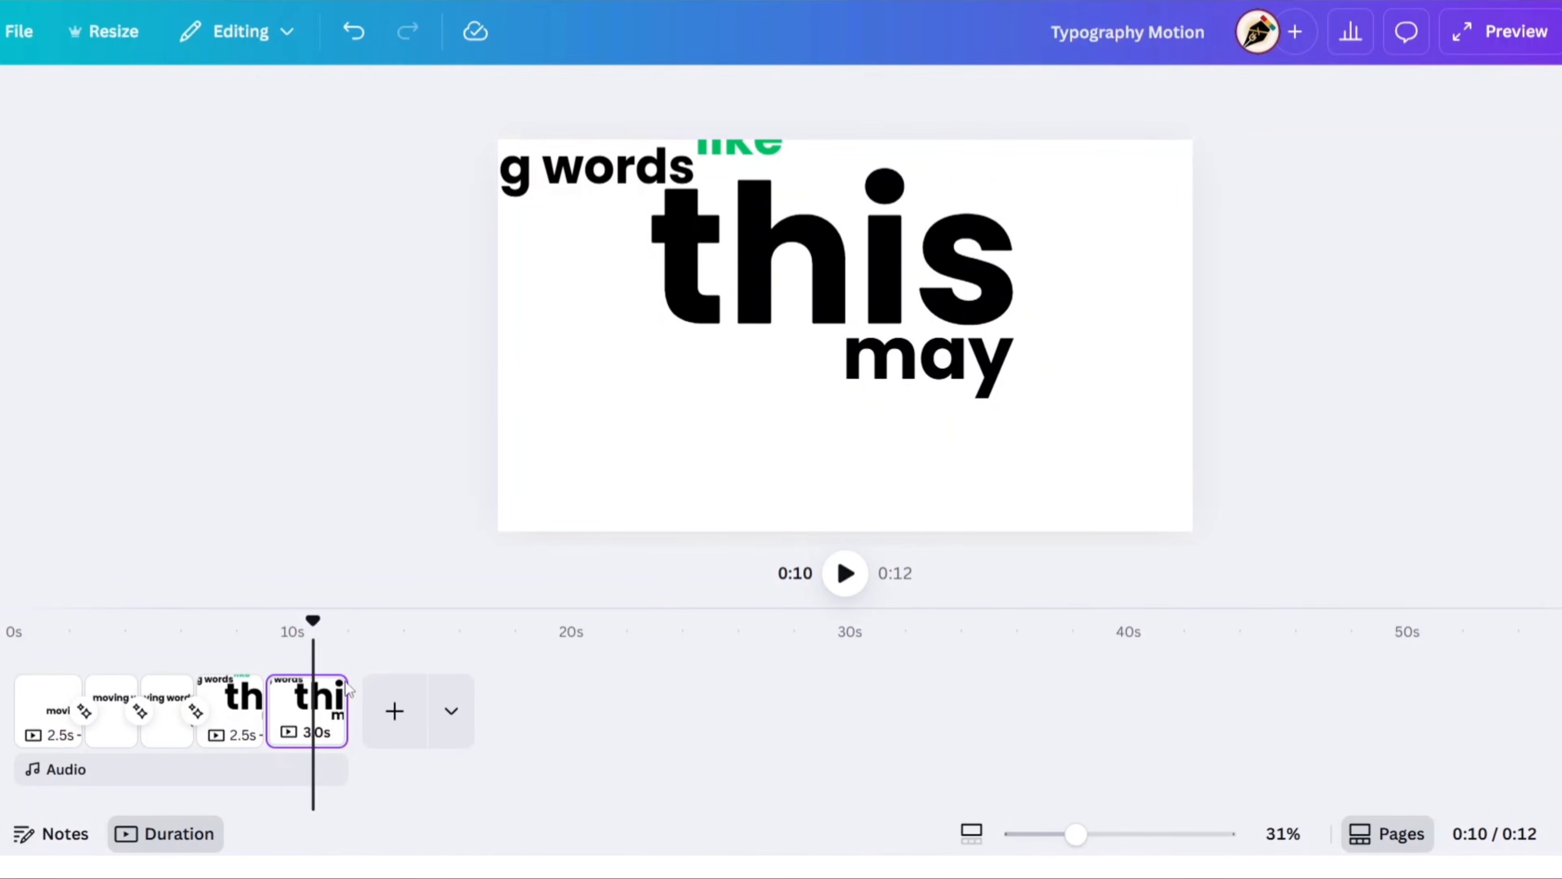
Duplicate the fifth page and move the playhead into the new sixth page
{"action": "right_click", "coordinate": [311, 683]}
{"action": "left_click", "coordinate": [420, 329]}
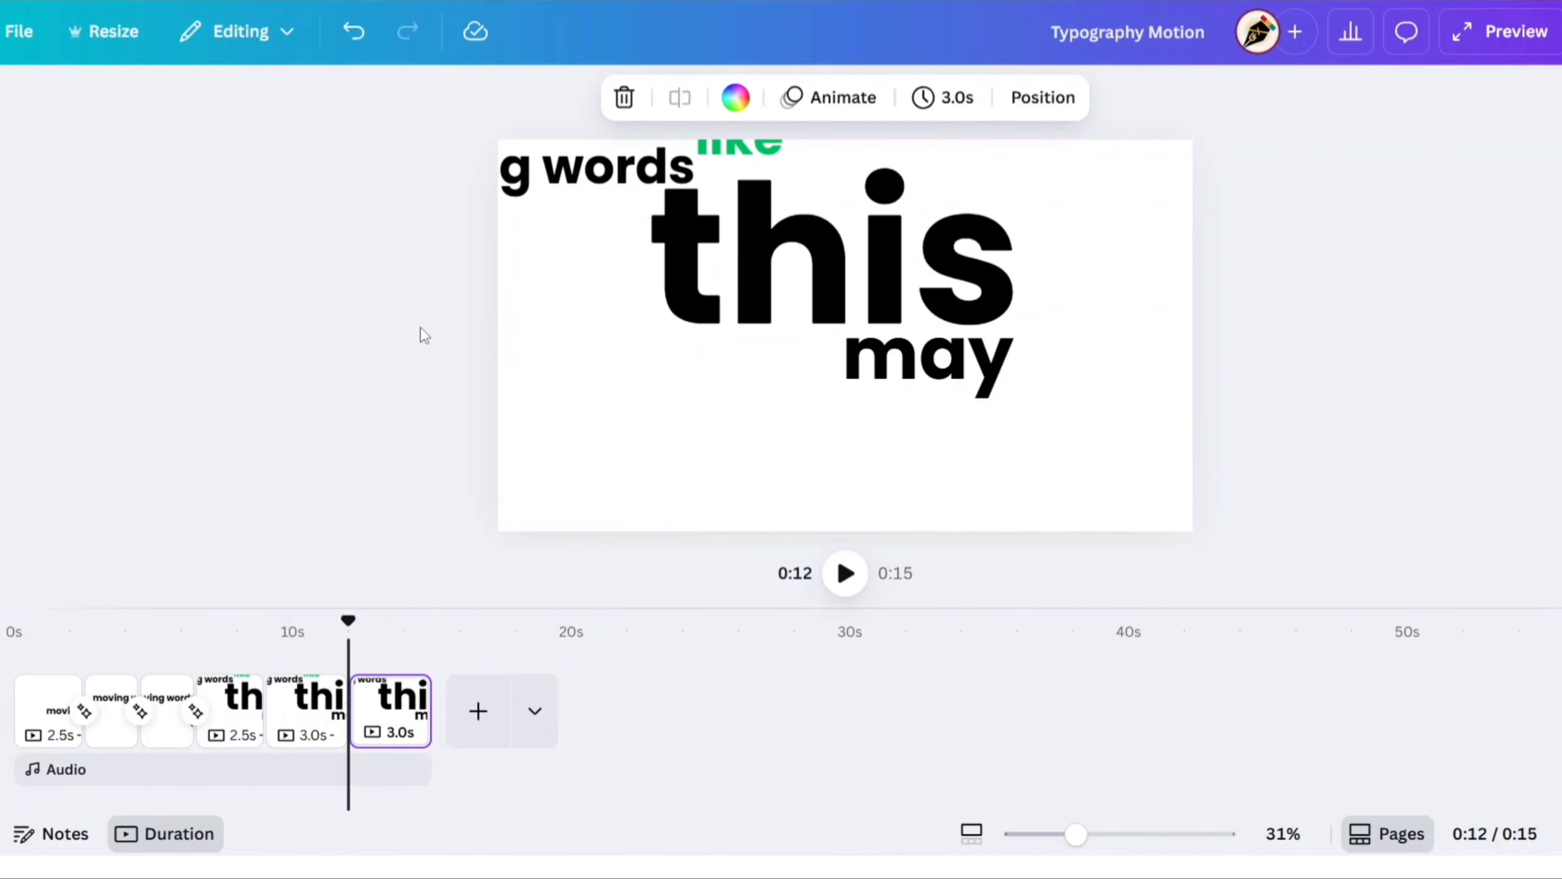
{"action": "left_click_drag", "start_coordinate": [350, 623], "coordinate": [388, 622]}
{"action": "key", "text": "ctrl+z"}
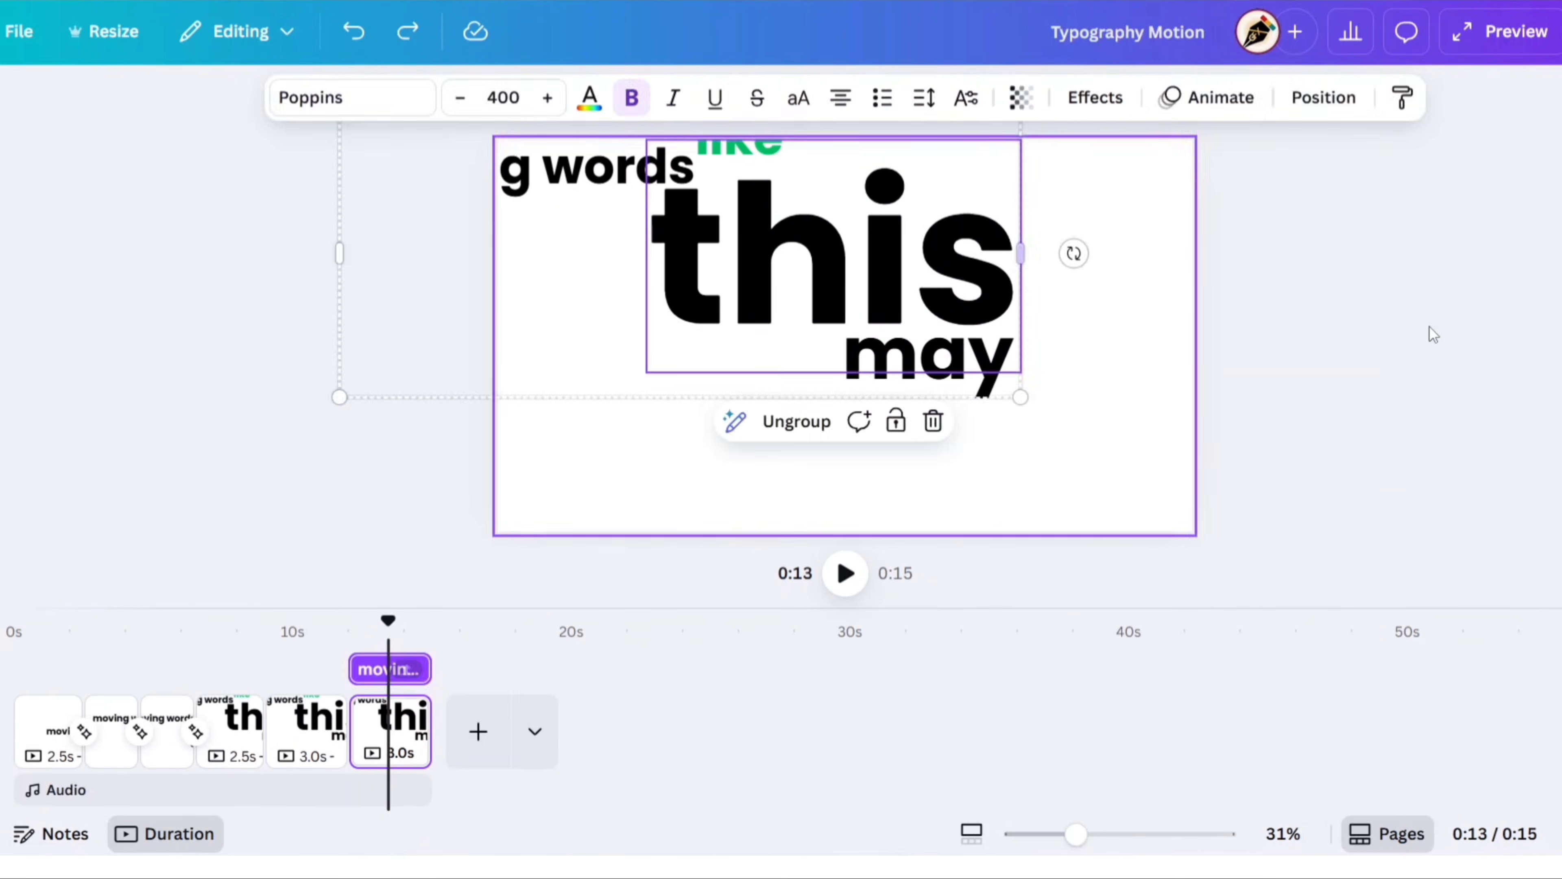
{"action": "left_click", "coordinate": [1429, 327]}
Add a new text "feel" on the sixth page and place it in the empty area below "this"
{"action": "left_click", "coordinate": [1173, 416]}
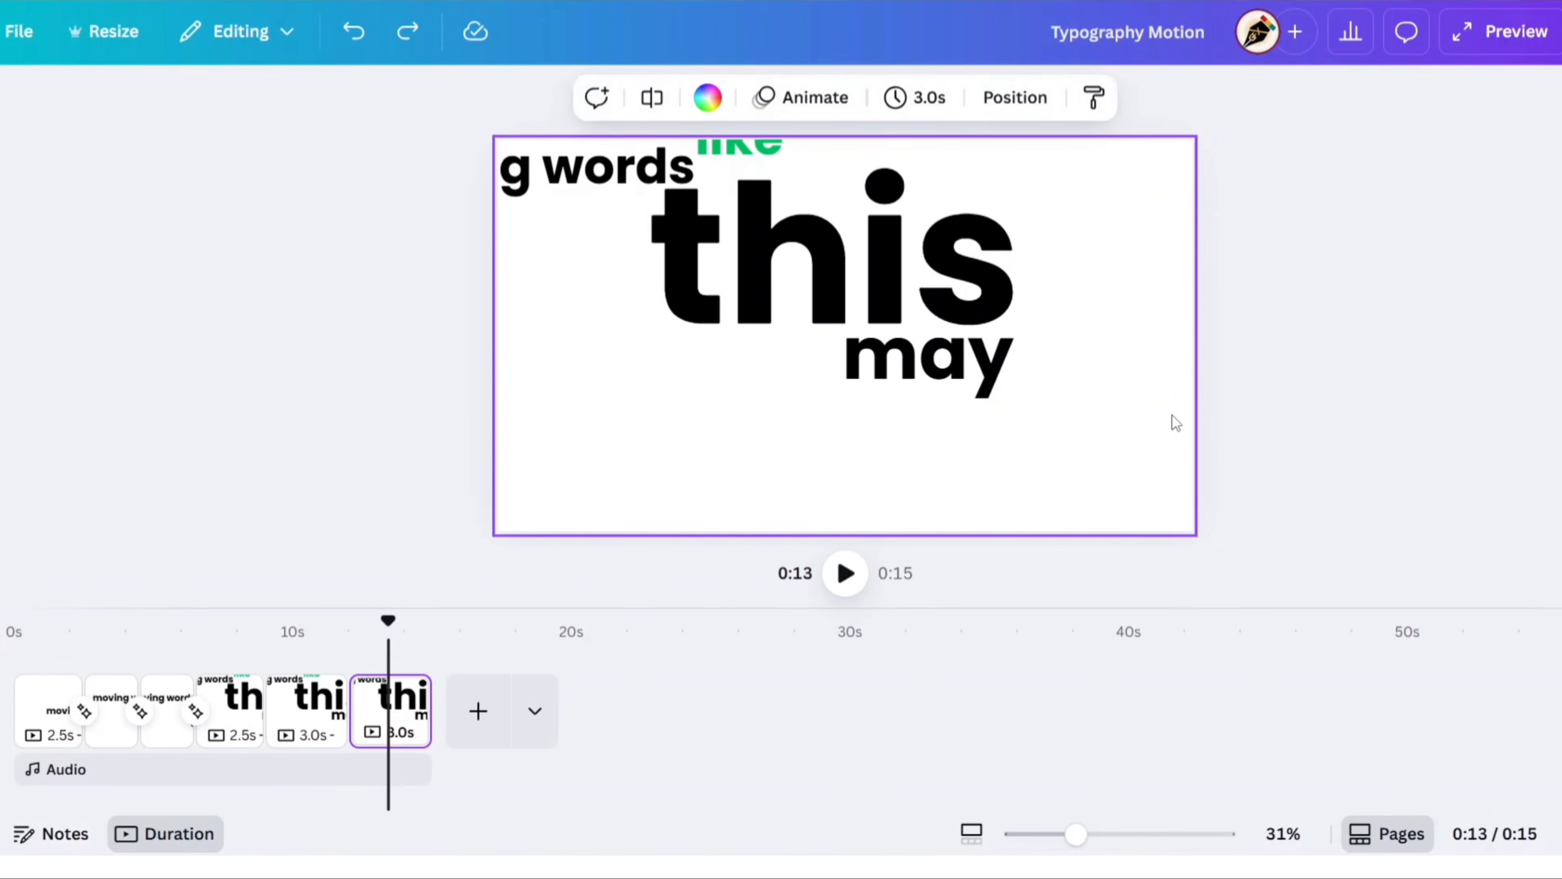
{"action": "type", "text": "tfeel"}
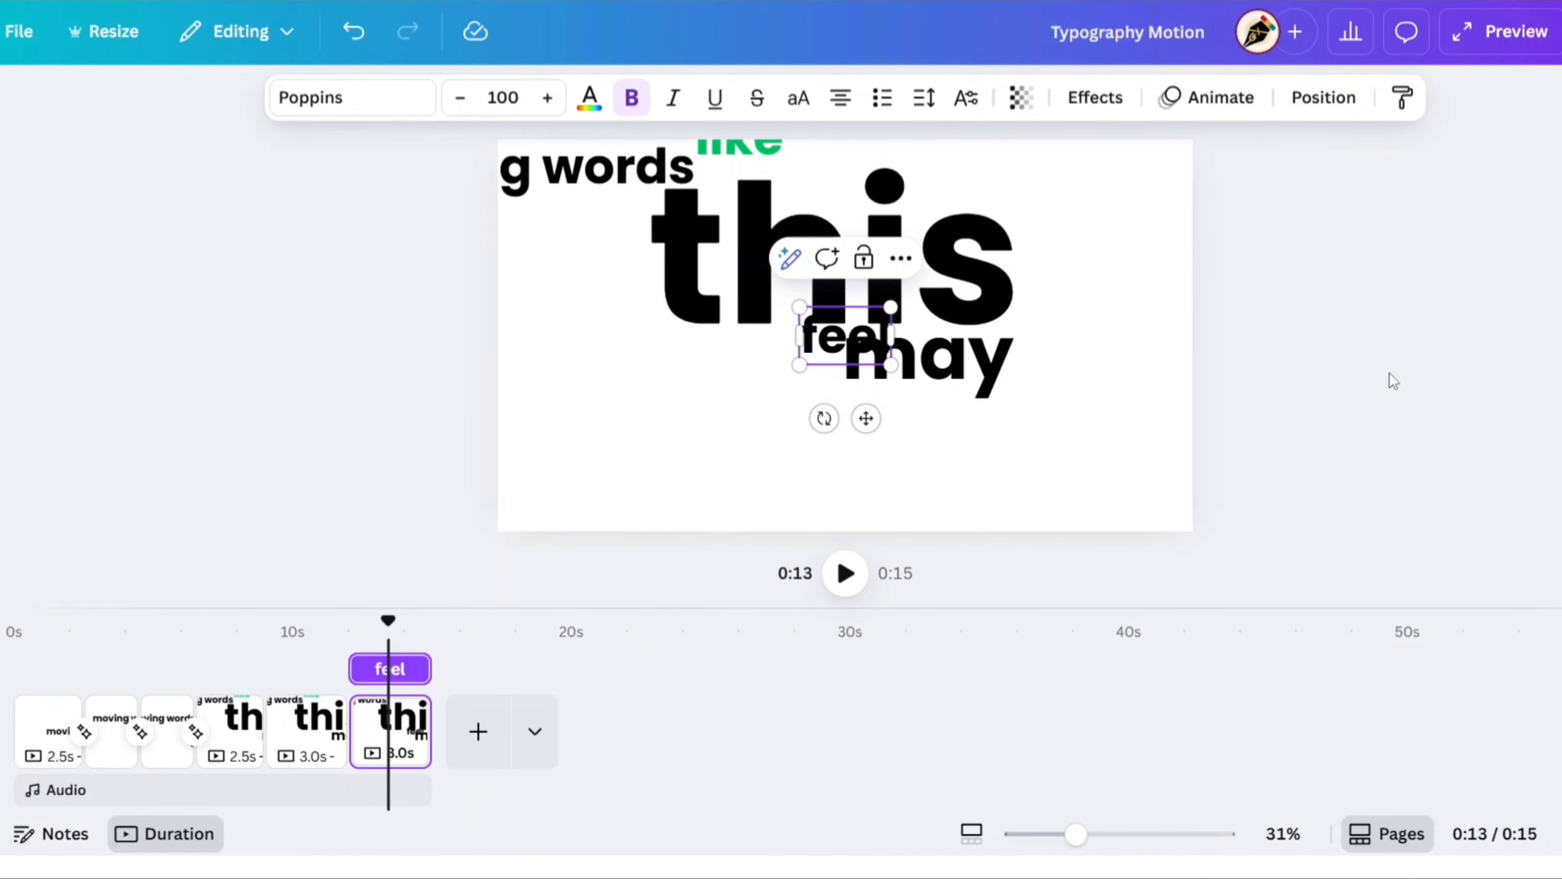
{"action": "left_click_drag", "start_coordinate": [865, 418], "coordinate": [771, 528]}
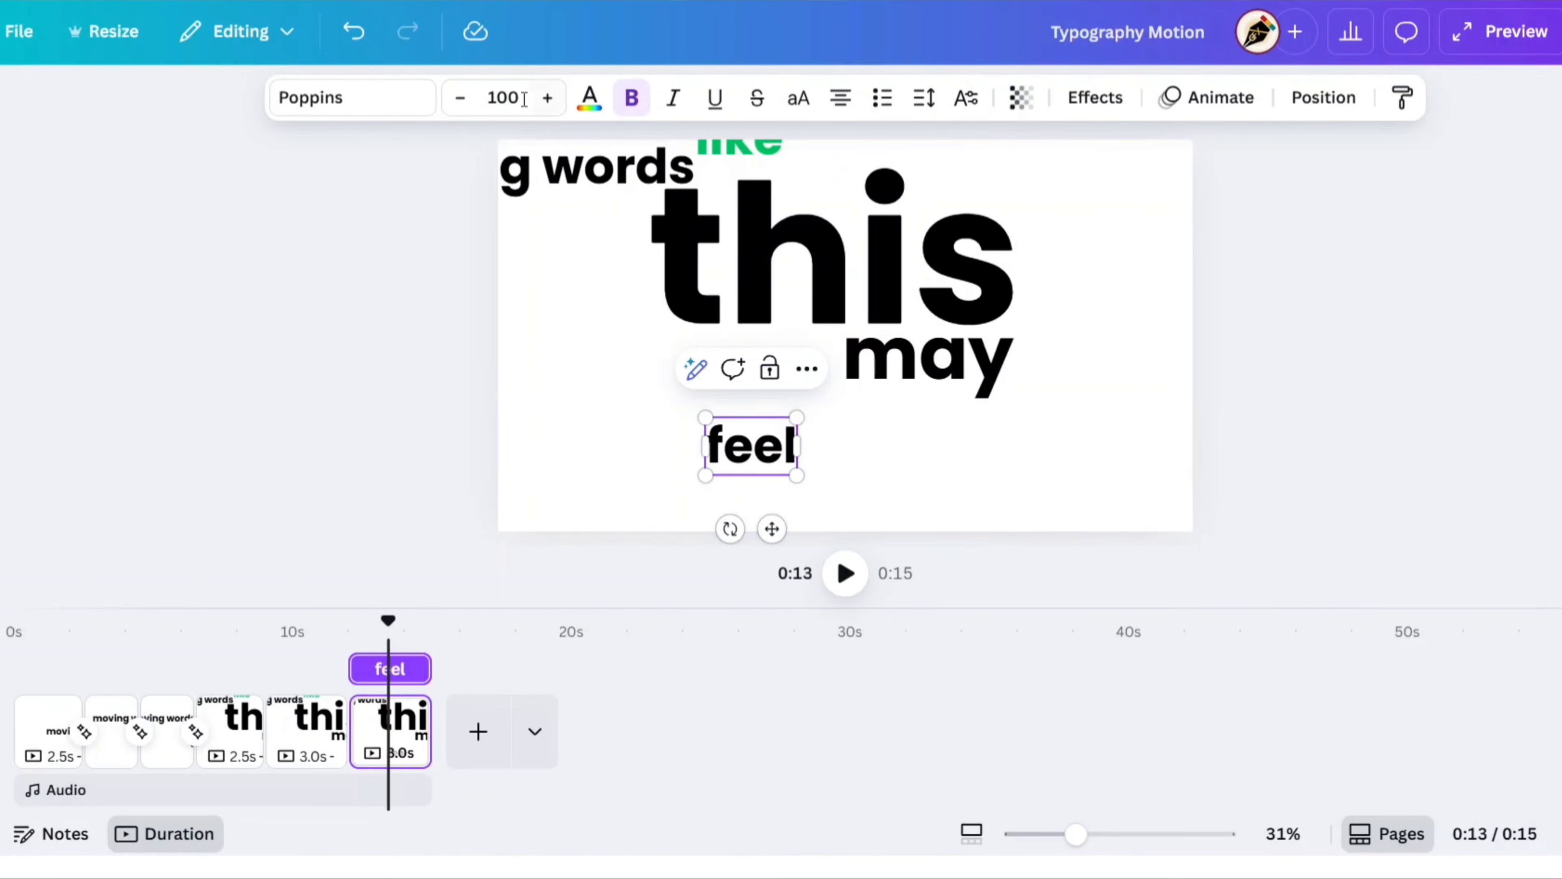
Set the font size of "feel" to 300 and move it up so the whole word fits on the page
{"action": "left_click", "coordinate": [512, 97]}
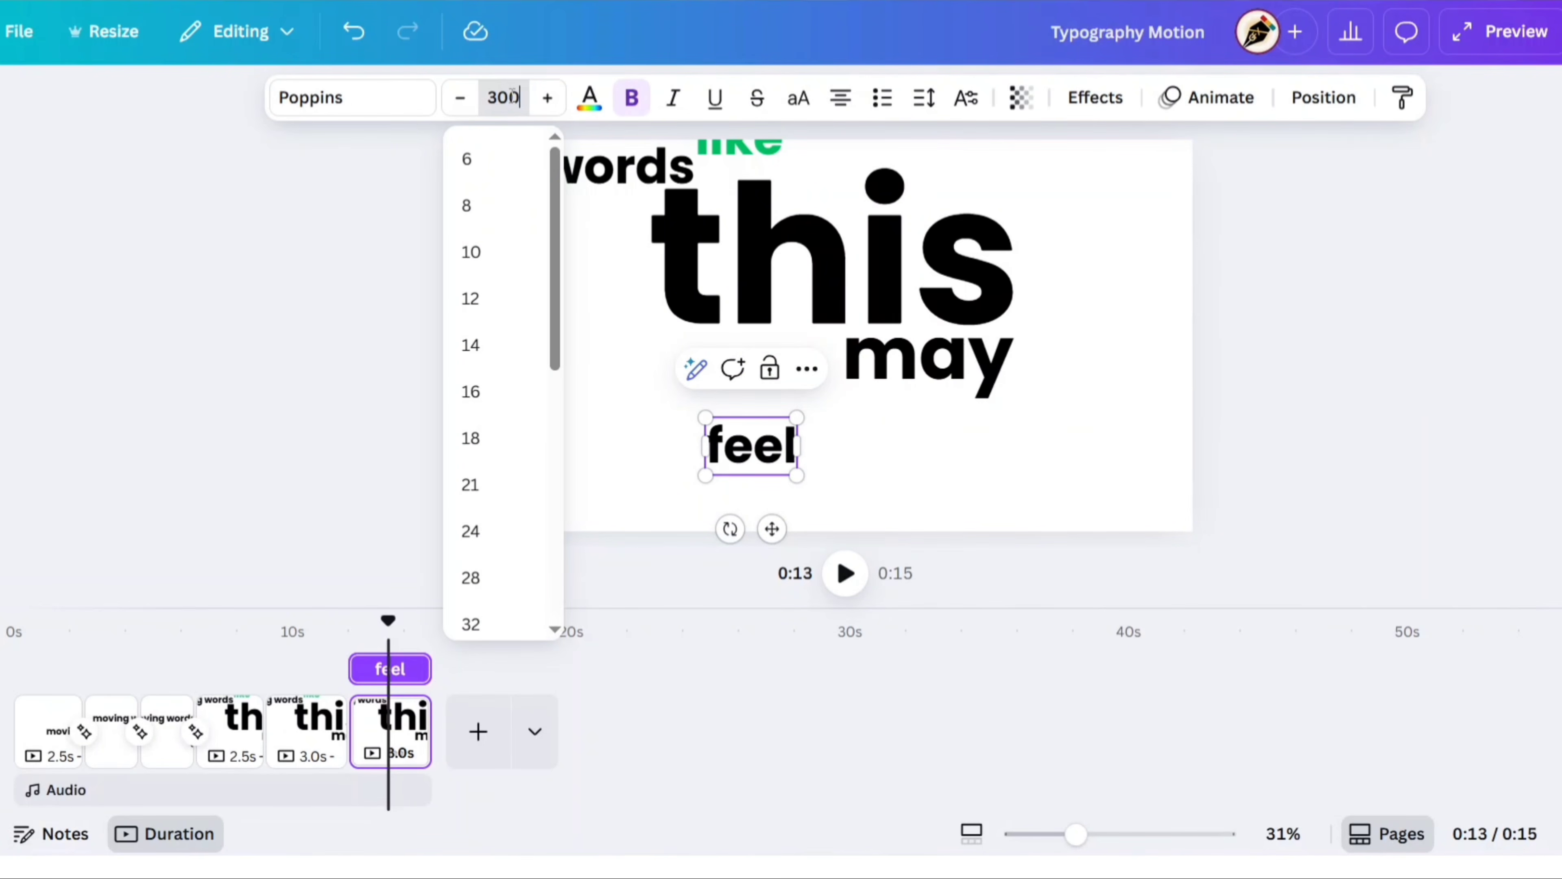
{"action": "type", "text": "300"}
{"action": "key", "text": "Return"}
{"action": "left_click_drag", "start_coordinate": [780, 503], "coordinate": [775, 464]}
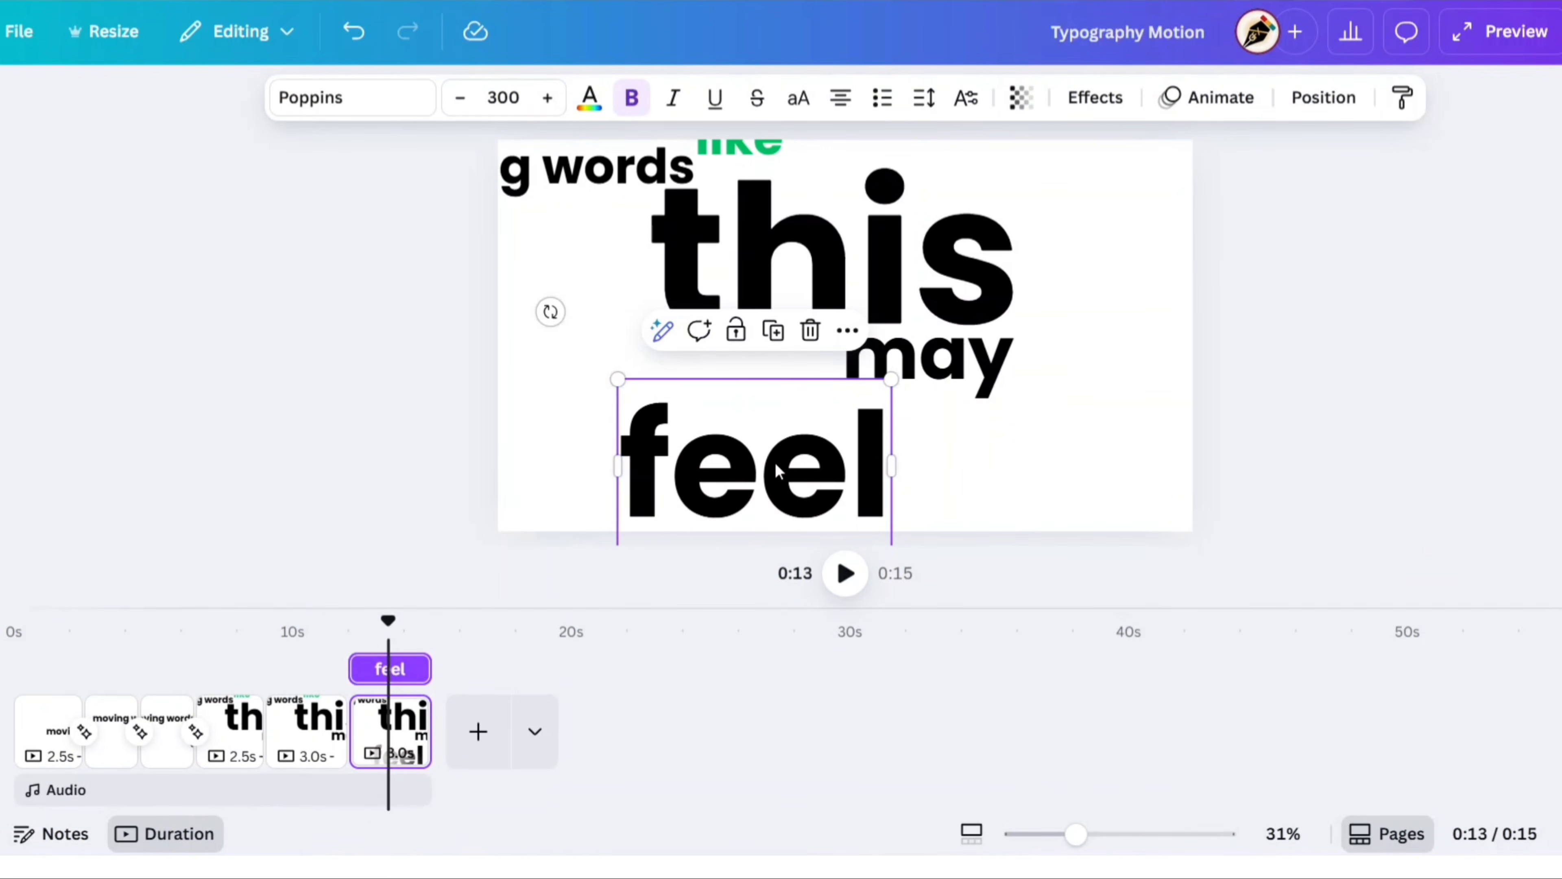
Move the word group up and left past the page's upper edge, and tuck "feel" just under "may"
{"action": "left_click", "coordinate": [913, 268]}
{"action": "left_click_drag", "start_coordinate": [933, 283], "coordinate": [872, 150]}
{"action": "left_click_drag", "start_coordinate": [781, 491], "coordinate": [760, 333]}
Apply the Burst animation to the word "feel" on the sixth page
{"action": "left_click", "coordinate": [1199, 98]}
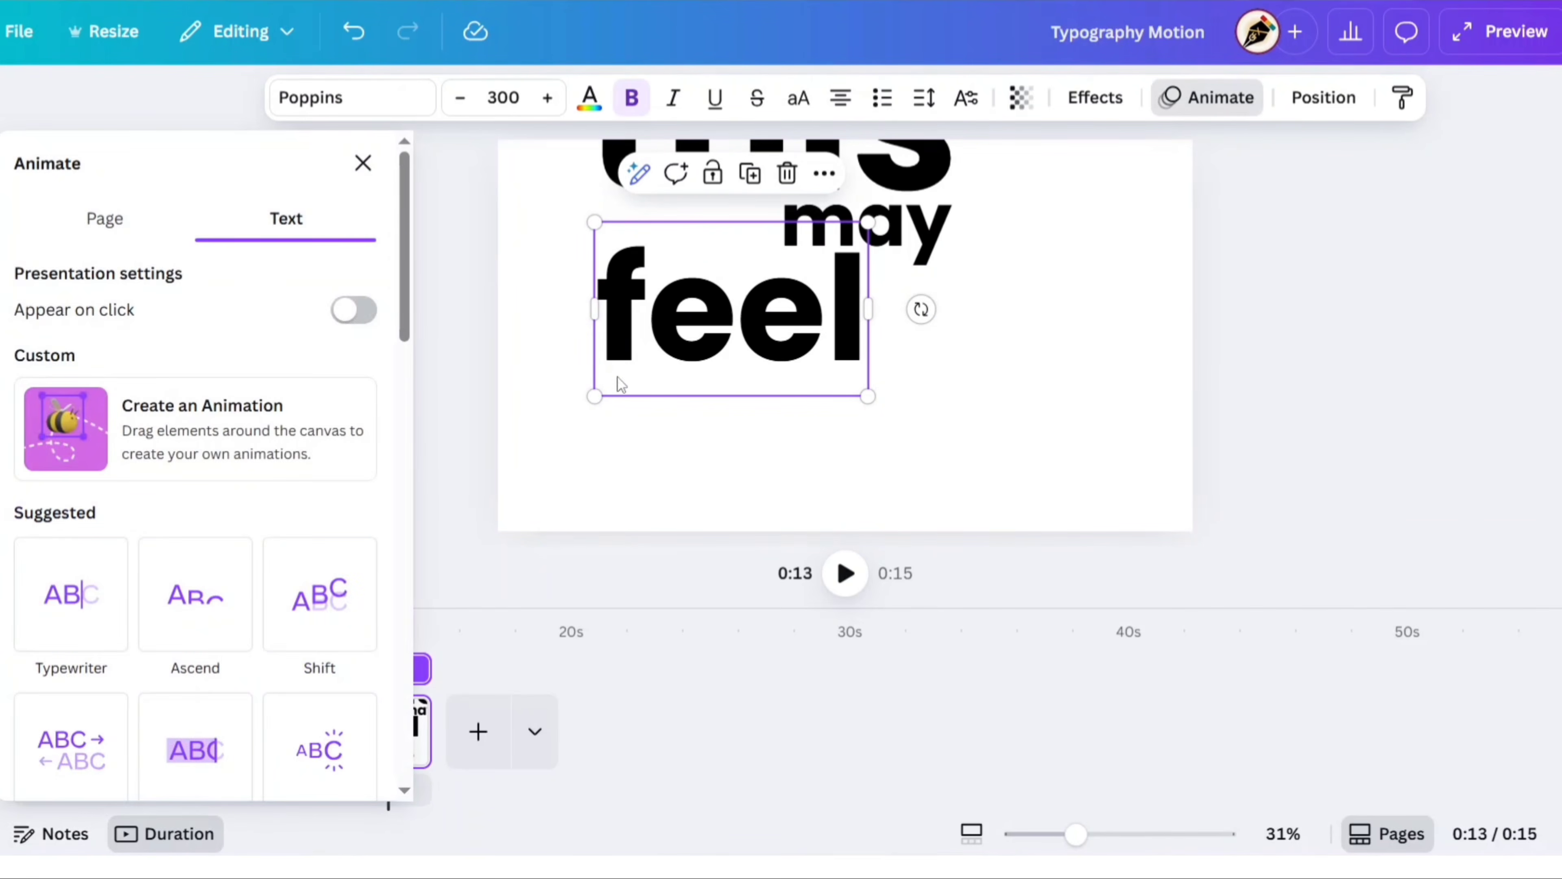
{"action": "scroll", "coordinate": [397, 457], "scroll_direction": "down", "scroll_amount": 4}
{"action": "left_click", "coordinate": [314, 489]}
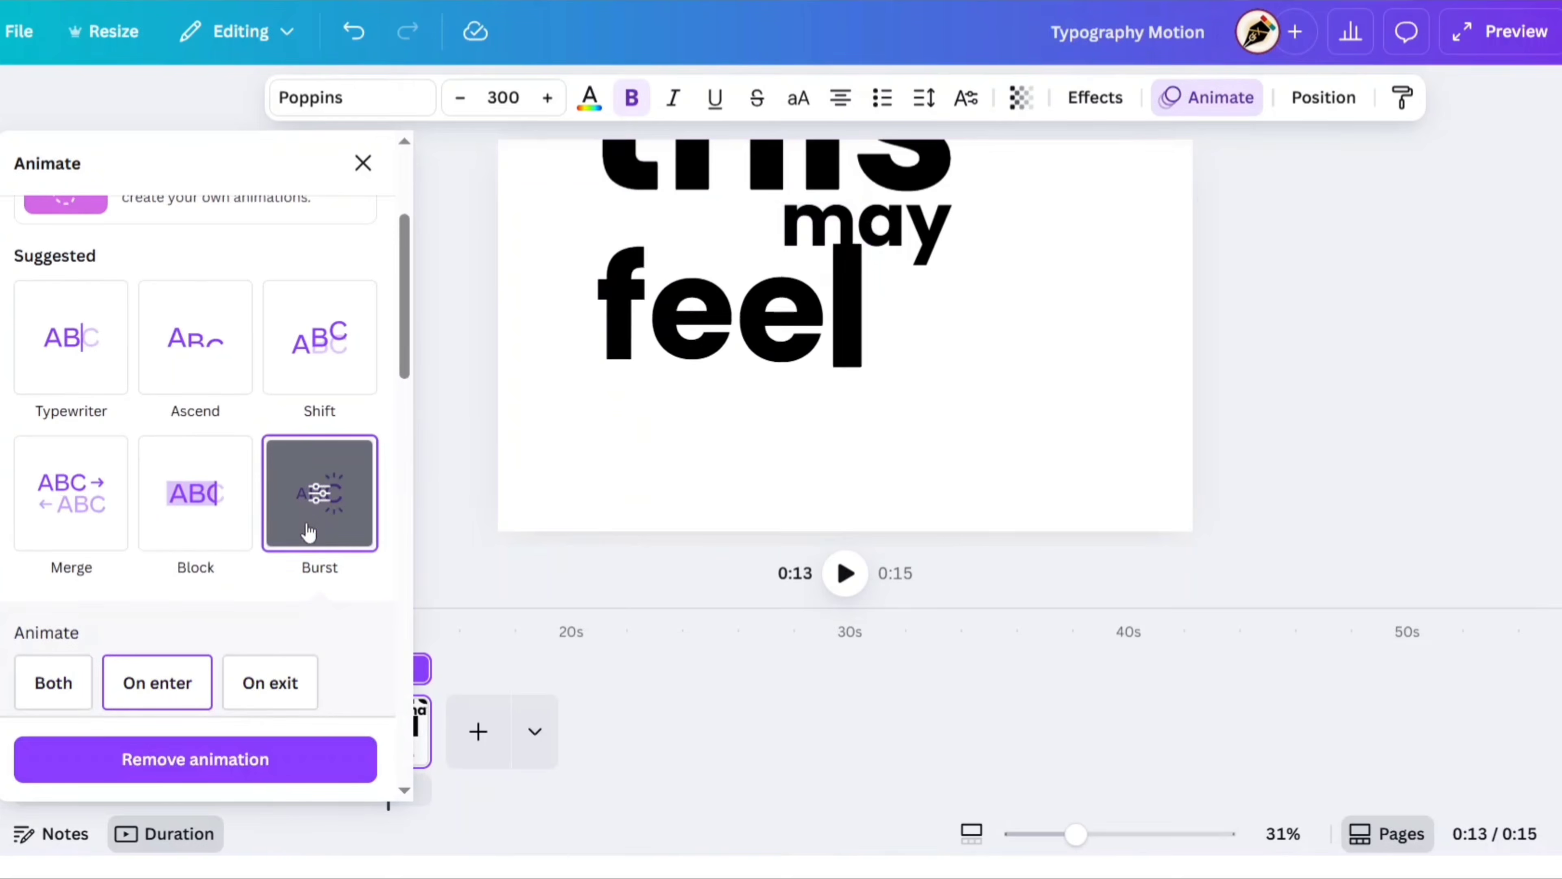
{"action": "left_click", "coordinate": [363, 164]}
{"action": "left_click", "coordinate": [424, 383]}
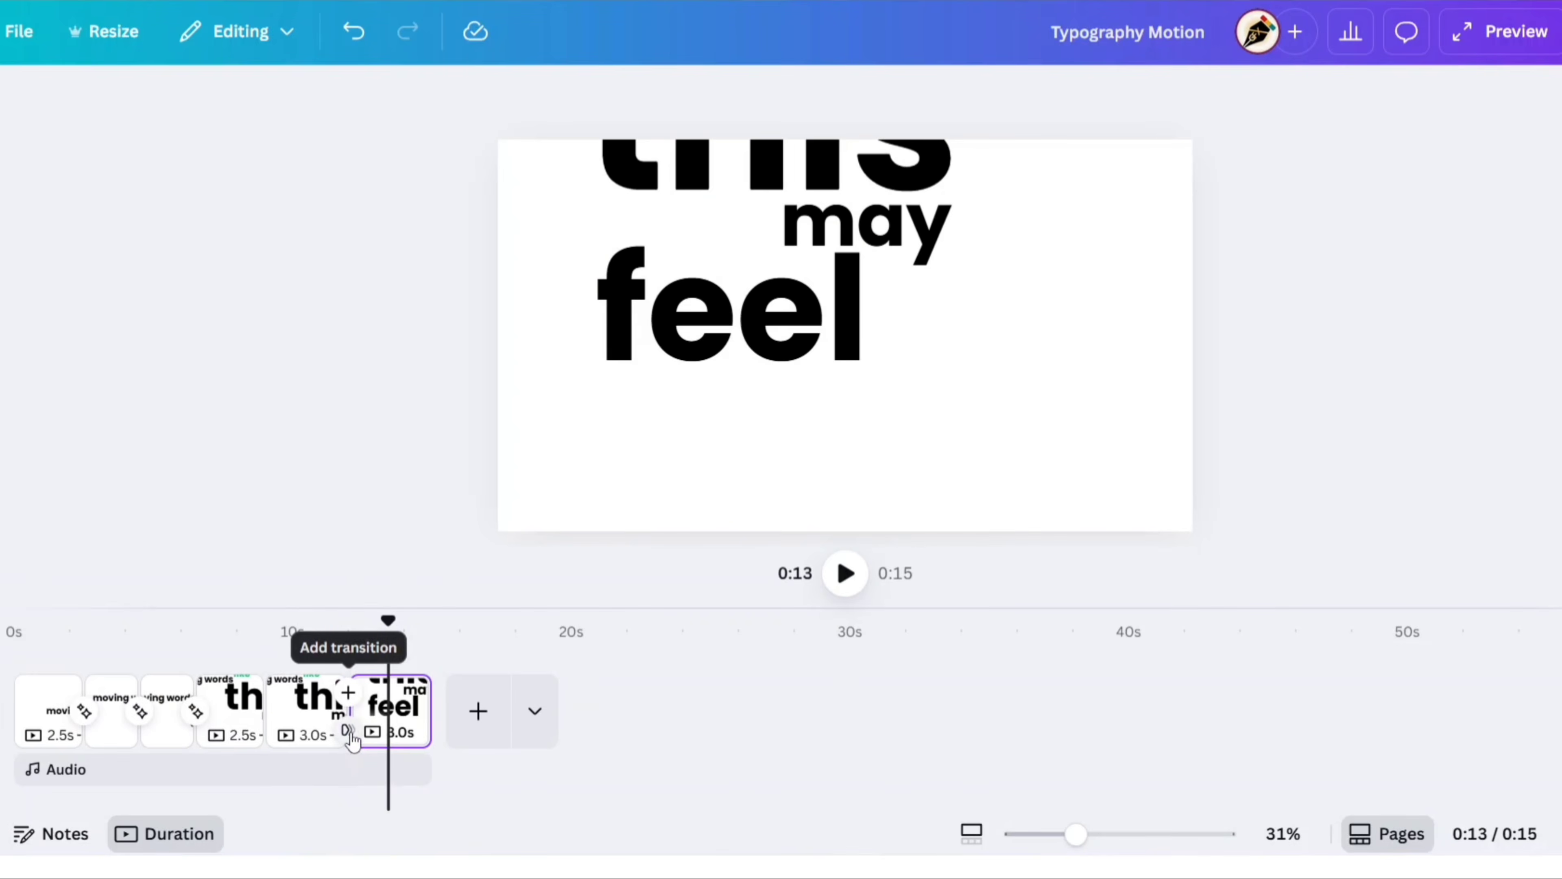
Add a Match & Move transition between the fifth and sixth pages and set its duration to 0.8 seconds
{"action": "left_click", "coordinate": [349, 733]}
{"action": "left_click", "coordinate": [77, 721]}
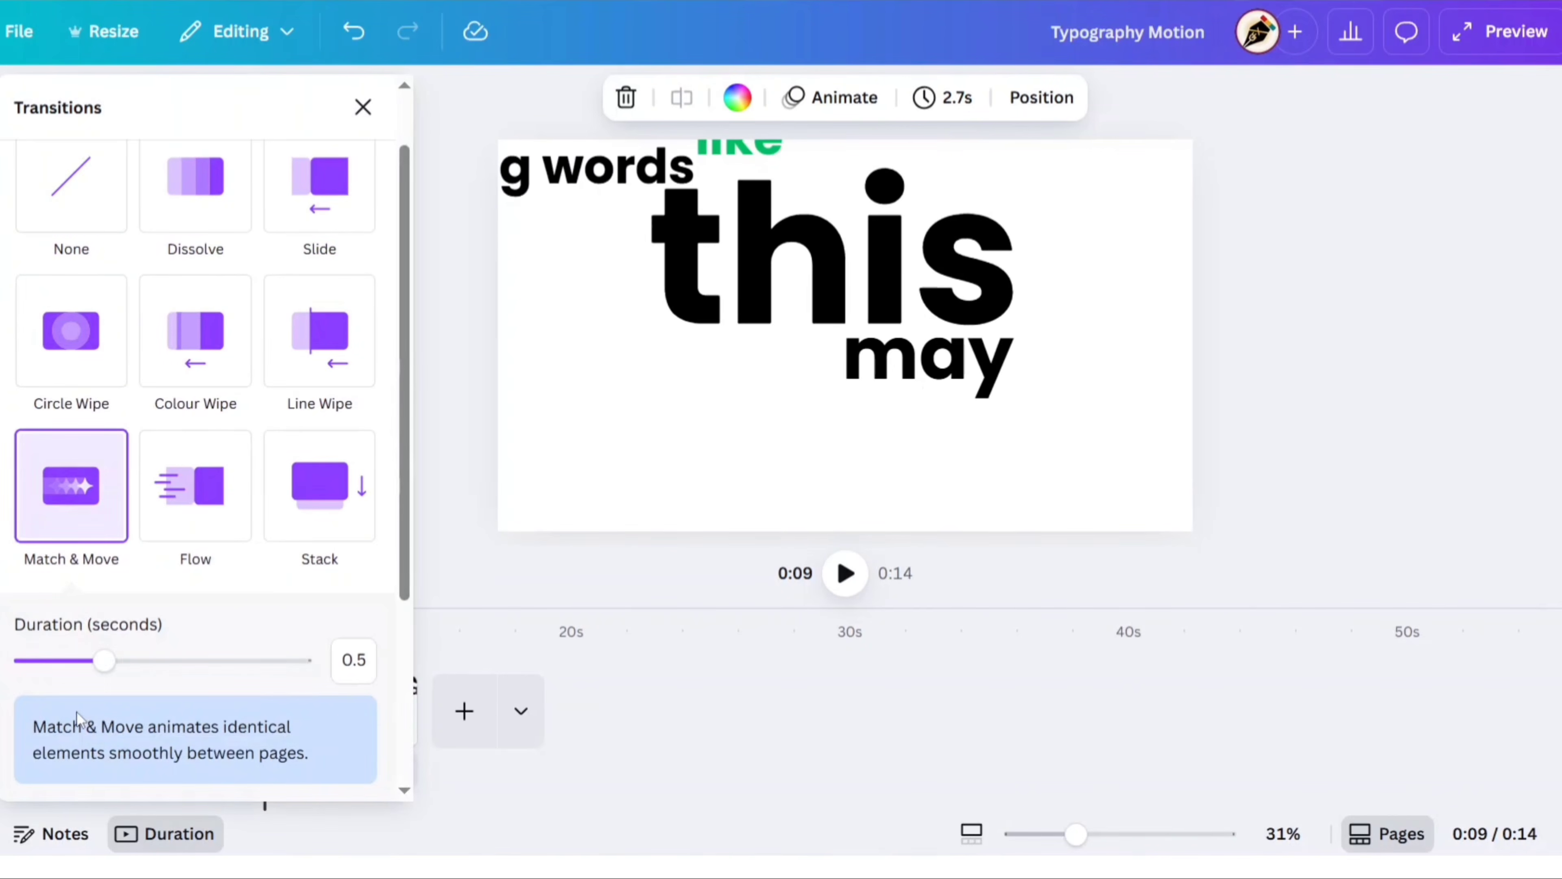
{"action": "left_click_drag", "start_coordinate": [105, 660], "coordinate": [182, 660]}
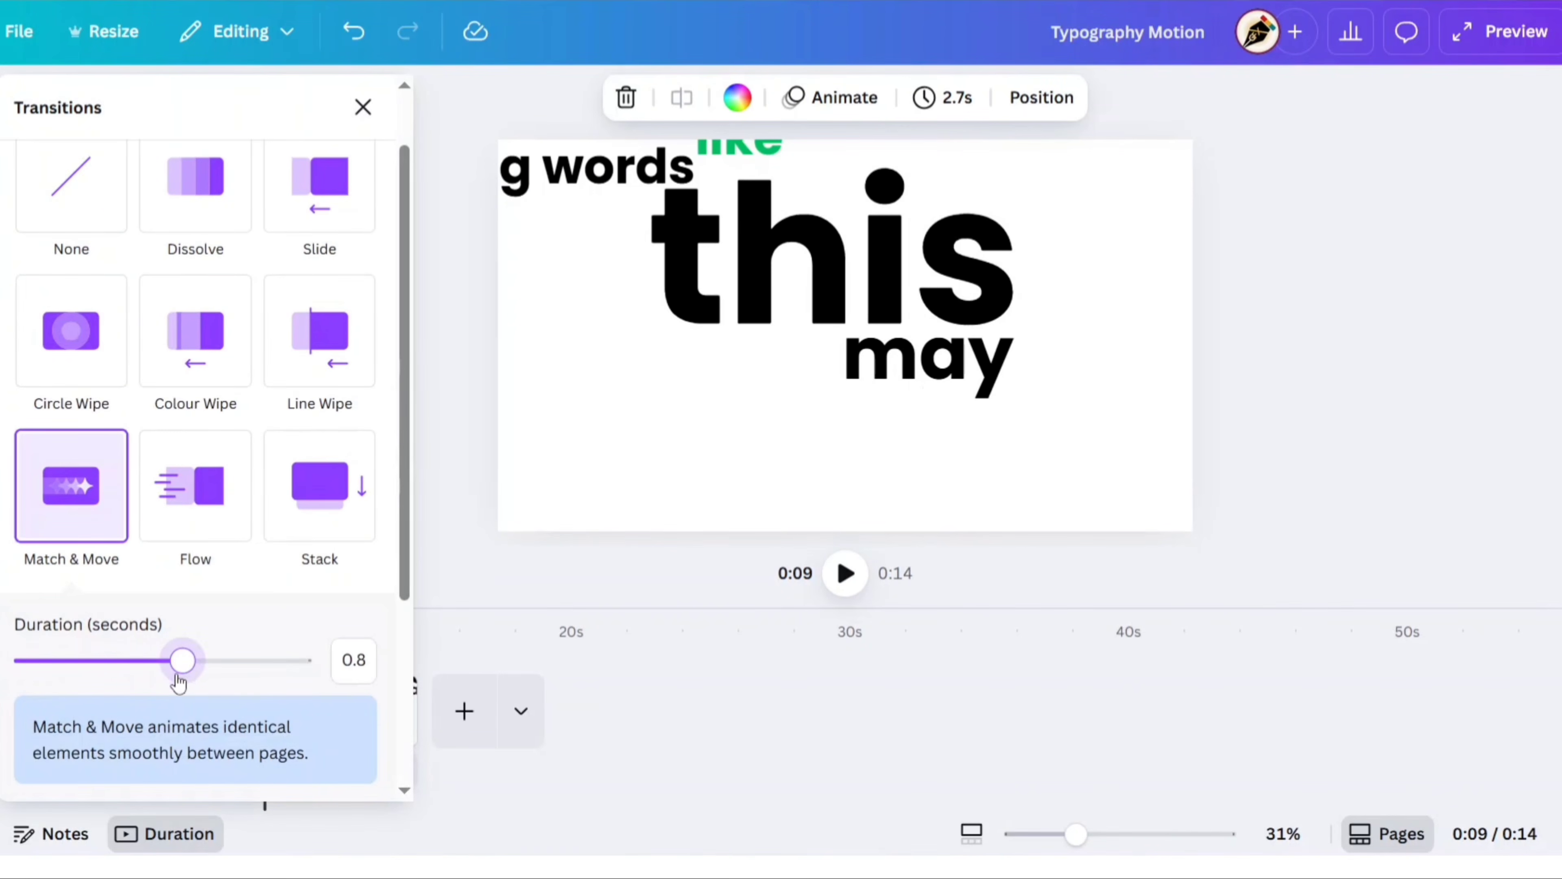
{"action": "left_click", "coordinate": [363, 110]}
Duplicate the sixth page and place the playhead within the new seventh page
{"action": "left_click_drag", "start_coordinate": [266, 615], "coordinate": [231, 618]}
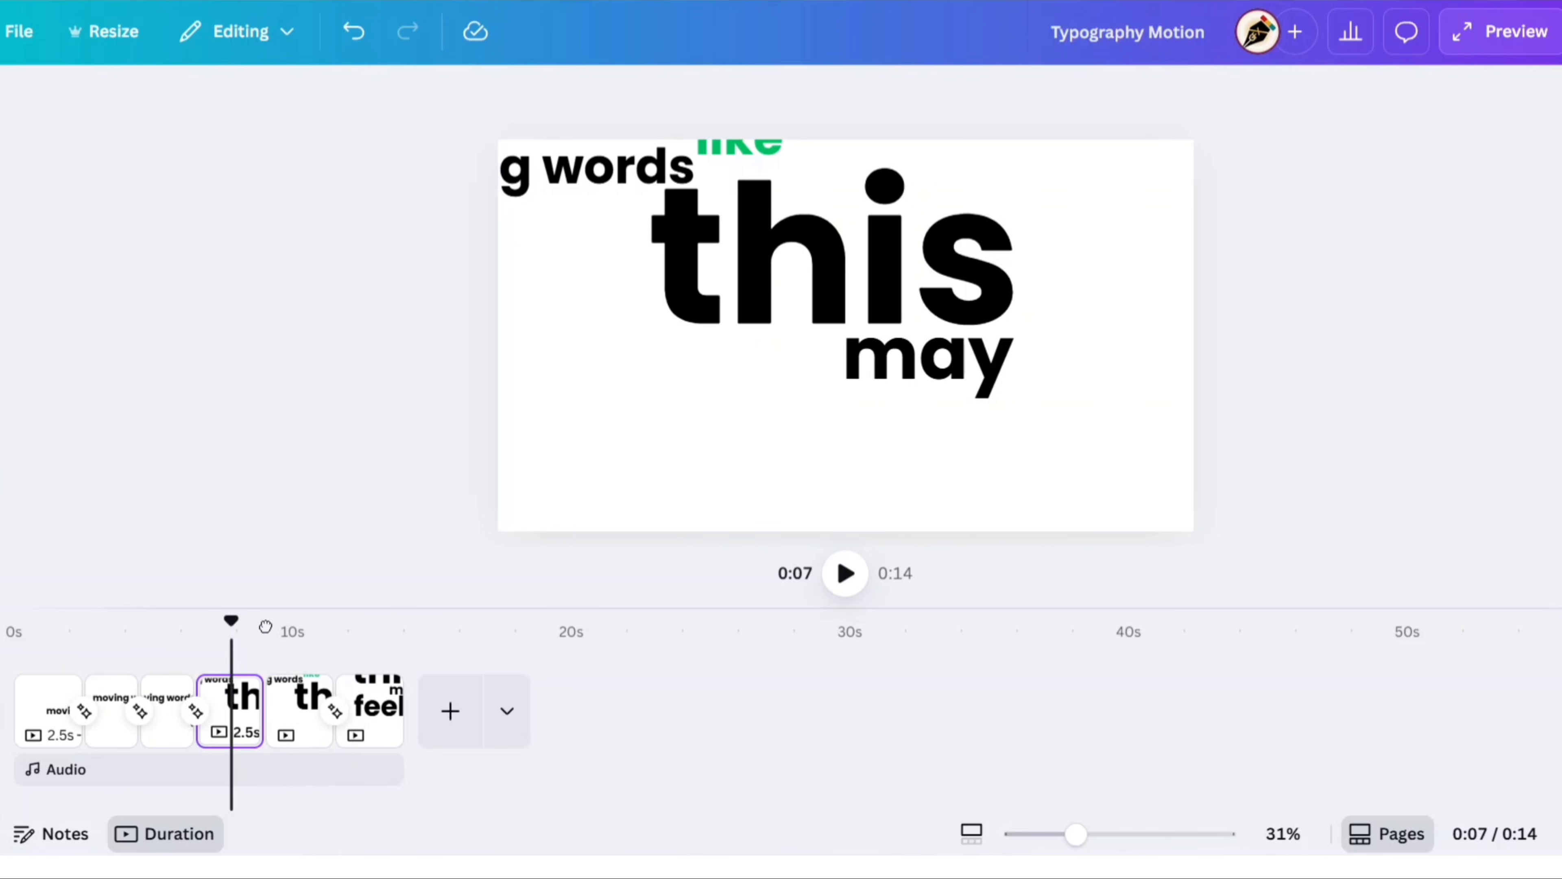
{"action": "left_click_drag", "start_coordinate": [266, 626], "coordinate": [383, 621]}
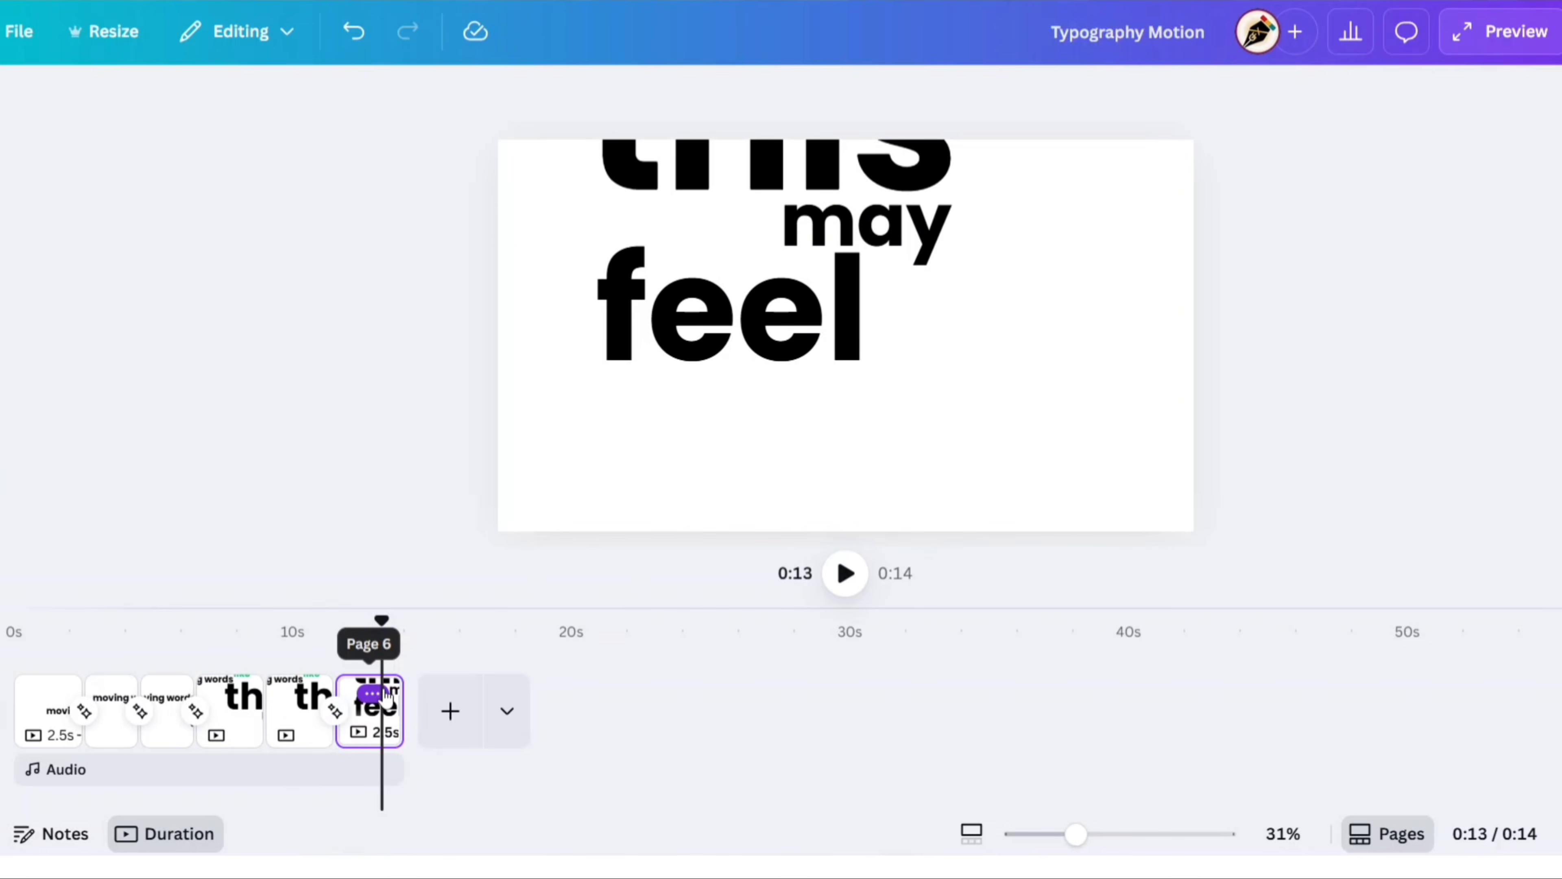
{"action": "left_click", "coordinate": [372, 694]}
{"action": "left_click", "coordinate": [477, 332]}
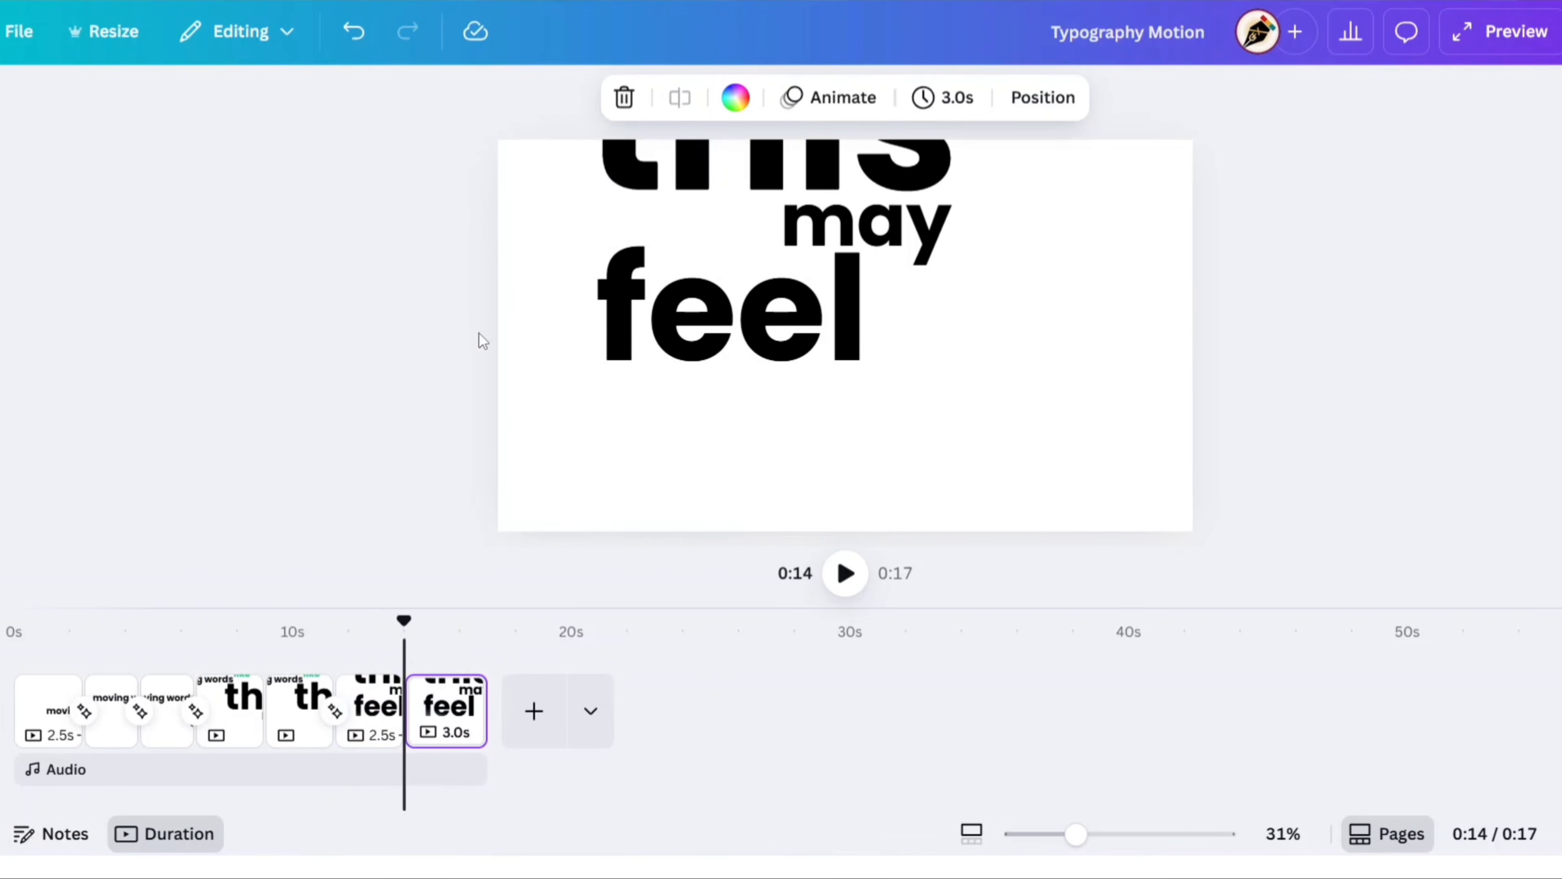
{"action": "left_click_drag", "start_coordinate": [423, 628], "coordinate": [455, 626]}
Remove the Burst animation from the word "feel" on the seventh page
{"action": "left_click", "coordinate": [412, 433]}
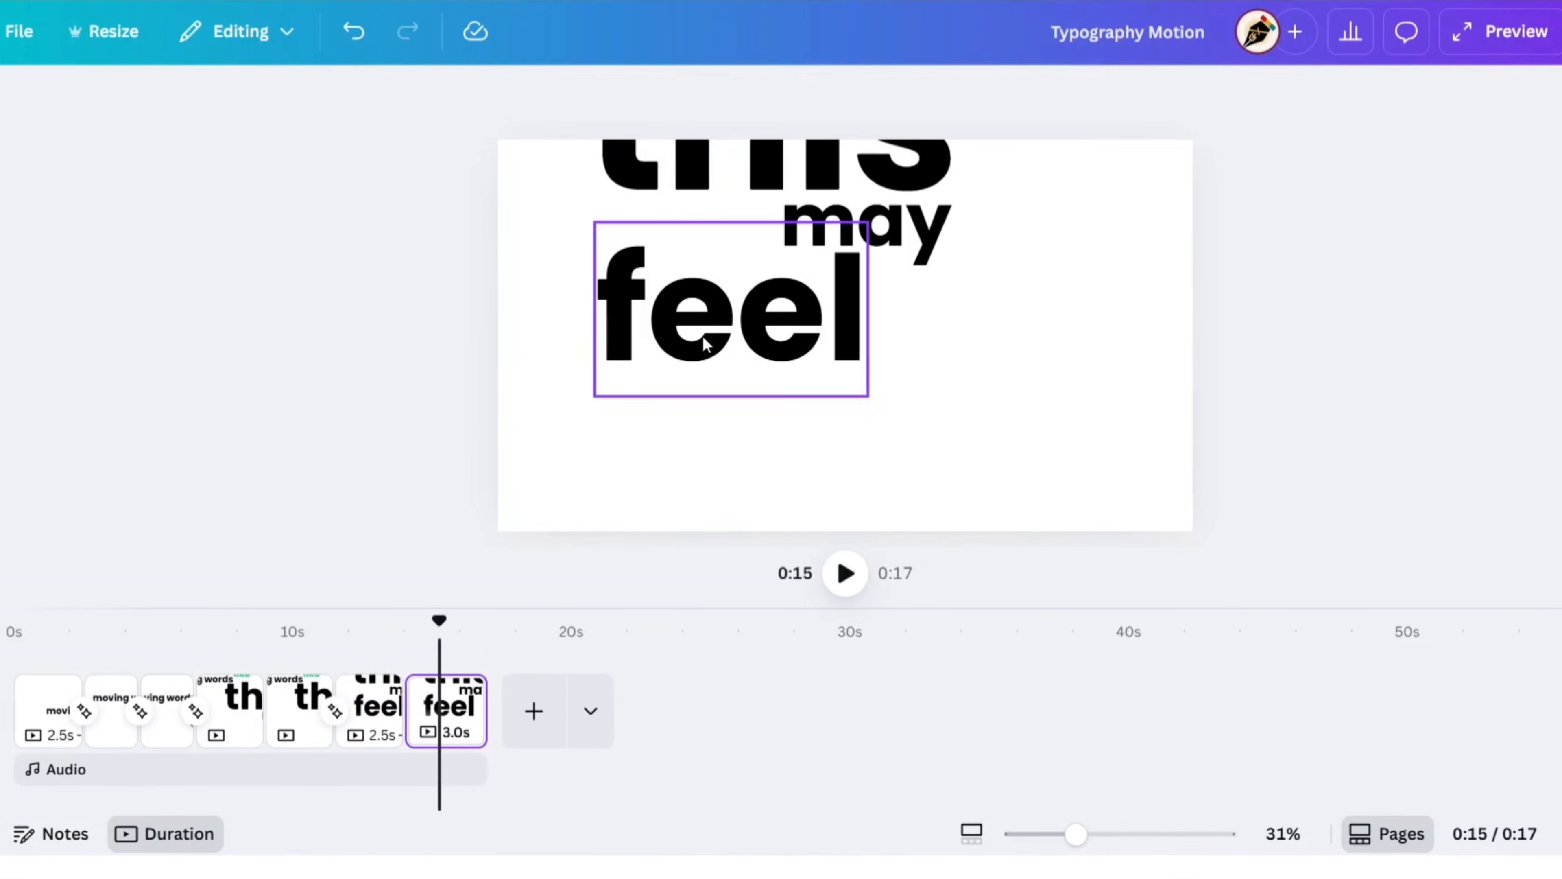
{"action": "left_click", "coordinate": [712, 344]}
{"action": "left_click", "coordinate": [1194, 106]}
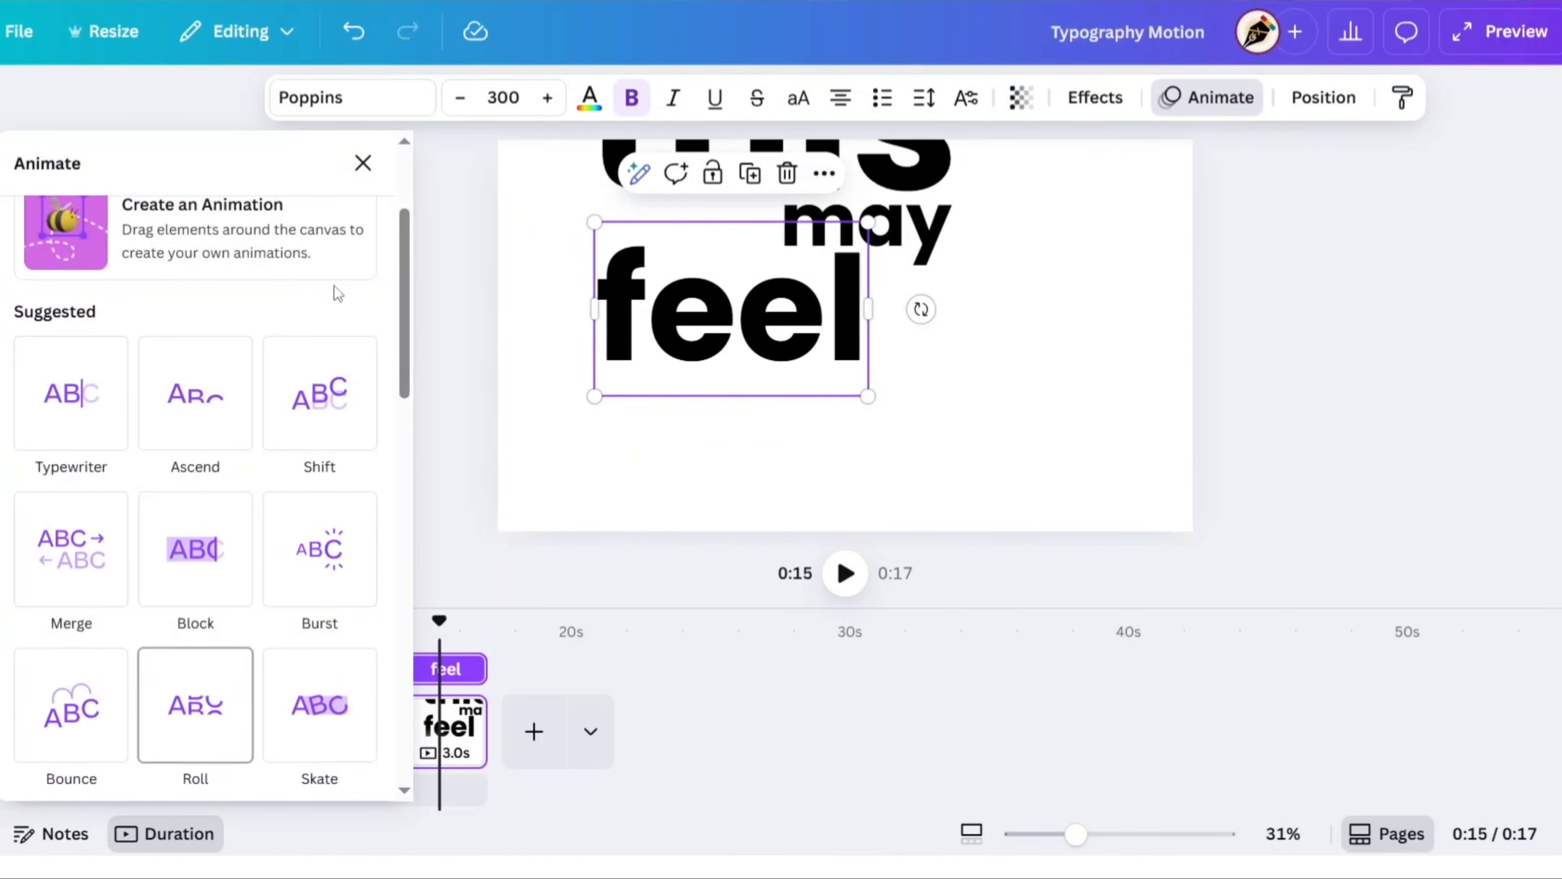
{"action": "left_click", "coordinate": [363, 163]}
Group "feel" with the existing word group on the seventh page
{"action": "left_click", "coordinate": [864, 206], "text": "shift"}
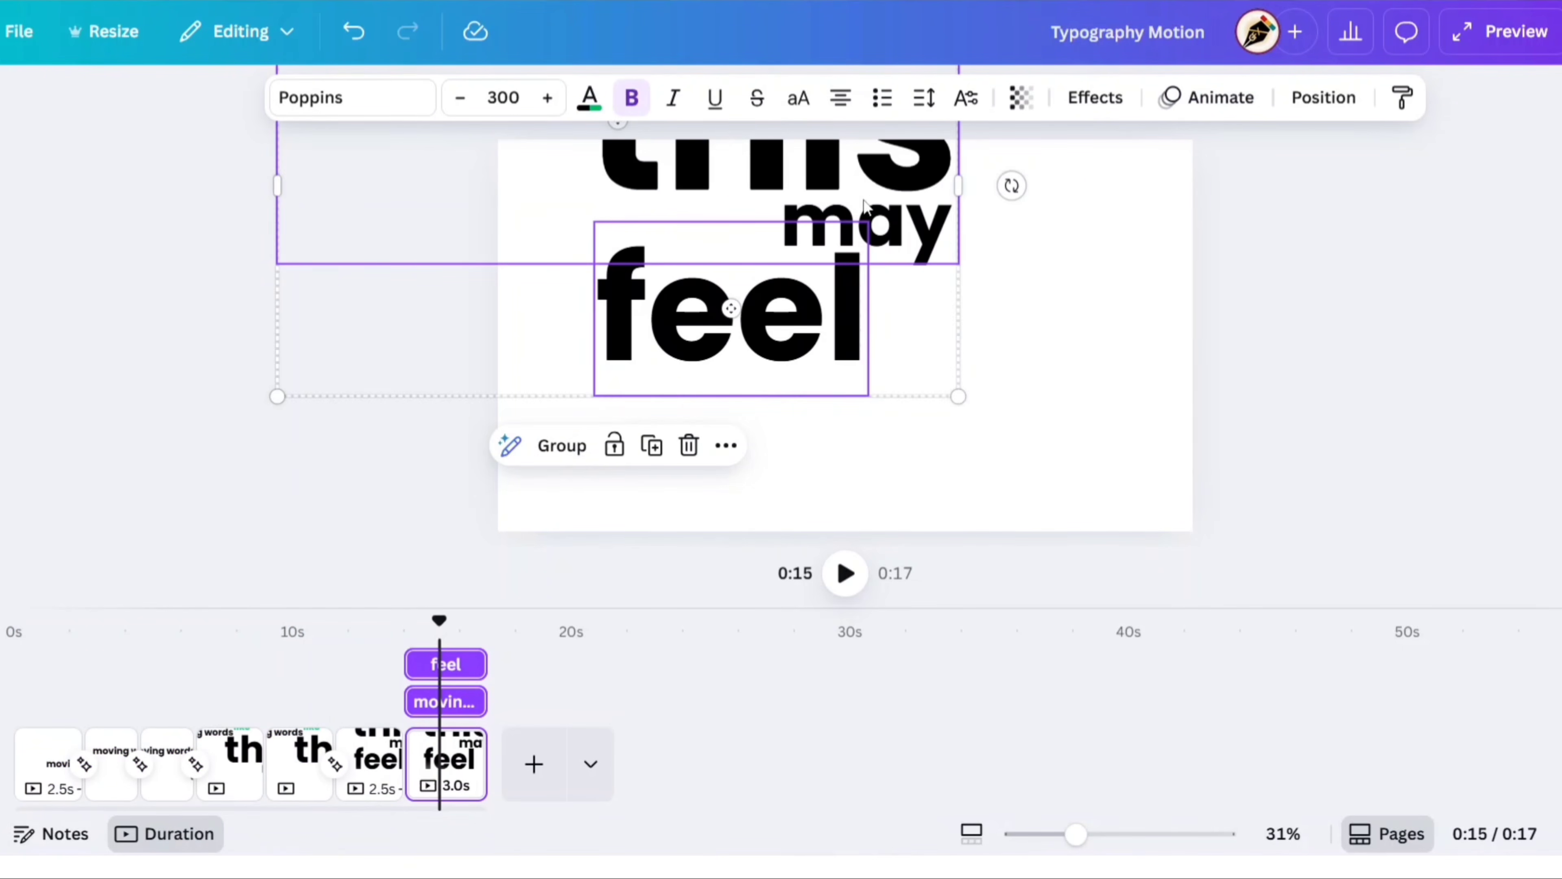
{"action": "left_click", "coordinate": [561, 445]}
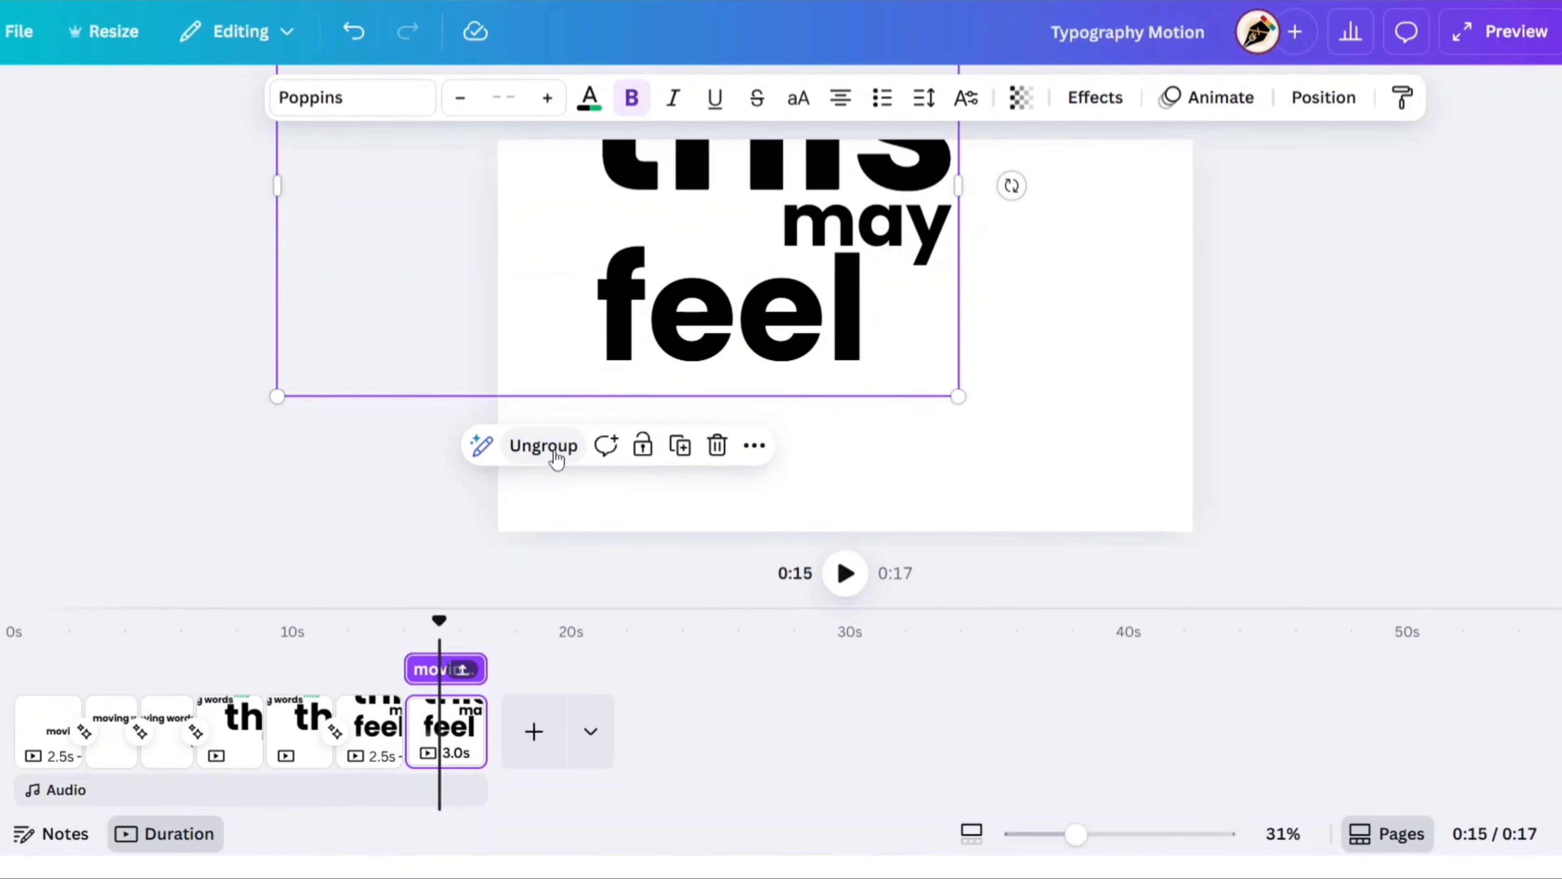
{"action": "left_click", "coordinate": [1295, 339]}
Duplicate the seventh page and place the playhead within the new eighth page
{"action": "right_click", "coordinate": [474, 689]}
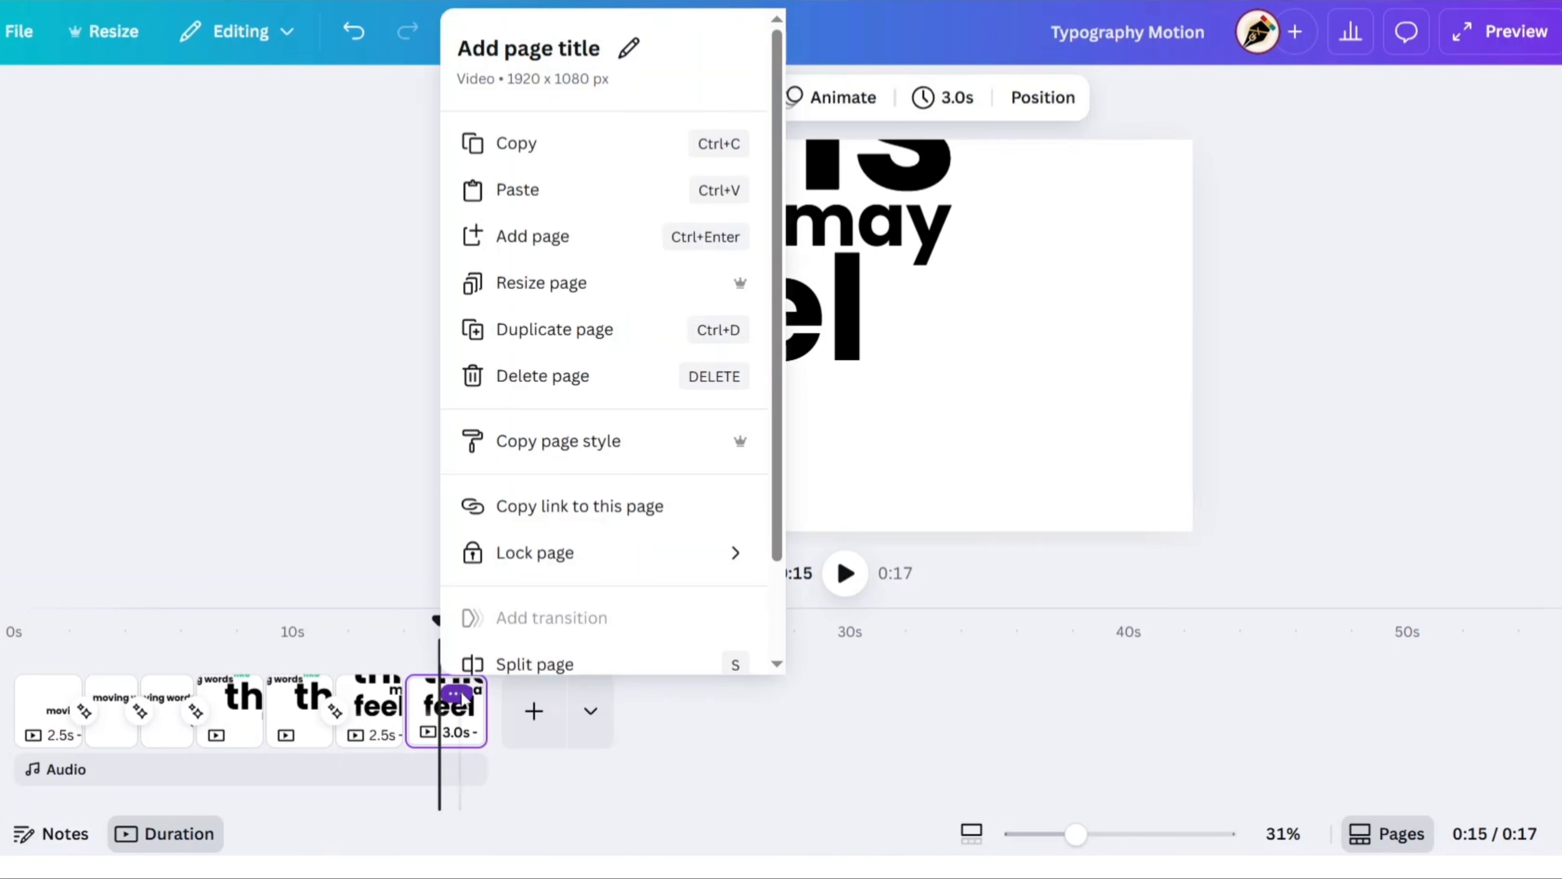
{"action": "left_click", "coordinate": [541, 333]}
{"action": "left_click_drag", "start_coordinate": [489, 621], "coordinate": [516, 620]}
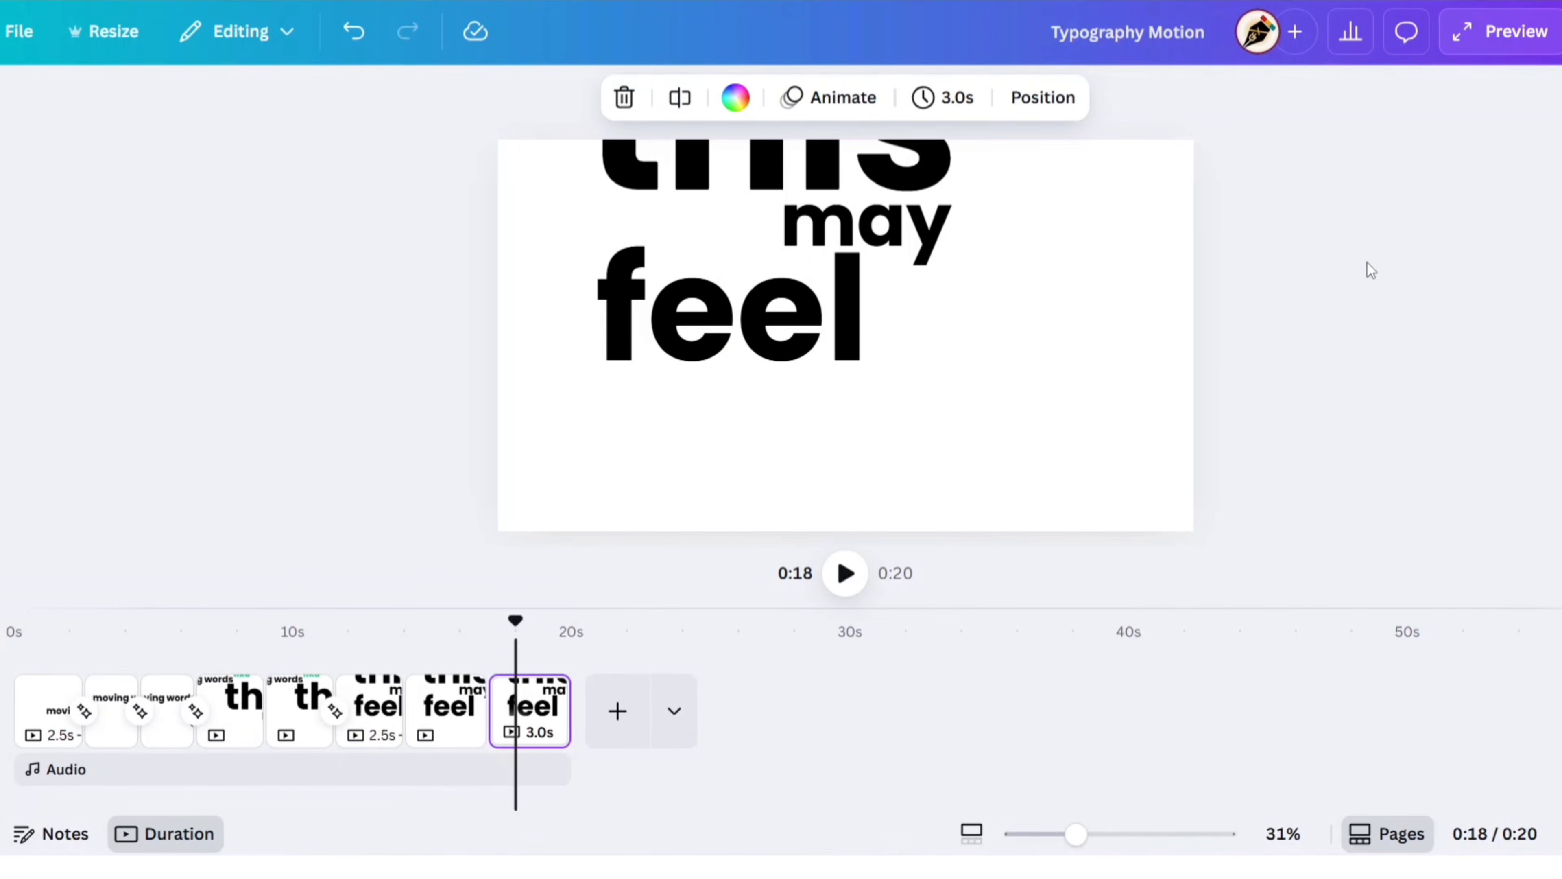
Add a new text "hardest" on the eighth page and place it in the empty area below "feel"
{"action": "left_click", "coordinate": [1263, 293]}
{"action": "left_click", "coordinate": [1063, 347]}
{"action": "type", "text": "text"}
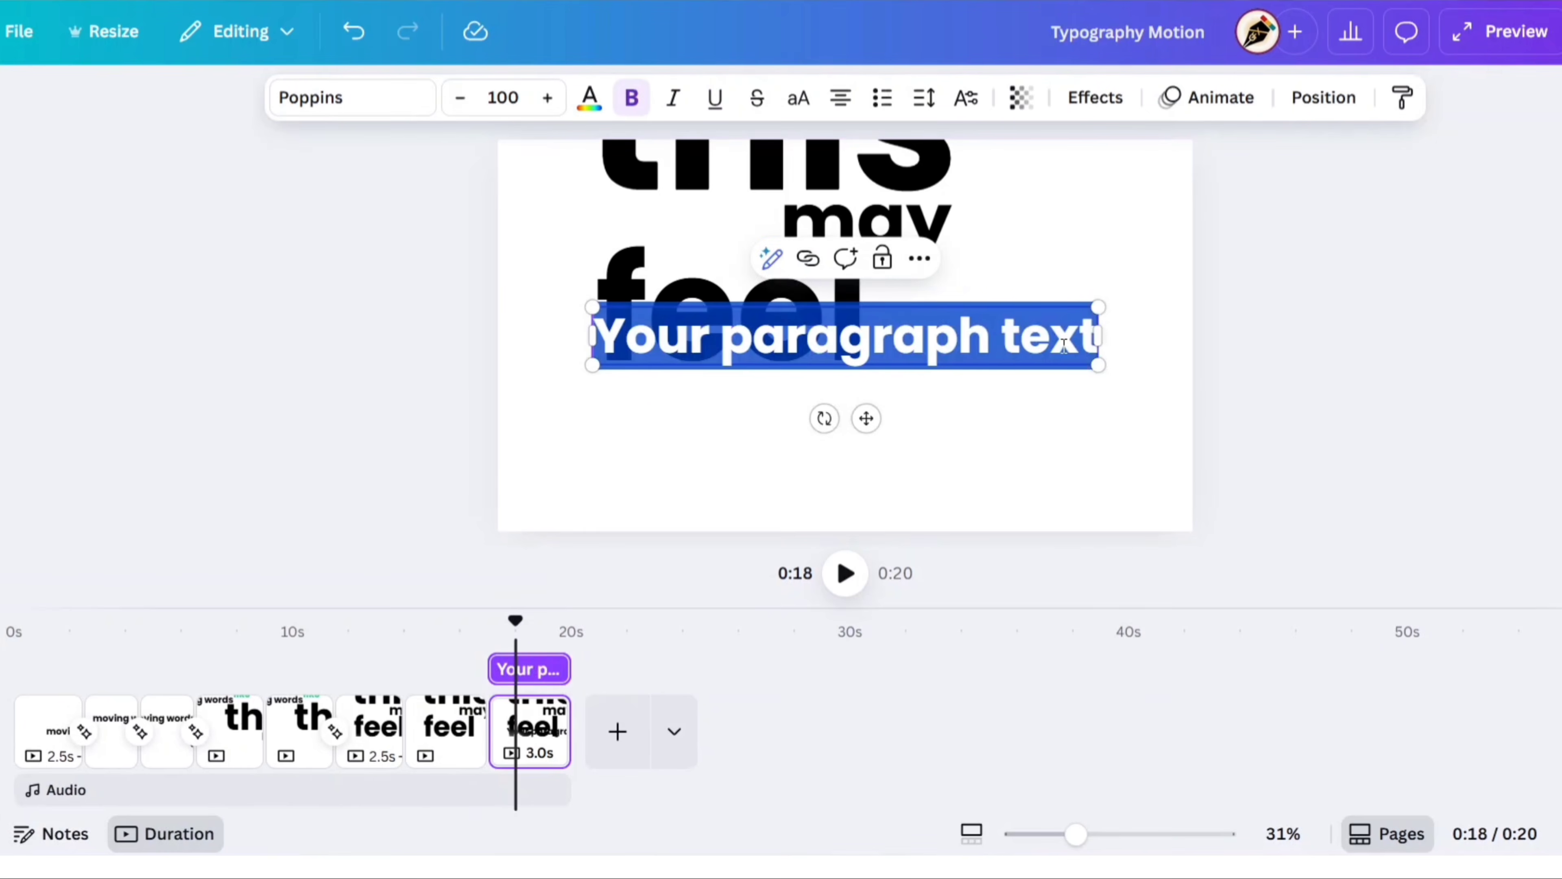
{"action": "type", "text": "hardesy"}
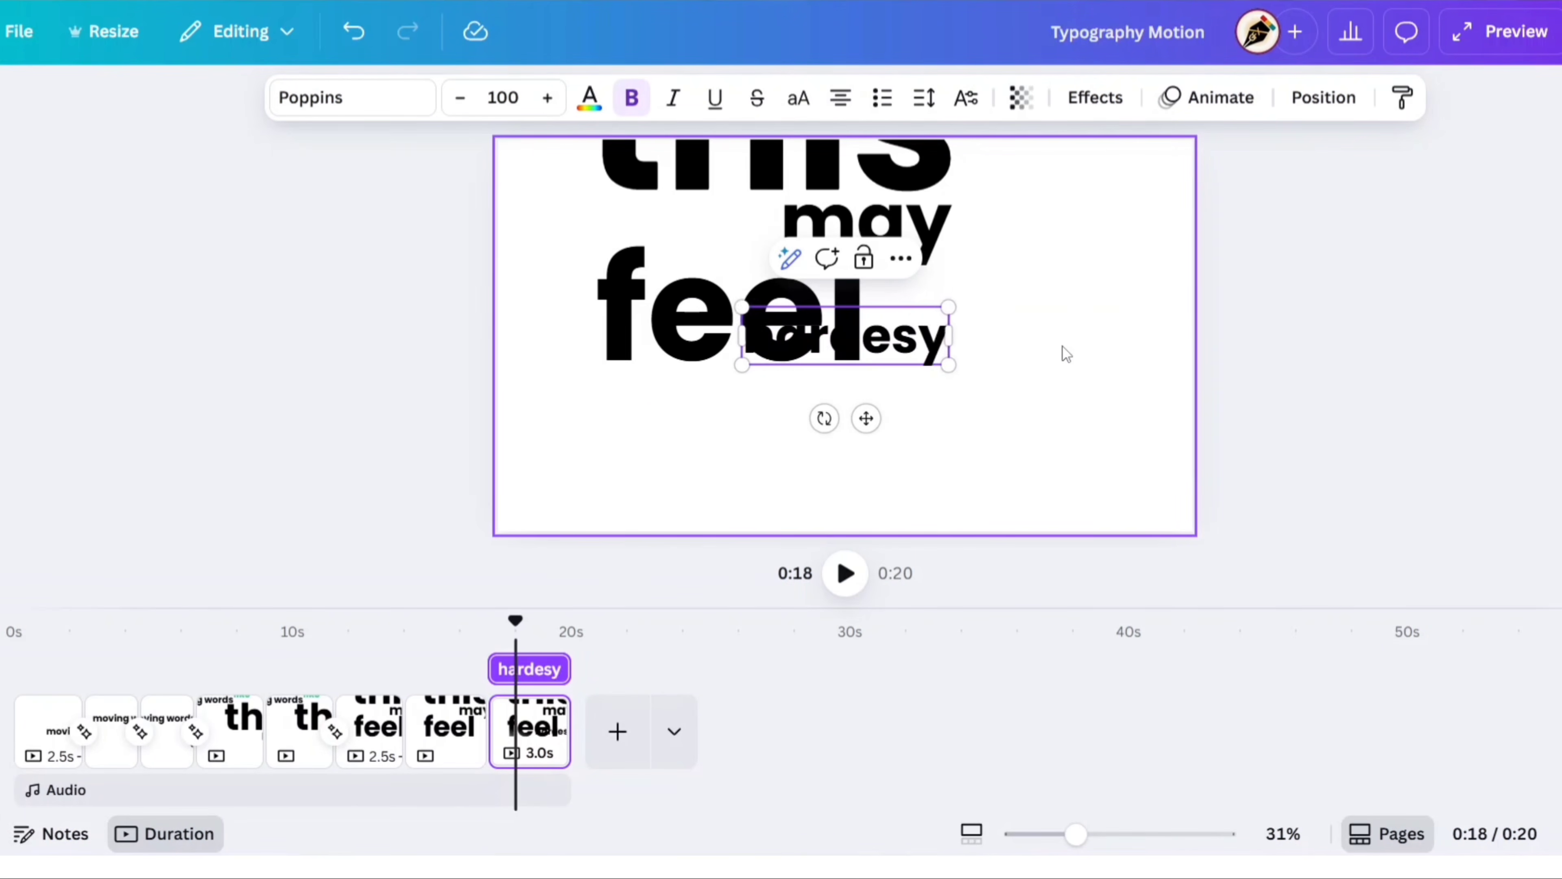
{"action": "key", "text": "BackSpace"}
{"action": "type", "text": "t"}
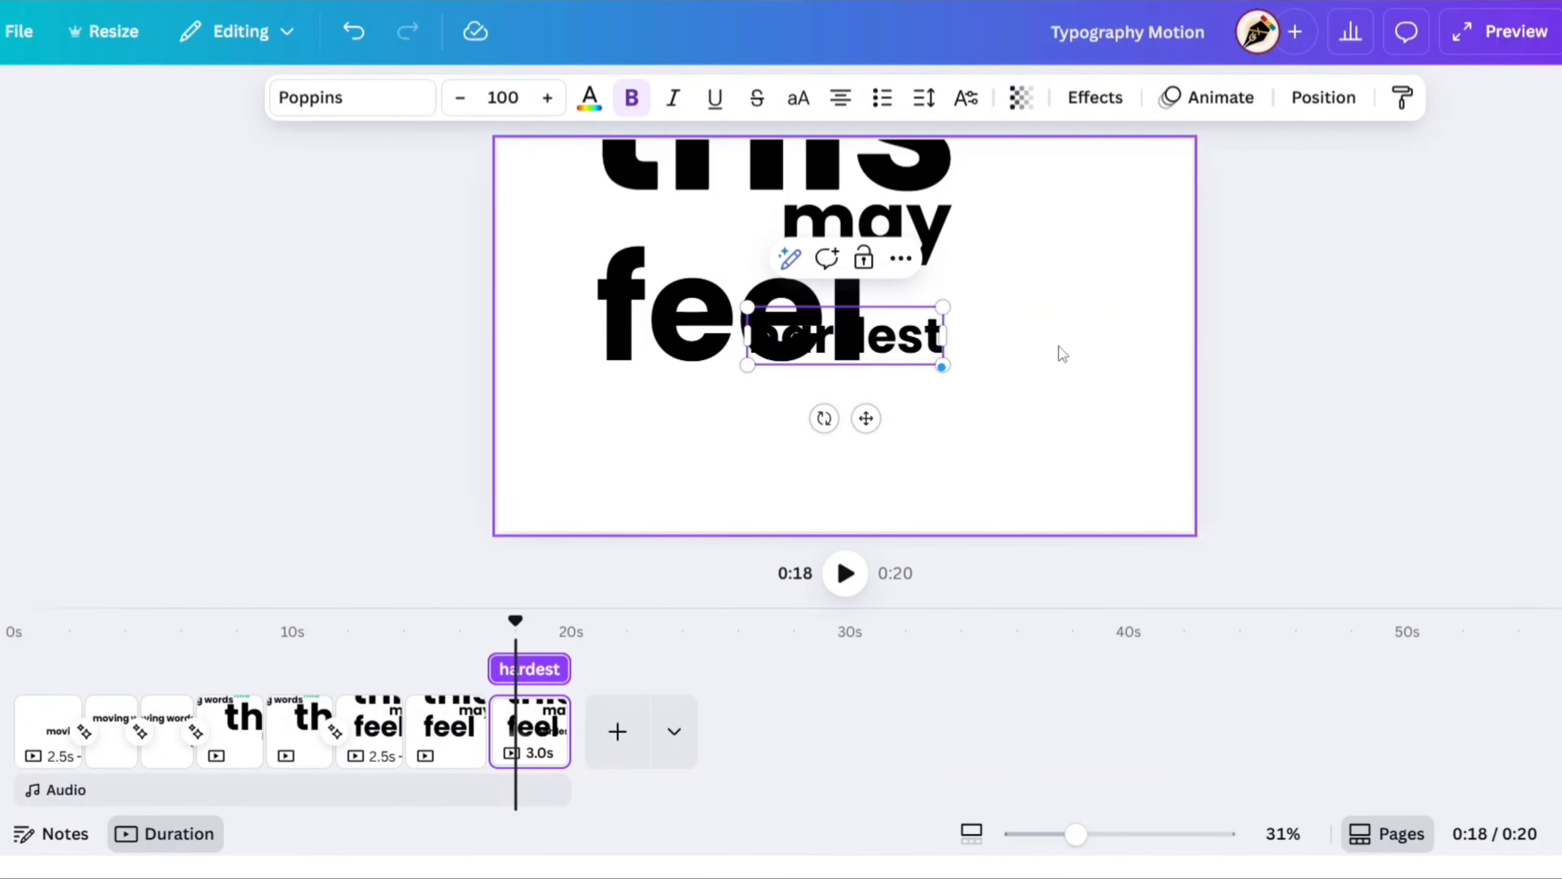
{"action": "left_click_drag", "start_coordinate": [866, 418], "coordinate": [868, 482]}
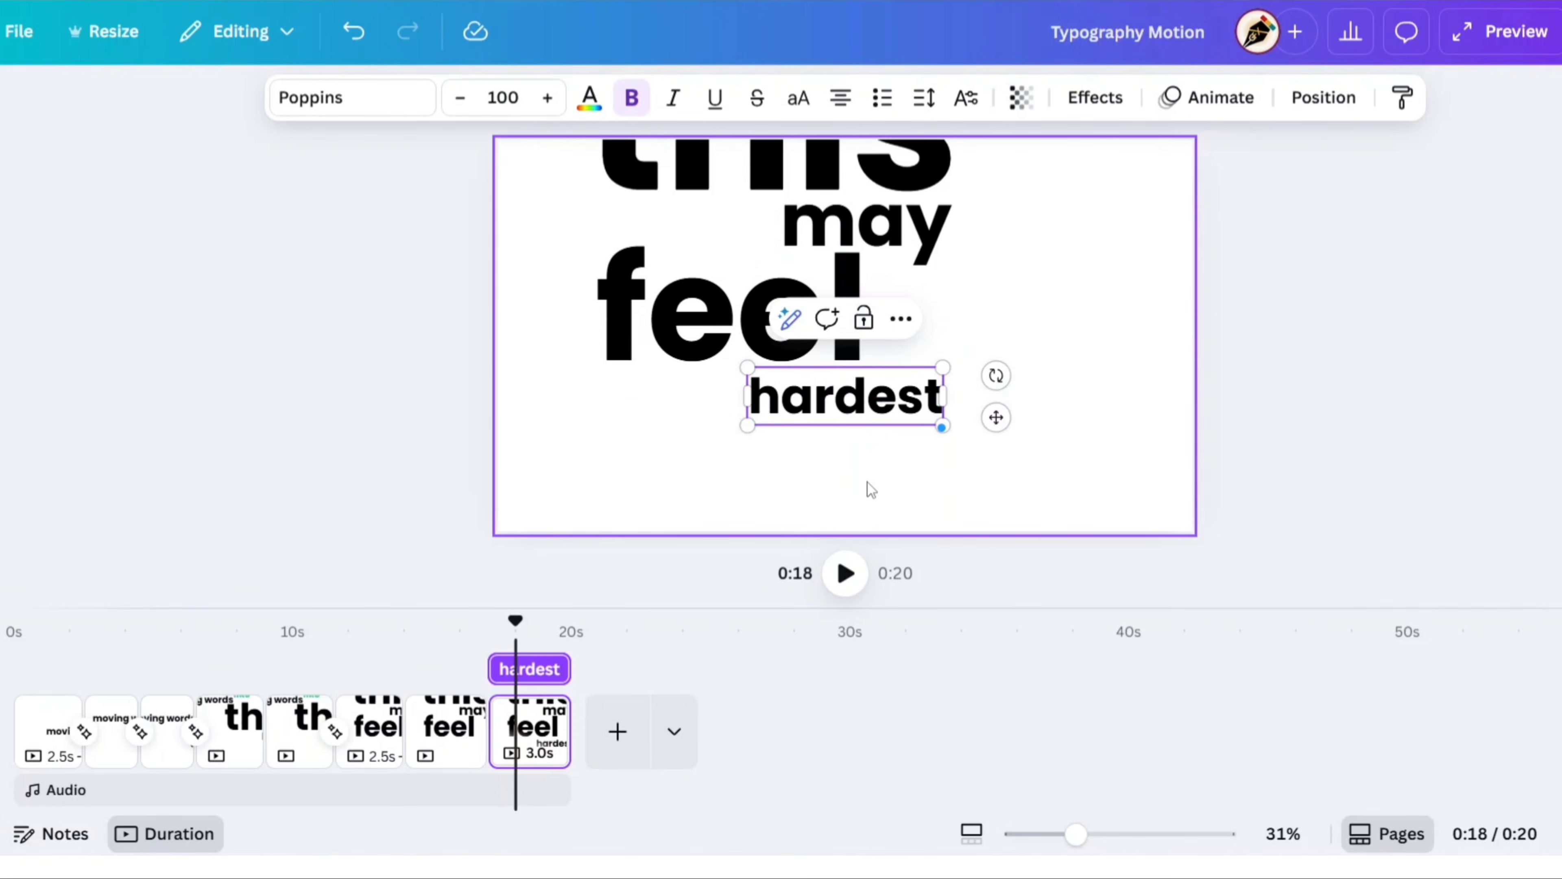
Set the font size of "hardest" to 200
{"action": "left_click", "coordinate": [504, 97]}
{"action": "type", "text": "200"}
{"action": "key", "text": "Return"}
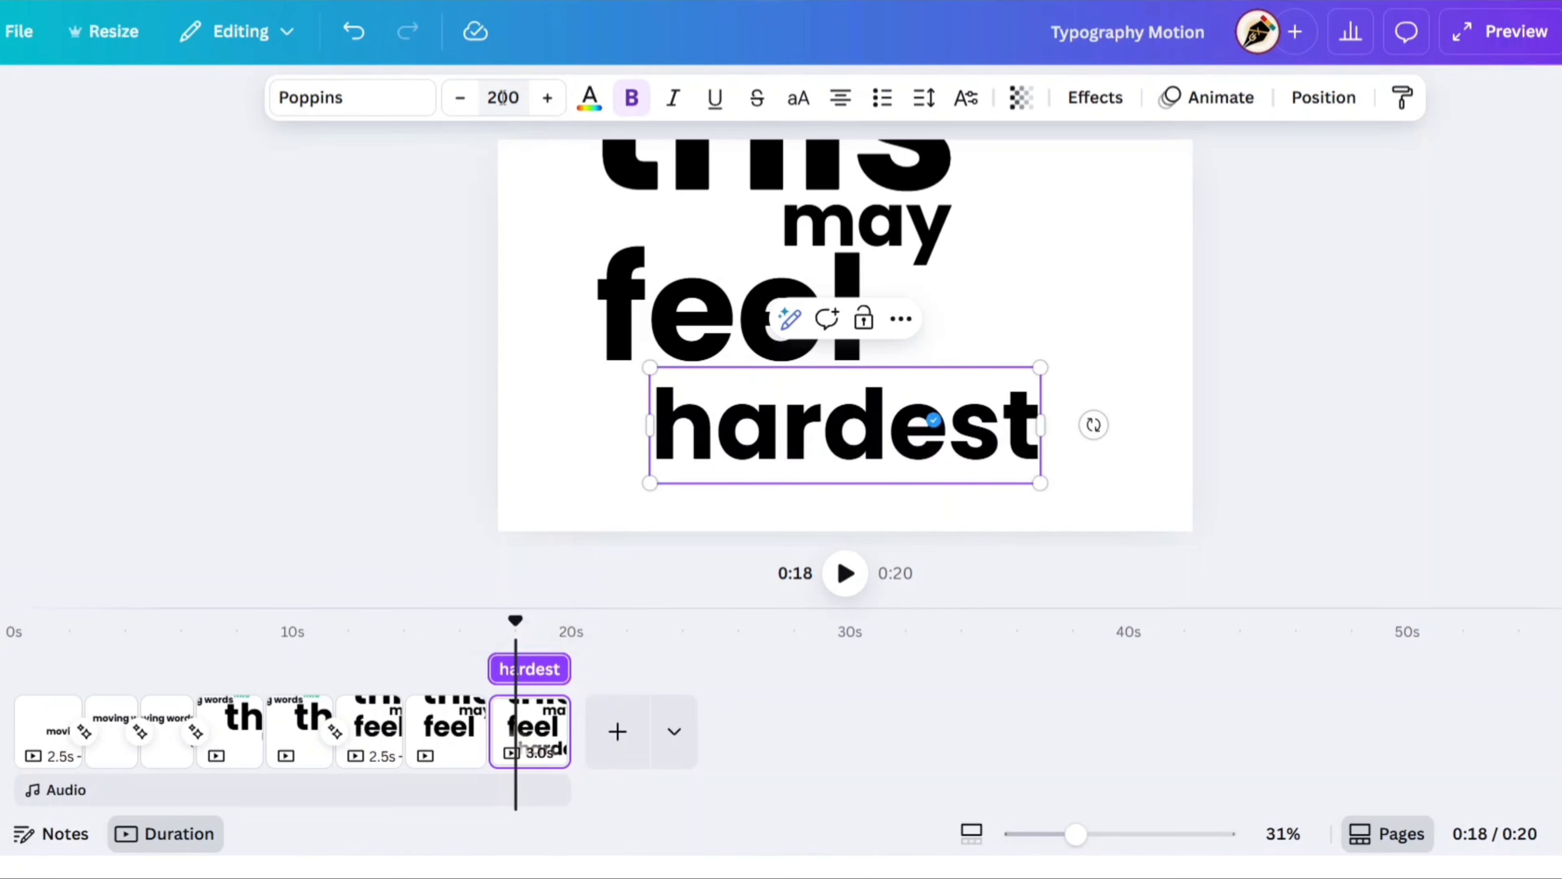
Move the word group up and right until "feel" is cut by the page's upper edge, and tuck "hardest" just under "feel"
{"action": "left_click", "coordinate": [1296, 308]}
{"action": "left_click_drag", "start_coordinate": [841, 269], "coordinate": [873, 197]}
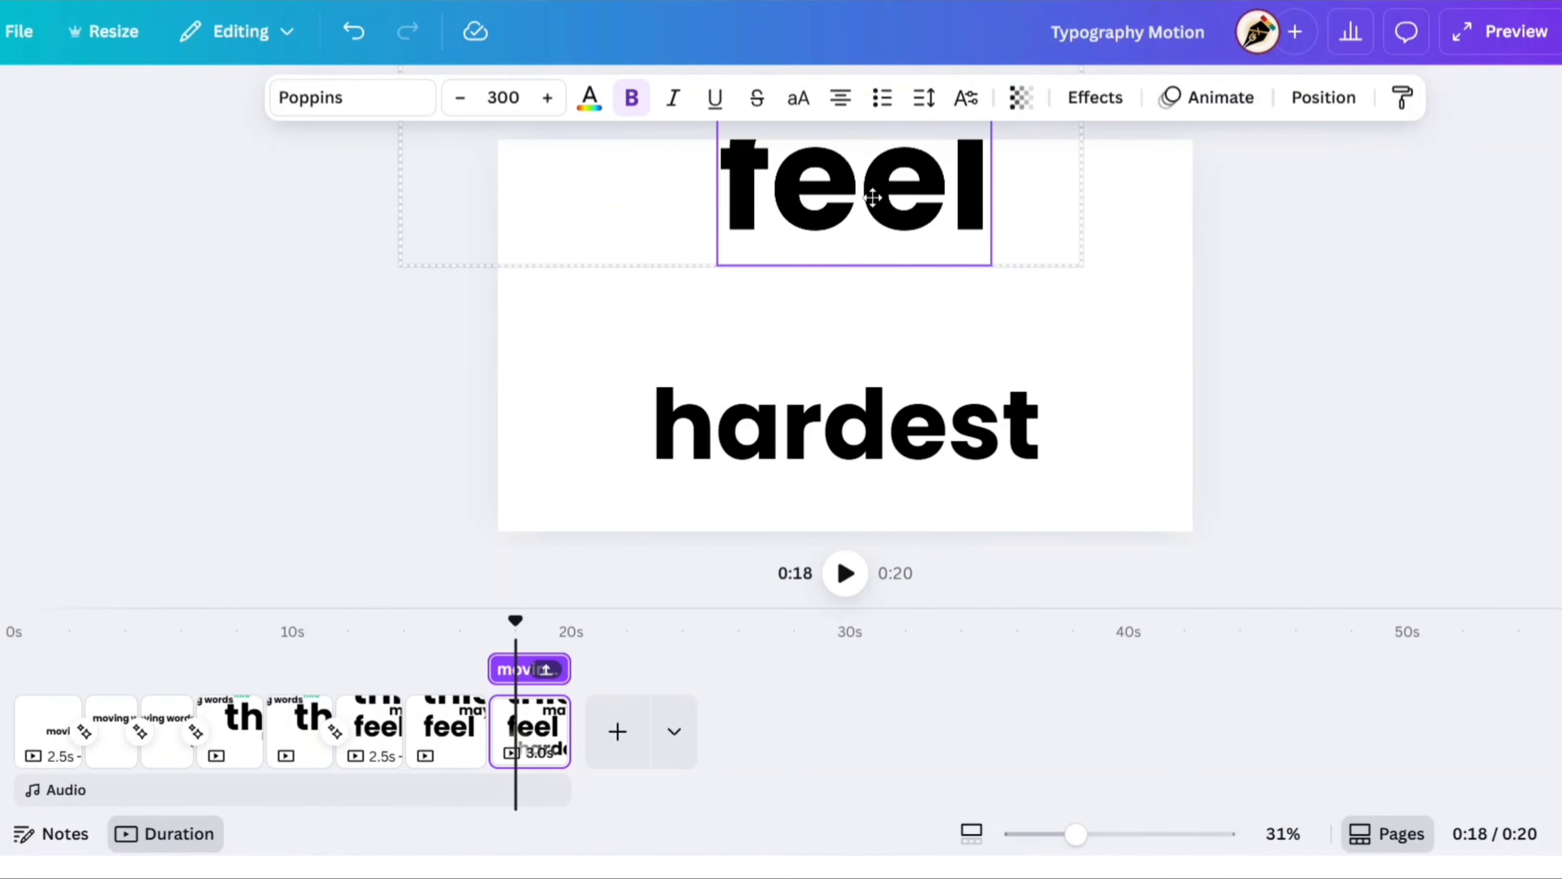
{"action": "left_click", "coordinate": [873, 434]}
{"action": "left_click_drag", "start_coordinate": [874, 435], "coordinate": [865, 288]}
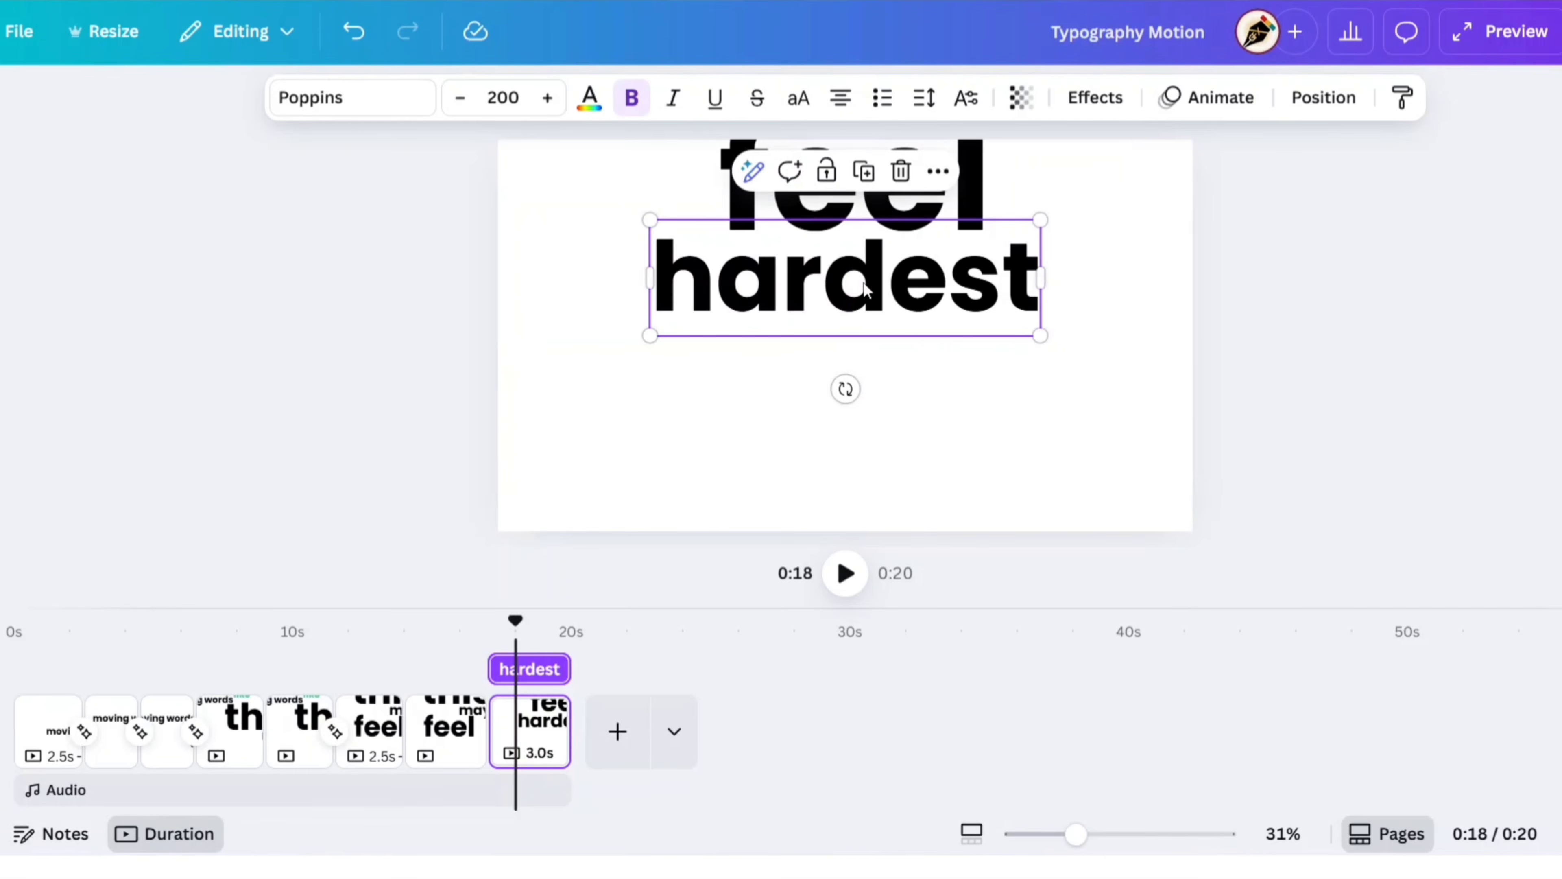
Apply the Ascend animation on enter to the word "hardest" on the eighth page
{"action": "left_click", "coordinate": [1214, 100]}
{"action": "left_click", "coordinate": [206, 609]}
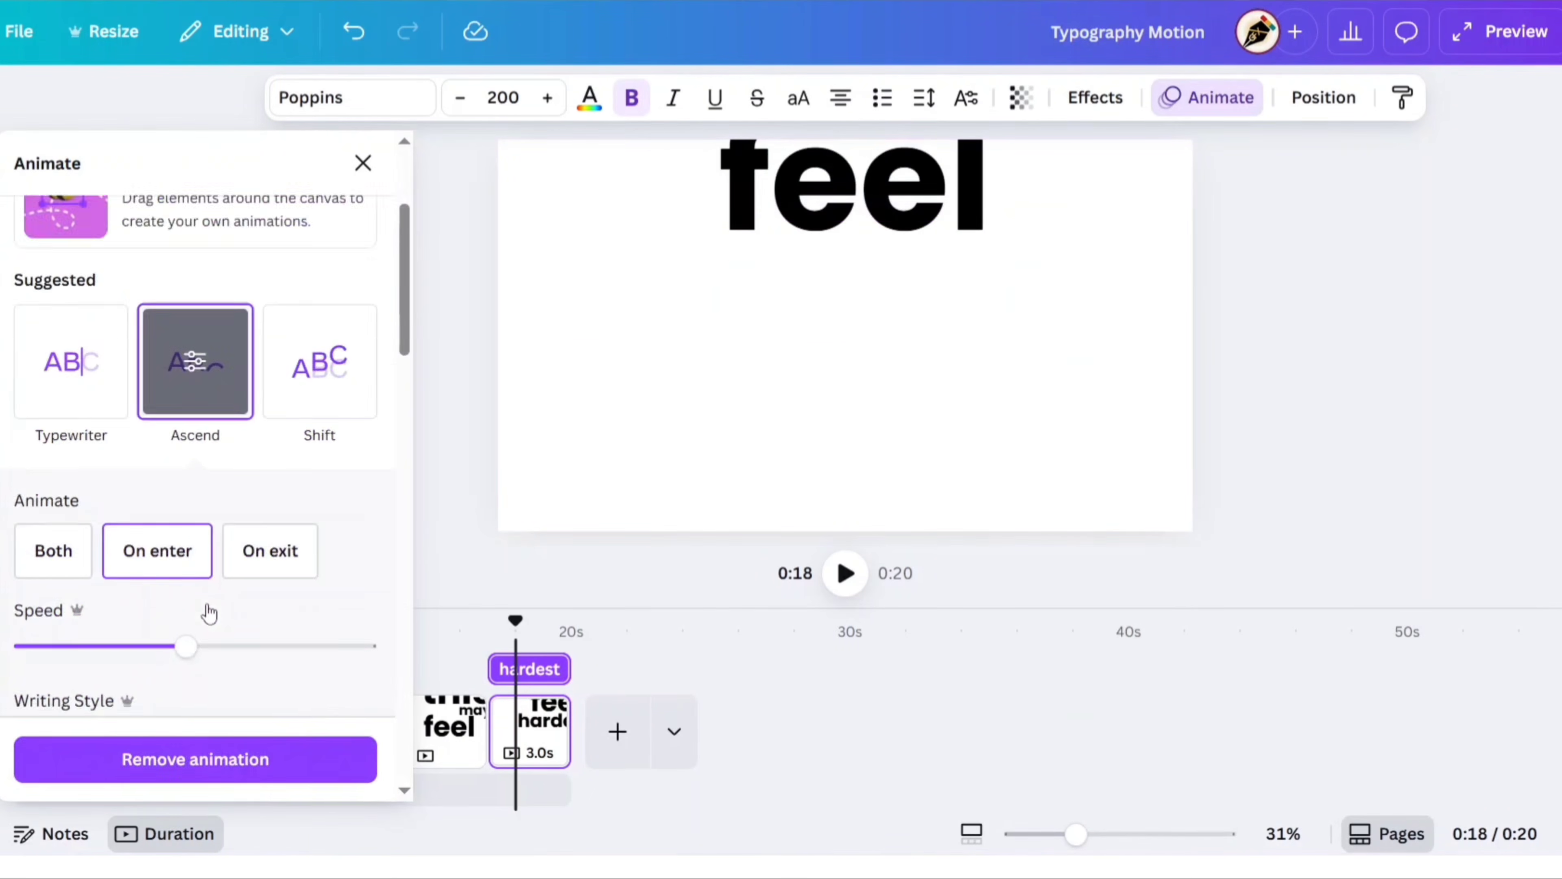
{"action": "scroll", "coordinate": [209, 611], "scroll_direction": "down", "scroll_amount": 4}
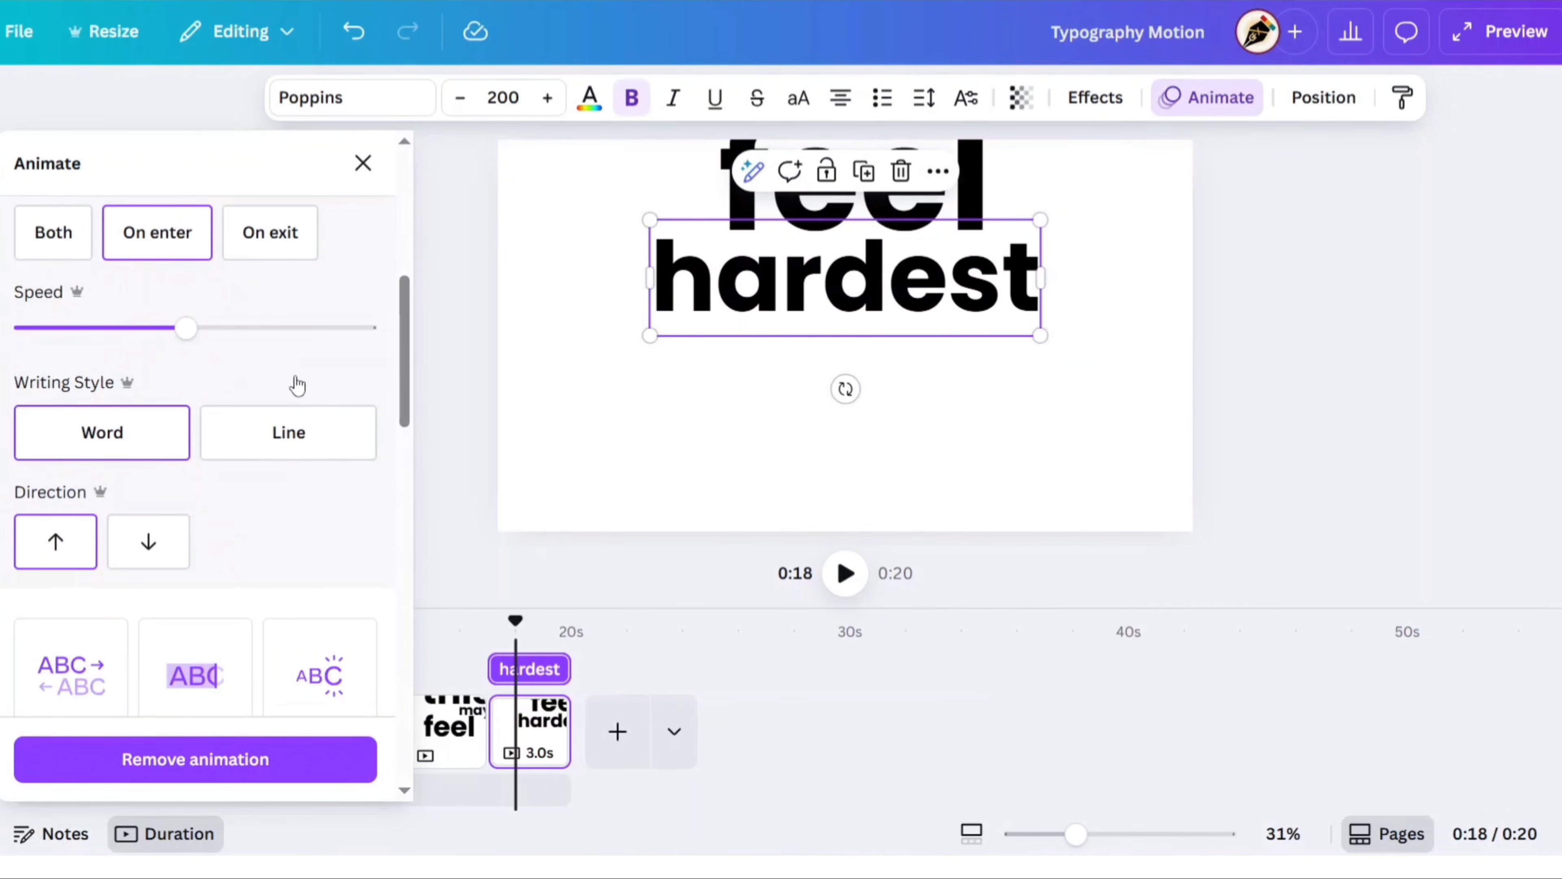
{"action": "left_click", "coordinate": [359, 160]}
{"action": "left_click", "coordinate": [387, 385]}
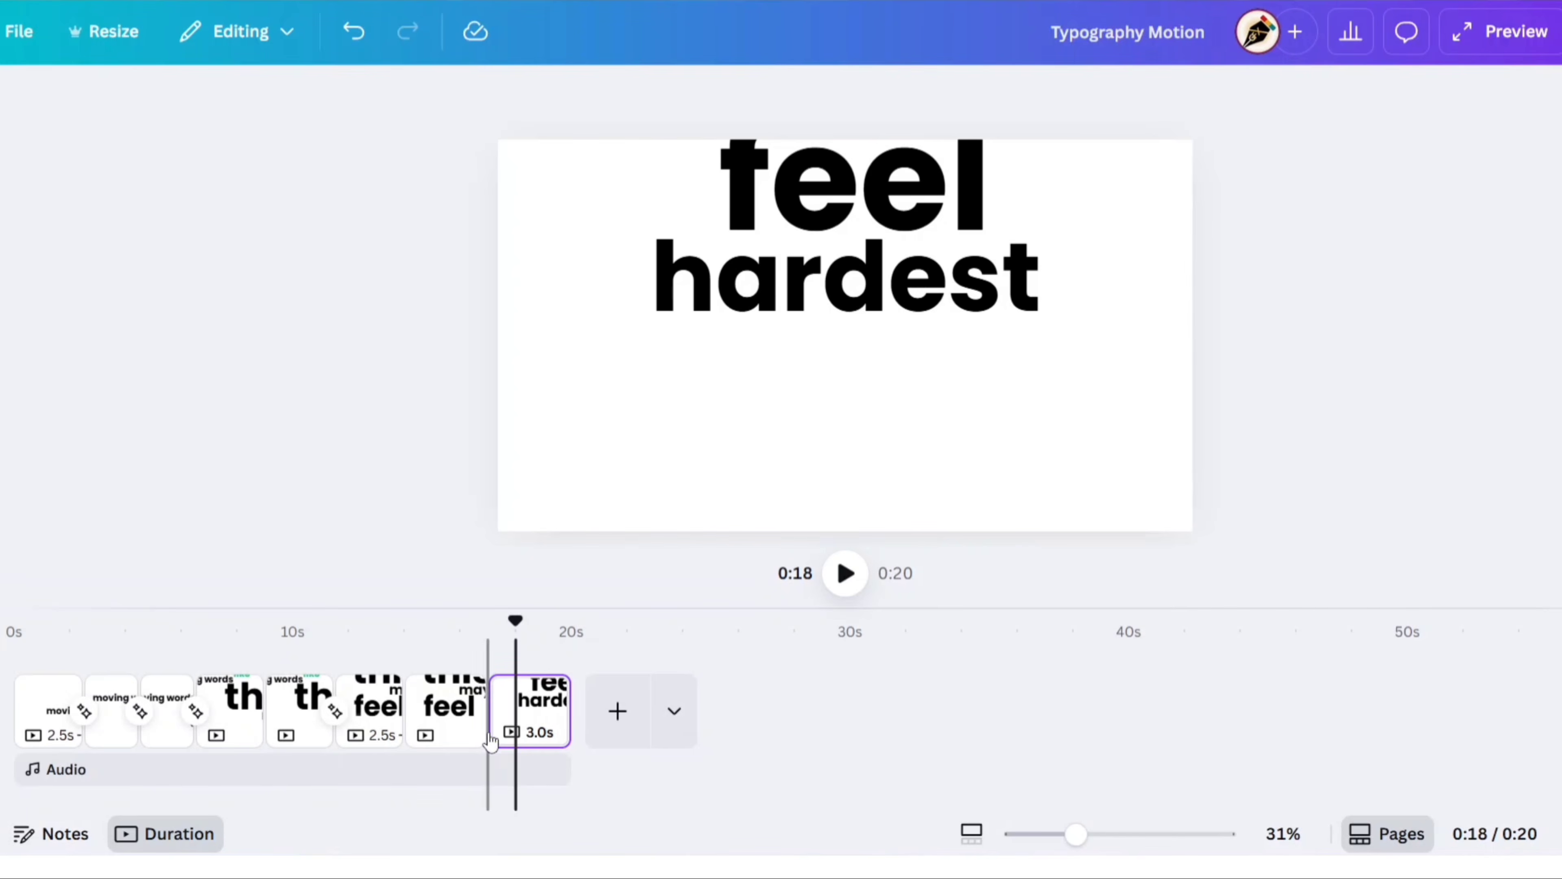
Add a Match & Move transition between the seventh and eighth pages
{"action": "left_click", "coordinate": [483, 714]}
{"action": "left_click", "coordinate": [71, 487]}
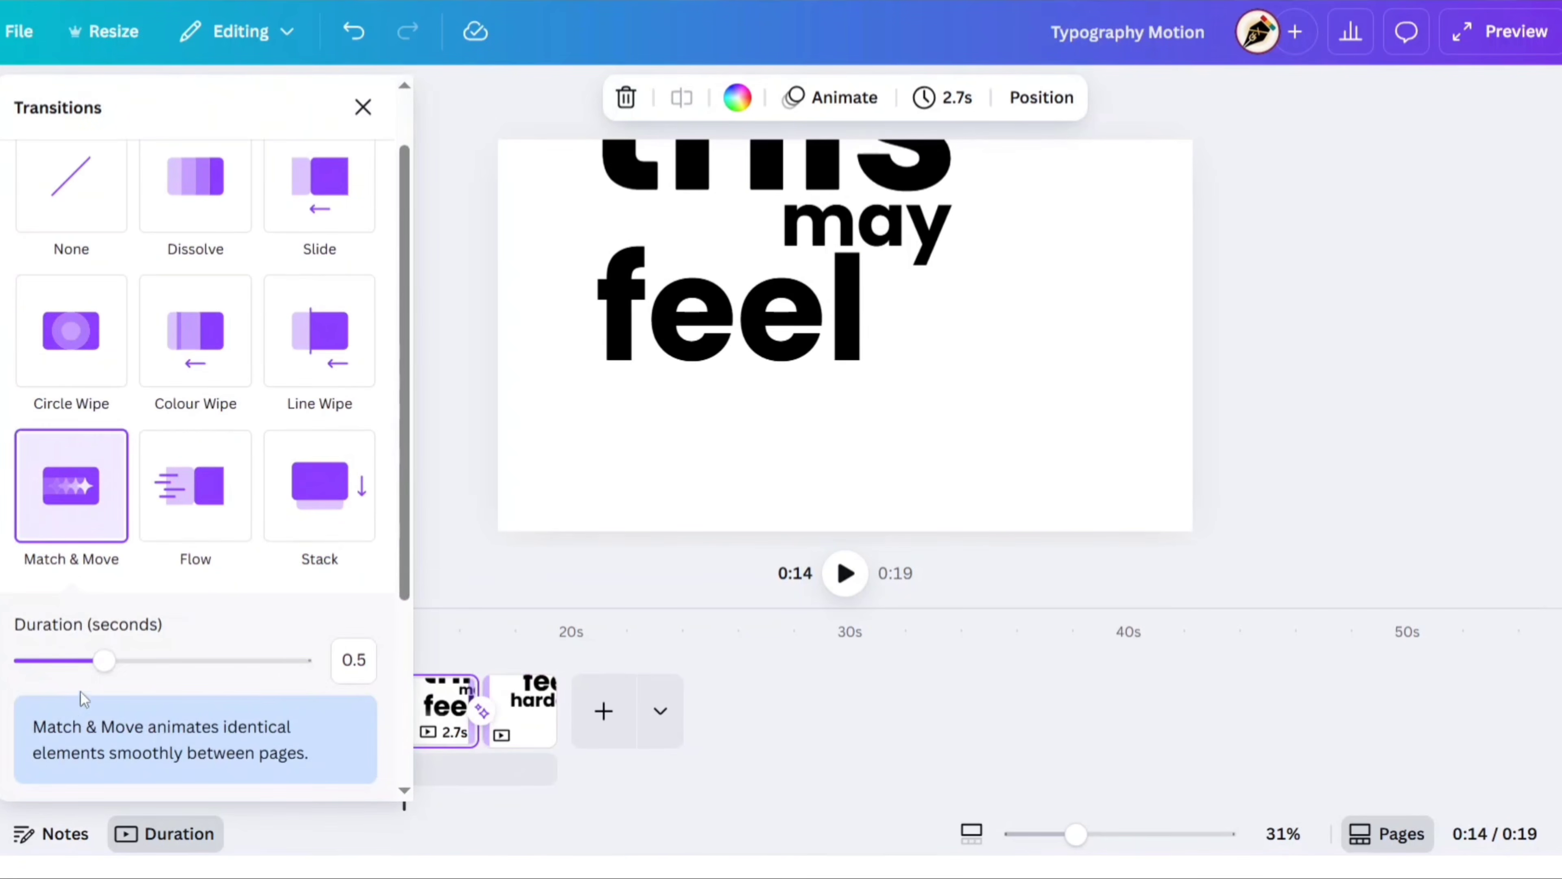
{"action": "left_click", "coordinate": [363, 107]}
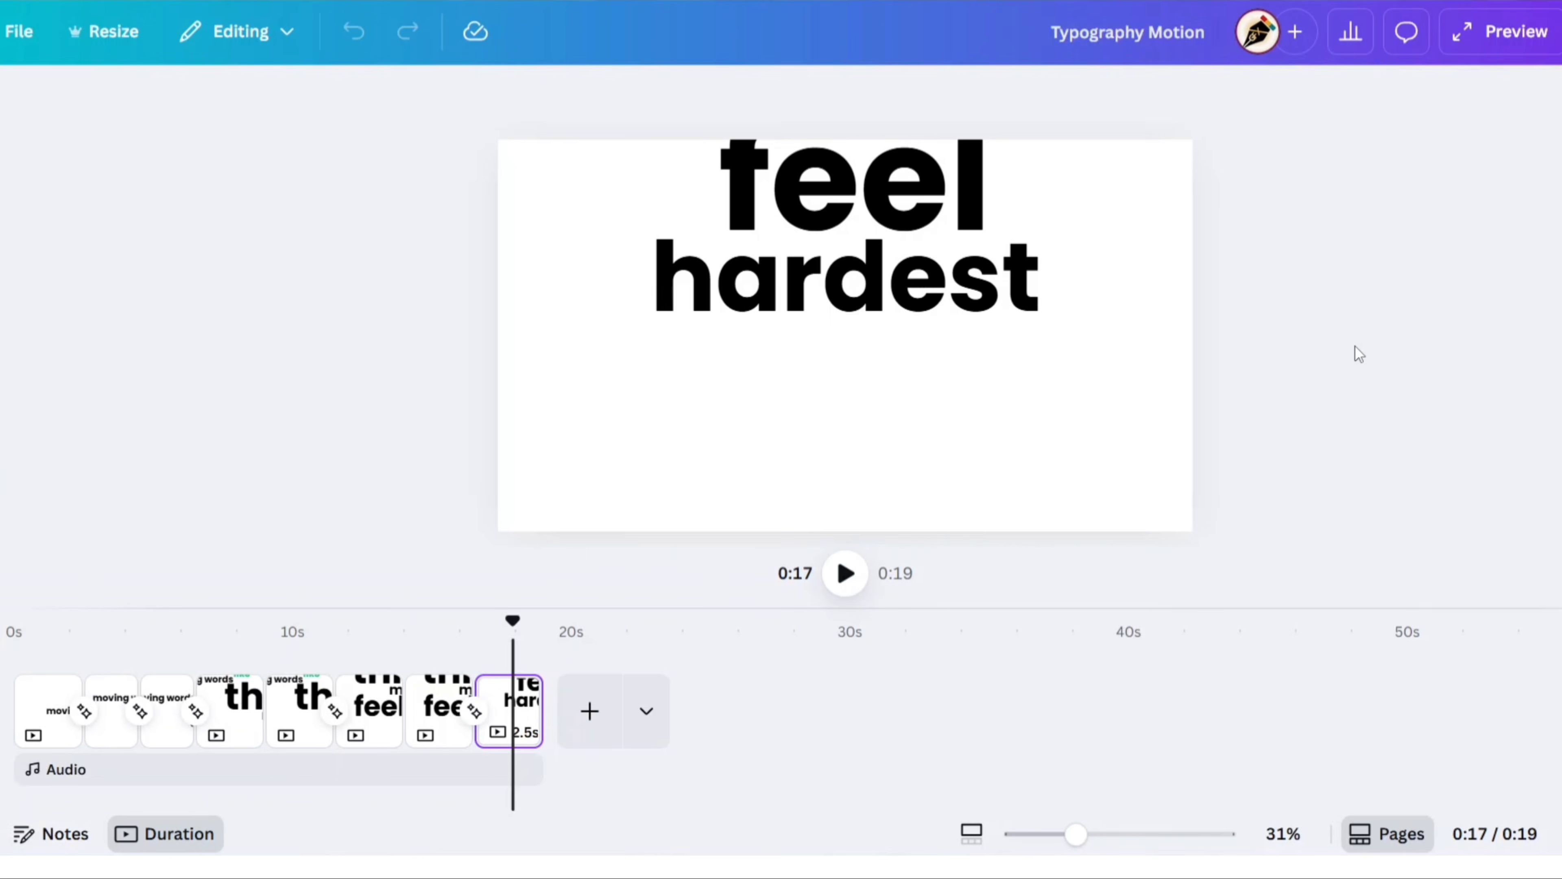
Duplicate the eighth page and remove the Ascend animation from "hardest" on the copy
{"action": "left_click", "coordinate": [510, 694]}
{"action": "left_click", "coordinate": [604, 345]}
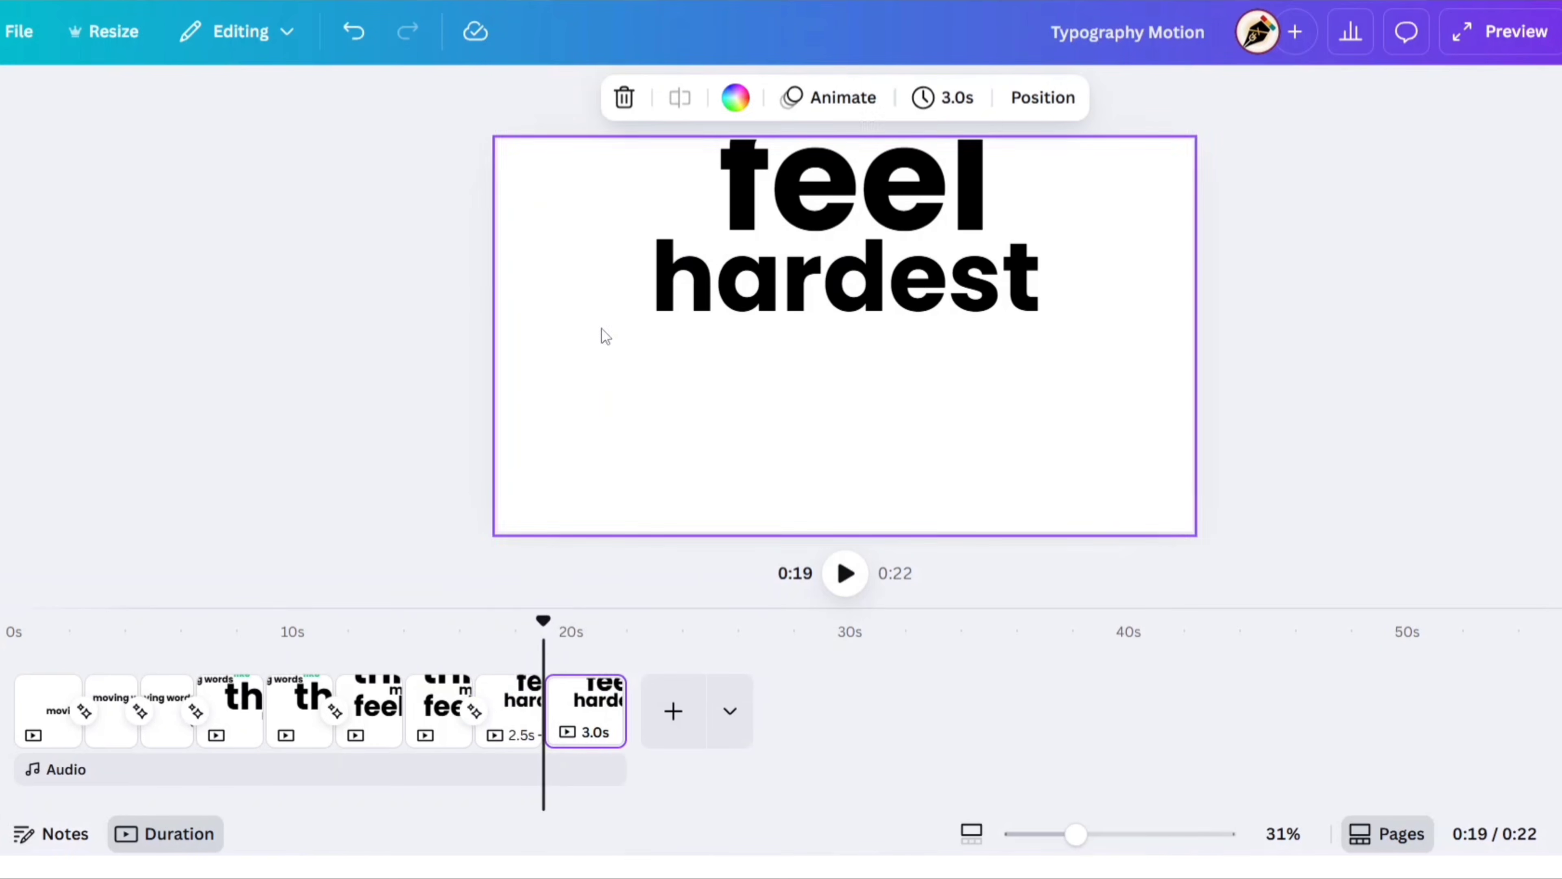
{"action": "left_click", "coordinate": [799, 314]}
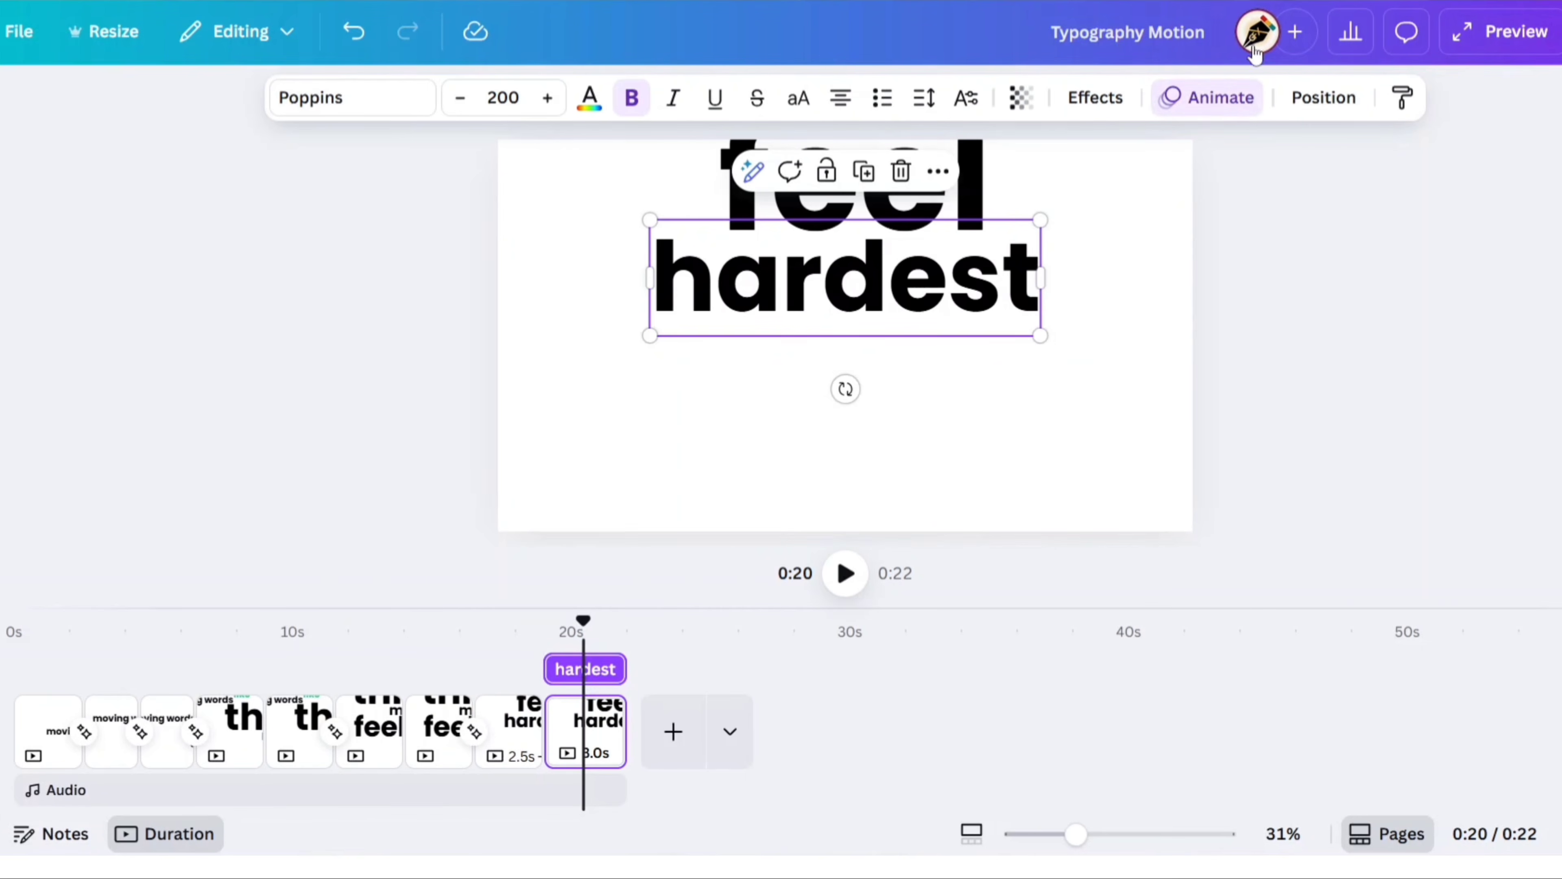
{"action": "left_click", "coordinate": [1200, 97]}
{"action": "left_click", "coordinate": [80, 766]}
{"action": "left_click", "coordinate": [363, 164]}
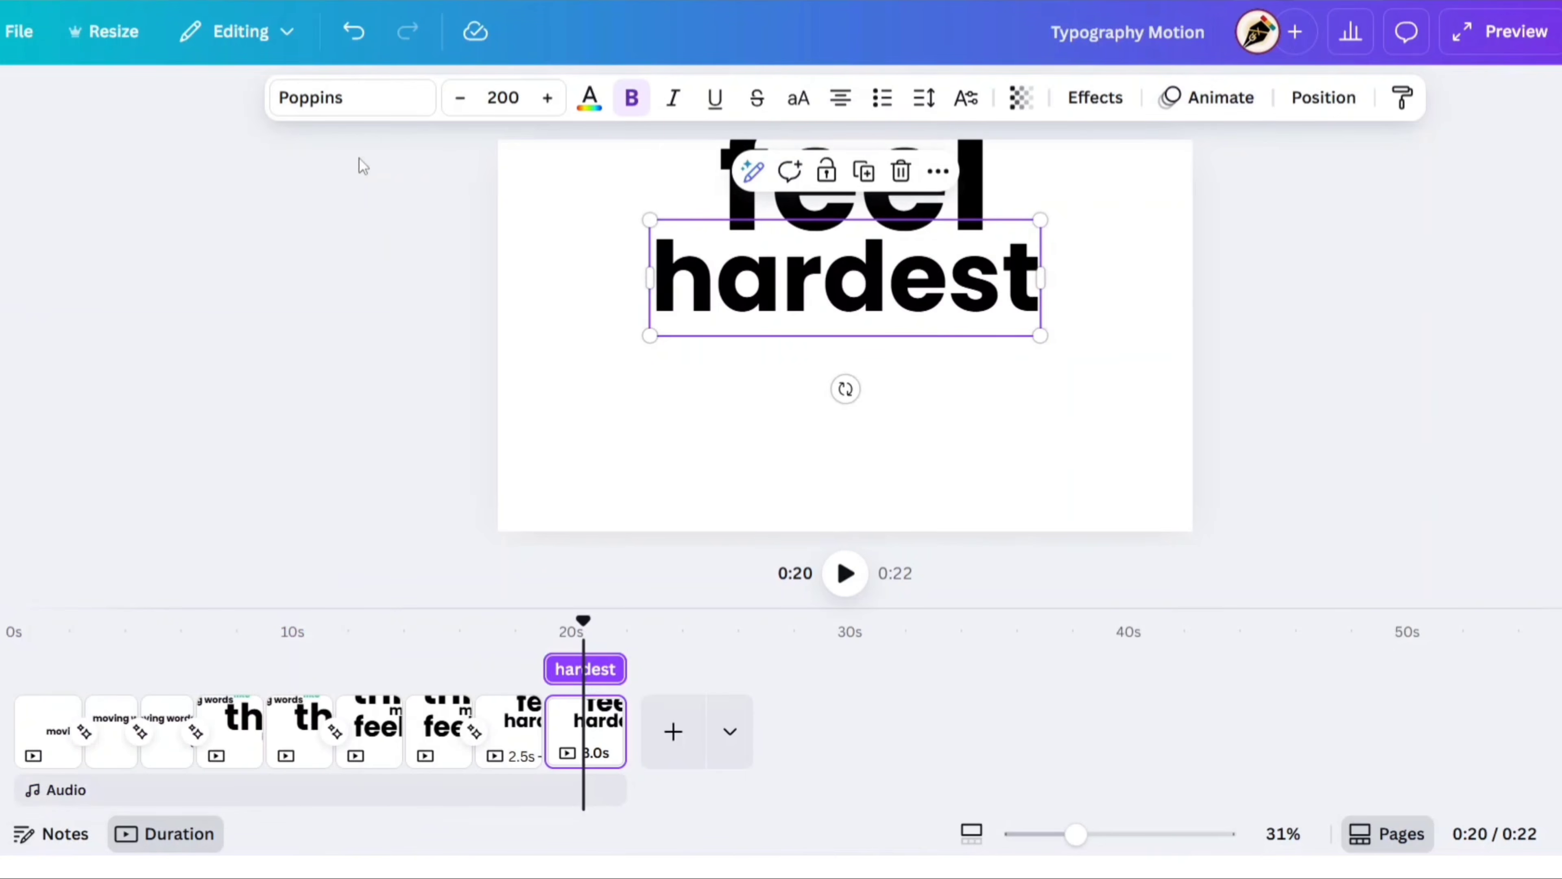
Group "hardest" with the word group on the ninth page, and duplicate that page as the tenth
{"action": "left_click", "coordinate": [782, 208], "text": "shift"}
{"action": "left_click", "coordinate": [684, 385]}
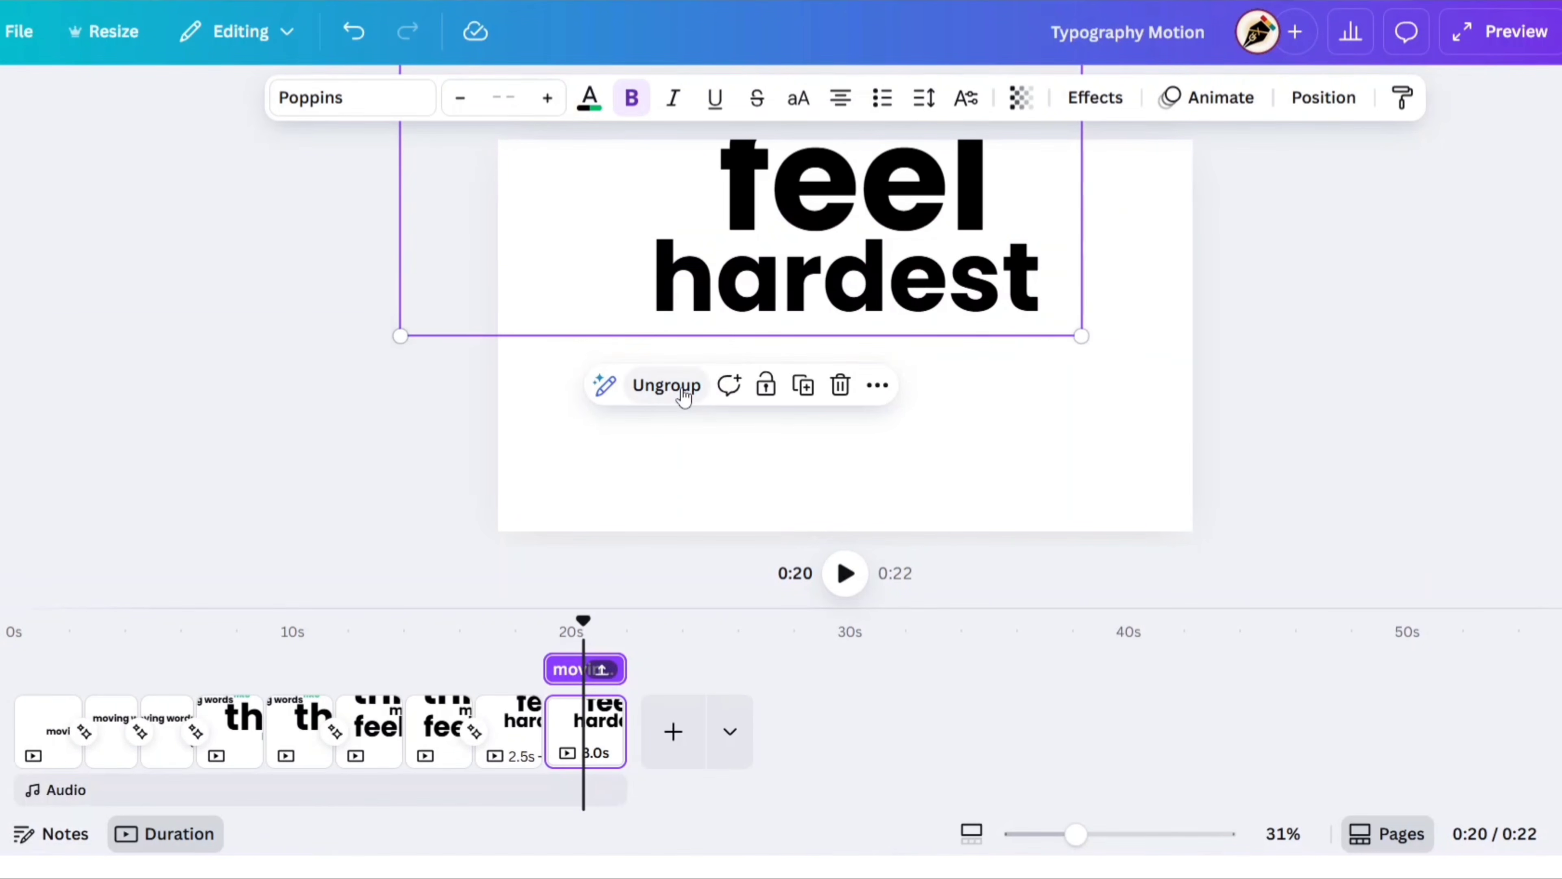
{"action": "right_click", "coordinate": [596, 715]}
{"action": "left_click", "coordinate": [671, 329]}
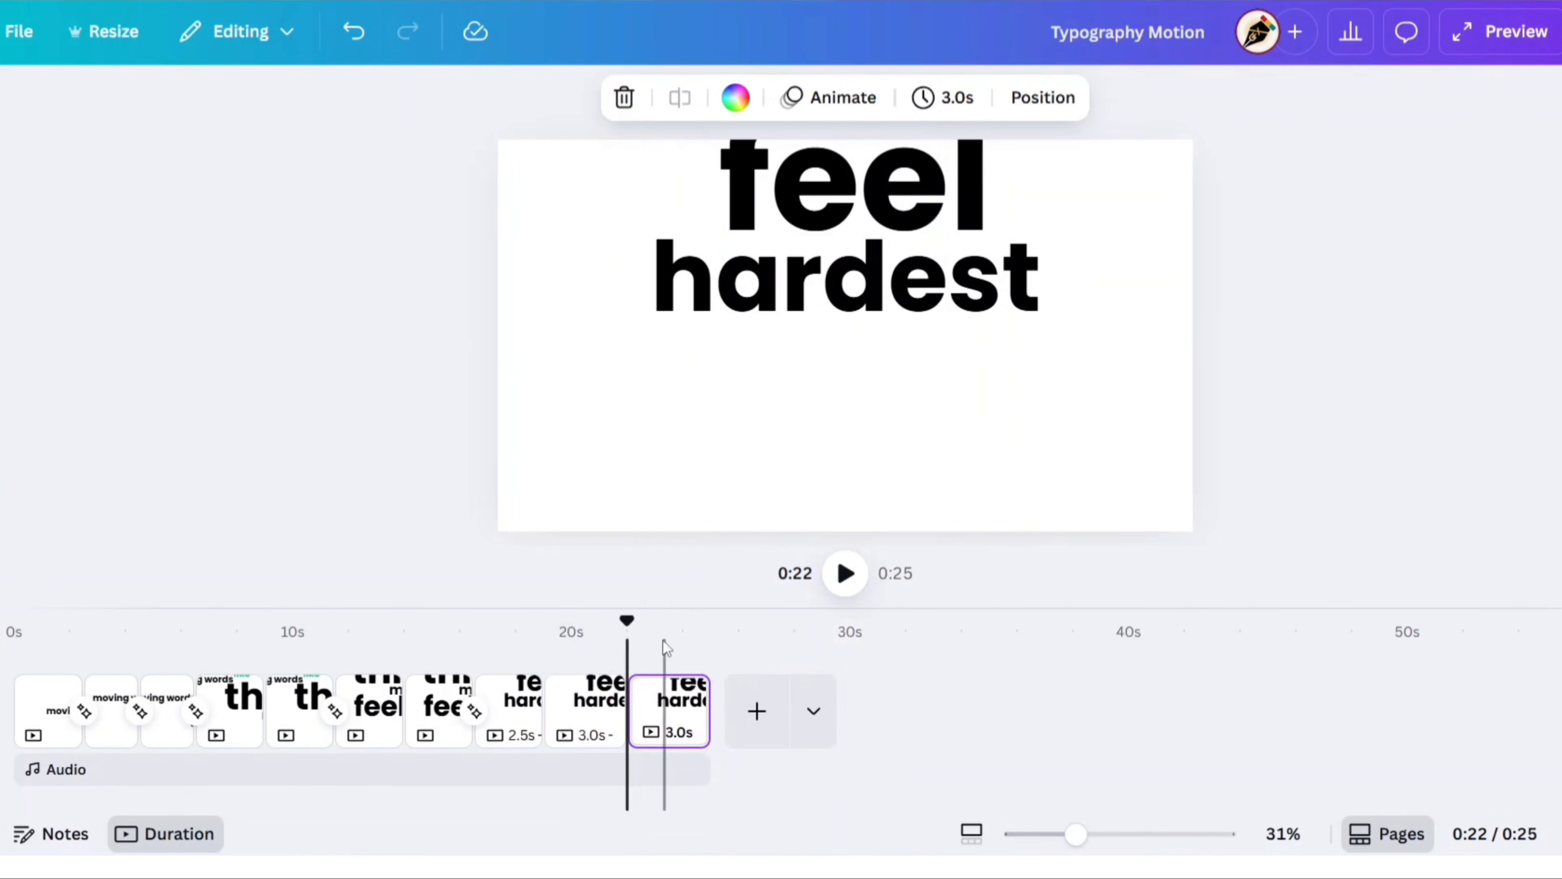
{"action": "left_click_drag", "start_coordinate": [640, 627], "coordinate": [661, 629]}
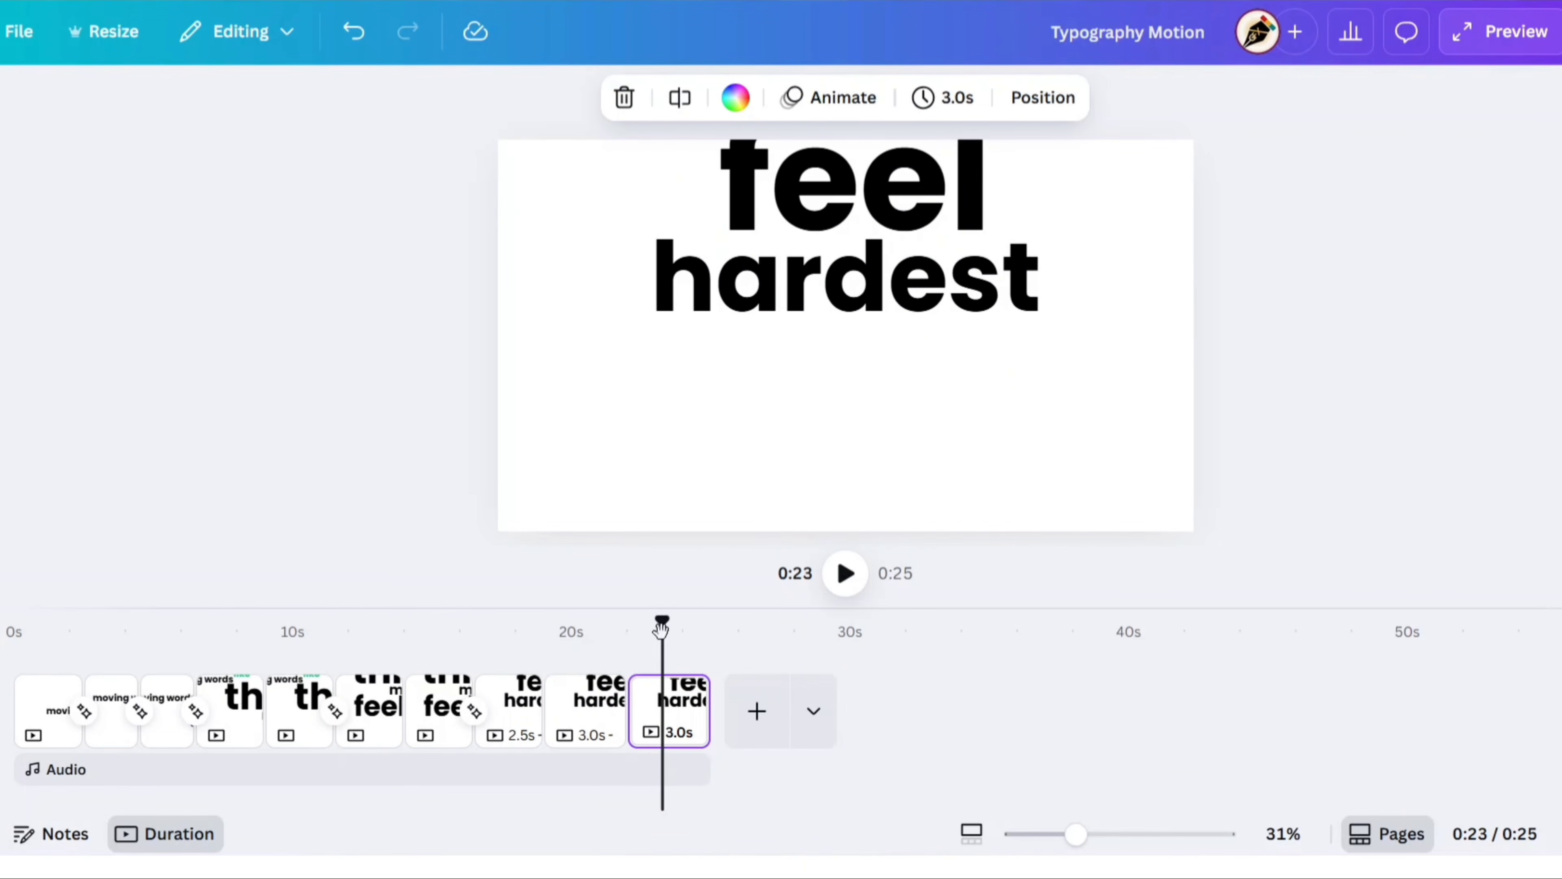
Add a new text "but" on the tenth page with a font size of 550
{"action": "type", "text": "text"}
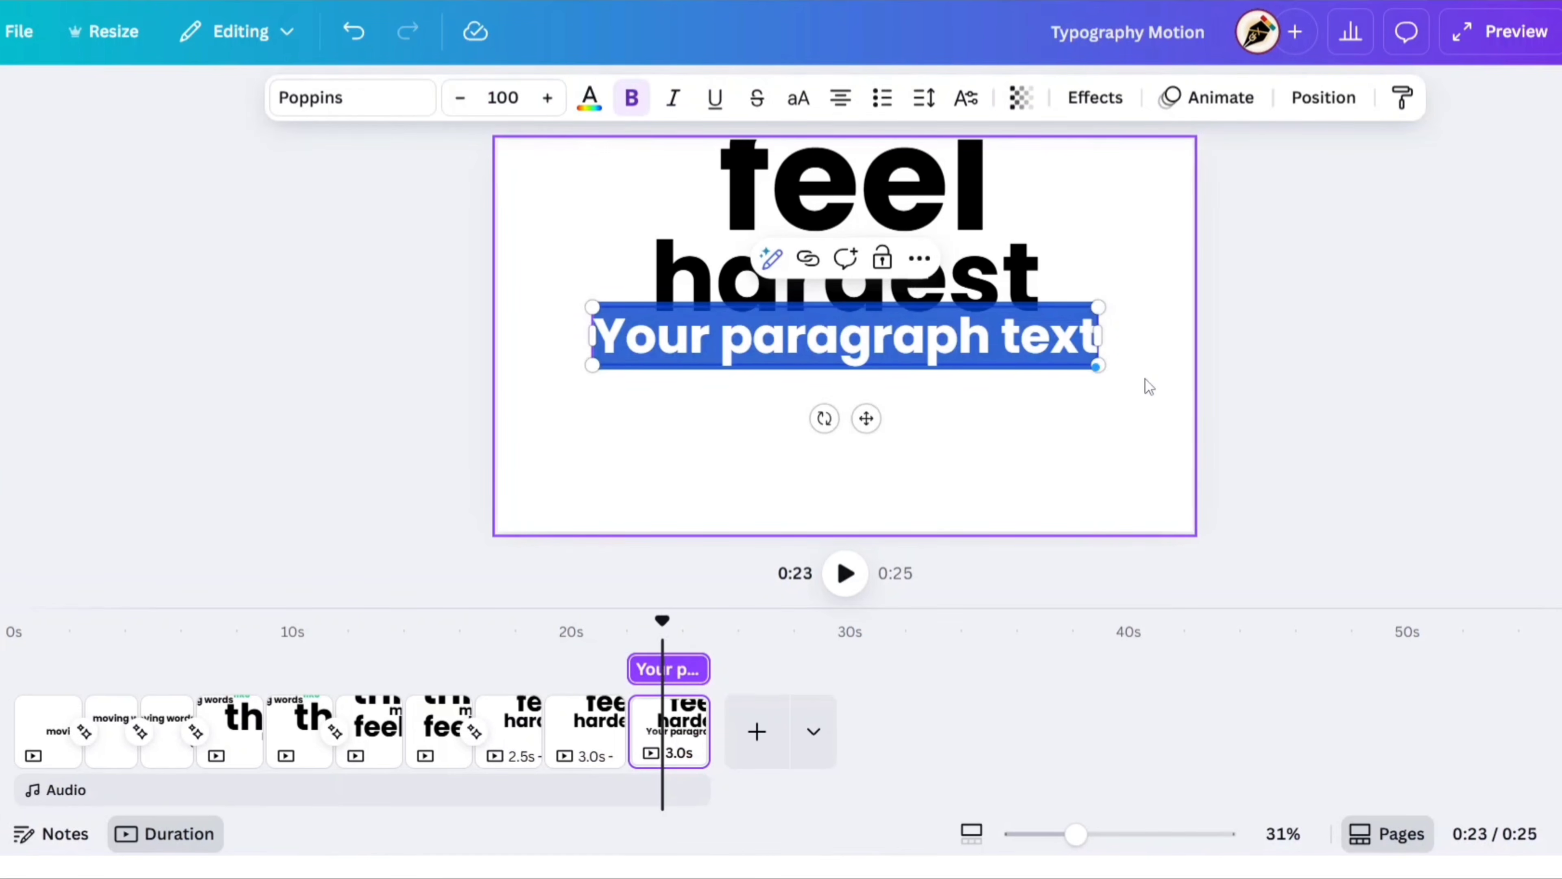
{"action": "type", "text": "but"}
{"action": "left_click", "coordinate": [526, 97]}
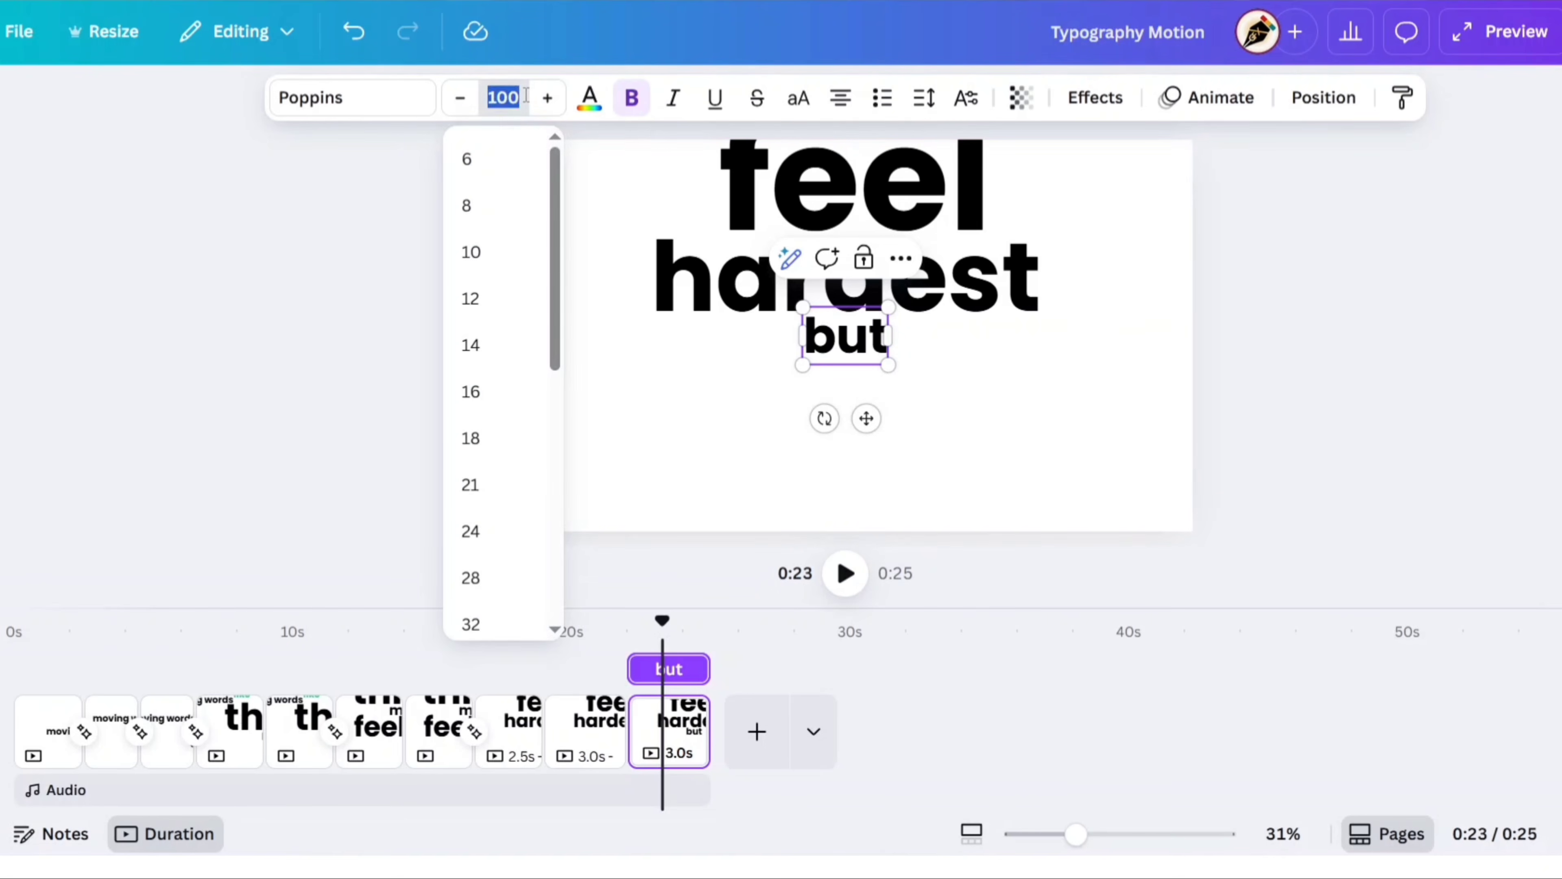
{"action": "key", "text": "Return"}
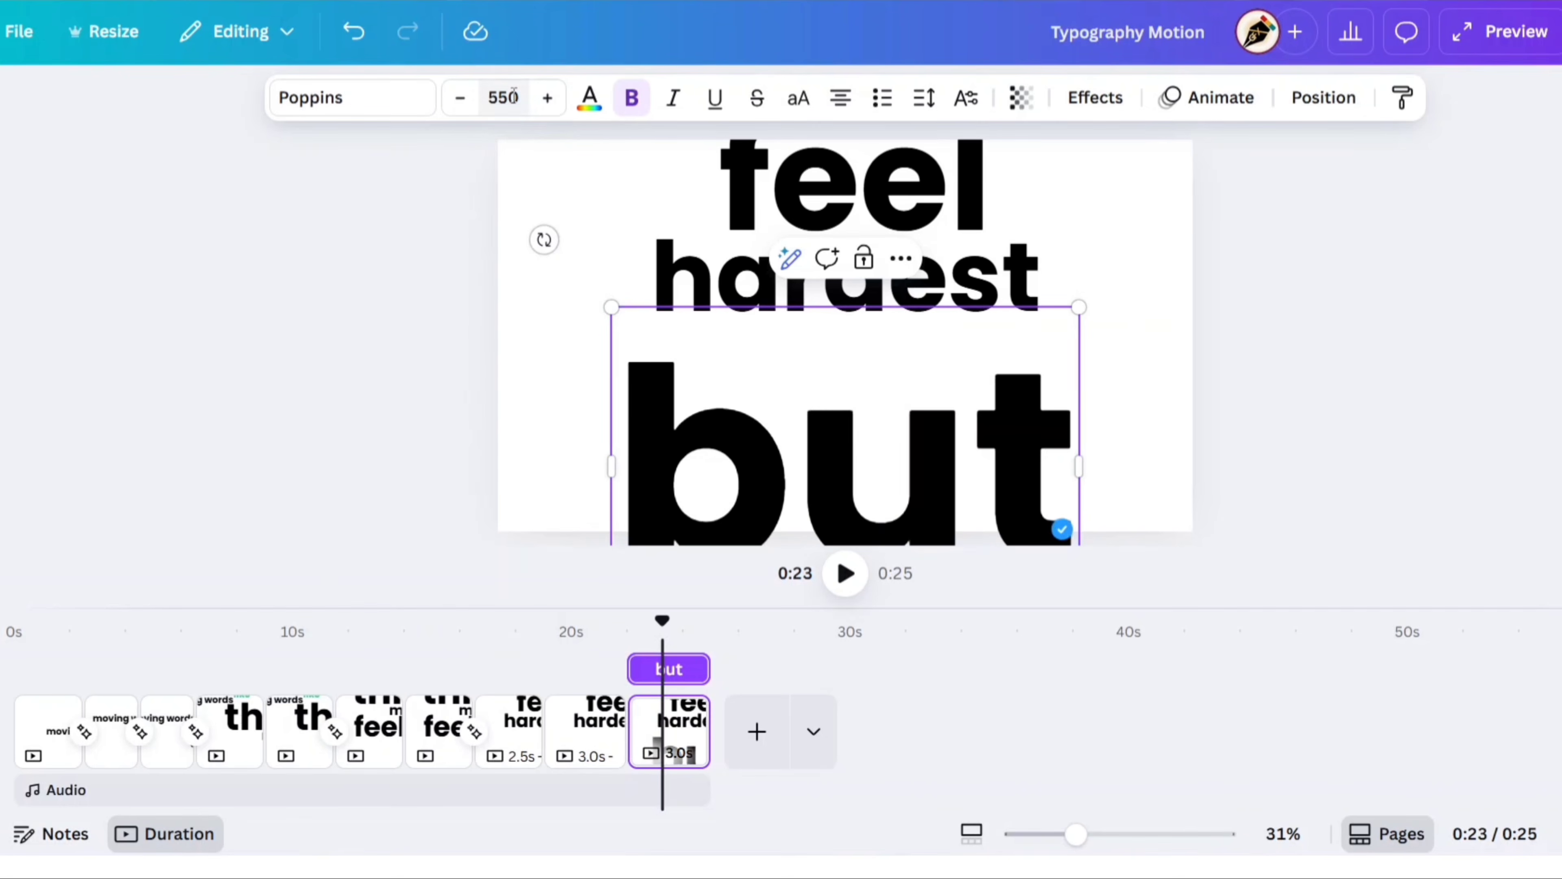
Change the text colour of "but" to green
{"action": "left_click", "coordinate": [589, 98]}
{"action": "left_click", "coordinate": [141, 336]}
{"action": "left_click", "coordinate": [362, 165]}
{"action": "left_click", "coordinate": [423, 313]}
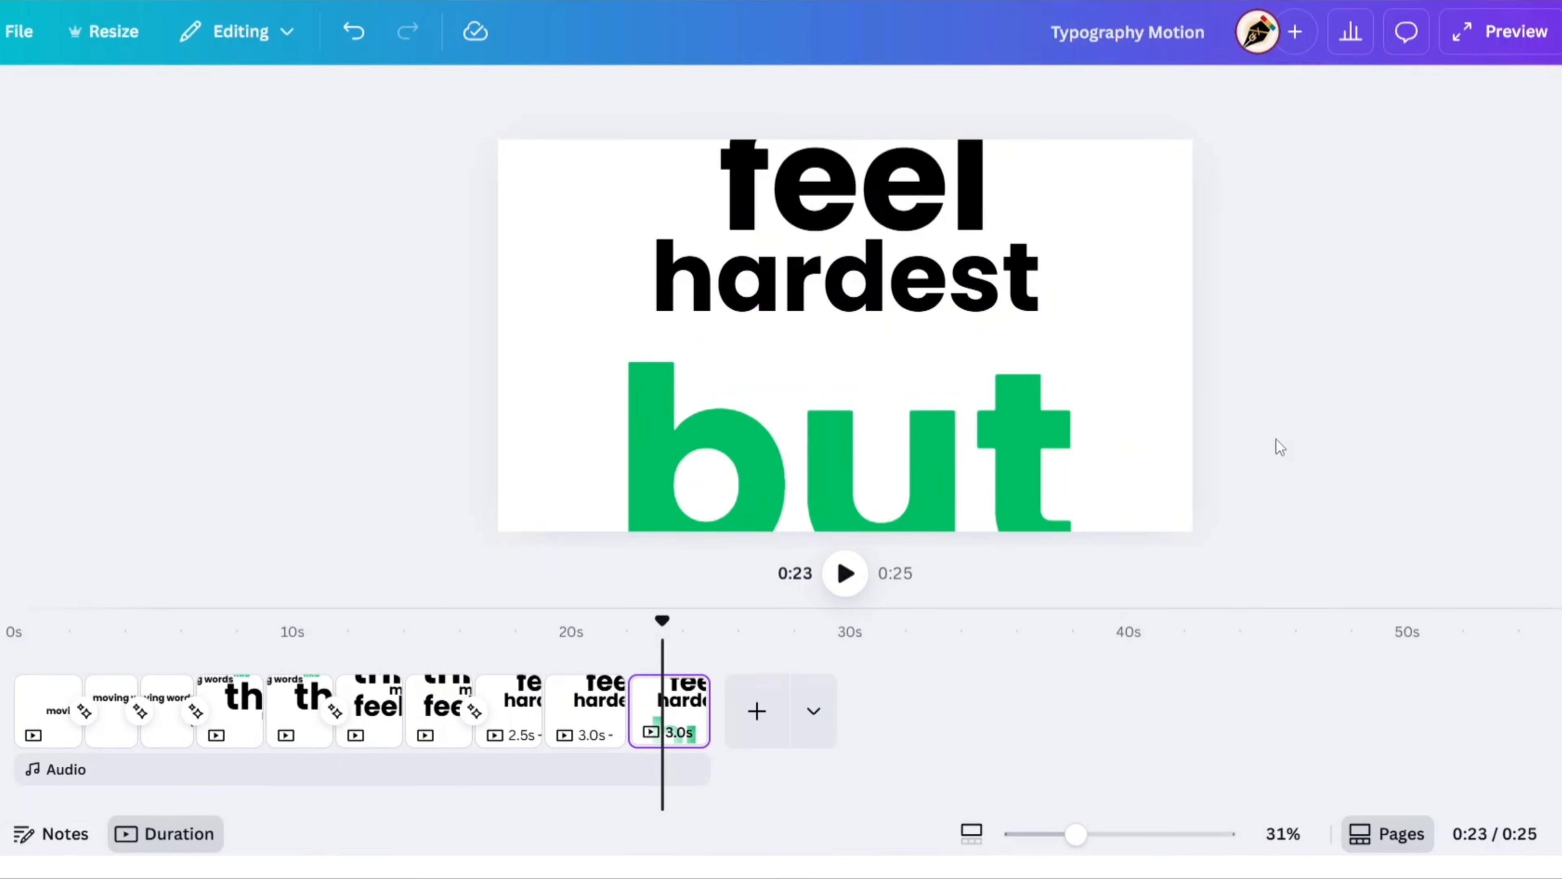
Scale down the black word group on the tenth page and position it roughly centred above "but"
{"action": "left_click", "coordinate": [1012, 286]}
{"action": "left_click_drag", "start_coordinate": [1083, 333], "coordinate": [1007, 275]}
{"action": "left_click_drag", "start_coordinate": [848, 253], "coordinate": [894, 253]}
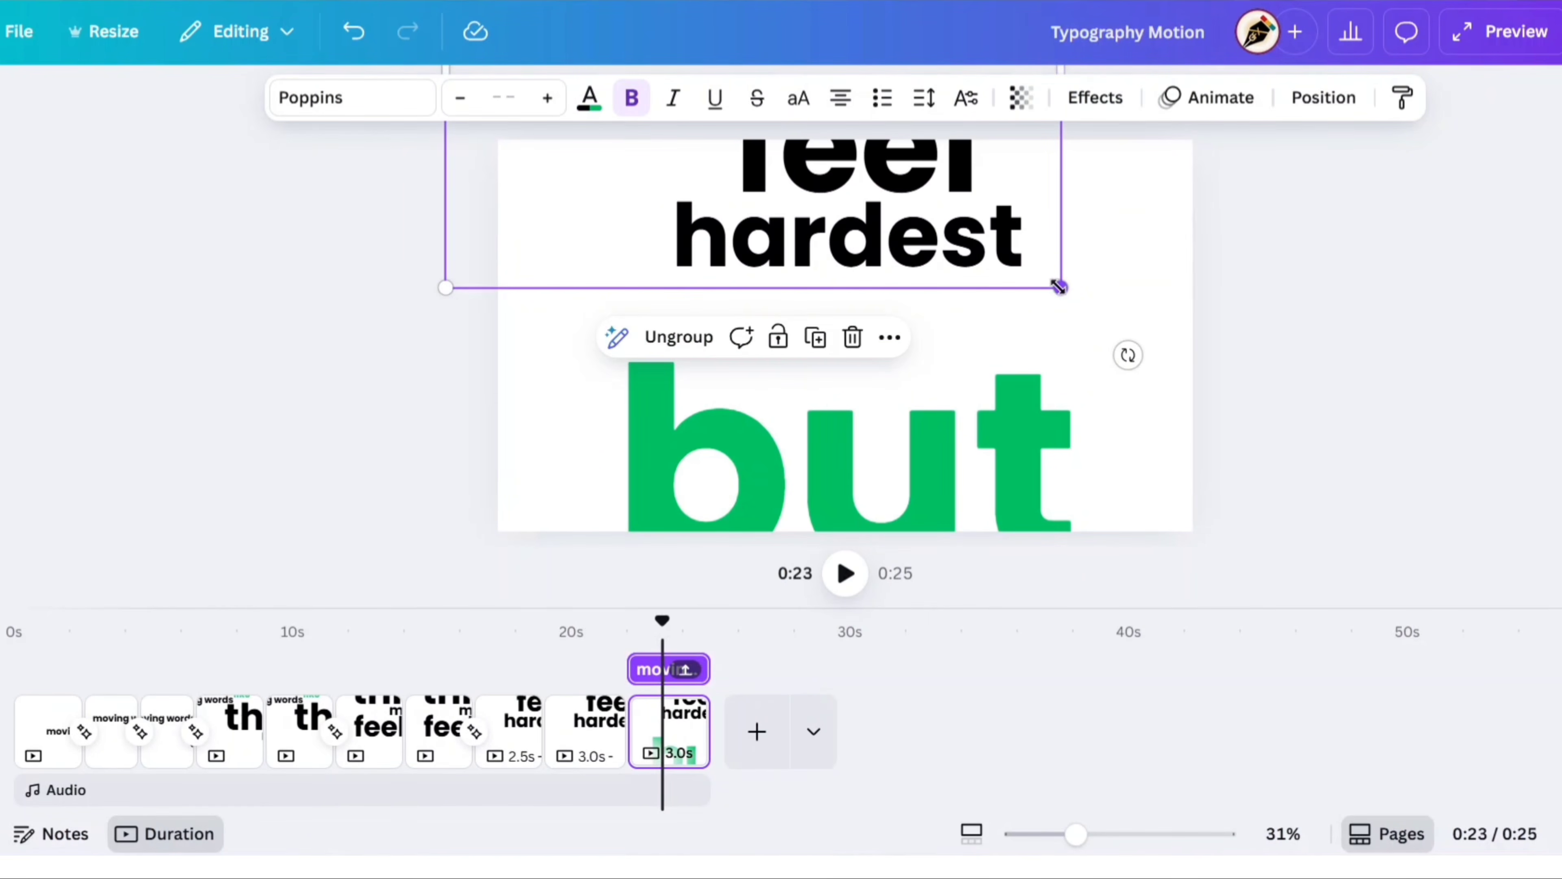
{"action": "left_click_drag", "start_coordinate": [1060, 287], "coordinate": [1008, 249]}
{"action": "left_click_drag", "start_coordinate": [862, 213], "coordinate": [899, 233]}
Move "but" up to the centre of the tenth page, then shrink the black word group and place it directly above
{"action": "left_click", "coordinate": [846, 413]}
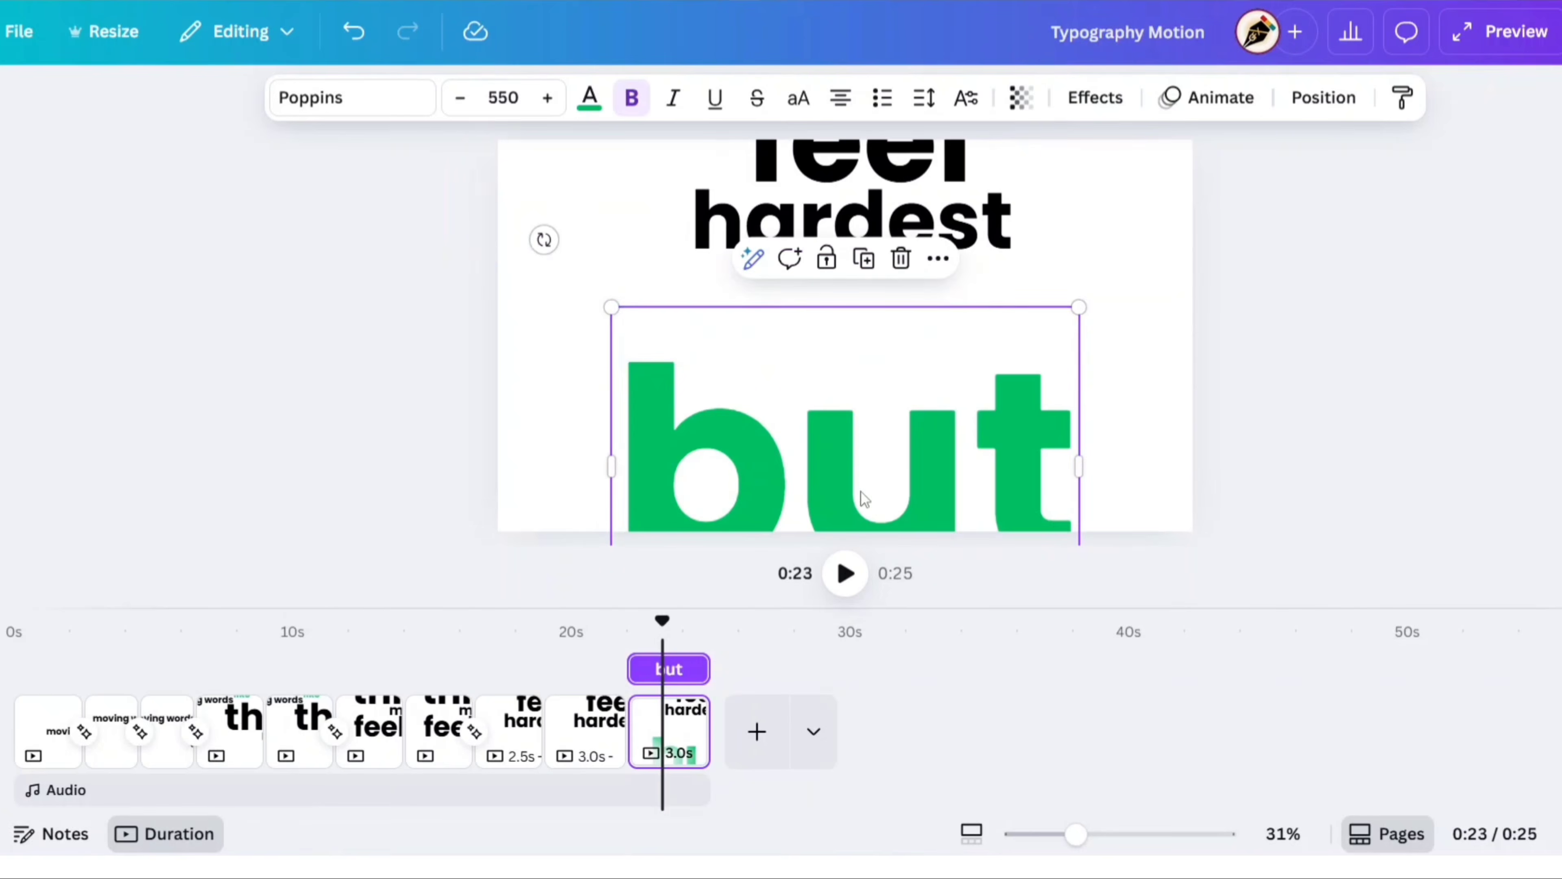
{"action": "left_click_drag", "start_coordinate": [862, 492], "coordinate": [860, 366]}
{"action": "left_click", "coordinate": [894, 161]}
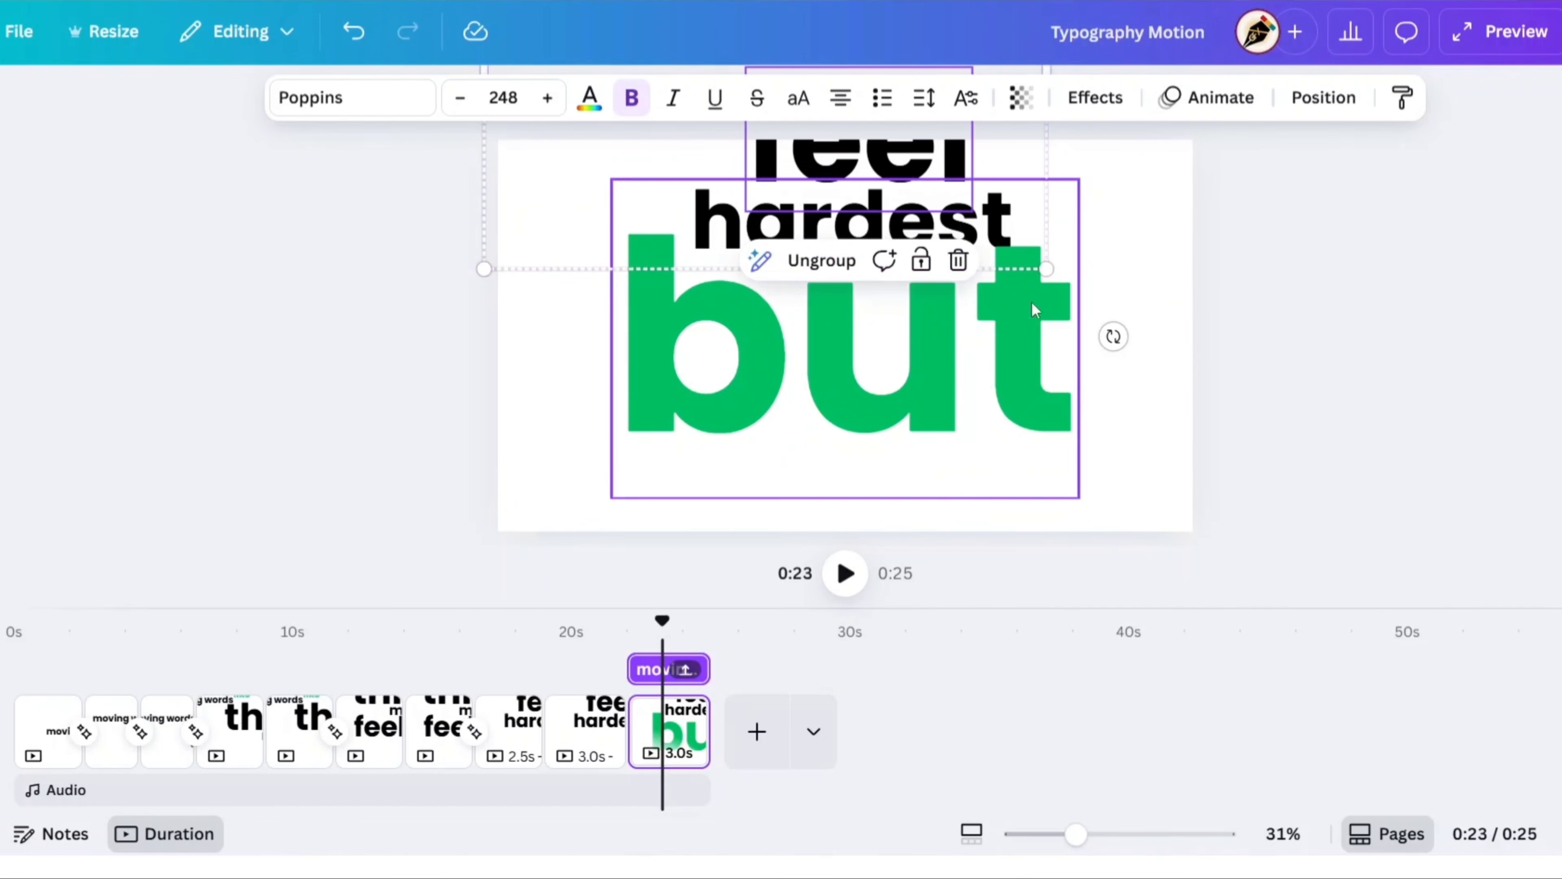
{"action": "left_click_drag", "start_coordinate": [1043, 266], "coordinate": [983, 237]}
{"action": "left_click_drag", "start_coordinate": [838, 169], "coordinate": [852, 222]}
{"action": "left_click", "coordinate": [1277, 365]}
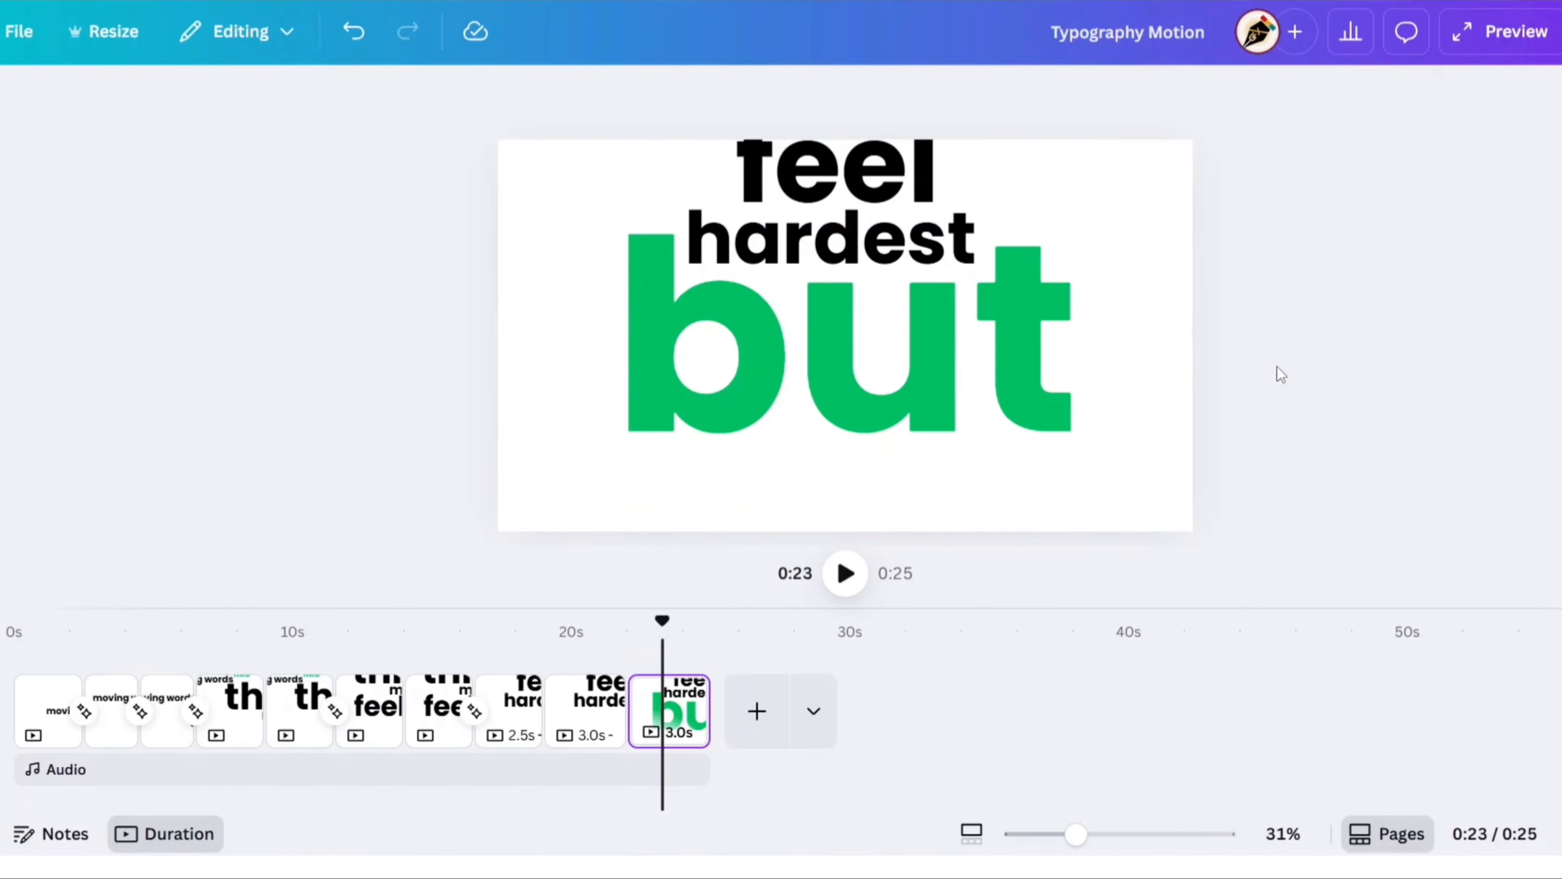
Apply the Ascend animation to "but" on the tenth page, on enter with the Word writing style
{"action": "left_click", "coordinate": [982, 356]}
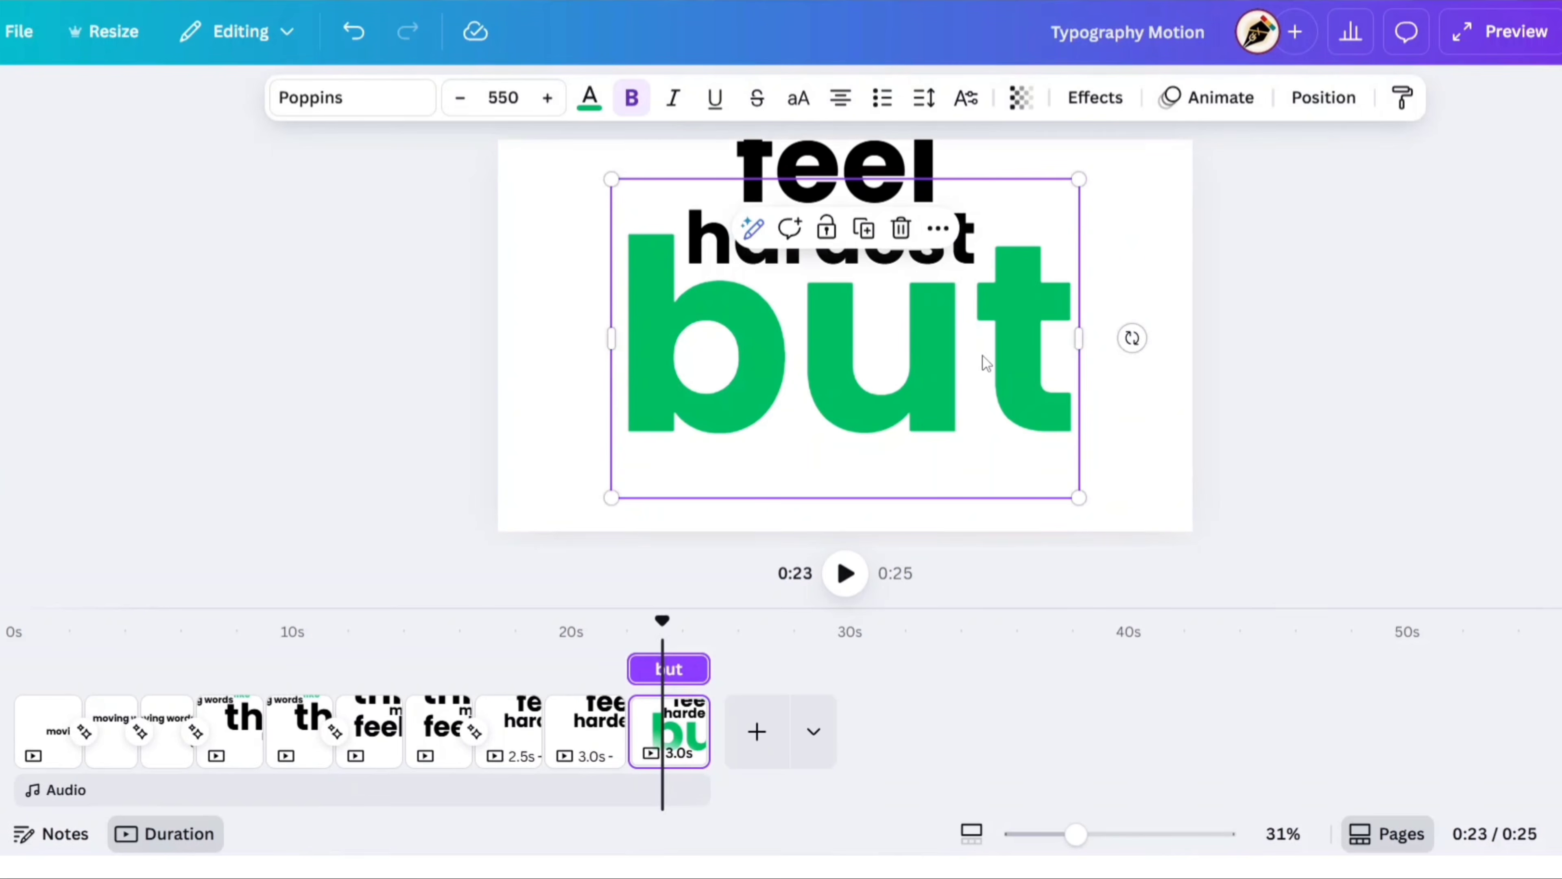
{"action": "left_click", "coordinate": [1242, 105]}
{"action": "left_click", "coordinate": [178, 609]}
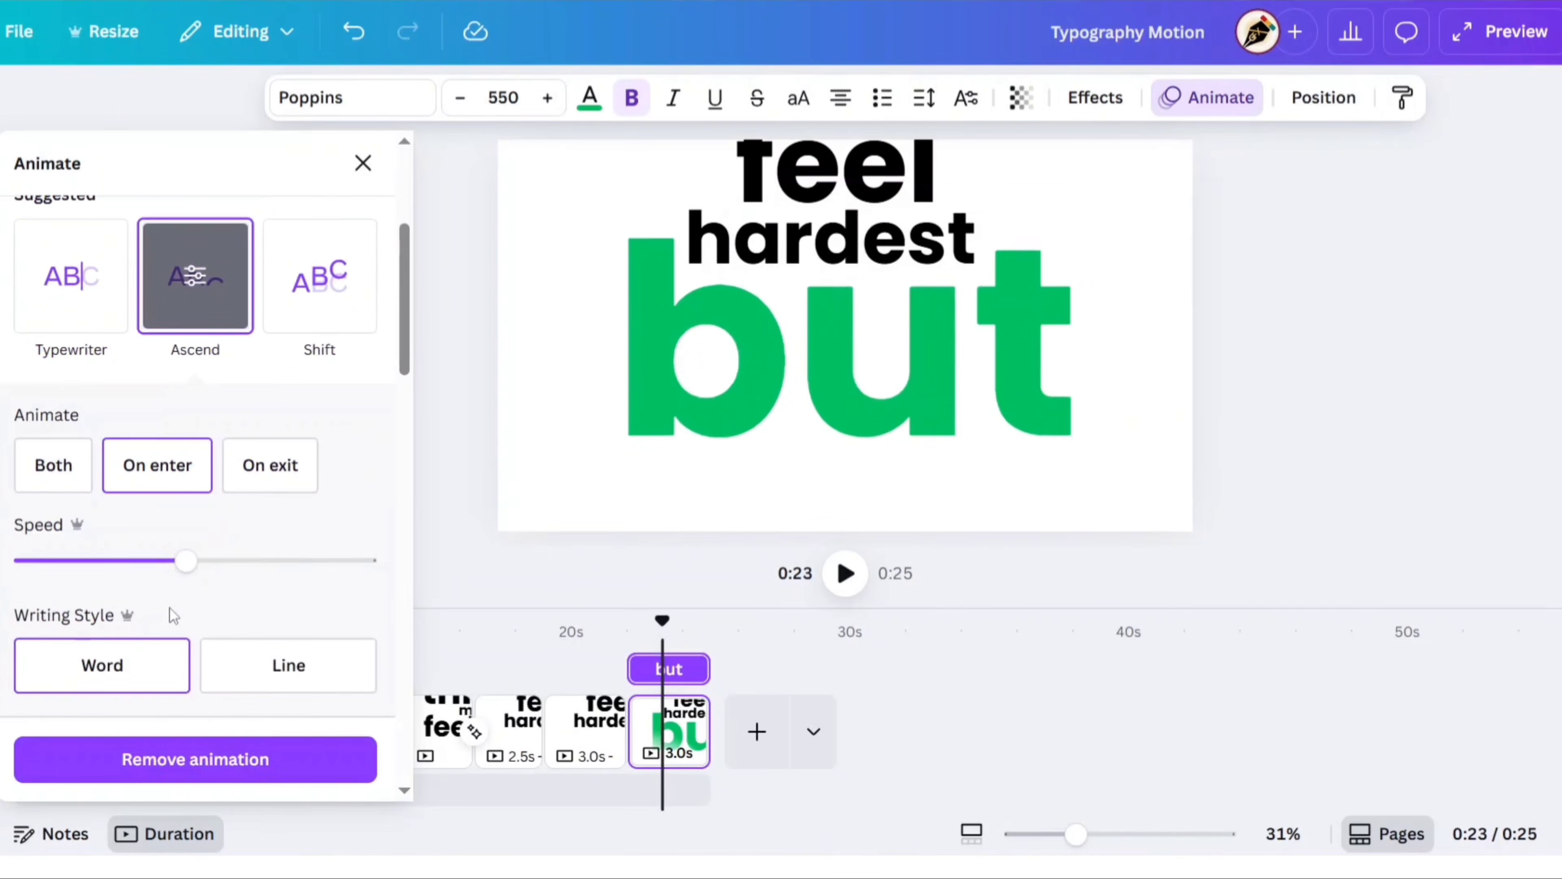
{"action": "left_click", "coordinate": [362, 163]}
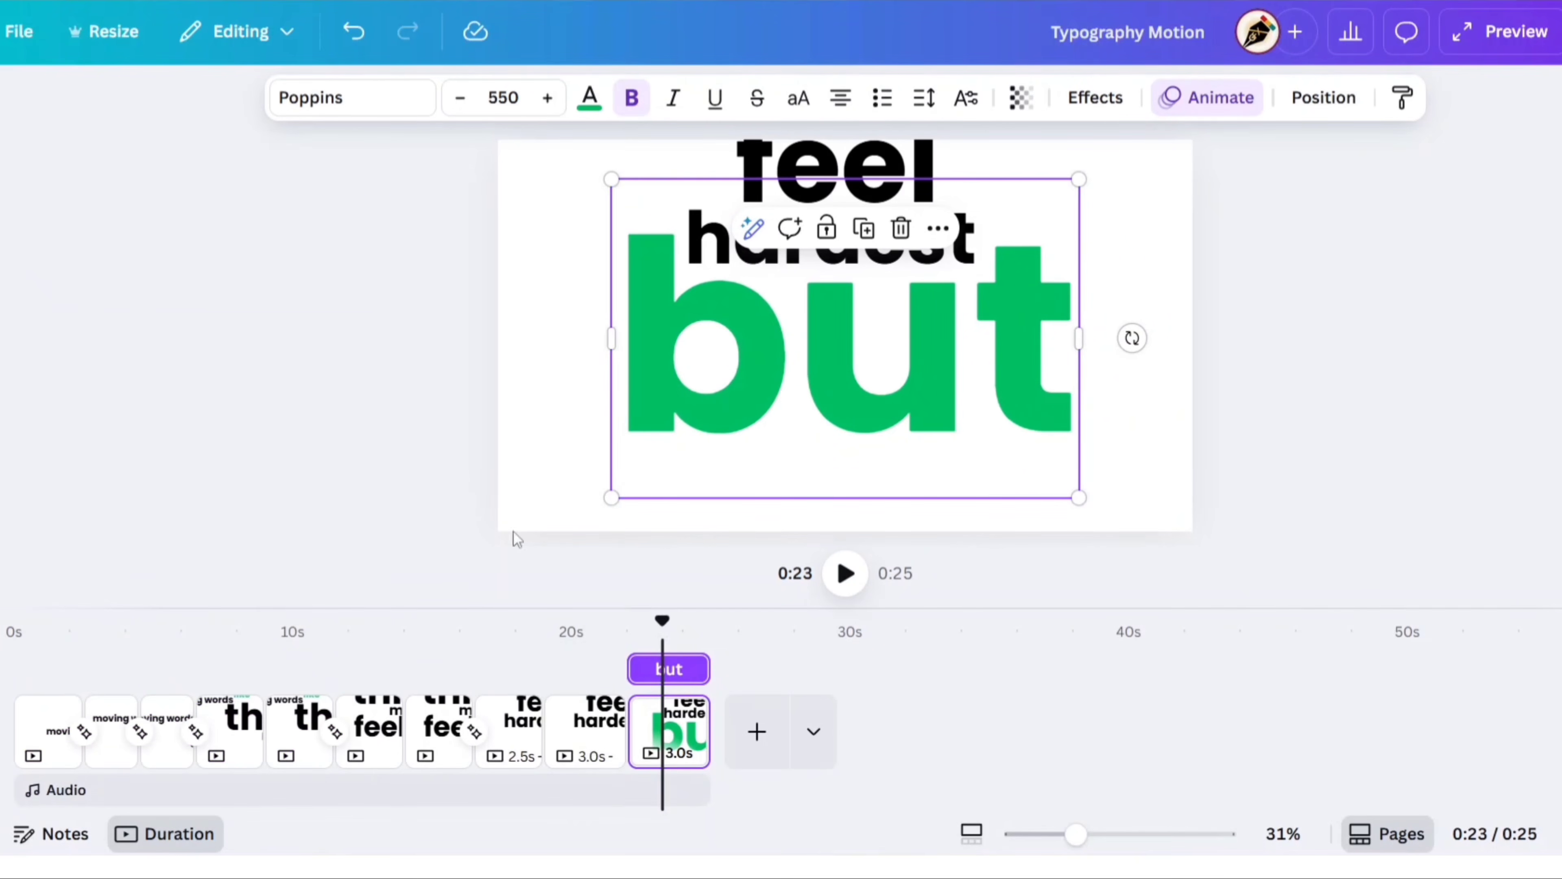
Add a Match & Move transition between the ninth and tenth pages
{"action": "left_click", "coordinate": [627, 731]}
{"action": "left_click", "coordinate": [116, 722]}
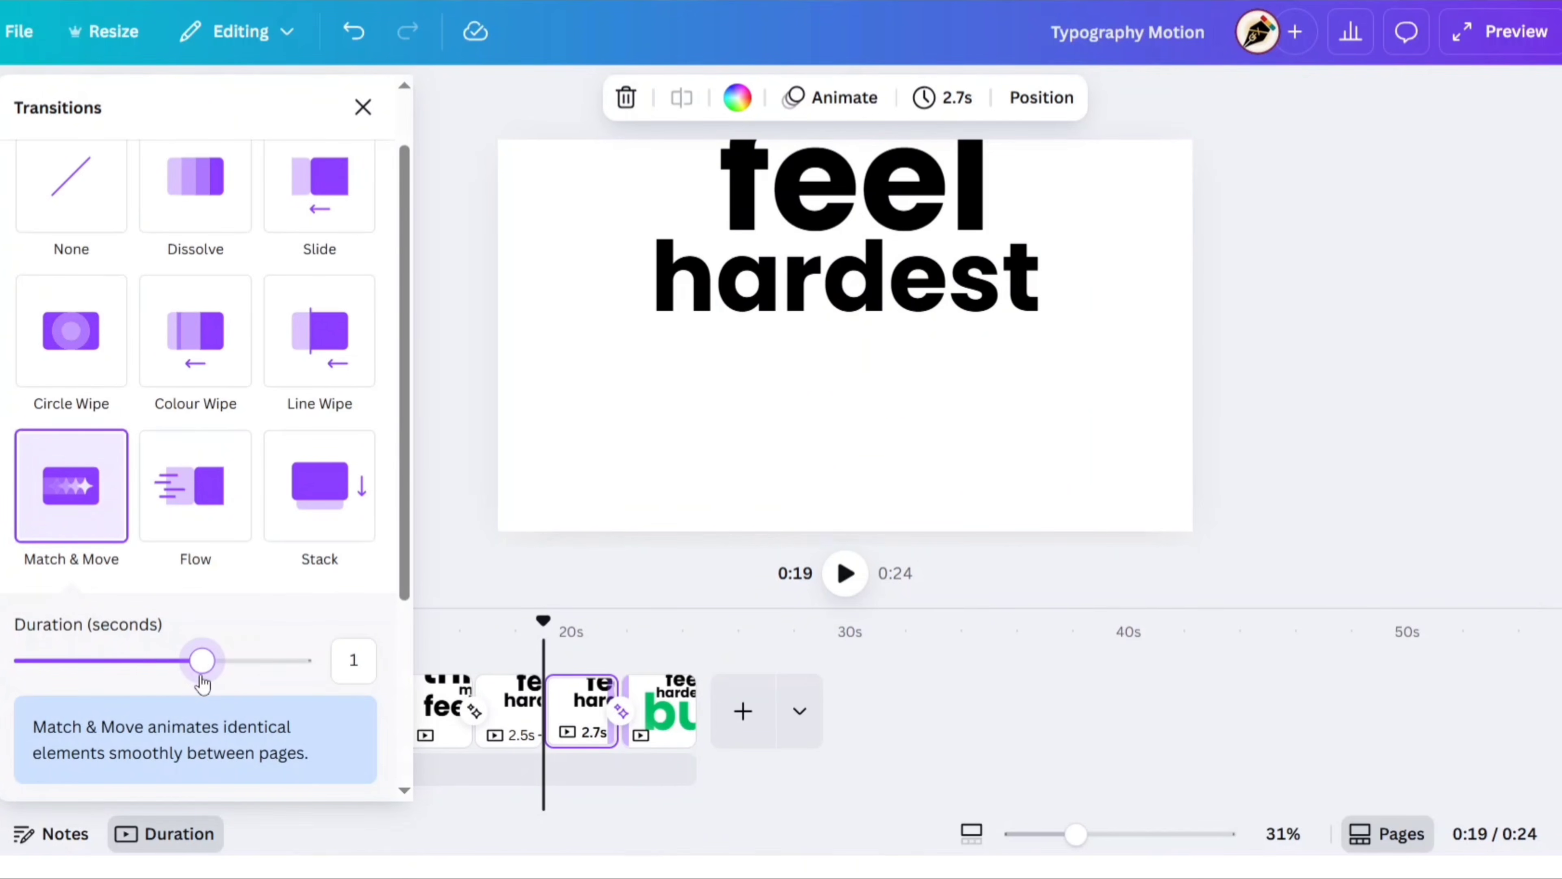
{"action": "left_click", "coordinate": [363, 107]}
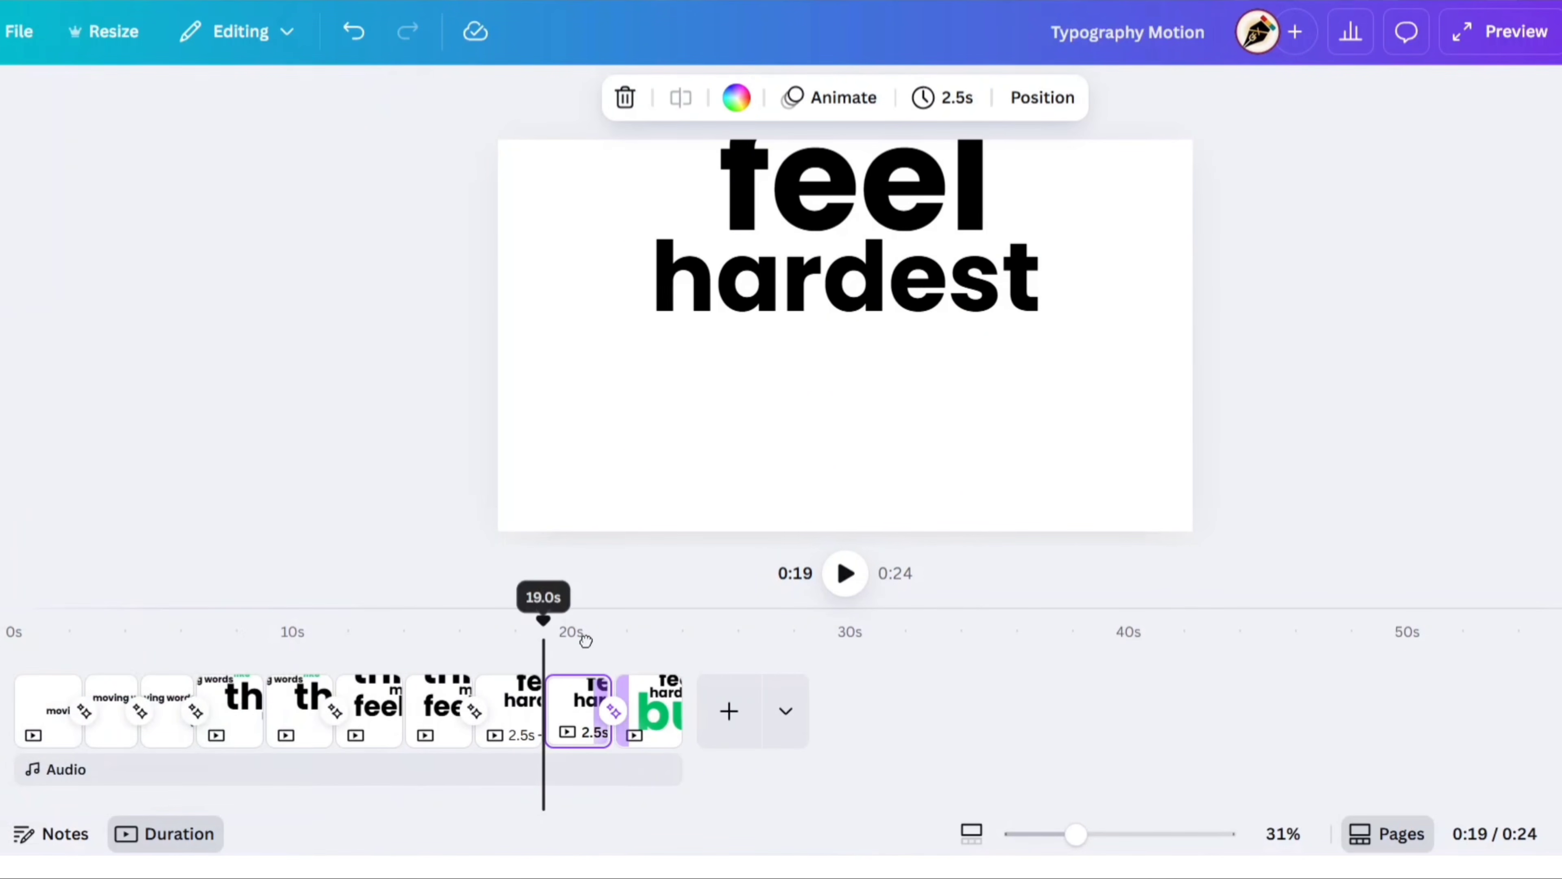
Duplicate the tenth page as the eleventh
{"action": "left_click", "coordinate": [646, 634]}
{"action": "left_click", "coordinate": [651, 694]}
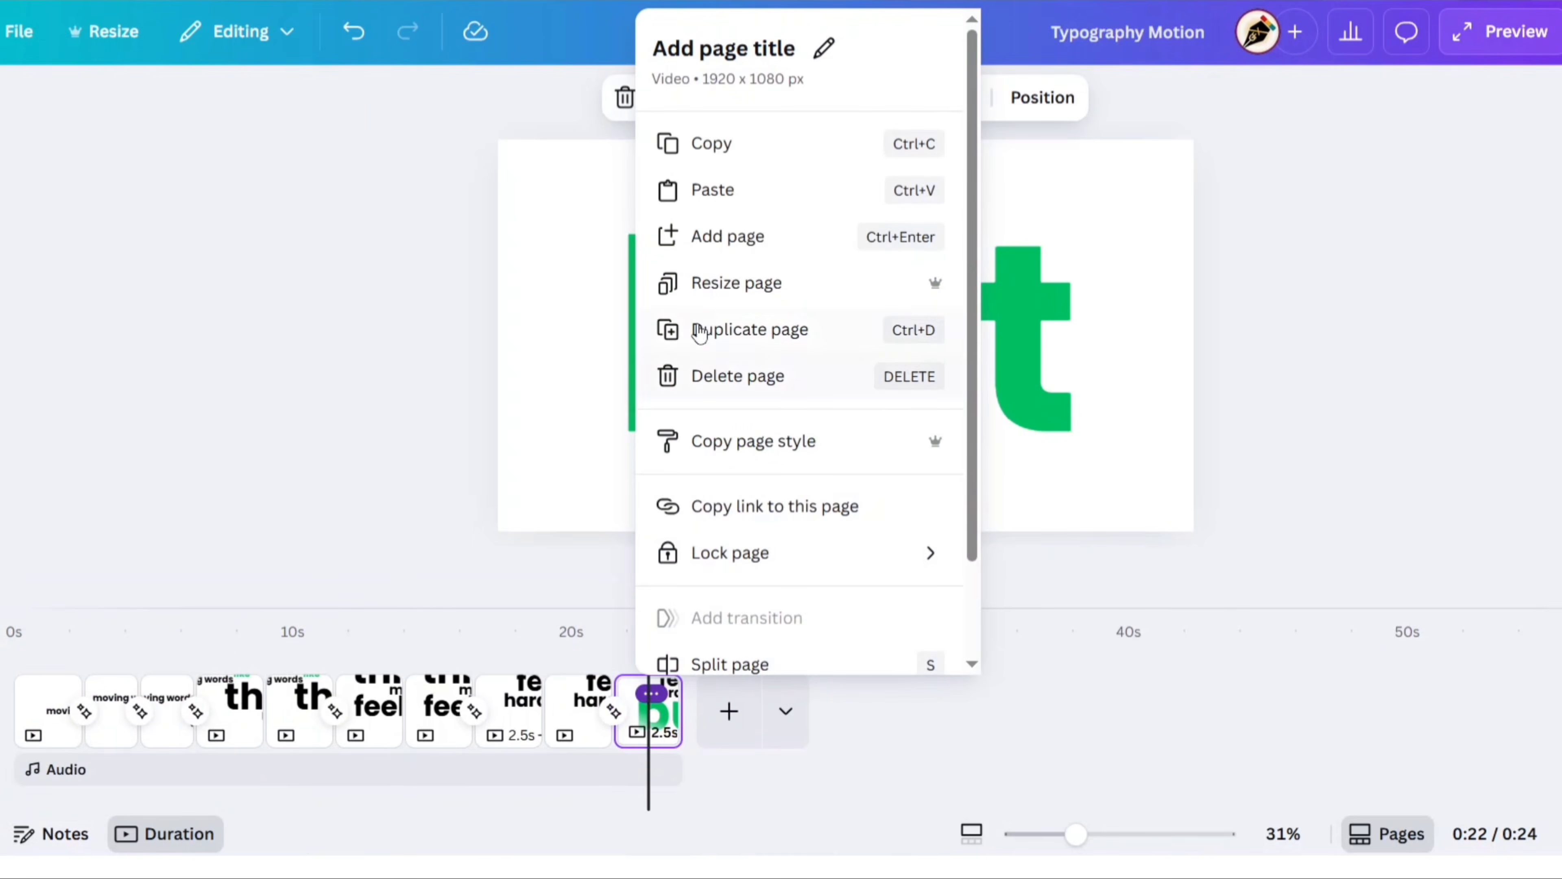
{"action": "left_click", "coordinate": [700, 332]}
Remove the animation from "but" on the eleventh page
{"action": "left_click_drag", "start_coordinate": [683, 625], "coordinate": [731, 623]}
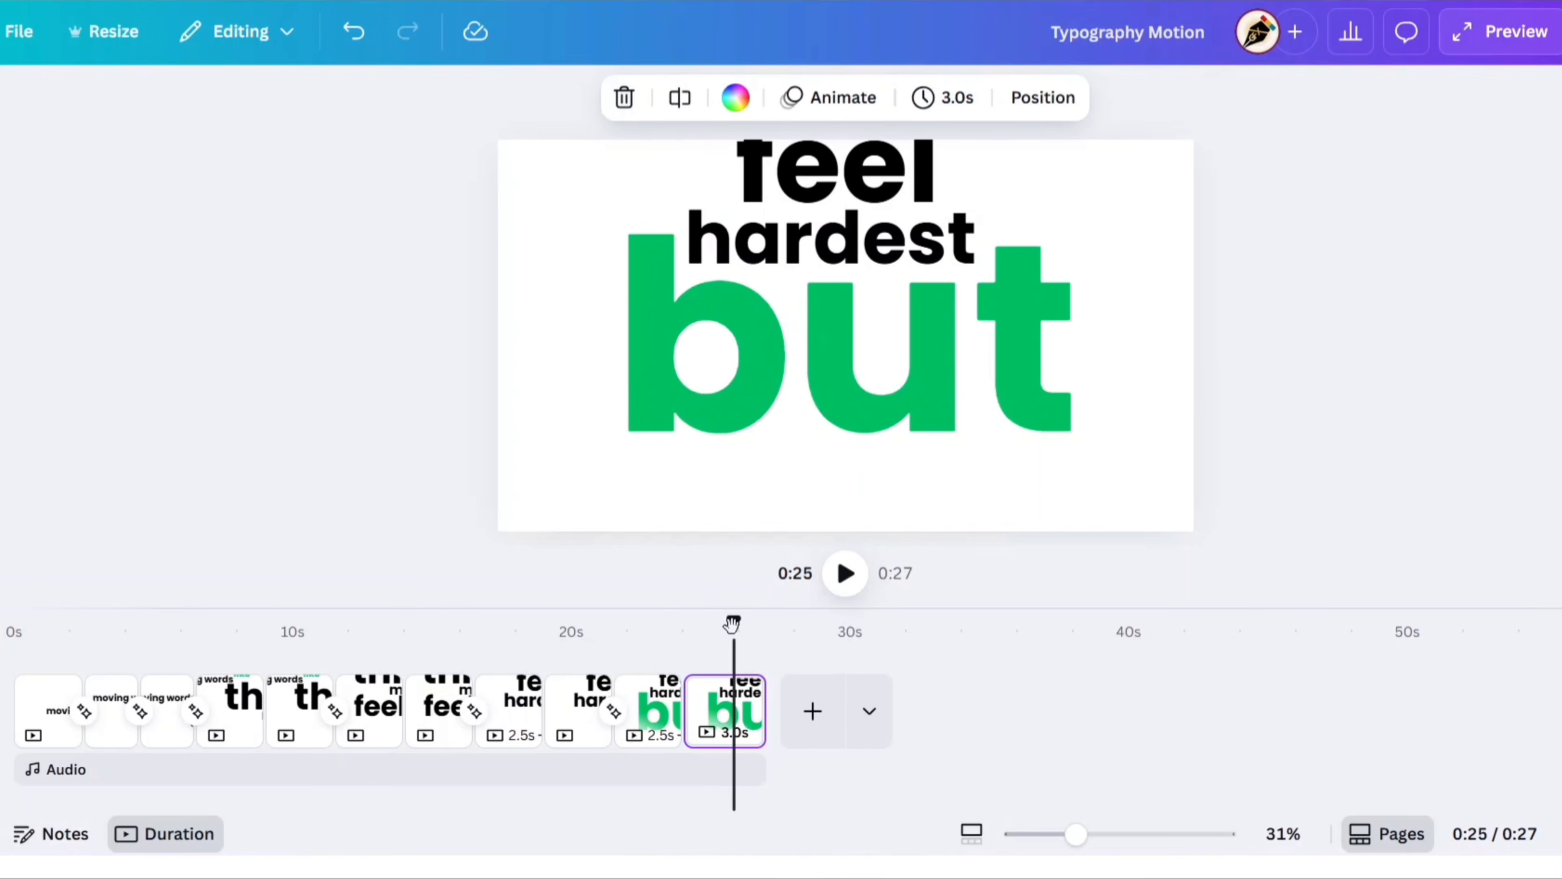
{"action": "left_click", "coordinate": [933, 404]}
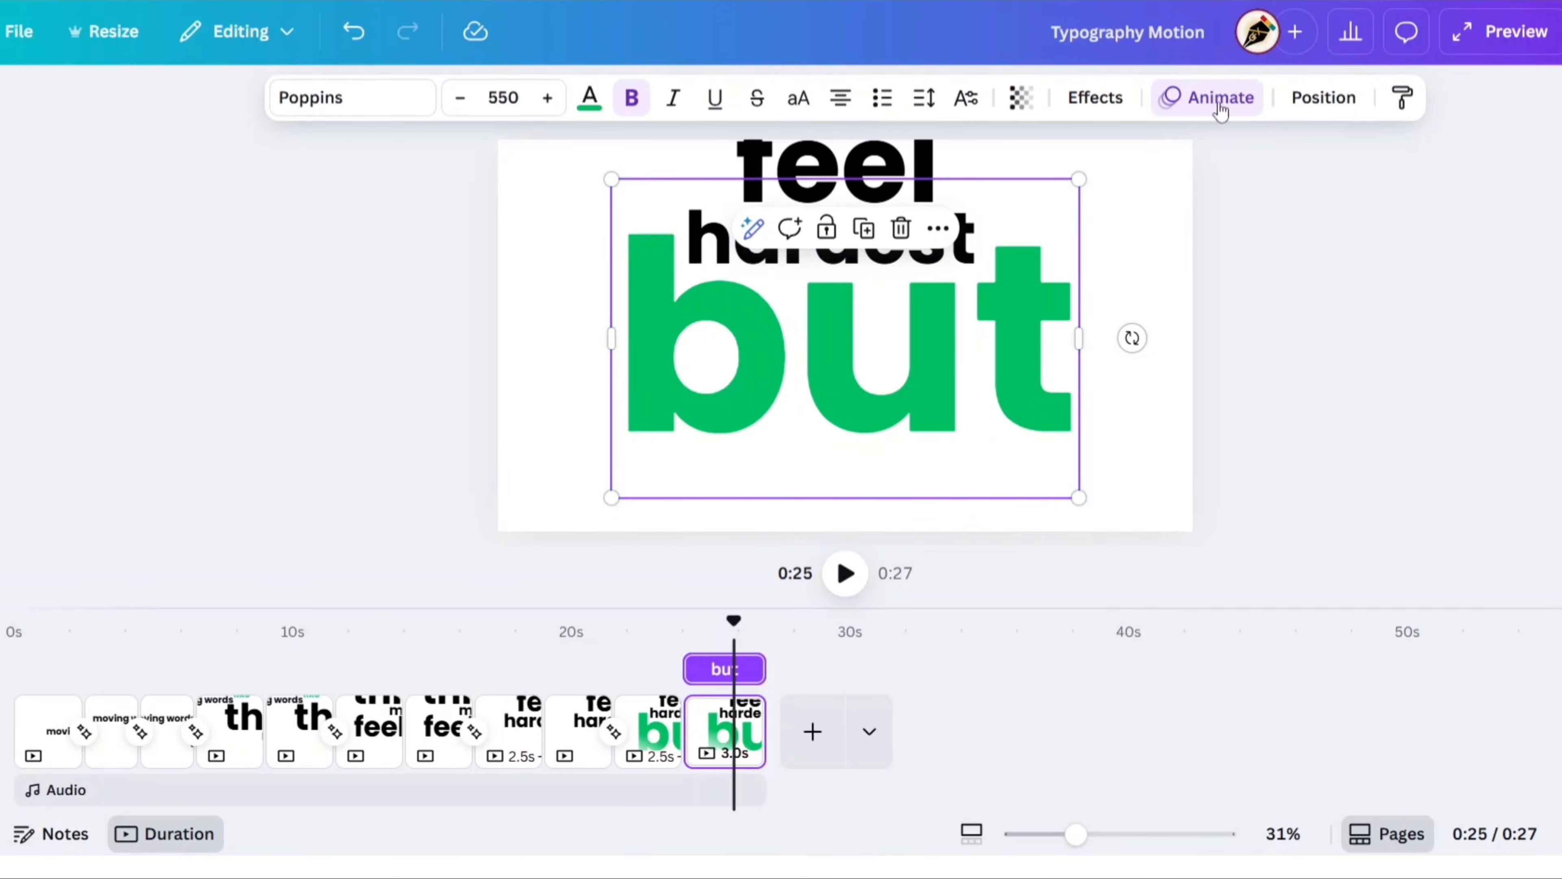
{"action": "left_click", "coordinate": [1209, 98]}
{"action": "left_click", "coordinate": [362, 174]}
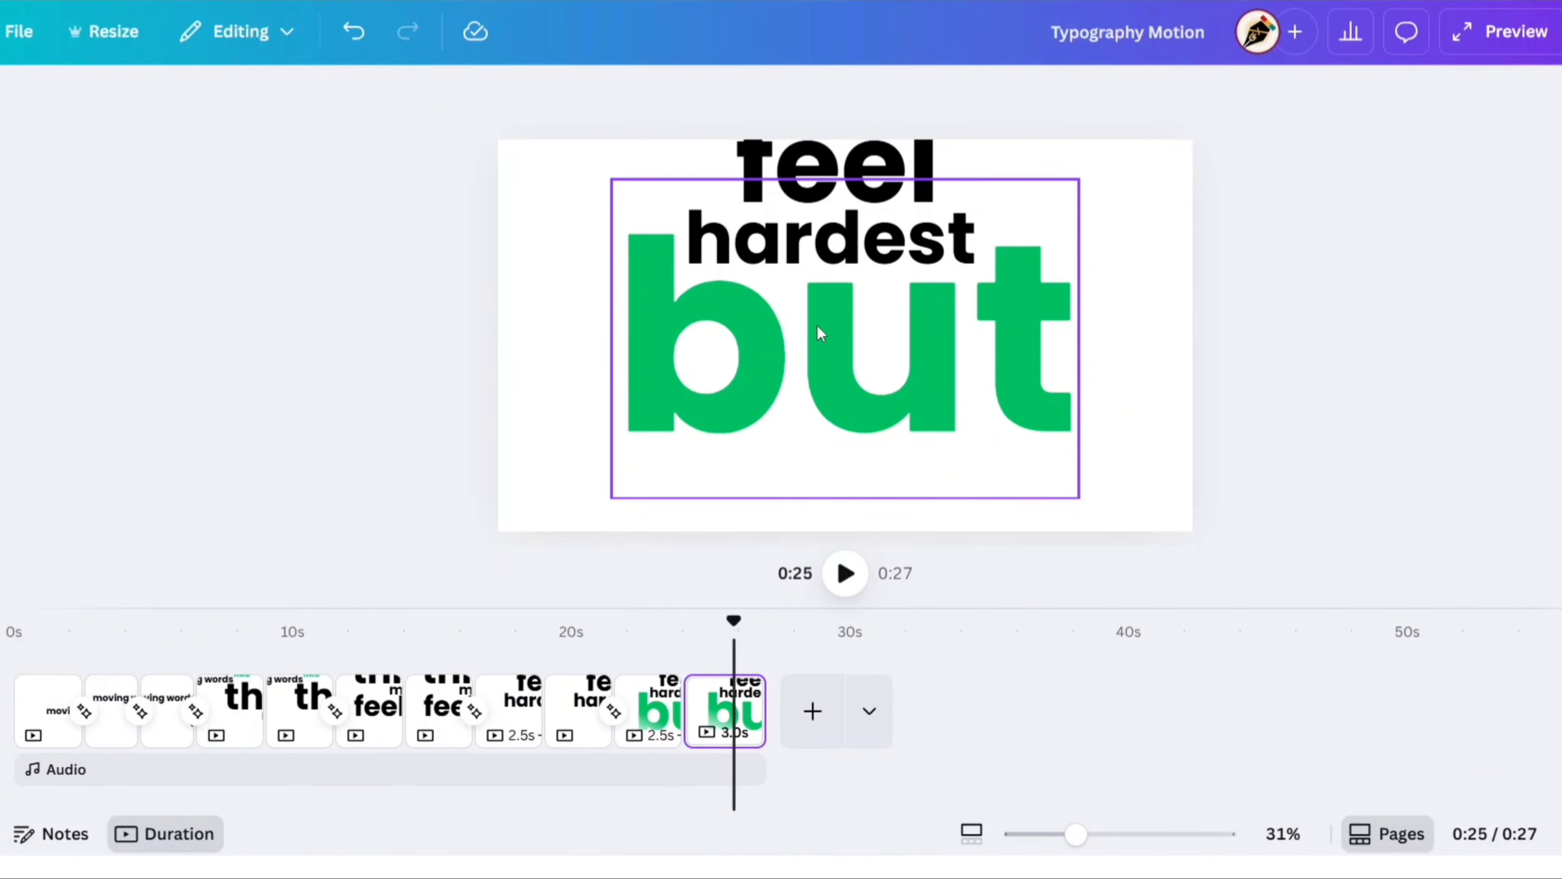
Group "but" with the black word group on the eleventh page, and duplicate that page as the twelfth
{"action": "left_click", "coordinate": [793, 246], "text": "shift"}
{"action": "left_click", "coordinate": [732, 449]}
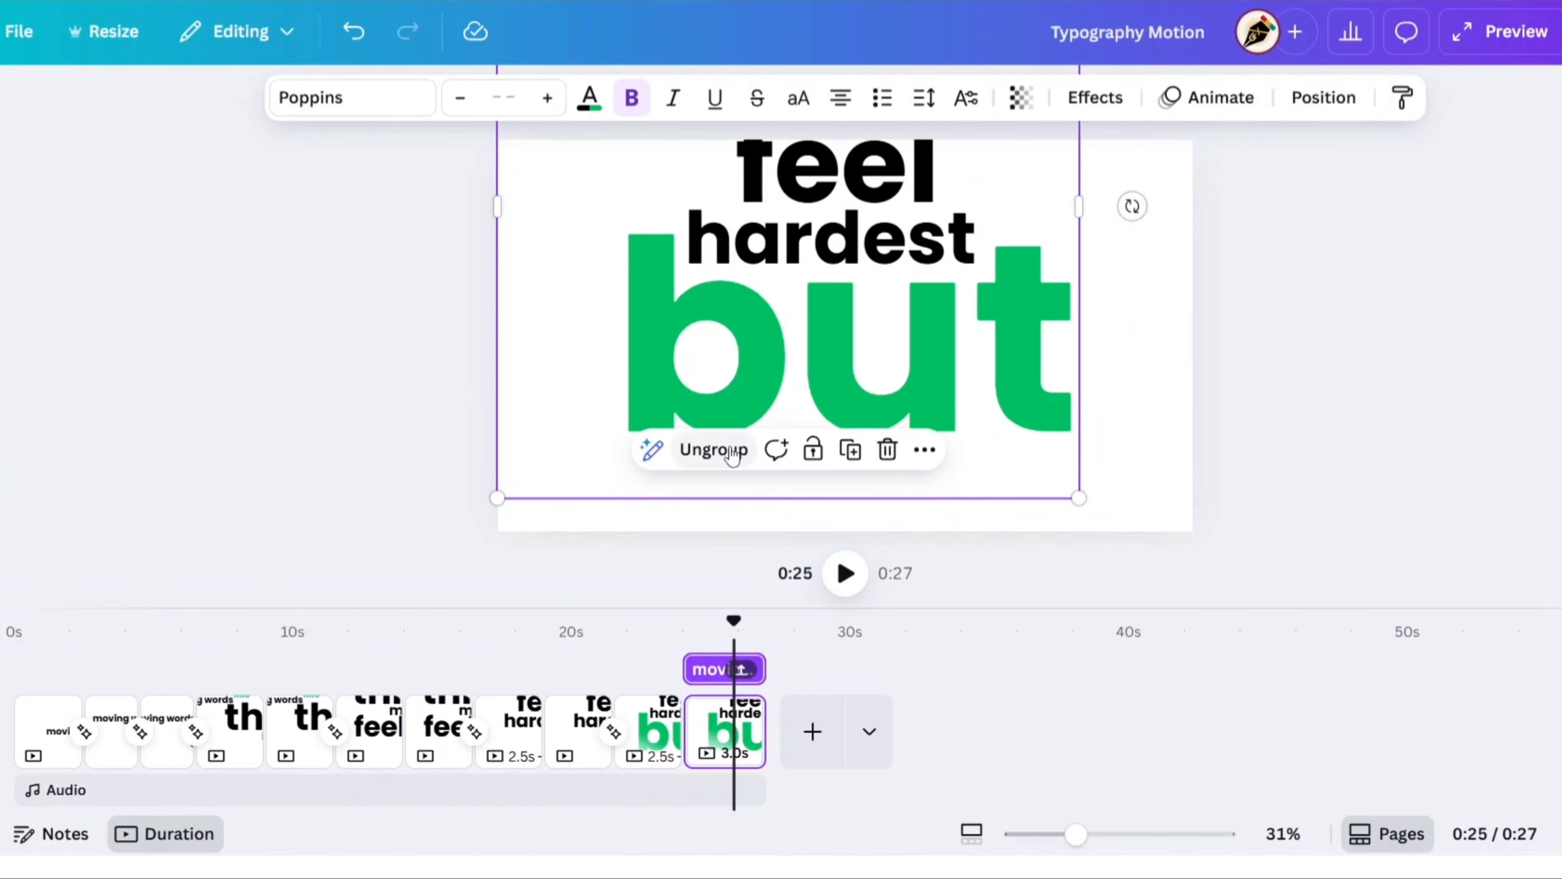
{"action": "right_click", "coordinate": [738, 723]}
{"action": "left_click", "coordinate": [833, 329]}
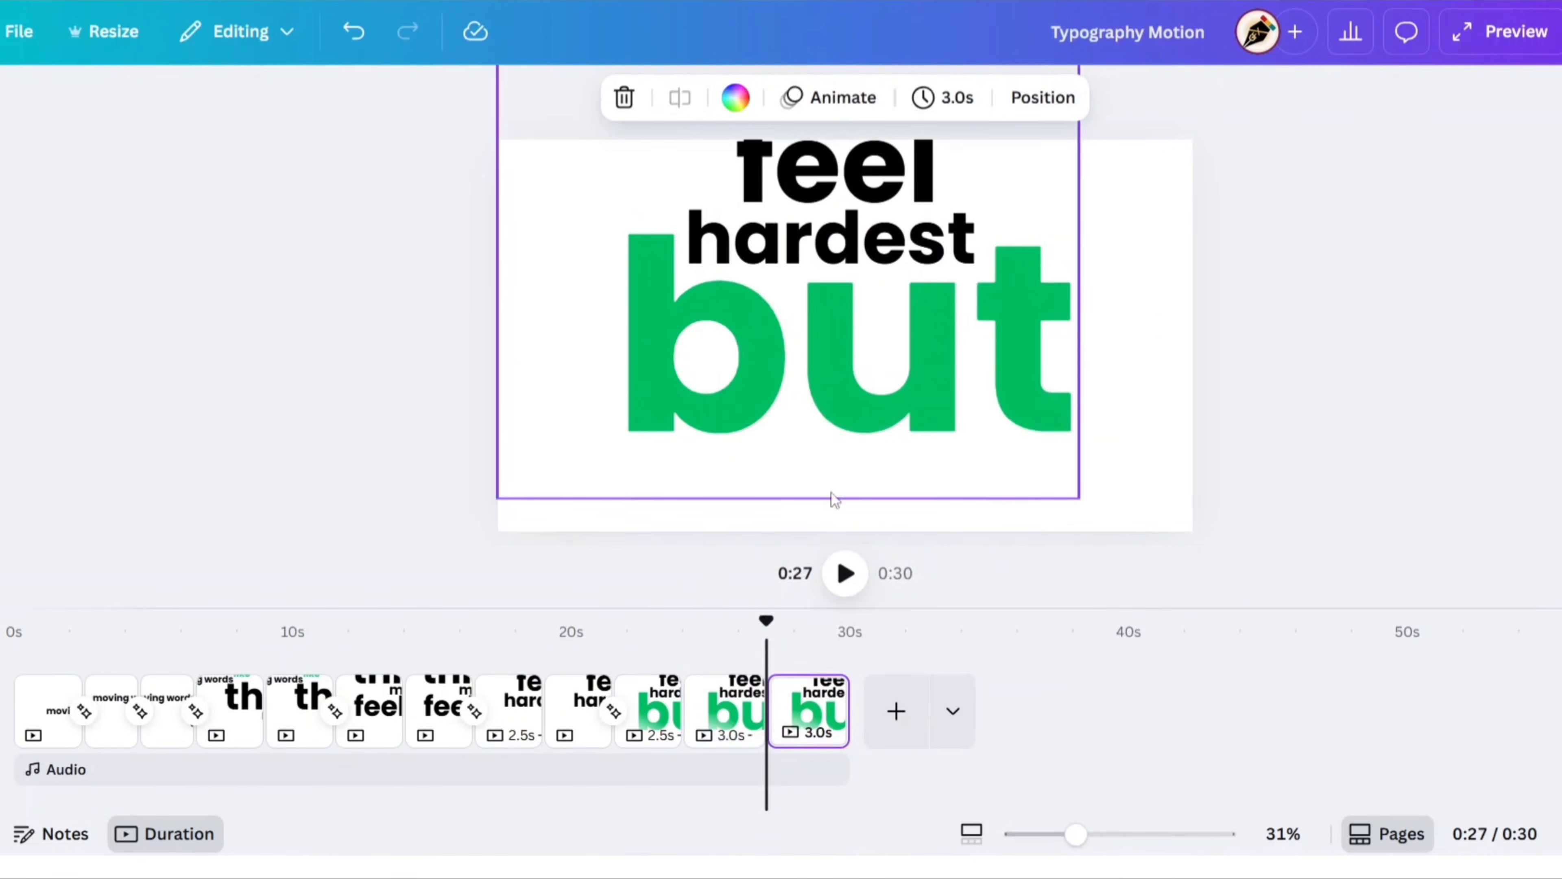
Shift the whole word group on the twelfth page left until the "b" of "but" is off the canvas
{"action": "left_click_drag", "start_coordinate": [778, 629], "coordinate": [797, 628]}
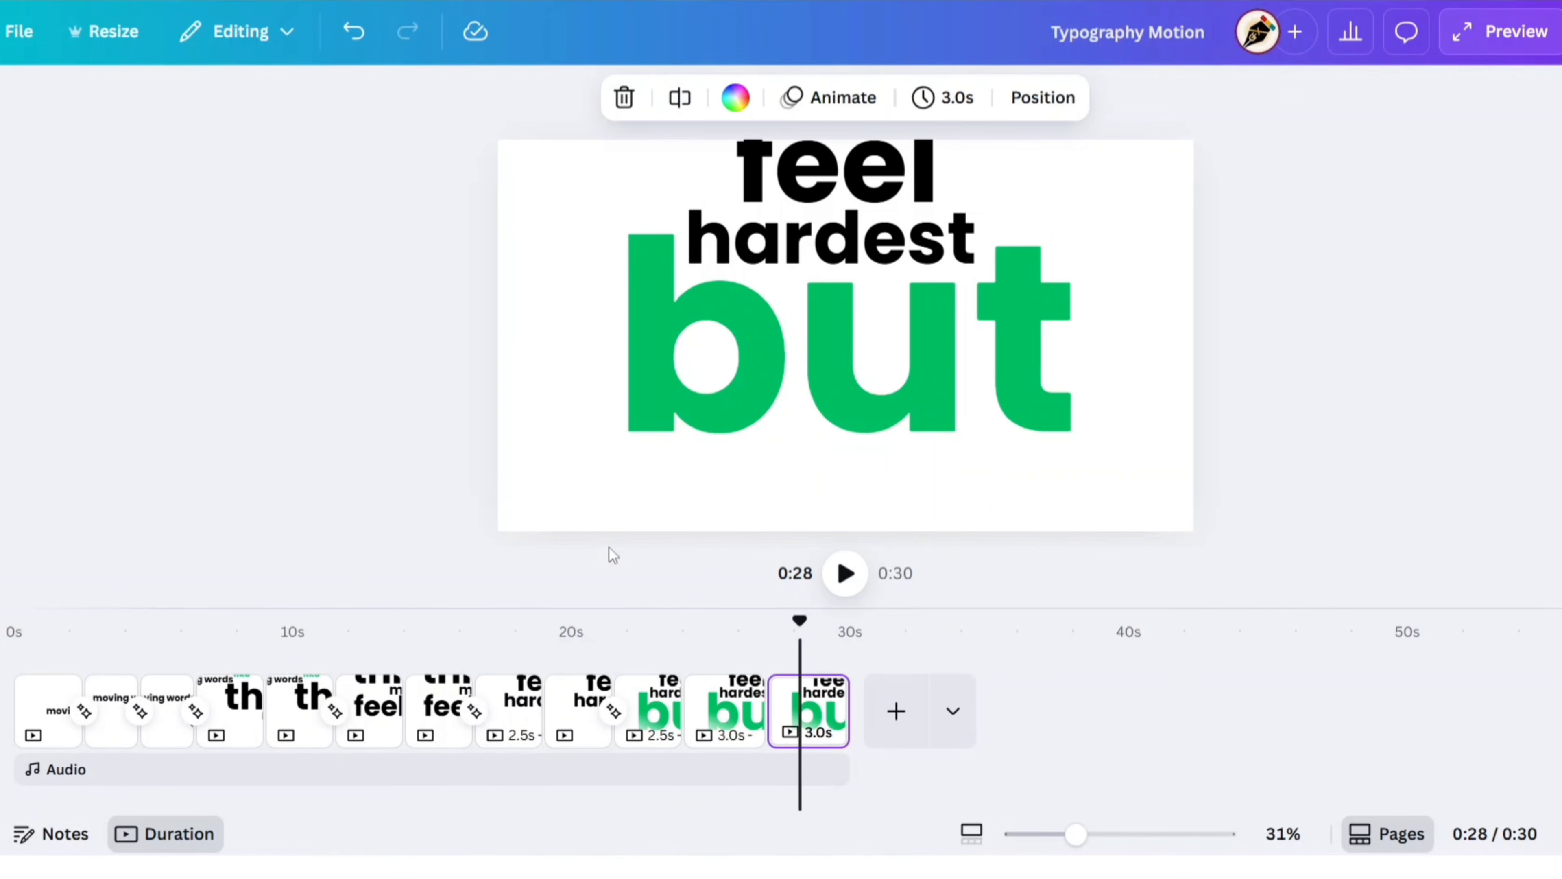
{"action": "left_click", "coordinate": [851, 379]}
{"action": "left_click_drag", "start_coordinate": [940, 394], "coordinate": [642, 373]}
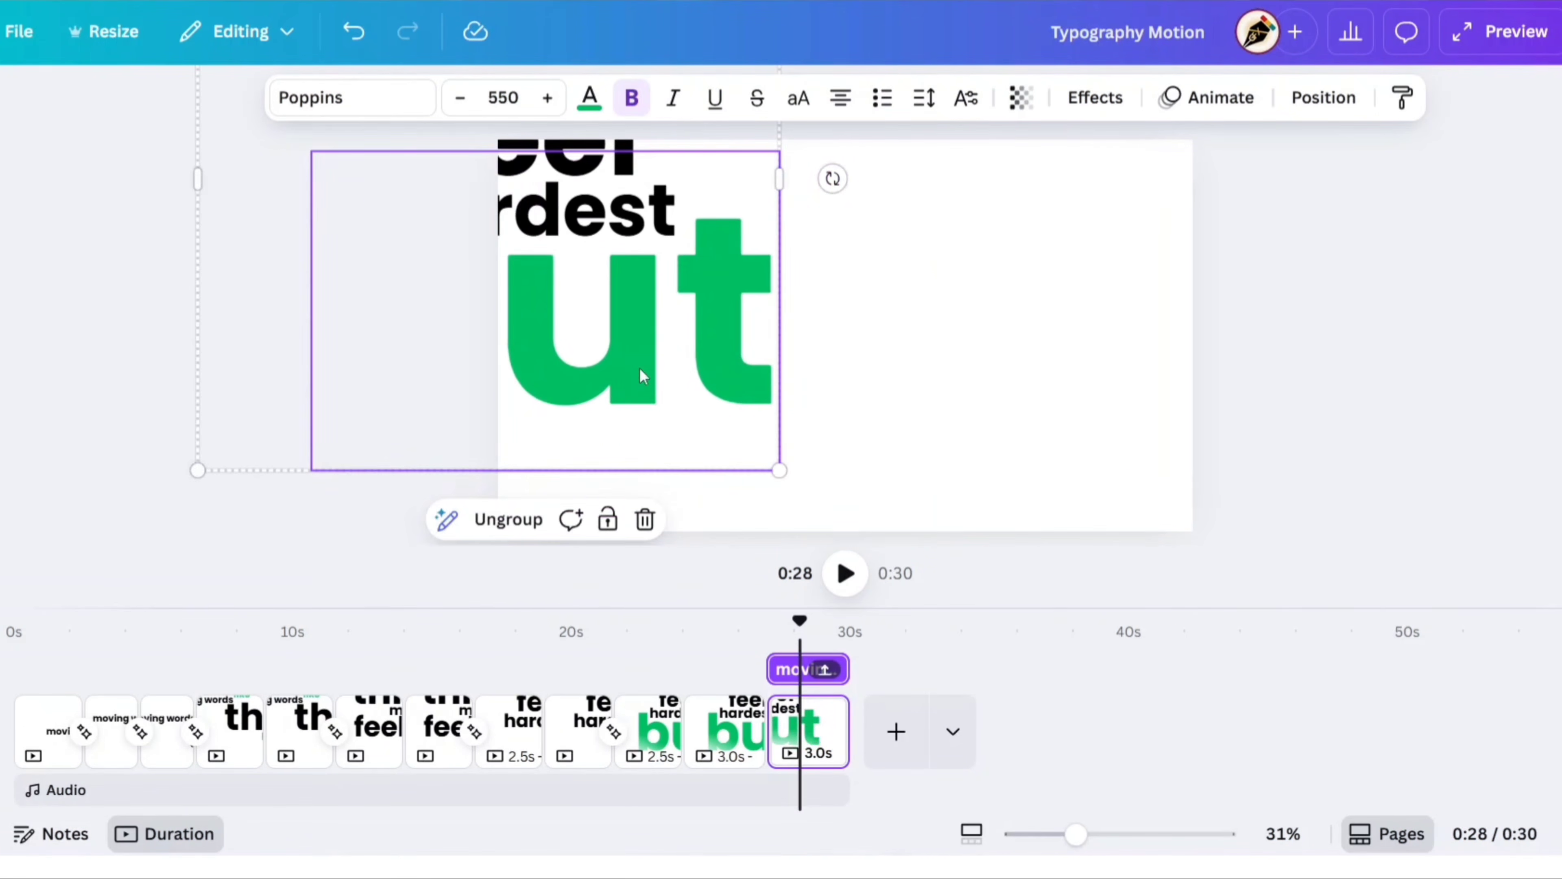
Add the text "it's" on the twelfth page with a font size of 150 and place it just right of "but"
{"action": "left_click", "coordinate": [1070, 404]}
{"action": "type", "text": "tit"}
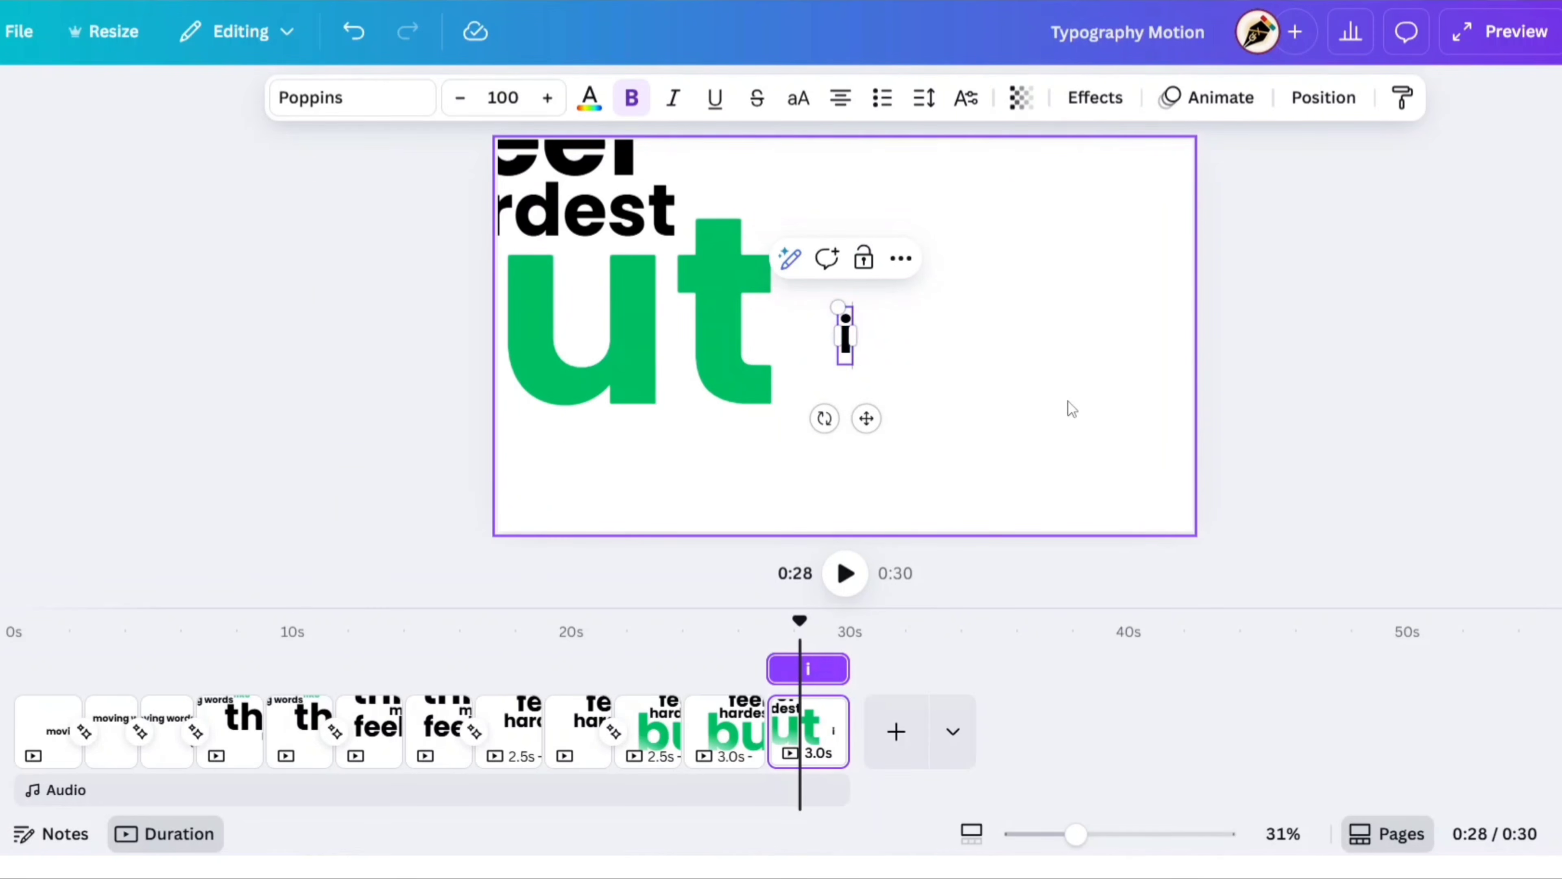
{"action": "type", "text": "'s"}
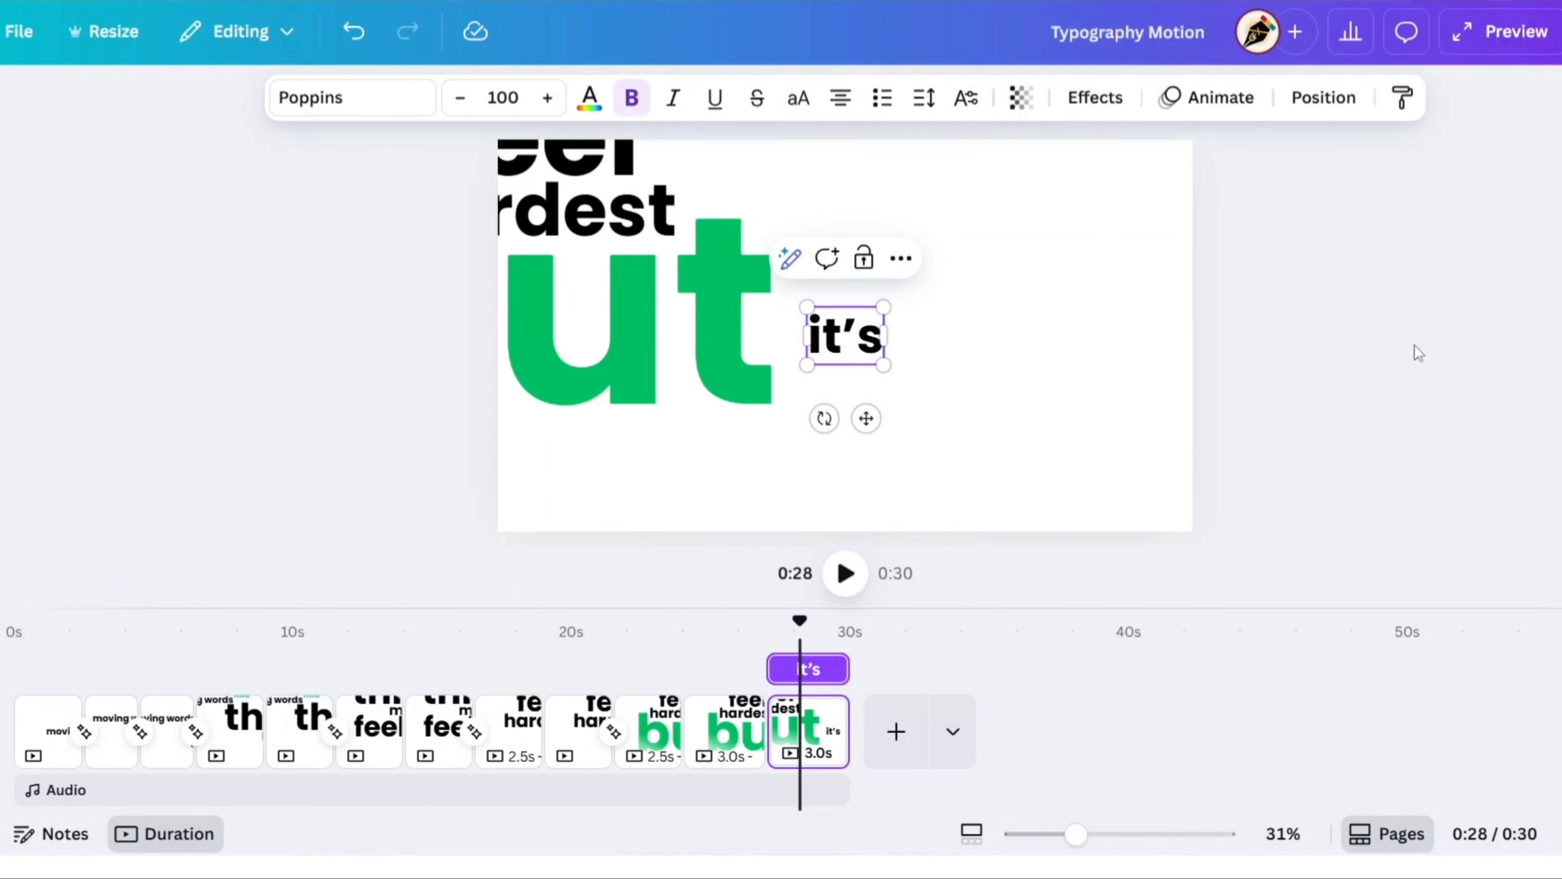
{"action": "left_click", "coordinate": [512, 81]}
{"action": "type", "text": "150"}
{"action": "key", "text": "Return"}
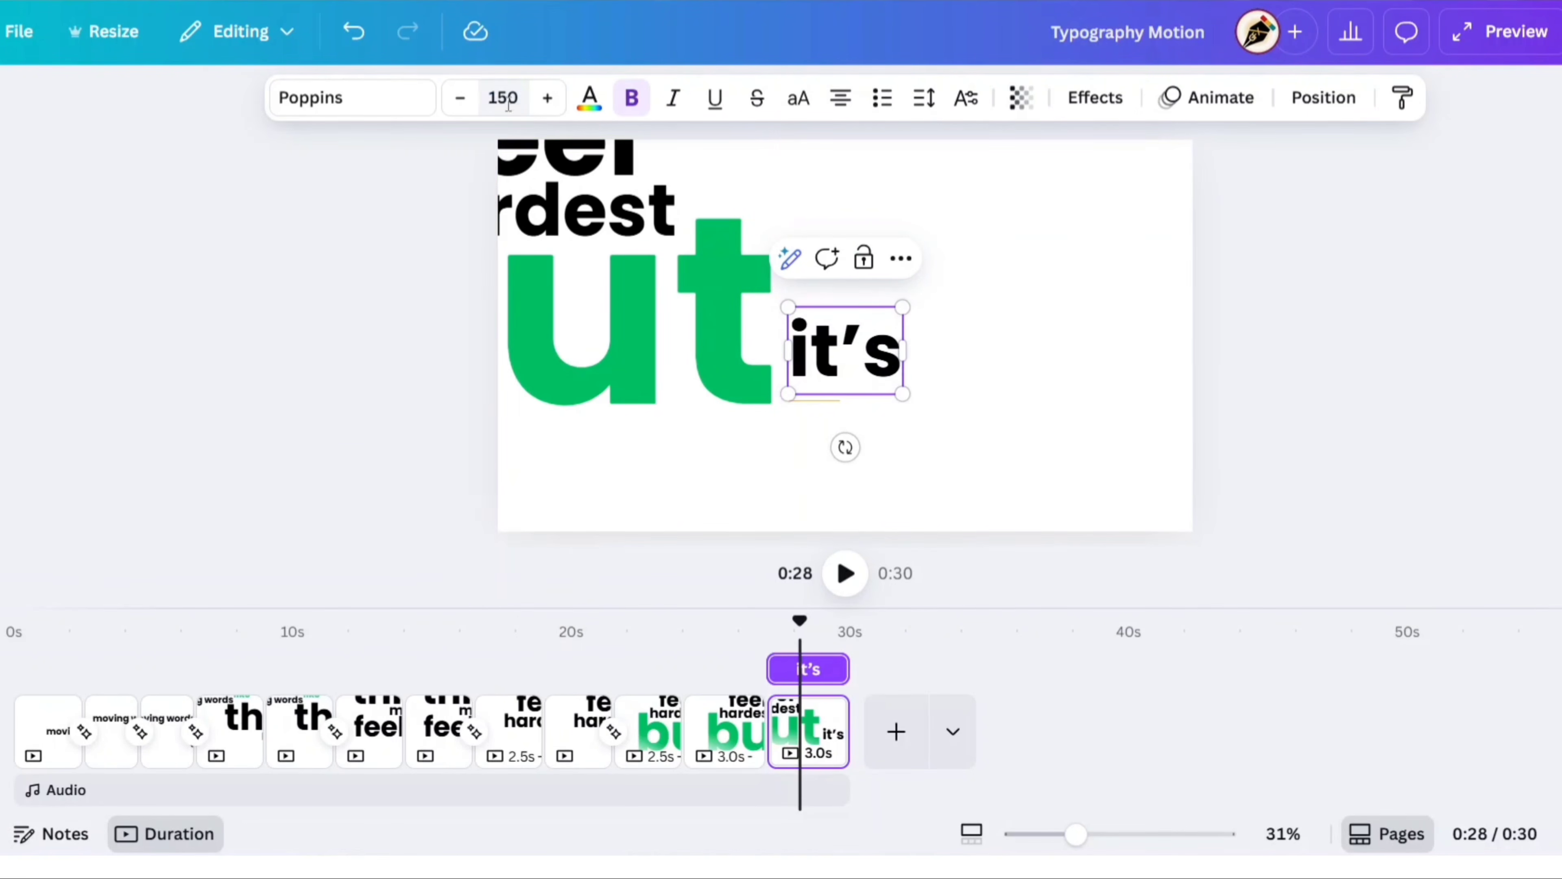
{"action": "left_click_drag", "start_coordinate": [855, 356], "coordinate": [828, 381]}
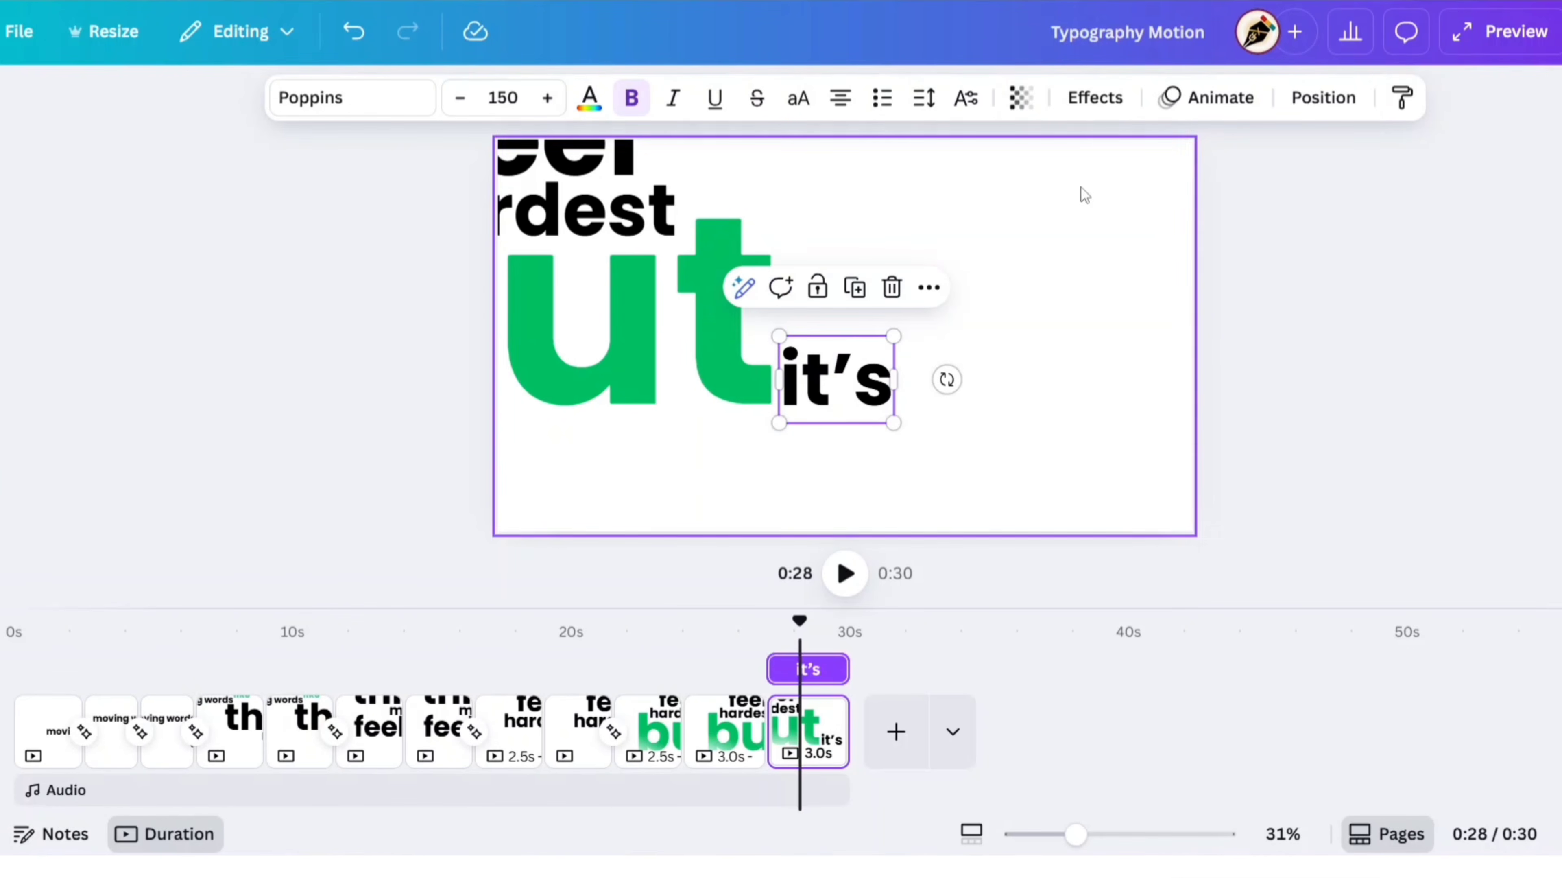
Apply the Ascend animation to "it's" on the twelfth page, on enter with the Word writing style
{"action": "left_click", "coordinate": [1212, 97]}
{"action": "left_click", "coordinate": [217, 600]}
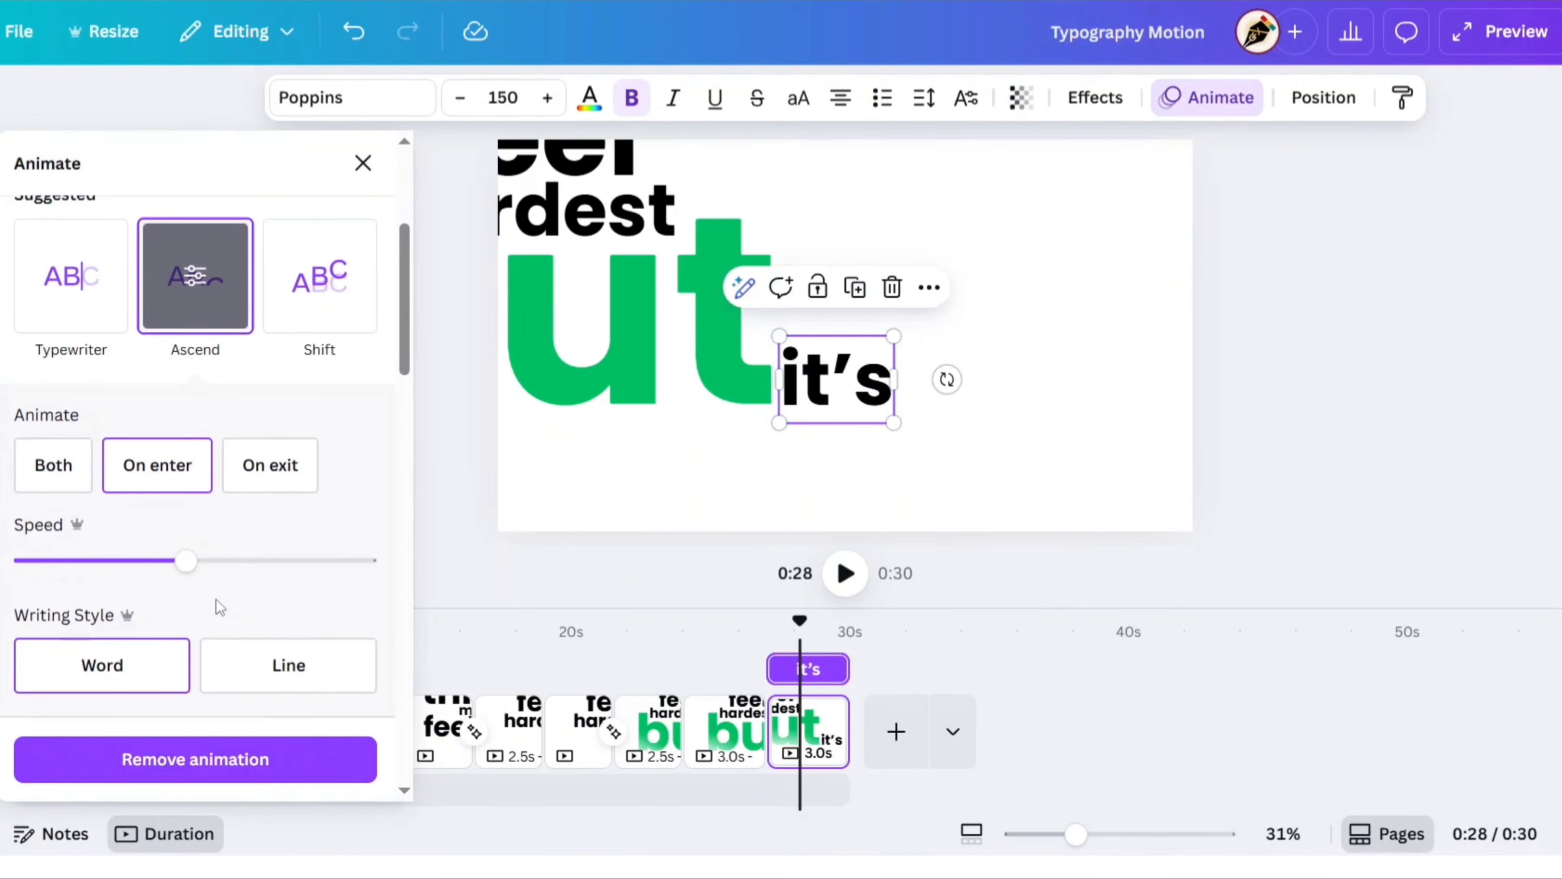
{"action": "left_click", "coordinate": [363, 163]}
Add a Match & Move transition between the eleventh and twelfth pages
{"action": "left_click", "coordinate": [767, 731]}
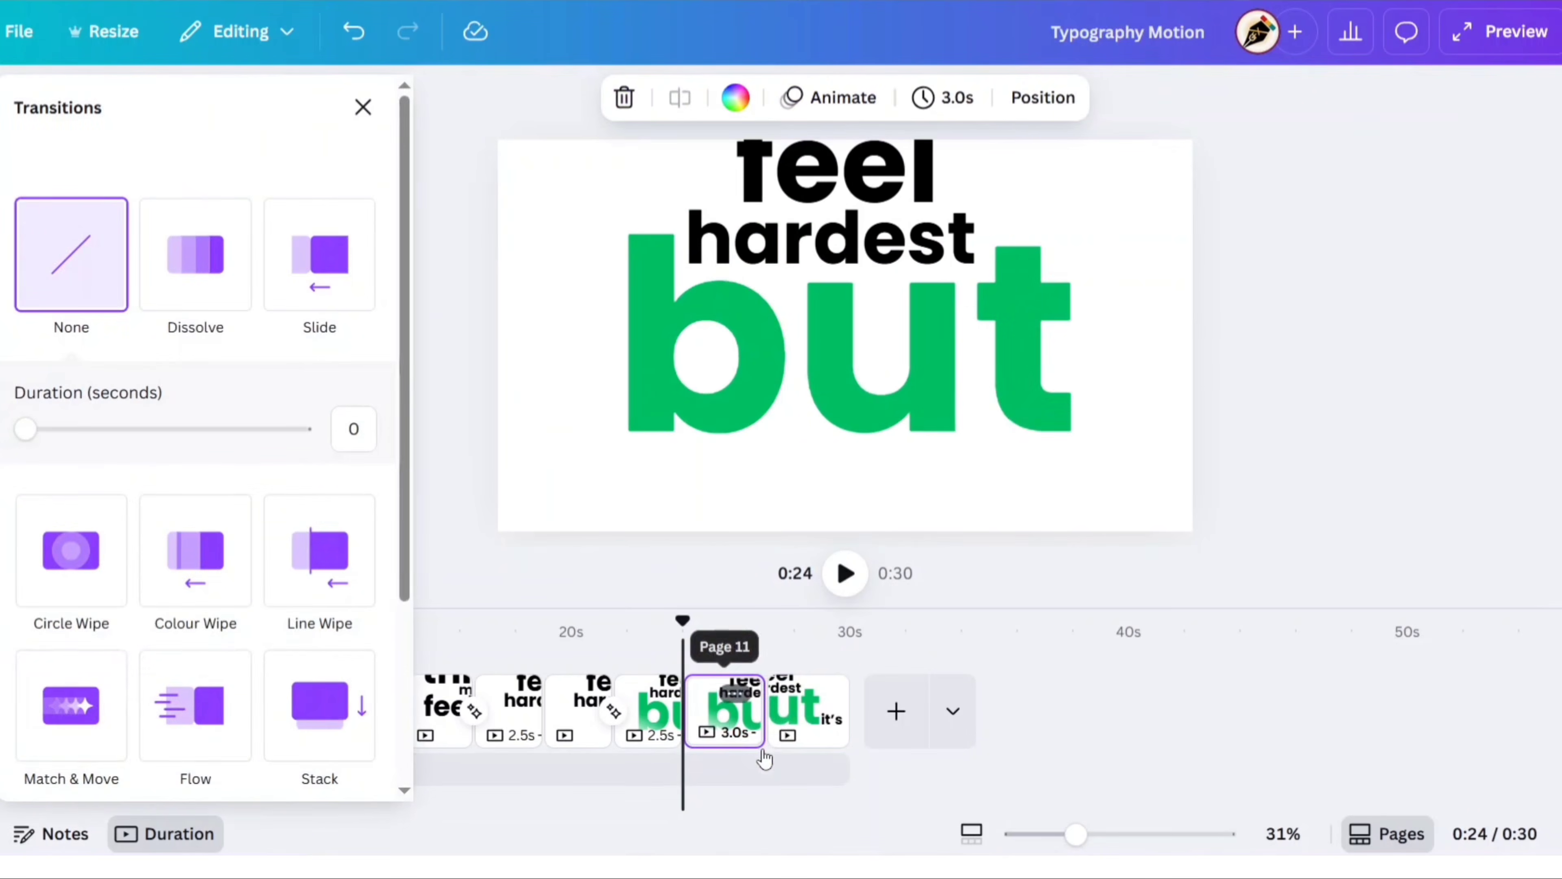
{"action": "left_click", "coordinate": [67, 701]}
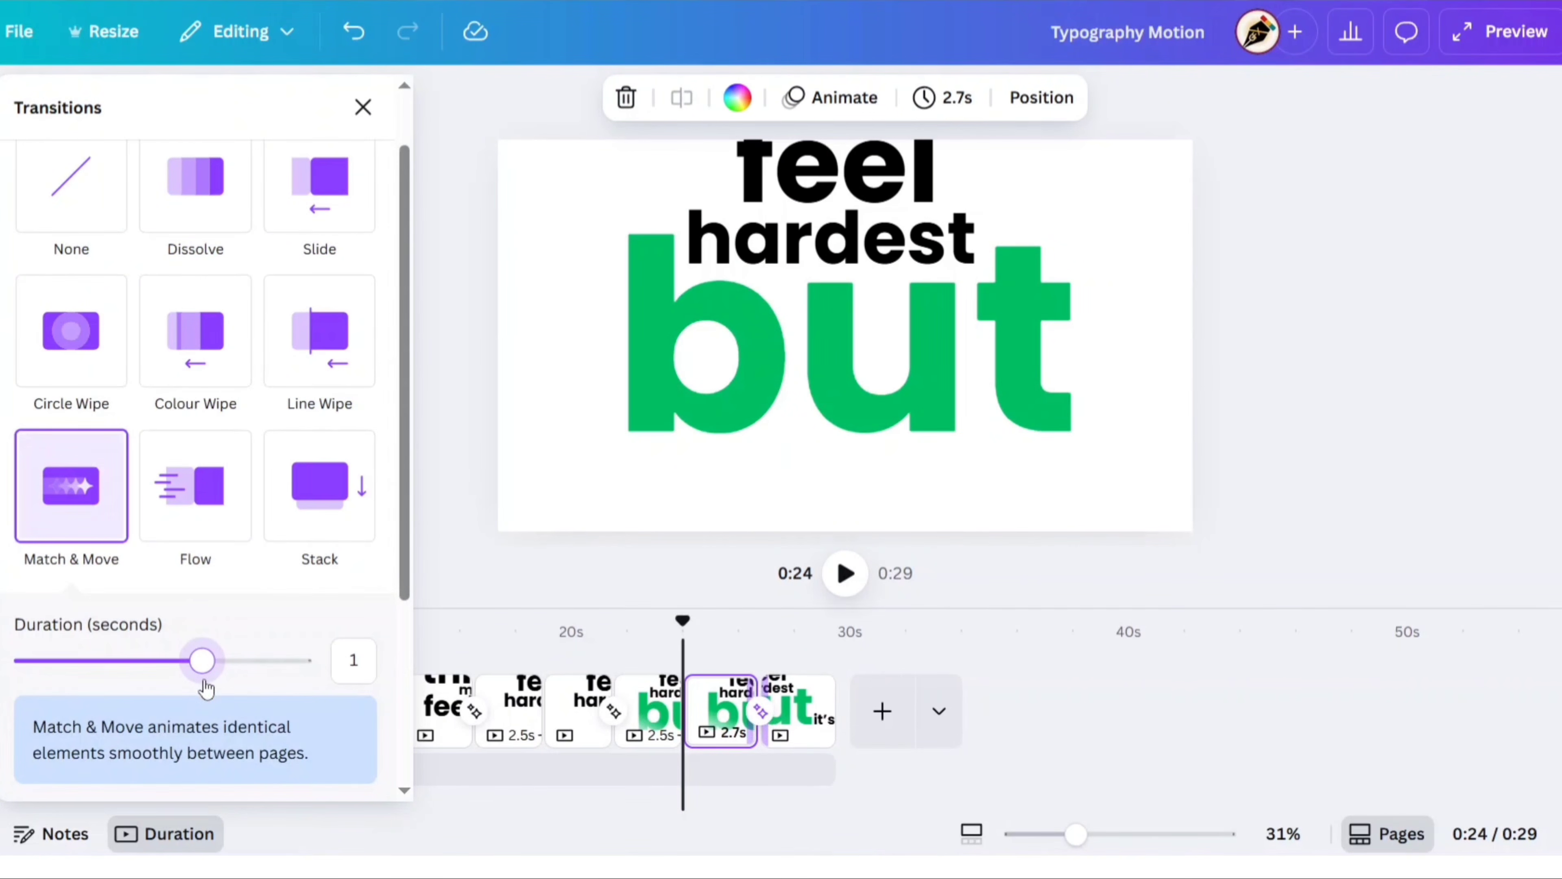
{"action": "left_click", "coordinate": [362, 107]}
Duplicate the twelfth page as the thirteenth
{"action": "left_click_drag", "start_coordinate": [698, 620], "coordinate": [779, 619]}
{"action": "left_click", "coordinate": [793, 694]}
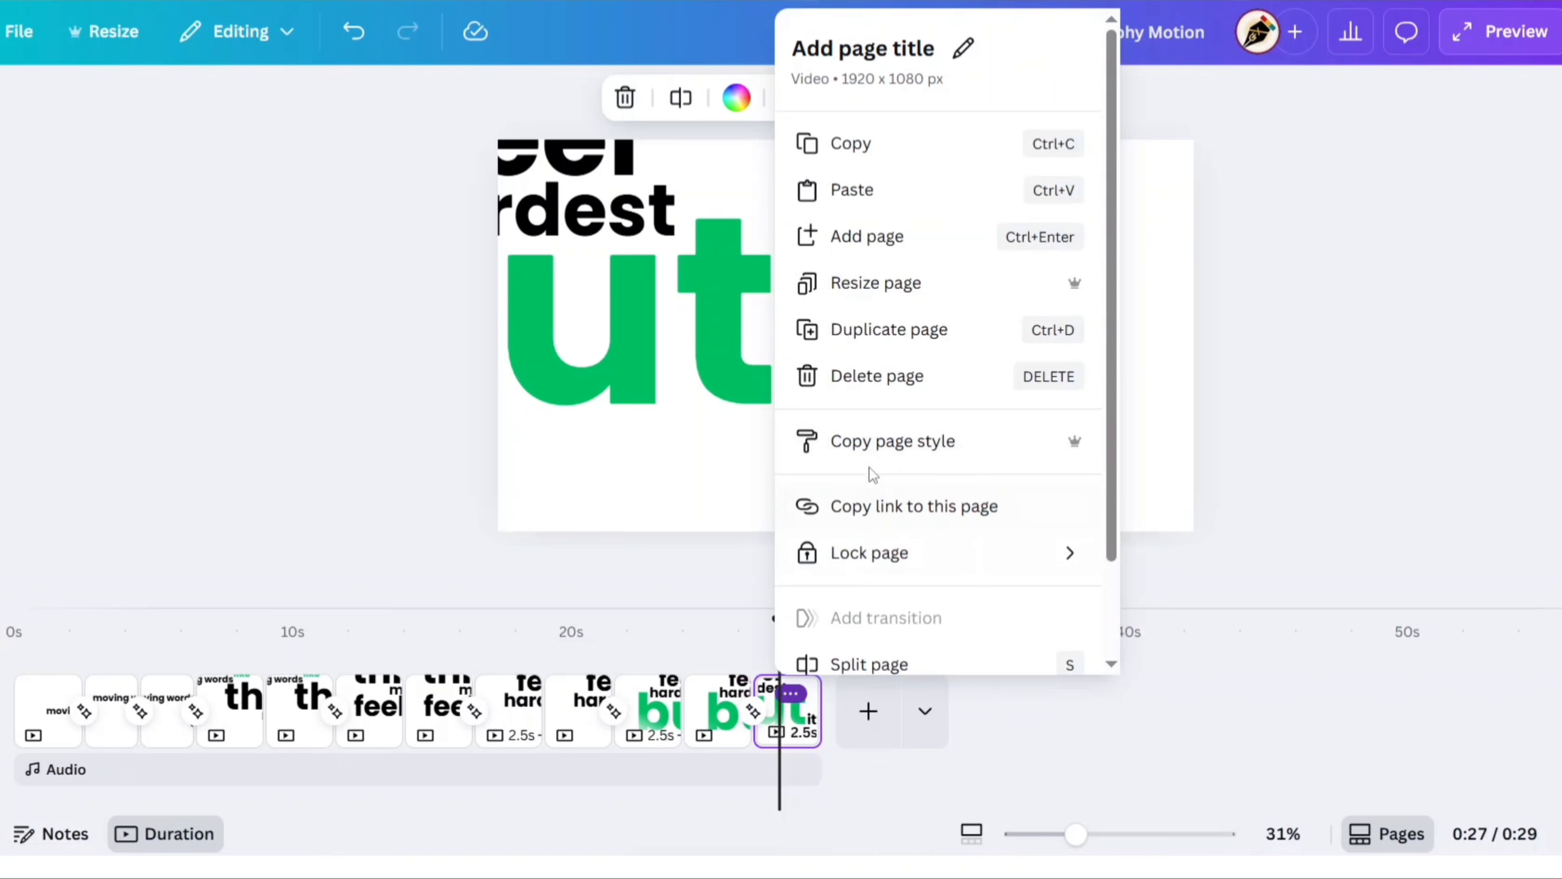
{"action": "left_click", "coordinate": [889, 329]}
Remove the animation from "it's" on the thirteenth page
{"action": "left_click_drag", "start_coordinate": [823, 640], "coordinate": [860, 644]}
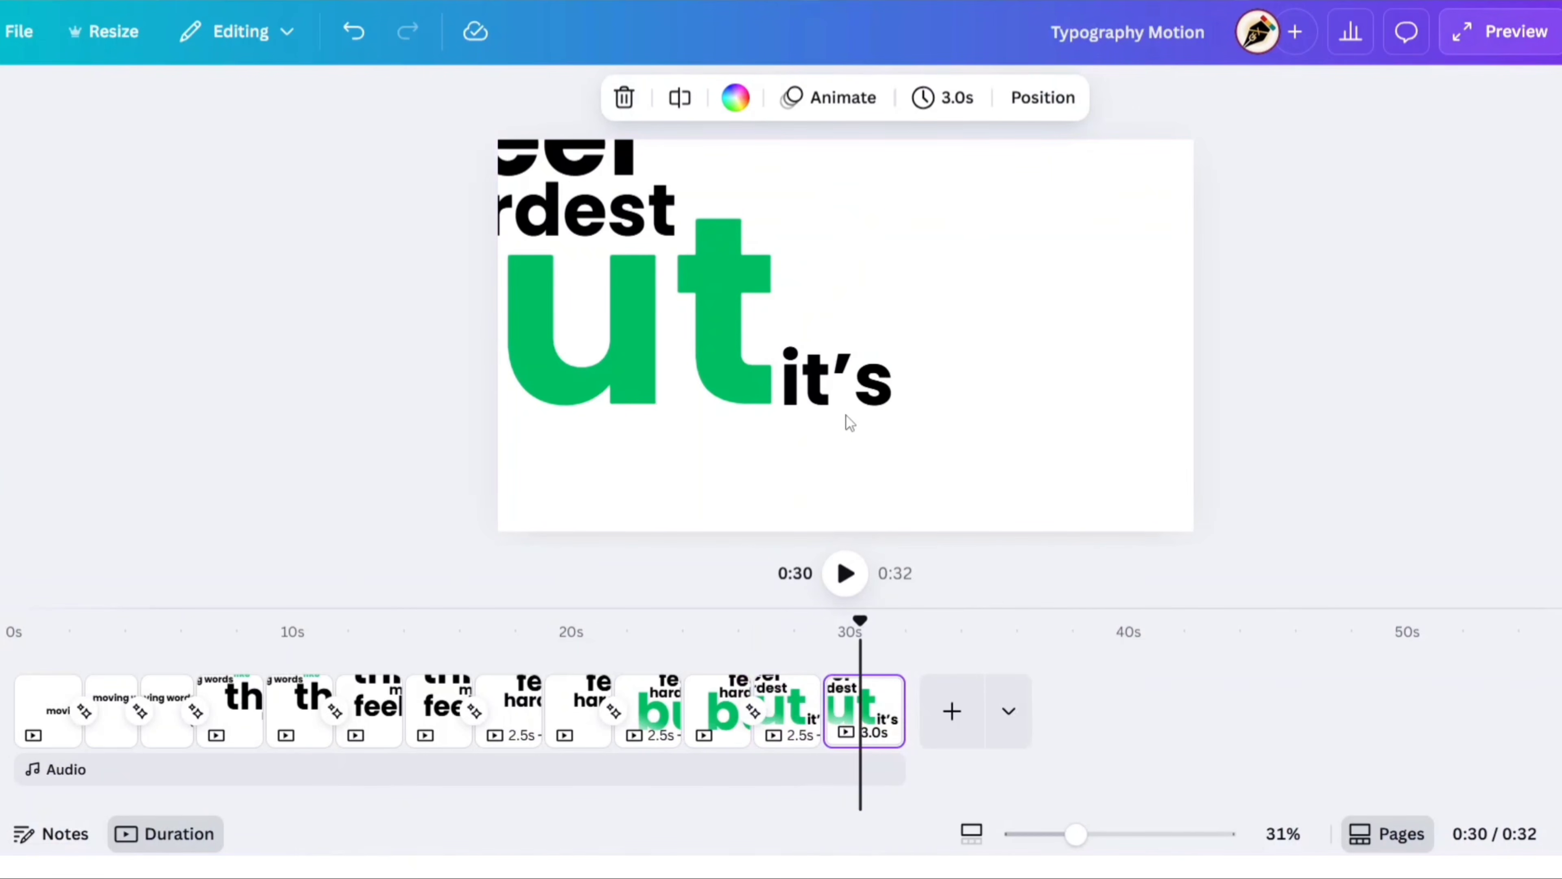
{"action": "left_click", "coordinate": [844, 412]}
{"action": "left_click", "coordinate": [1195, 98]}
{"action": "left_click", "coordinate": [229, 760]}
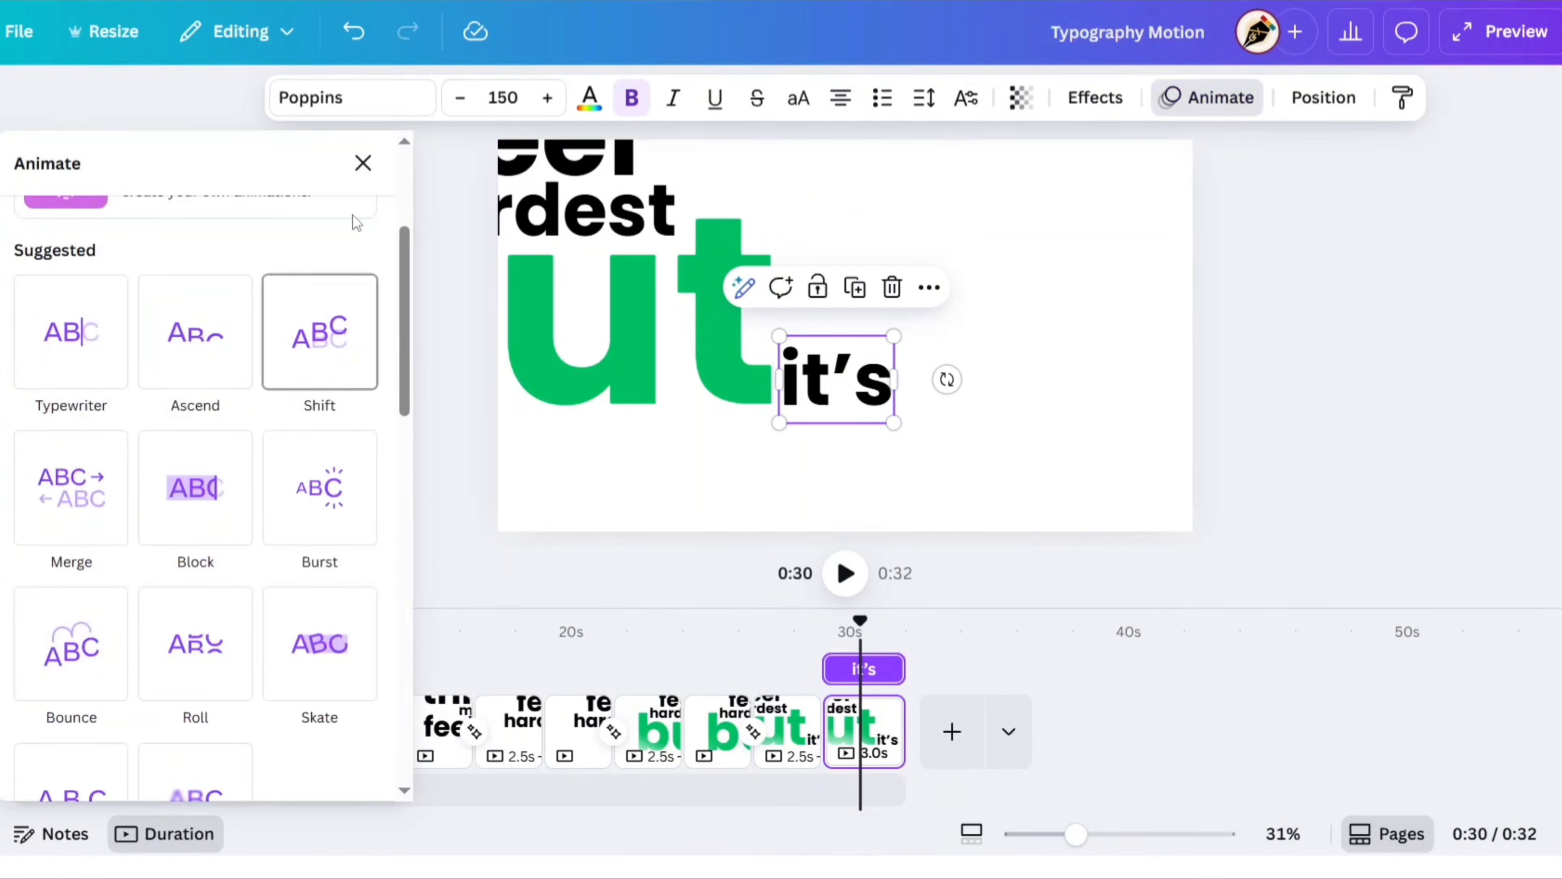
{"action": "left_click", "coordinate": [364, 164]}
{"action": "left_click", "coordinate": [414, 529]}
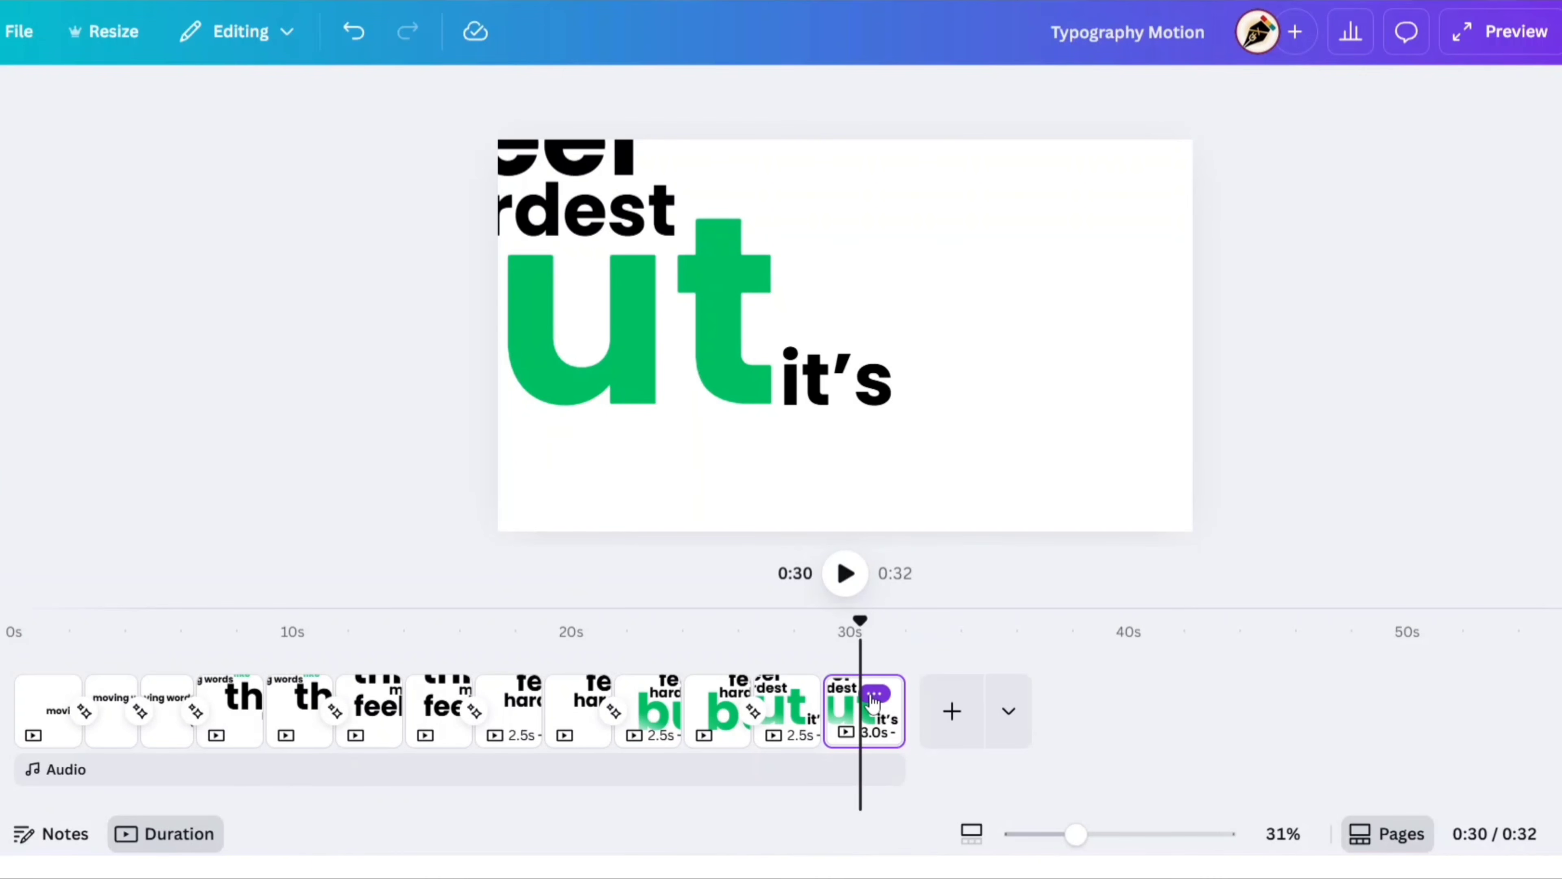
Group "it's" with the word group on the thirteenth page, and duplicate that page as the fourteenth
{"action": "left_click", "coordinate": [873, 409]}
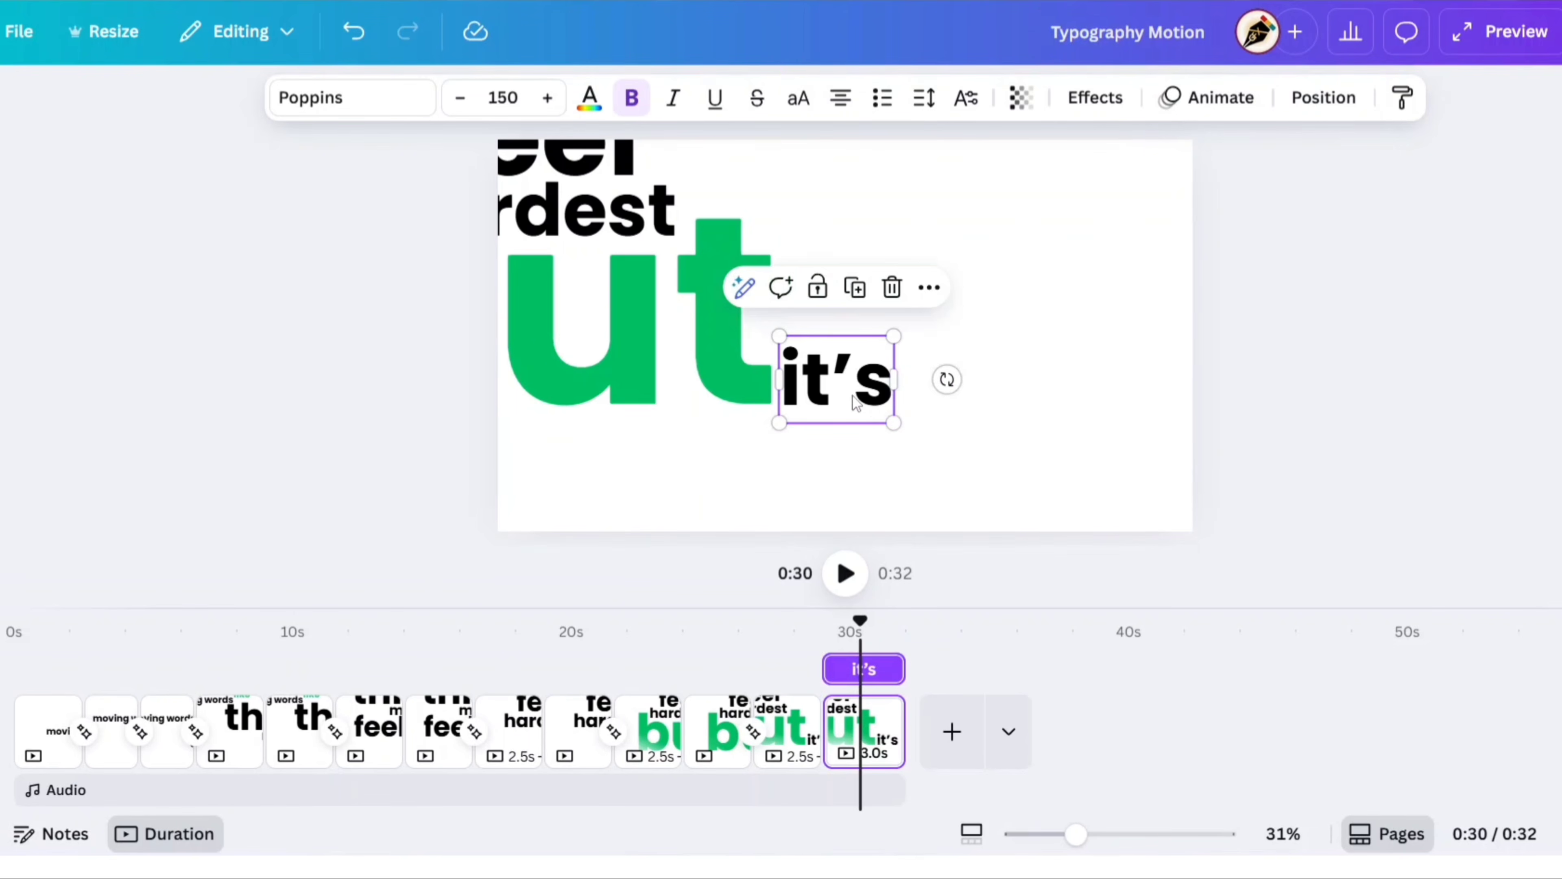
{"action": "left_click", "coordinate": [686, 305], "text": "shift"}
{"action": "left_click", "coordinate": [487, 521]}
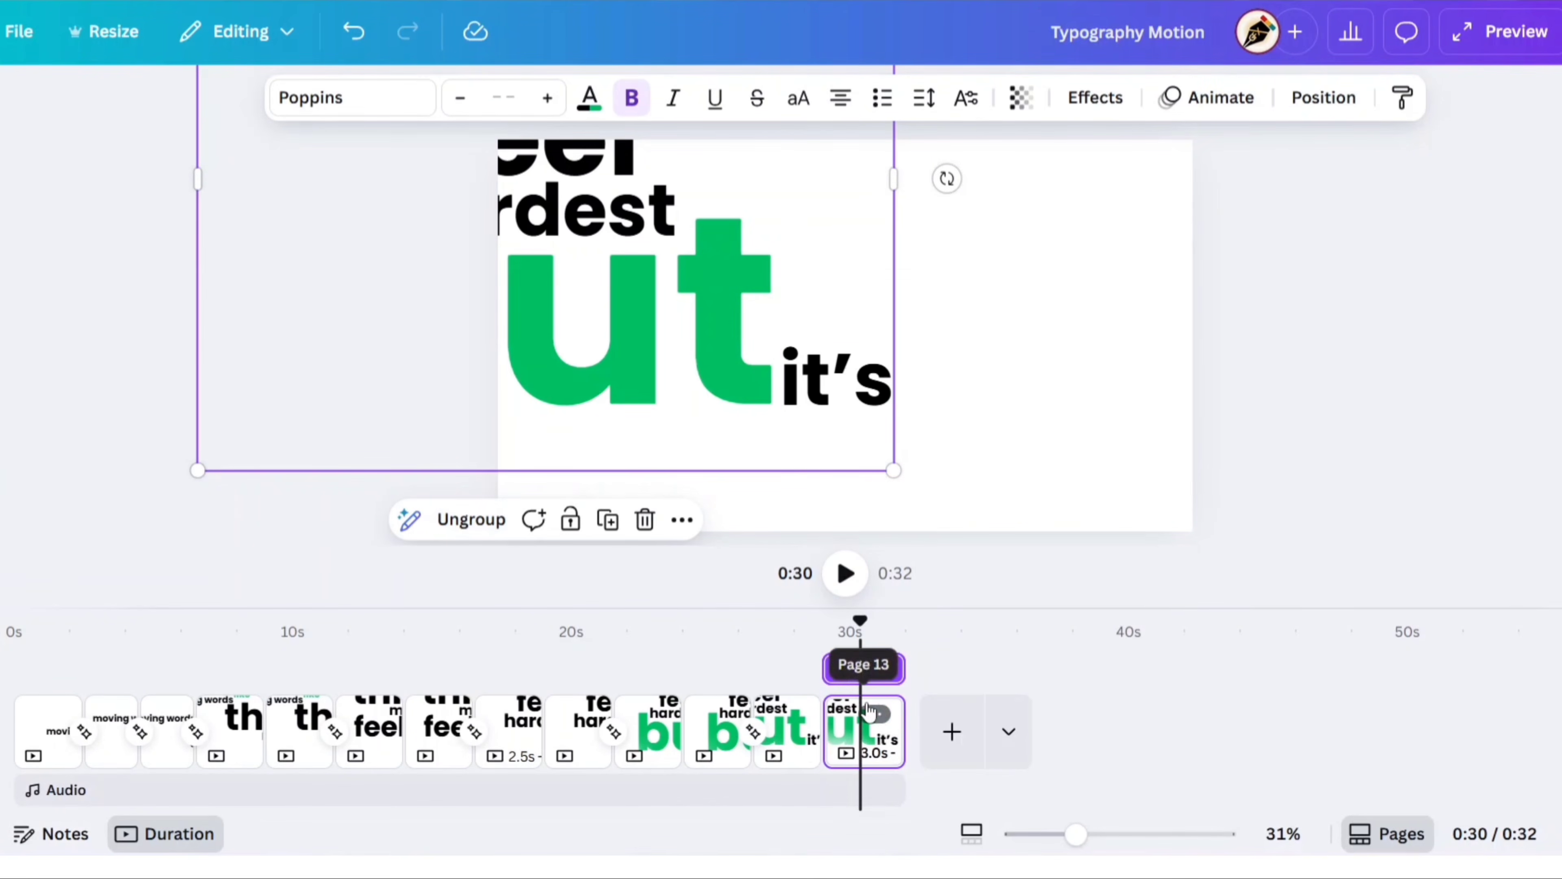
{"action": "left_click", "coordinate": [875, 714]}
{"action": "left_click", "coordinate": [958, 347]}
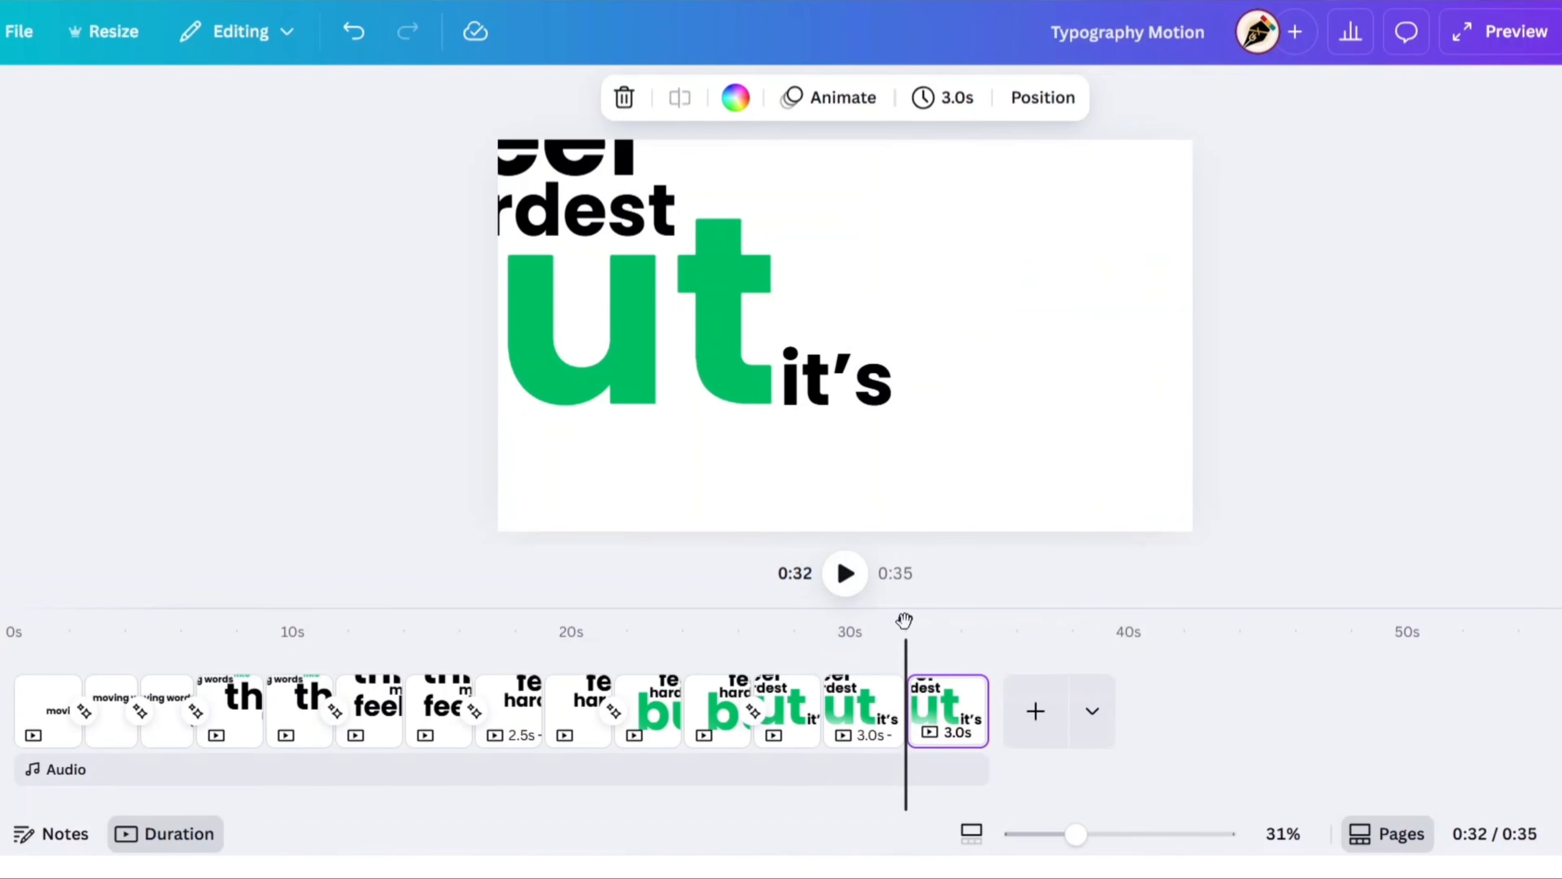
Shift the word group on the fourteenth page left until only the "t" of "but" and "it's" remain on the canvas
{"action": "left_click_drag", "start_coordinate": [903, 619], "coordinate": [949, 618]}
{"action": "left_click", "coordinate": [847, 400]}
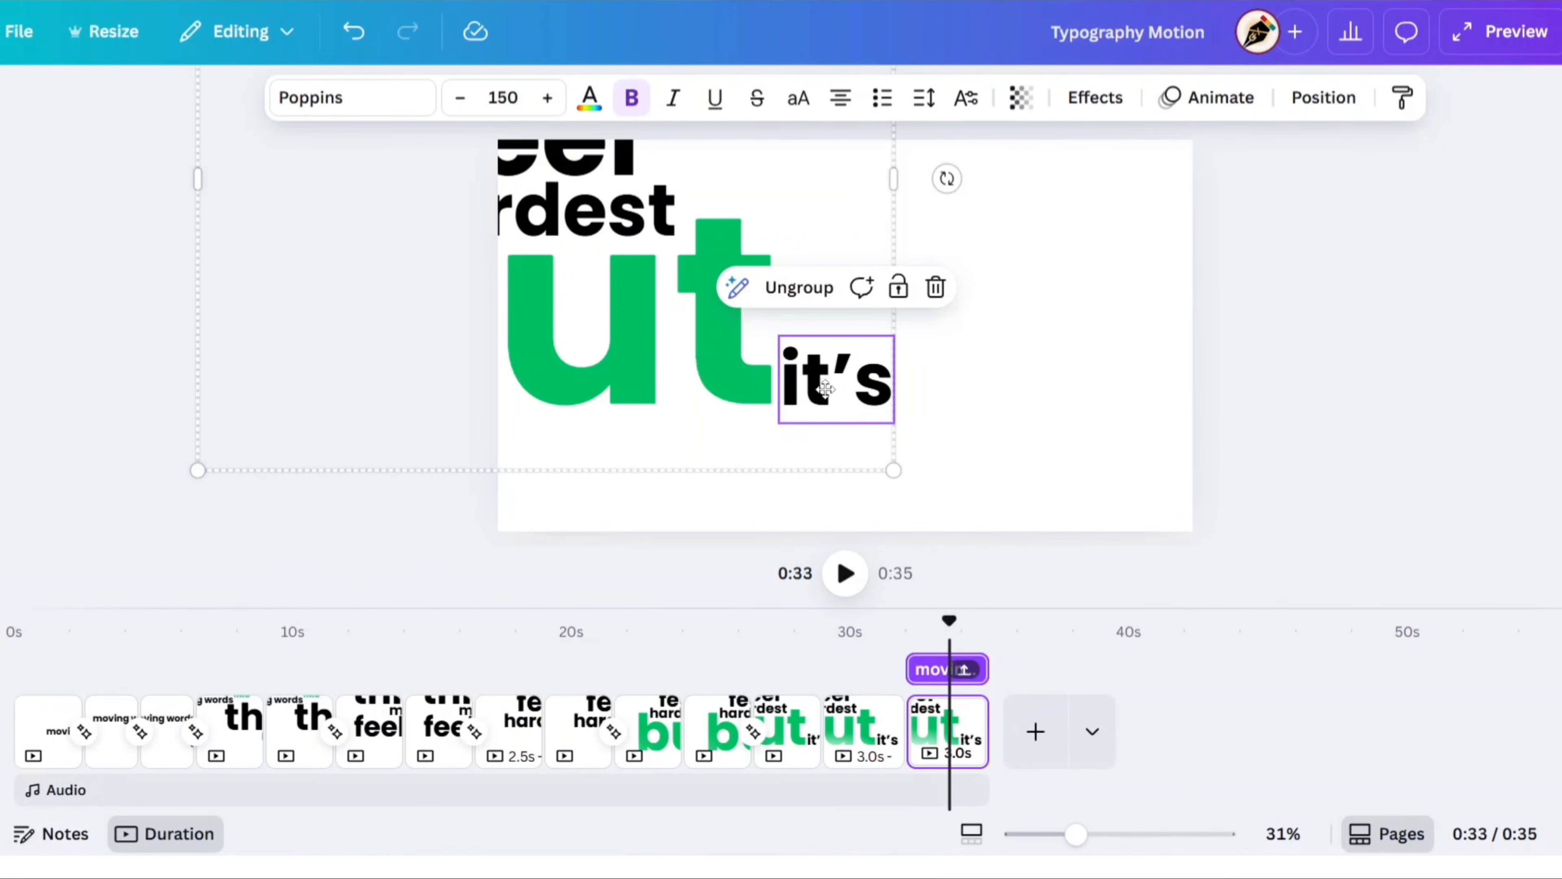
{"action": "left_click_drag", "start_coordinate": [825, 389], "coordinate": [661, 364]}
Add the text "simple" on the fourteenth page with a font size of 150
{"action": "left_click", "coordinate": [1025, 396]}
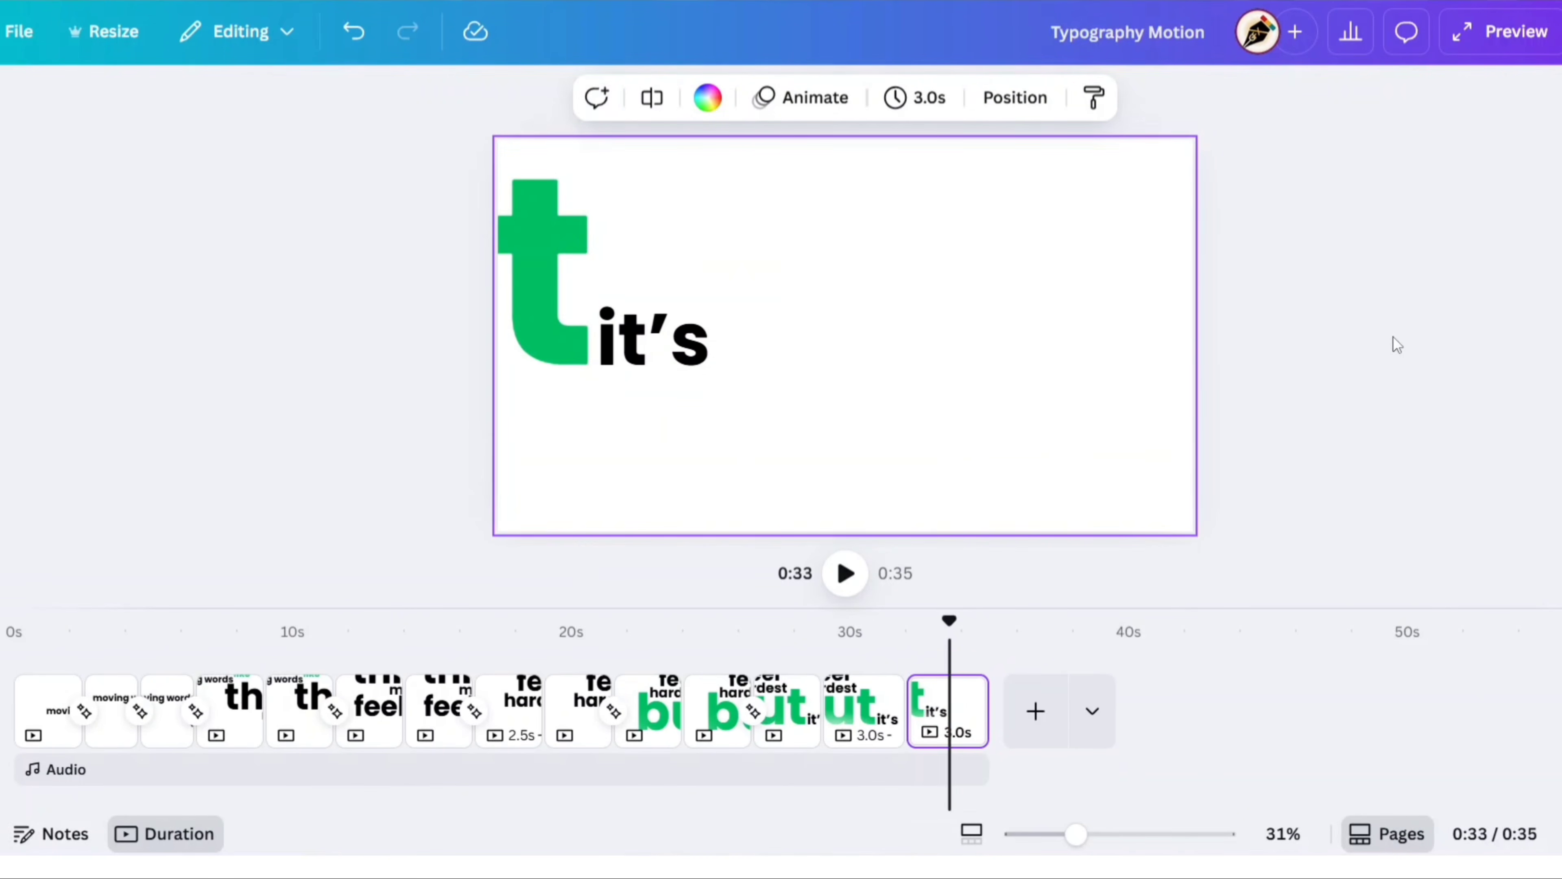
{"action": "type", "text": "tsimple"}
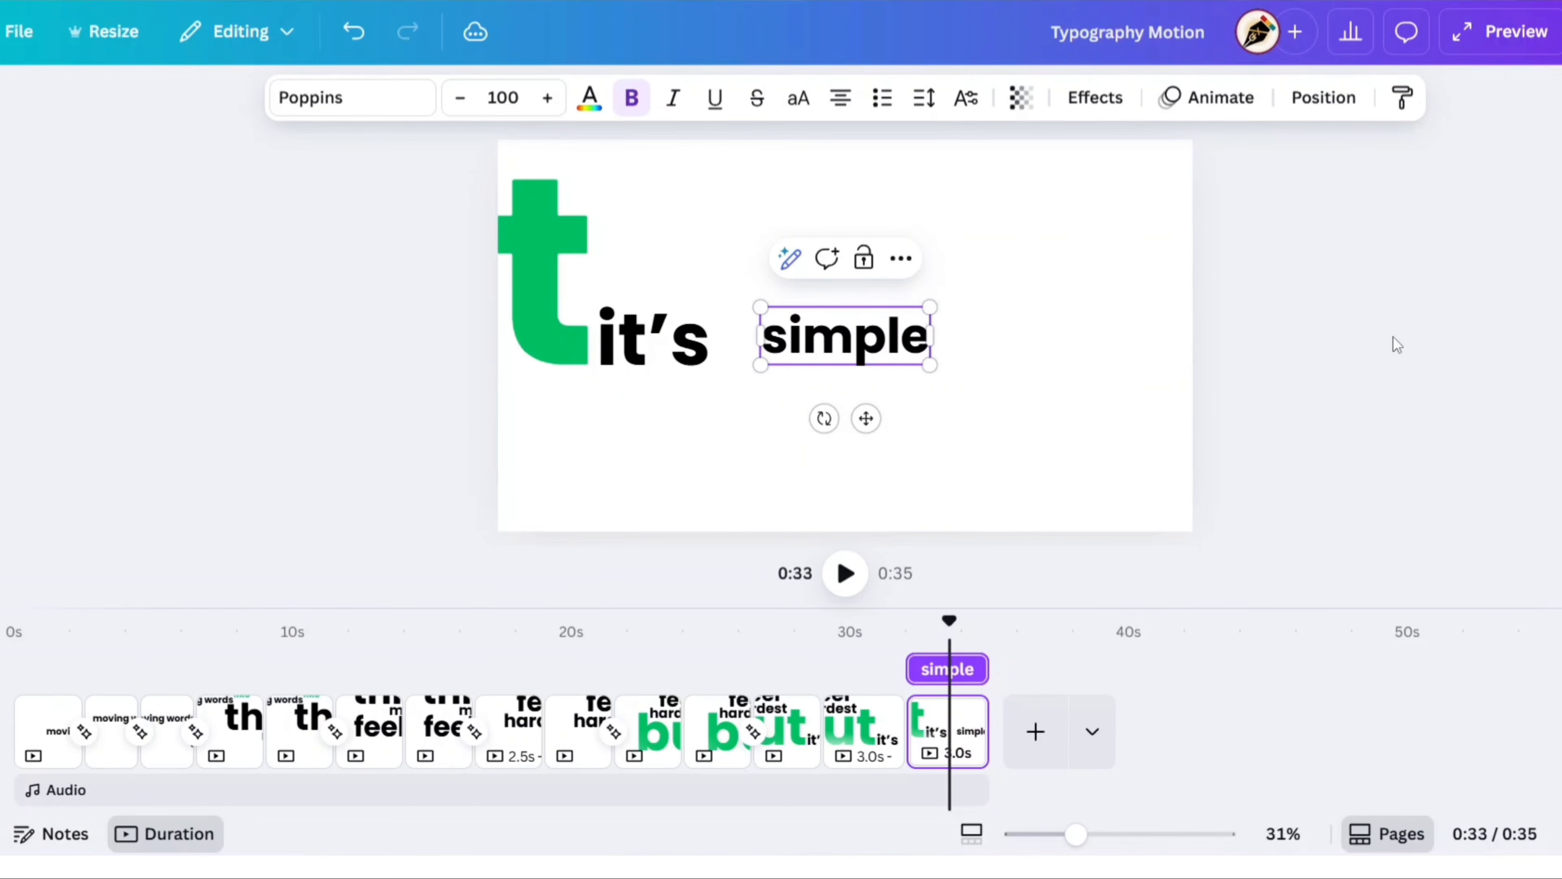
{"action": "left_click", "coordinate": [510, 96]}
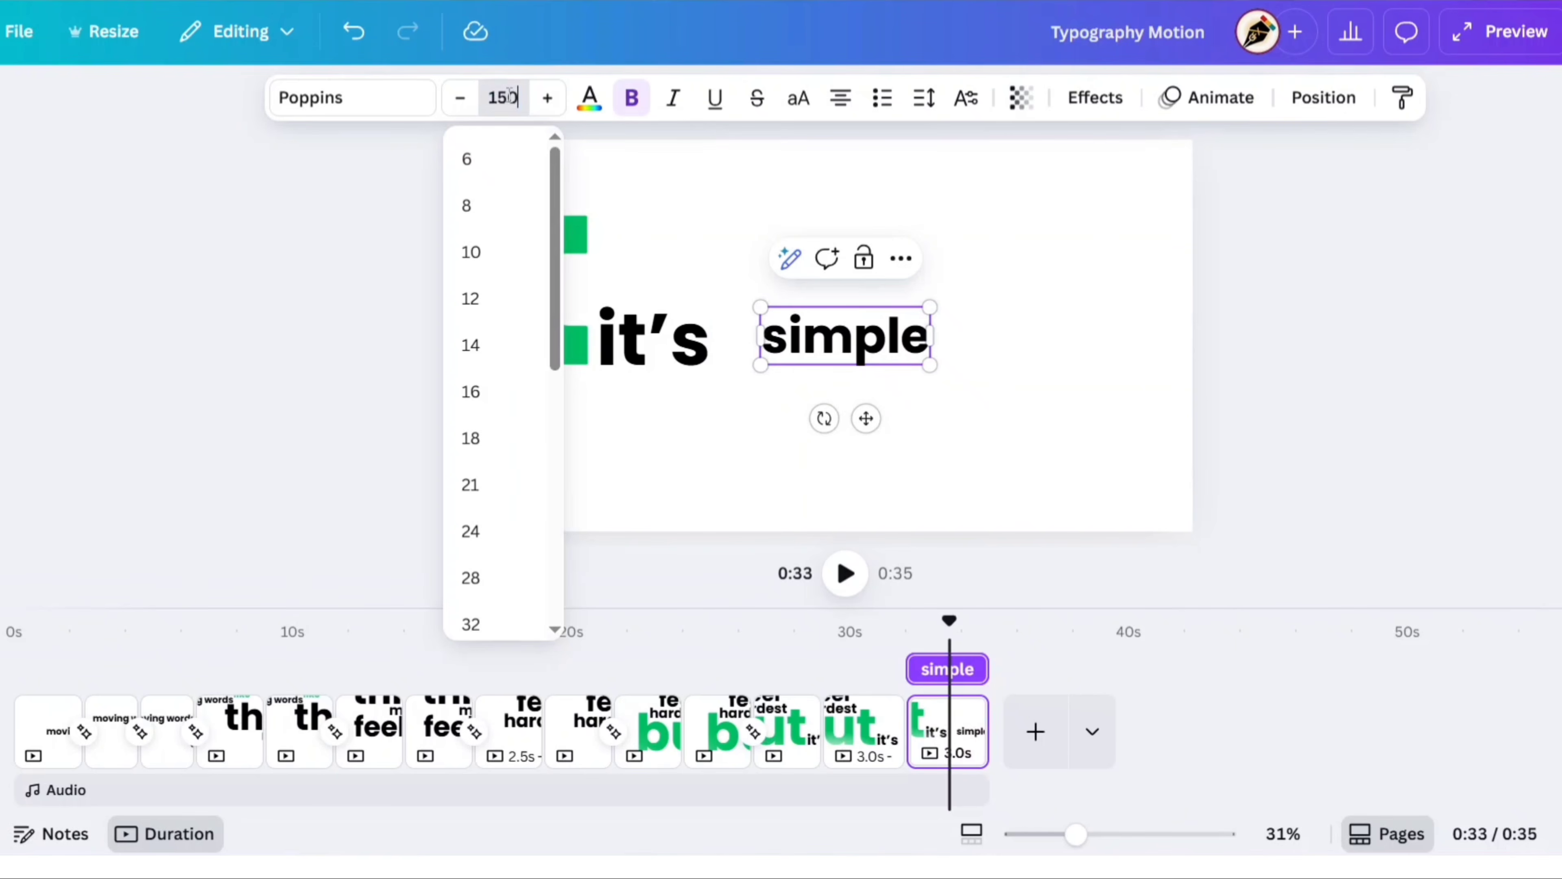
{"action": "type", "text": "150"}
{"action": "key", "text": "Return"}
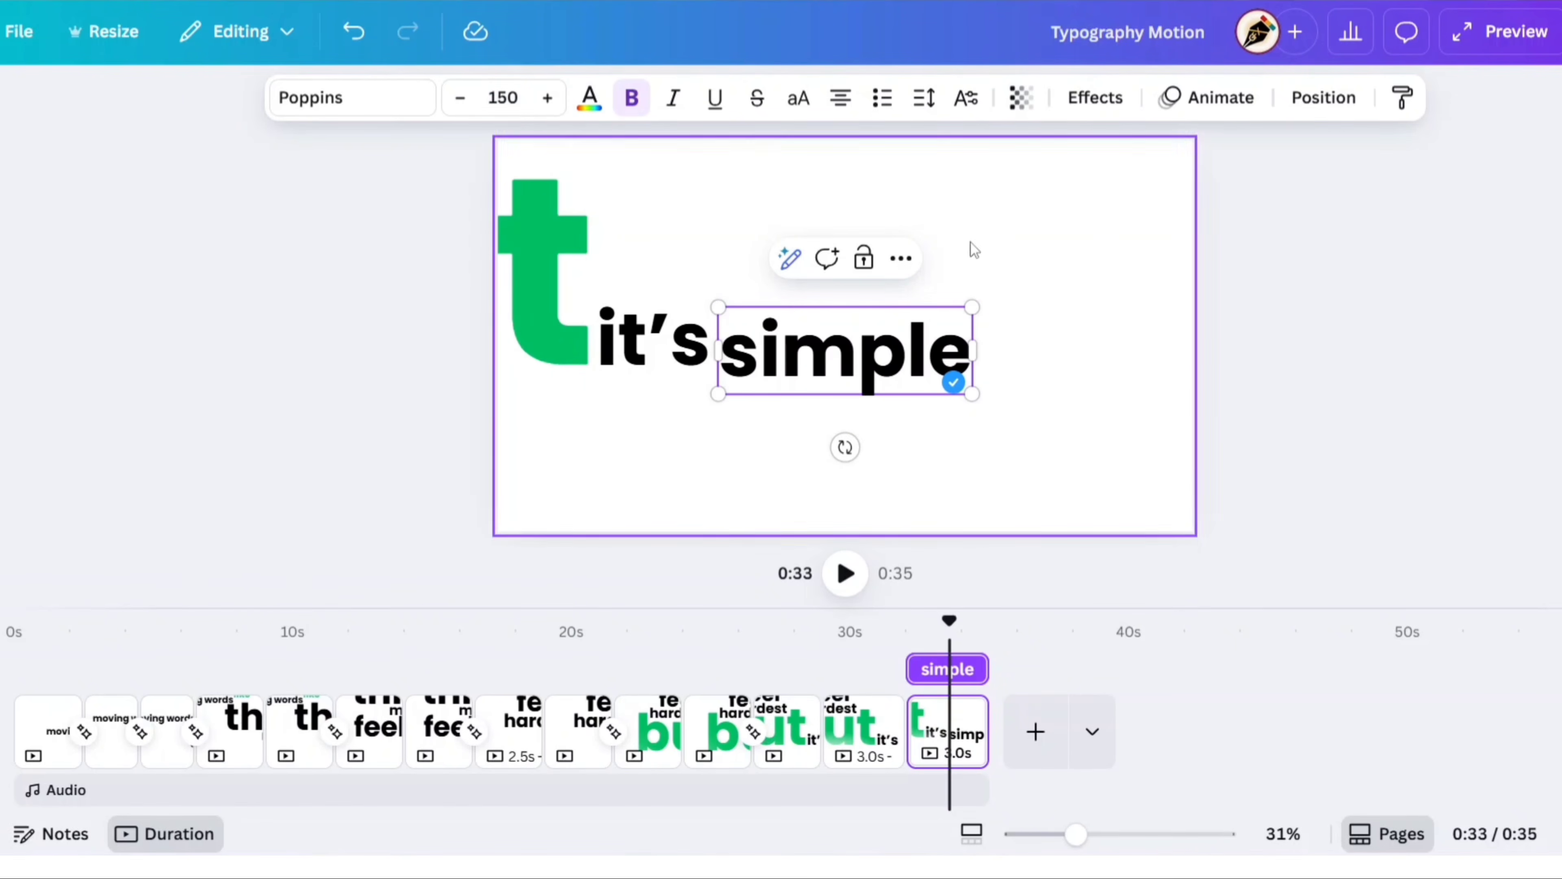
Animate "simple" on the fourteenth page with Ascend, playing on enter
{"action": "left_click", "coordinate": [1204, 97]}
{"action": "left_click", "coordinate": [218, 594]}
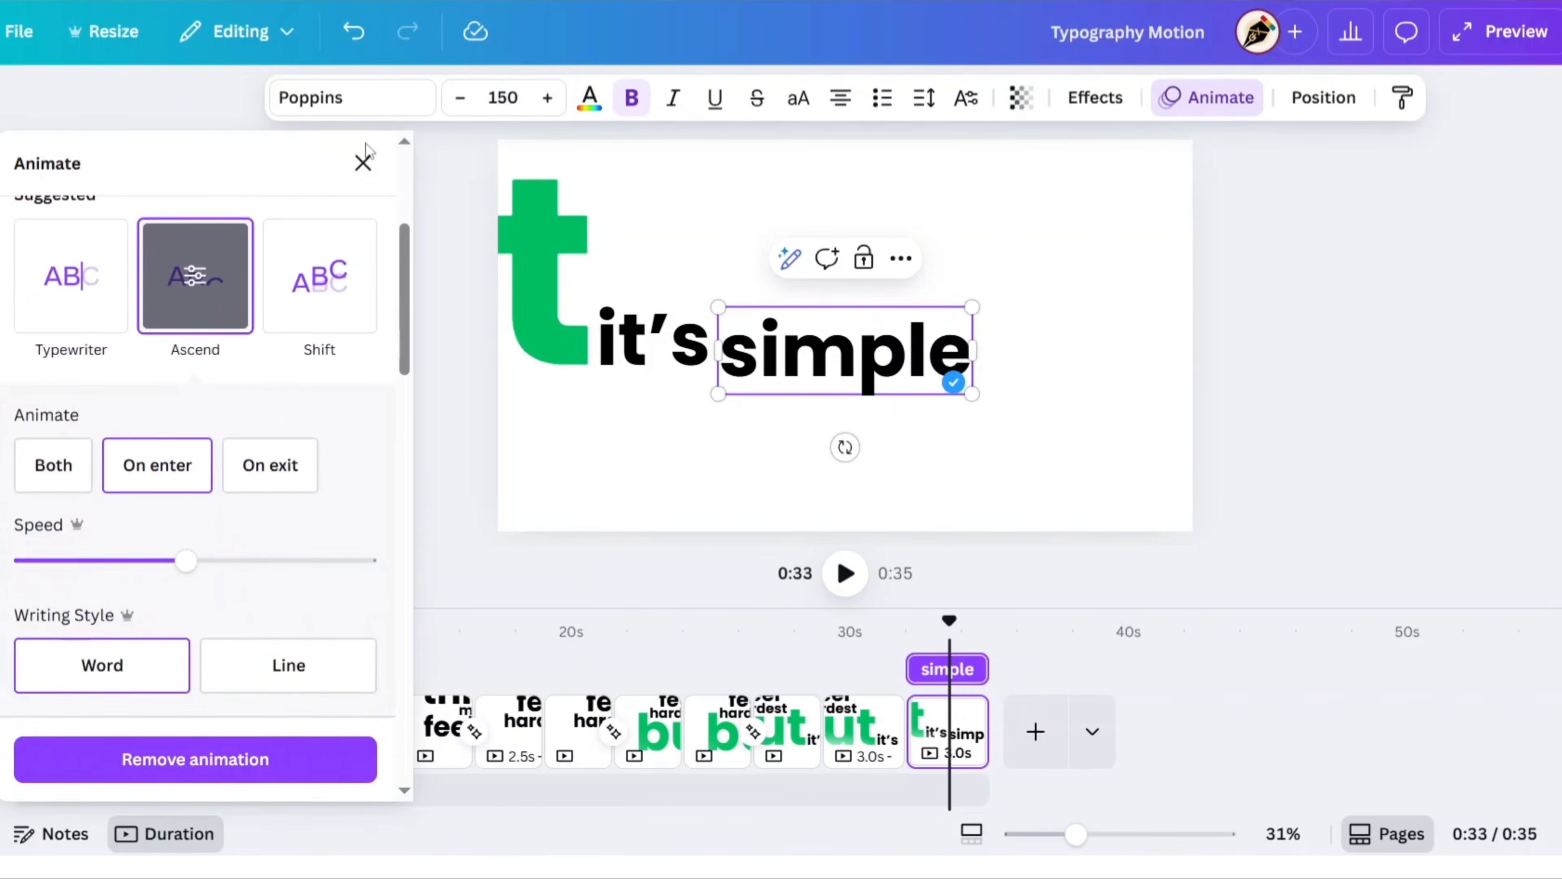
{"action": "left_click", "coordinate": [363, 163]}
{"action": "left_click", "coordinate": [1221, 388]}
Position "simple" directly after "it's" on the fourteenth page, on the same baseline with a small gap between the words
{"action": "left_click_drag", "start_coordinate": [846, 368], "coordinate": [797, 356]}
{"action": "key", "text": "Down"}
{"action": "key", "text": "Down"}
{"action": "key", "text": "Down"}
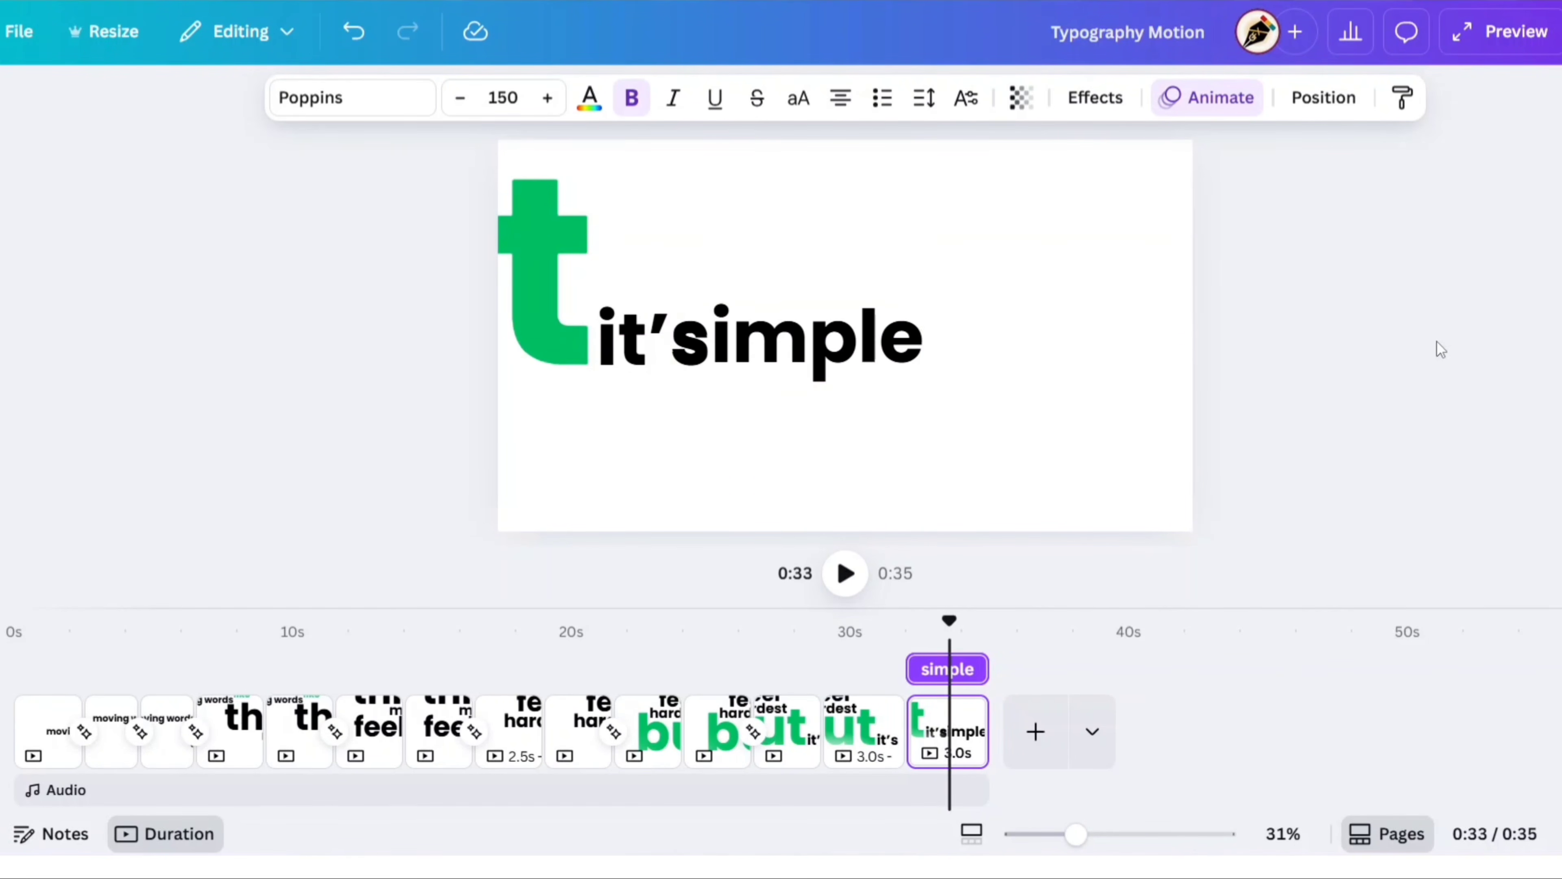
{"action": "key", "text": "shift+Right"}
{"action": "key", "text": "shift+Right"}
{"action": "key", "text": "shift+Right"}
{"action": "key", "text": "shift+Right"}
{"action": "key", "text": "shift+Right"}
{"action": "key", "text": "shift+Right"}
{"action": "key", "text": "shift+Right"}
{"action": "key", "text": "shift+Right"}
{"action": "key", "text": "shift+Right"}
{"action": "key", "text": "shift+Right"}
{"action": "key", "text": "shift+Right"}
{"action": "key", "text": "shift+Right"}
{"action": "key", "text": "shift+Right"}
{"action": "key", "text": "shift+Right"}
{"action": "key", "text": "shift+Right"}
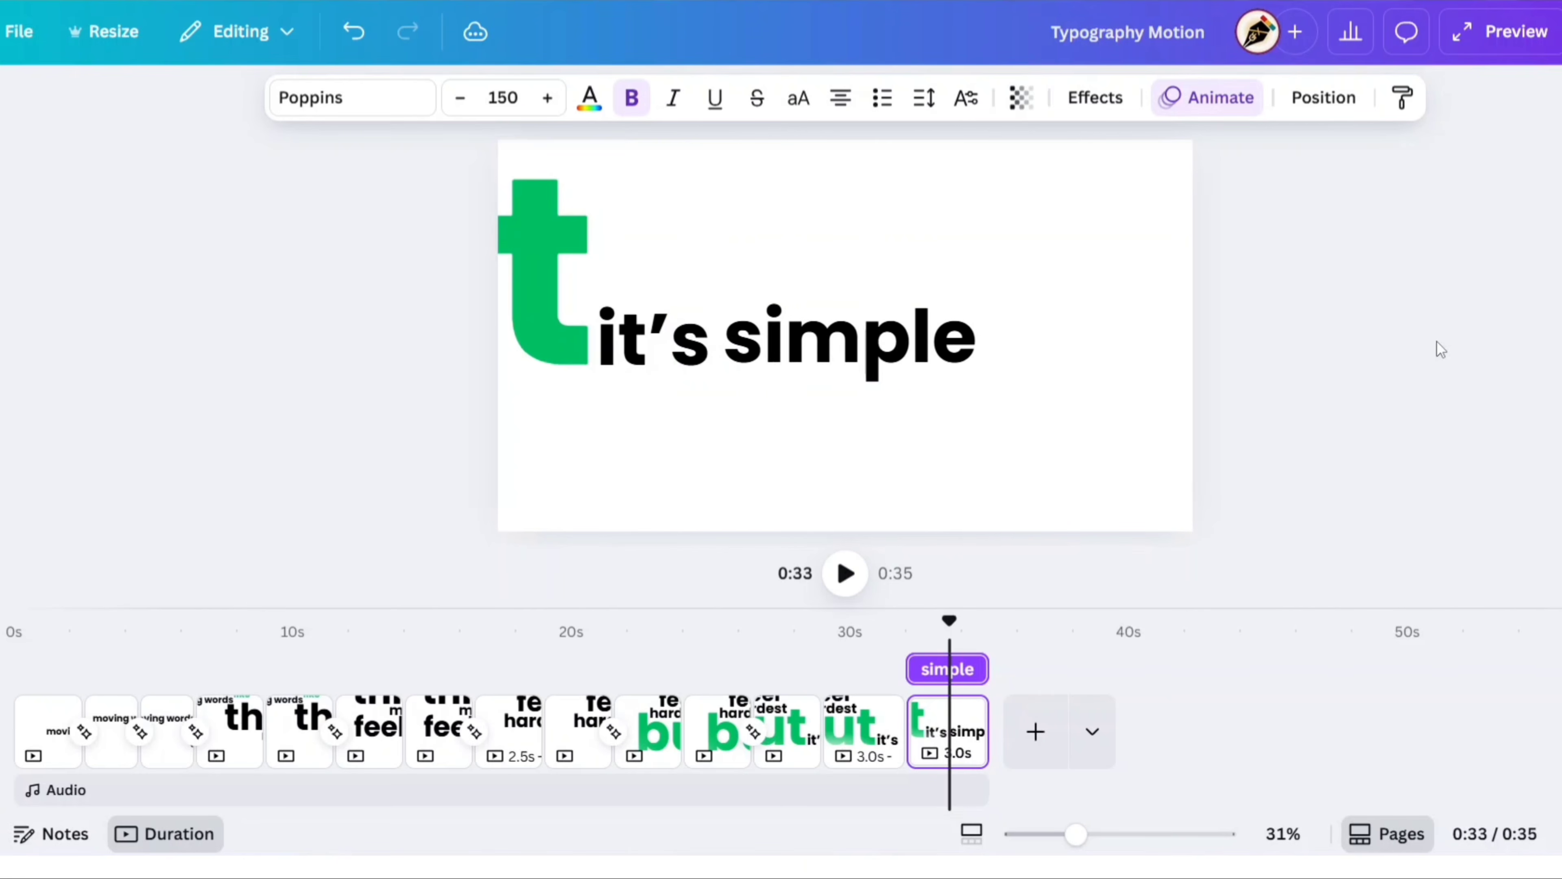
{"action": "key", "text": "shift+Left"}
{"action": "key", "text": "shift+Left"}
{"action": "key", "text": "shift+Left"}
{"action": "key", "text": "shift+Right"}
{"action": "key", "text": "shift+Right"}
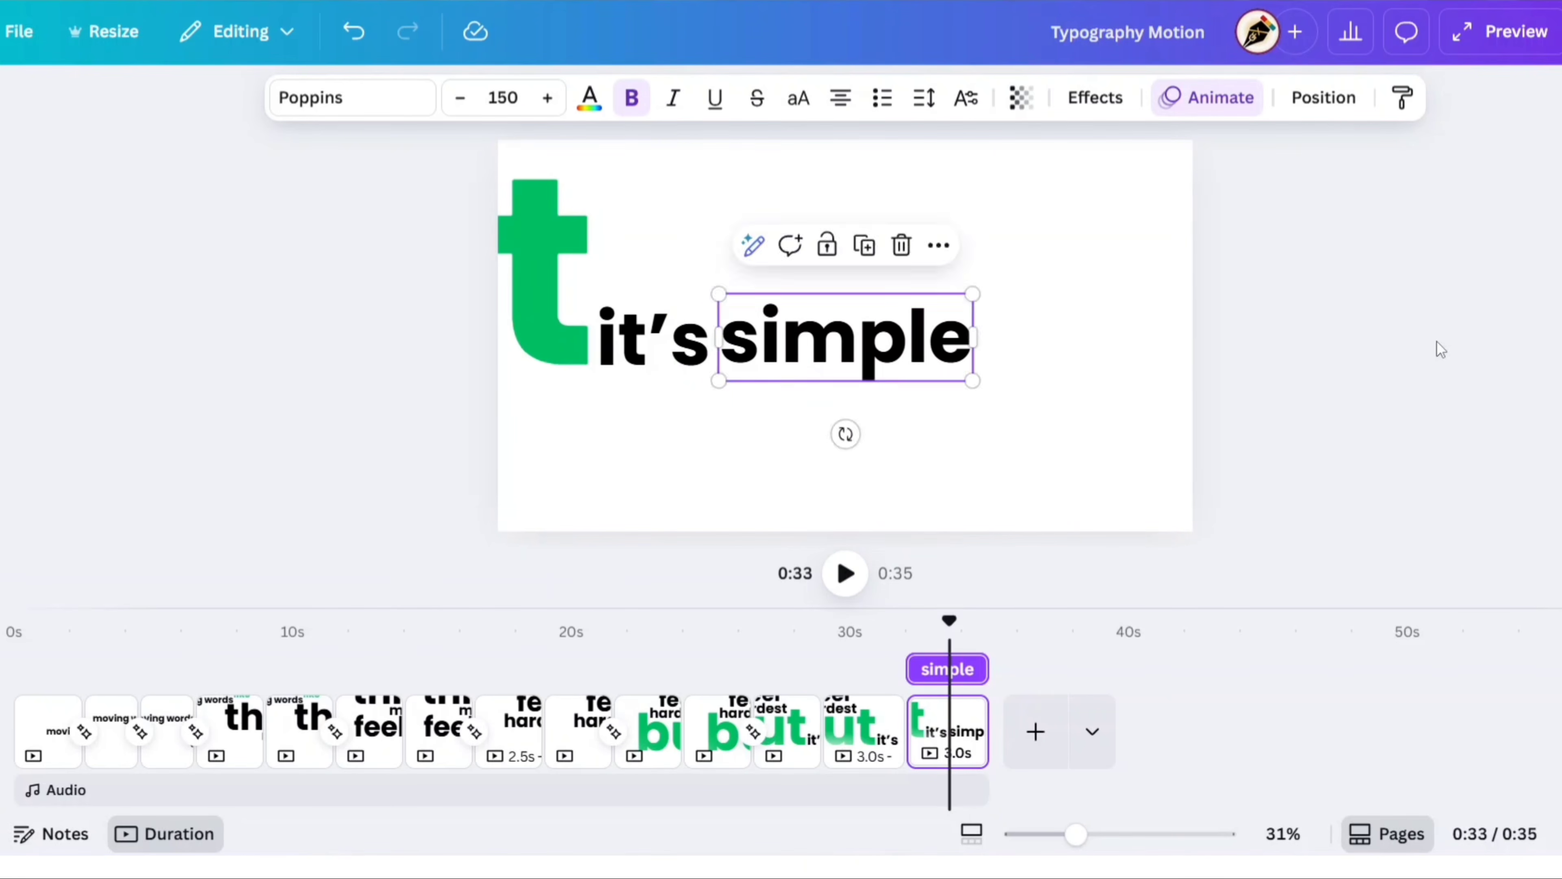
{"action": "key", "text": "Left"}
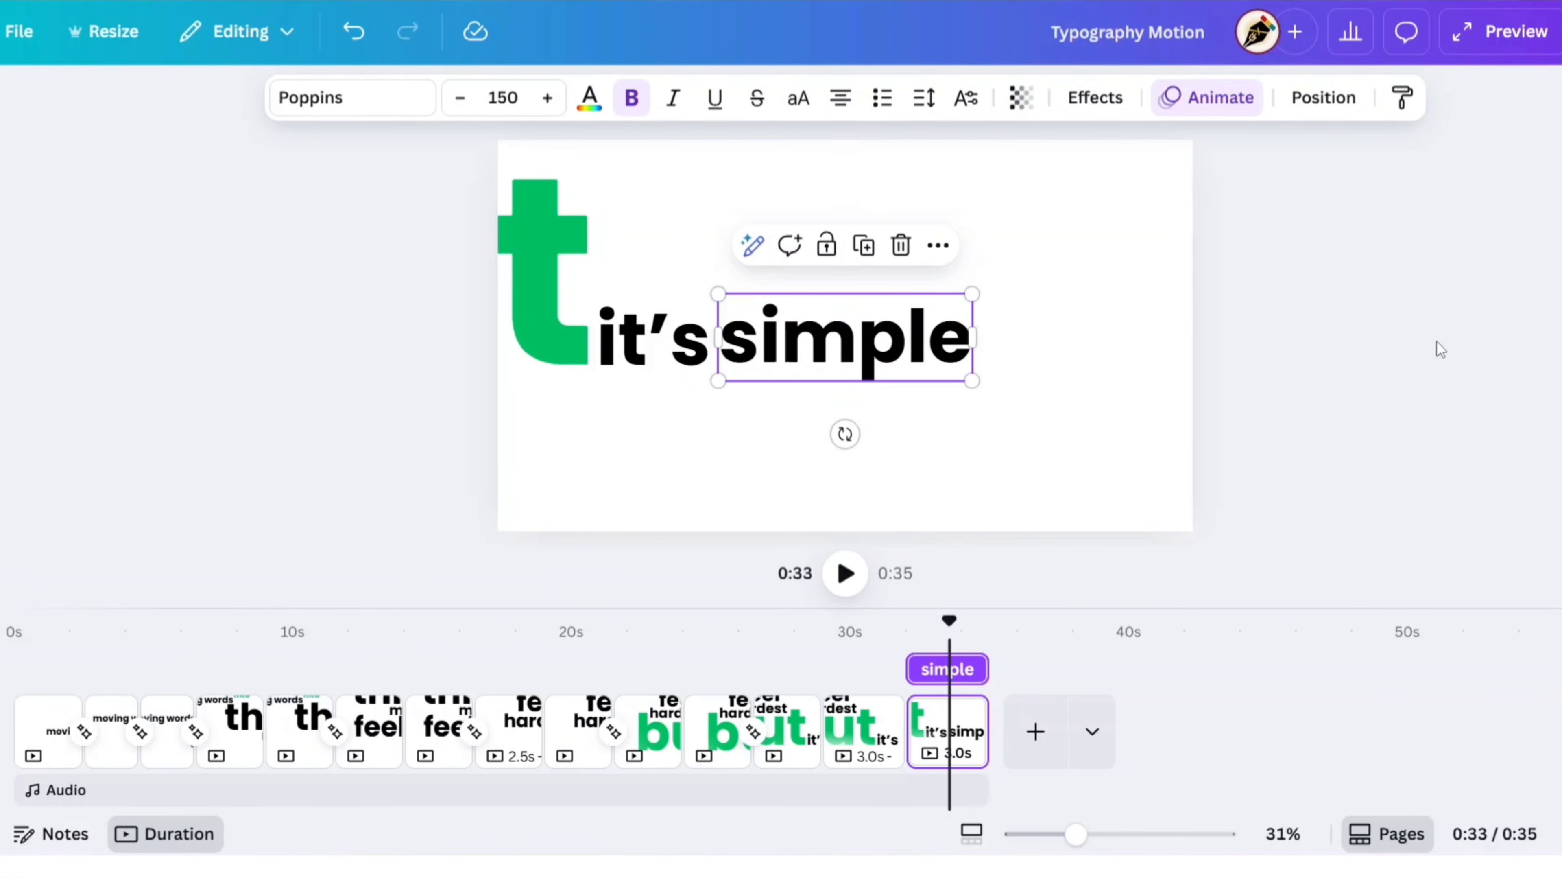
Change the text colour of "simple" to the same green as "but"
{"action": "left_click", "coordinate": [593, 111]}
{"action": "left_click", "coordinate": [141, 336]}
{"action": "left_click", "coordinate": [363, 163]}
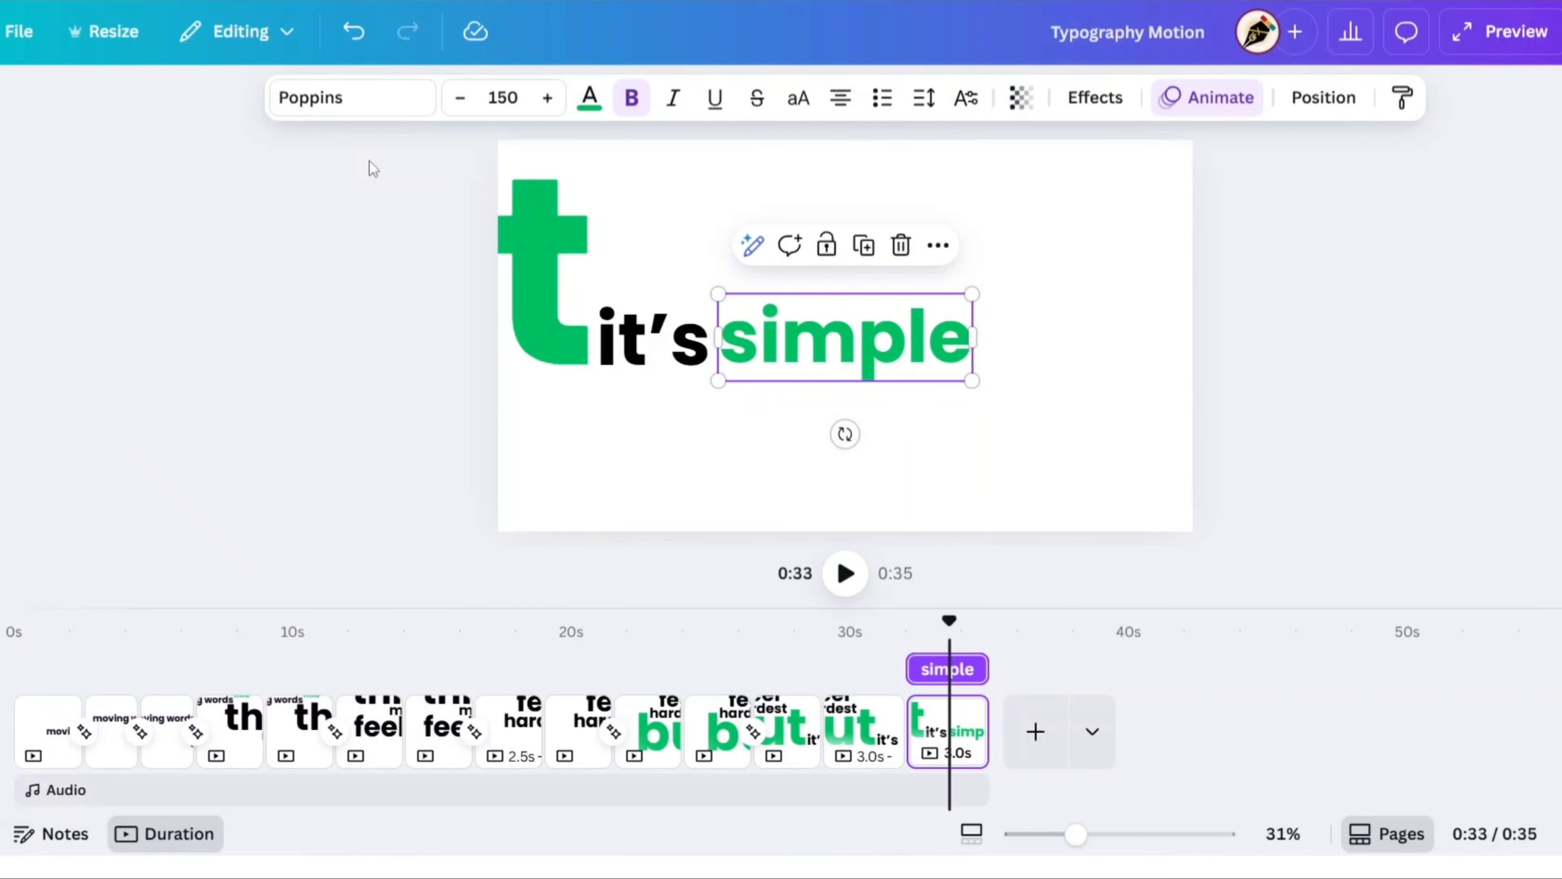
Add a Match & Move transition between the thirteenth and fourteenth pages and lengthen its duration
{"action": "left_click", "coordinate": [905, 732]}
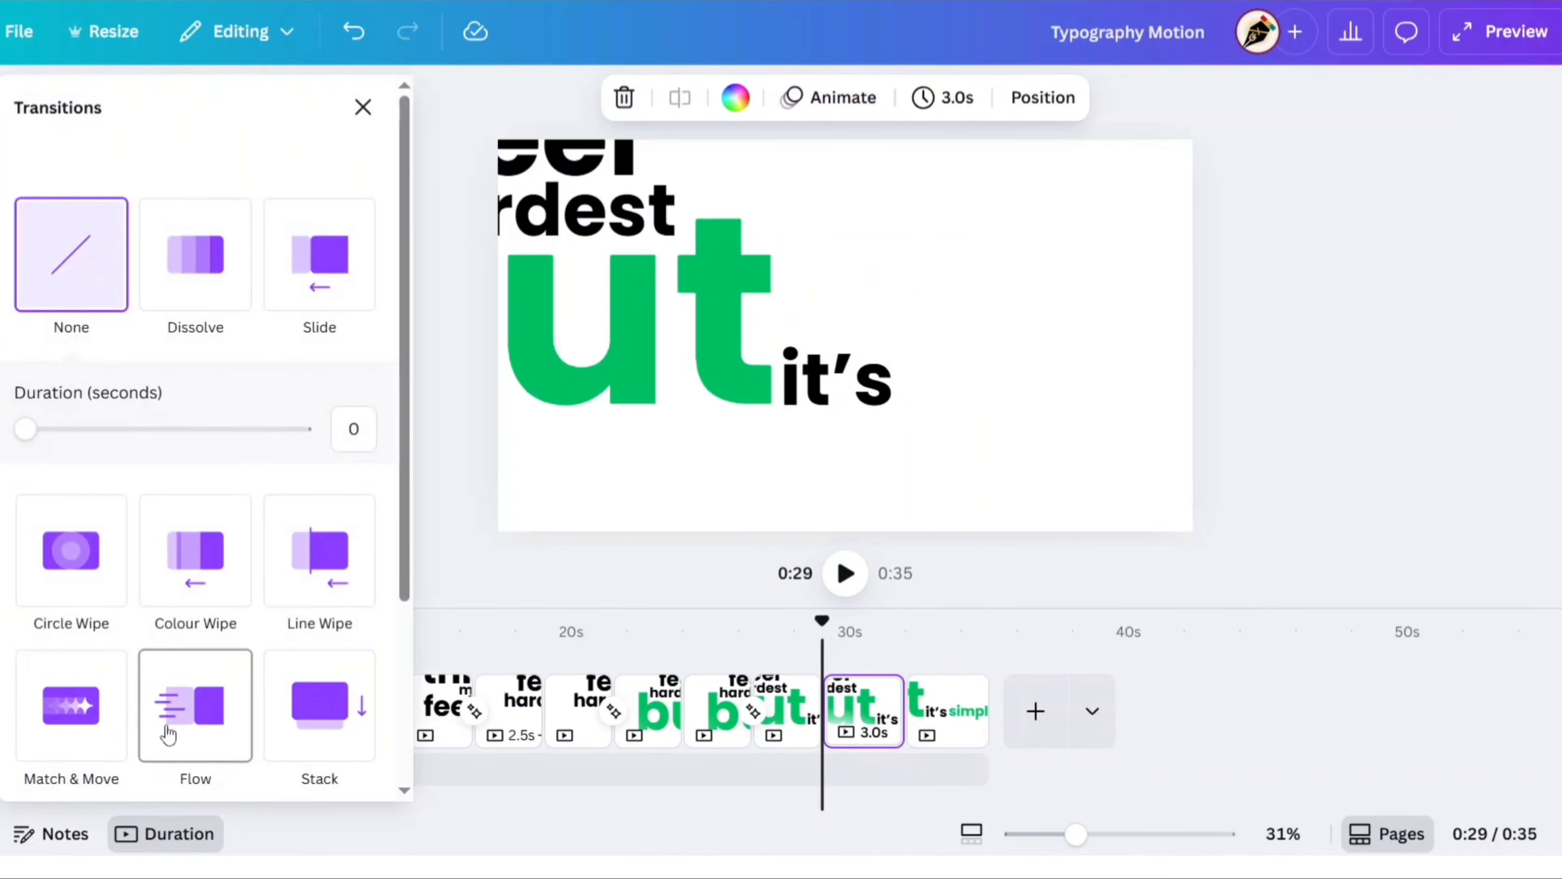
{"action": "left_click", "coordinate": [74, 720]}
{"action": "left_click_drag", "start_coordinate": [197, 677], "coordinate": [217, 677]}
{"action": "left_click", "coordinate": [363, 108]}
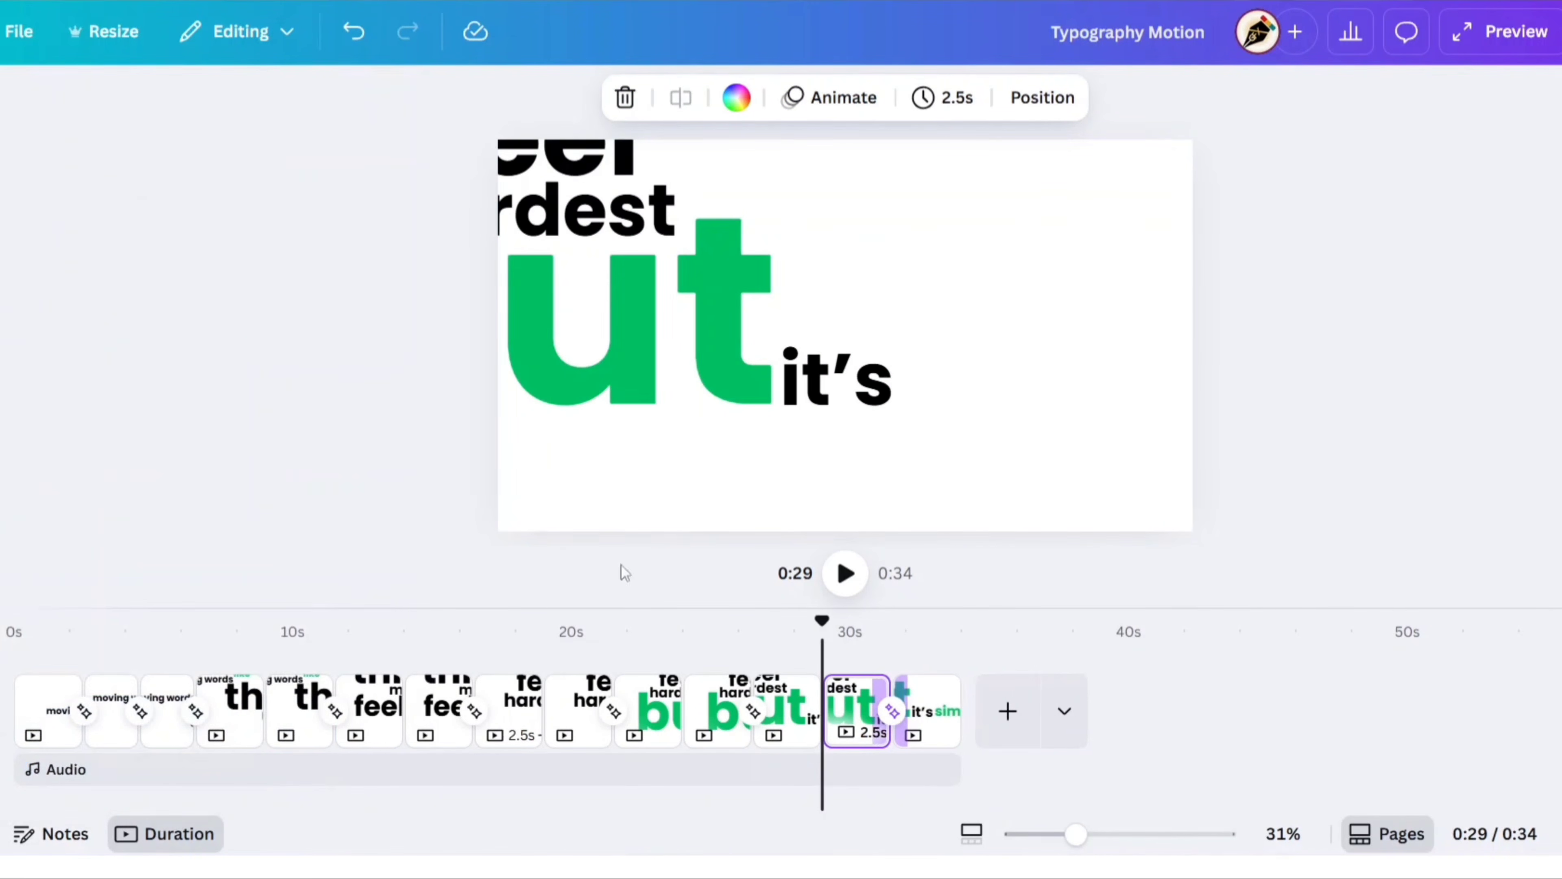
{"action": "left_click", "coordinate": [1199, 575]}
Duplicate the fourteenth page as the fifteenth
{"action": "left_click_drag", "start_coordinate": [823, 623], "coordinate": [945, 656]}
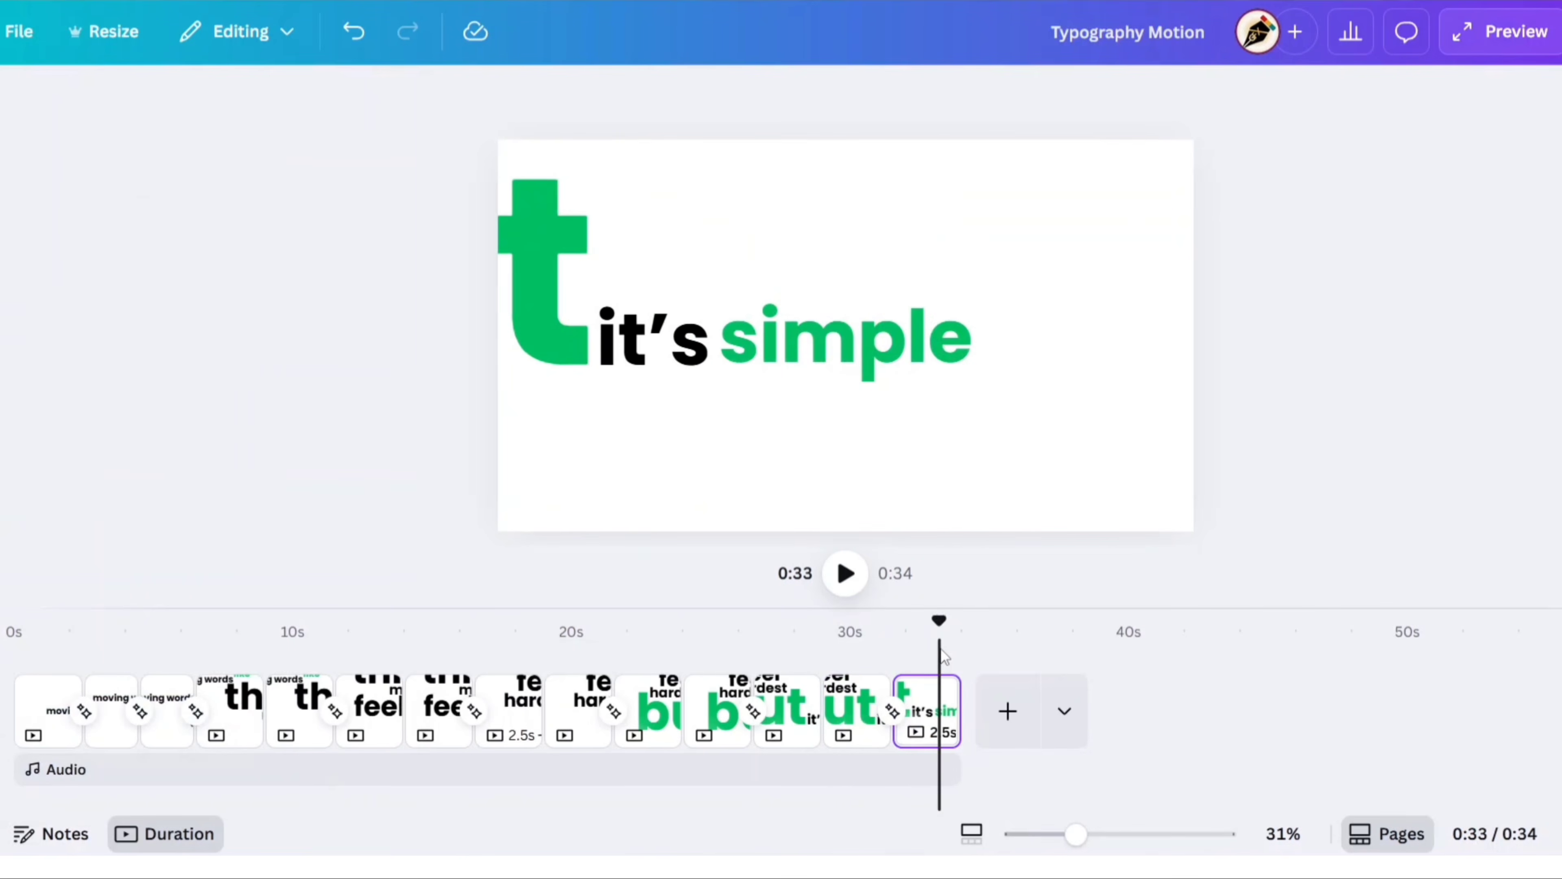
{"action": "right_click", "coordinate": [931, 707]}
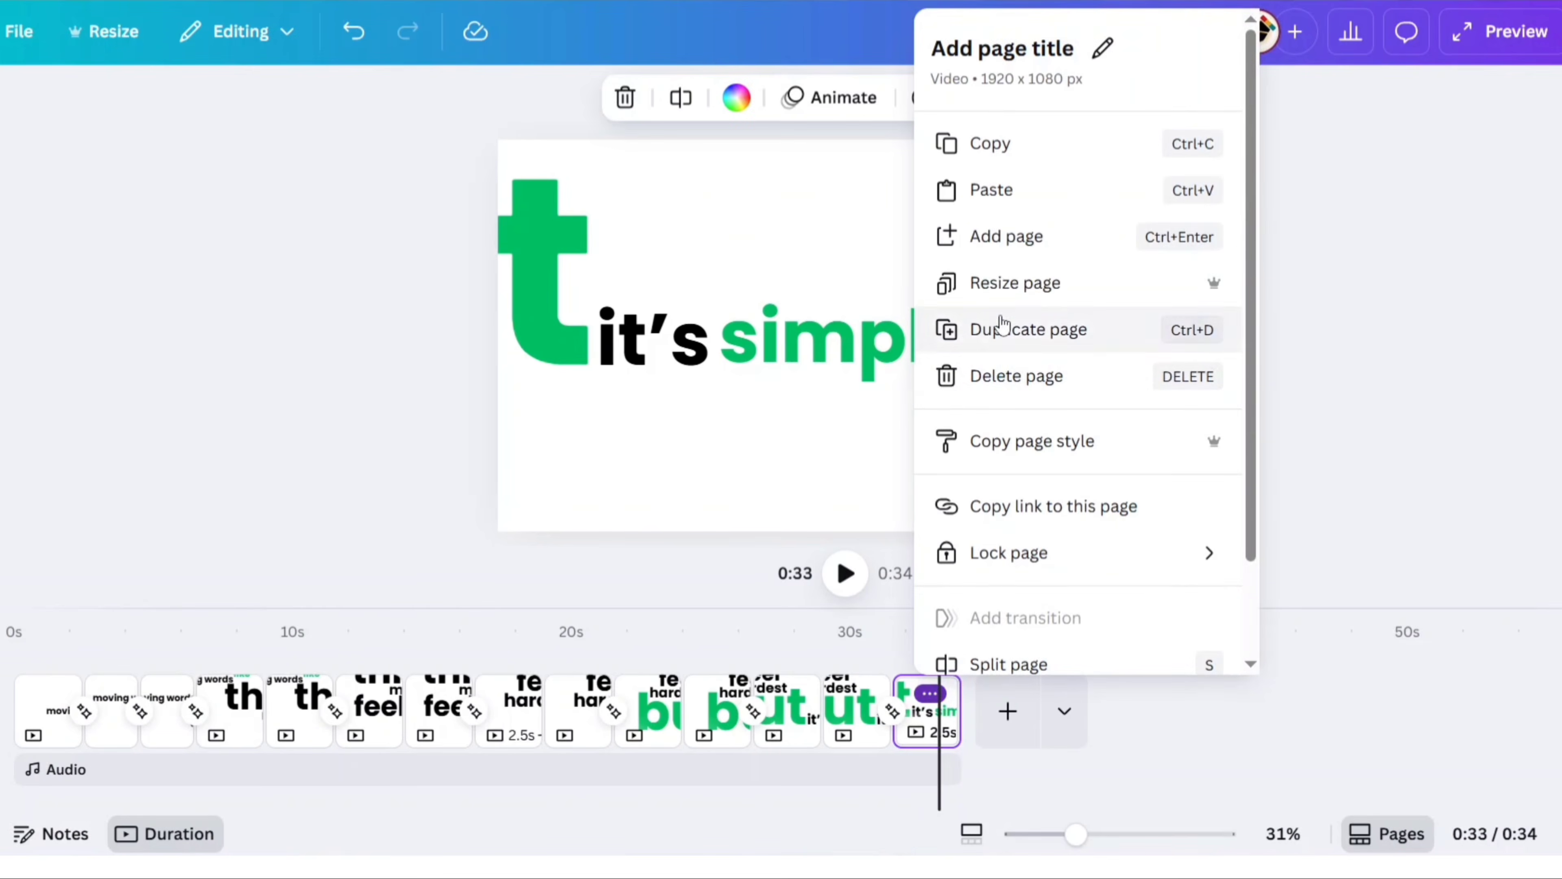
{"action": "left_click", "coordinate": [1015, 330]}
{"action": "left_click_drag", "start_coordinate": [959, 618], "coordinate": [1018, 619]}
Remove the animation from "simple" on the fifteenth page
{"action": "left_click", "coordinate": [845, 339]}
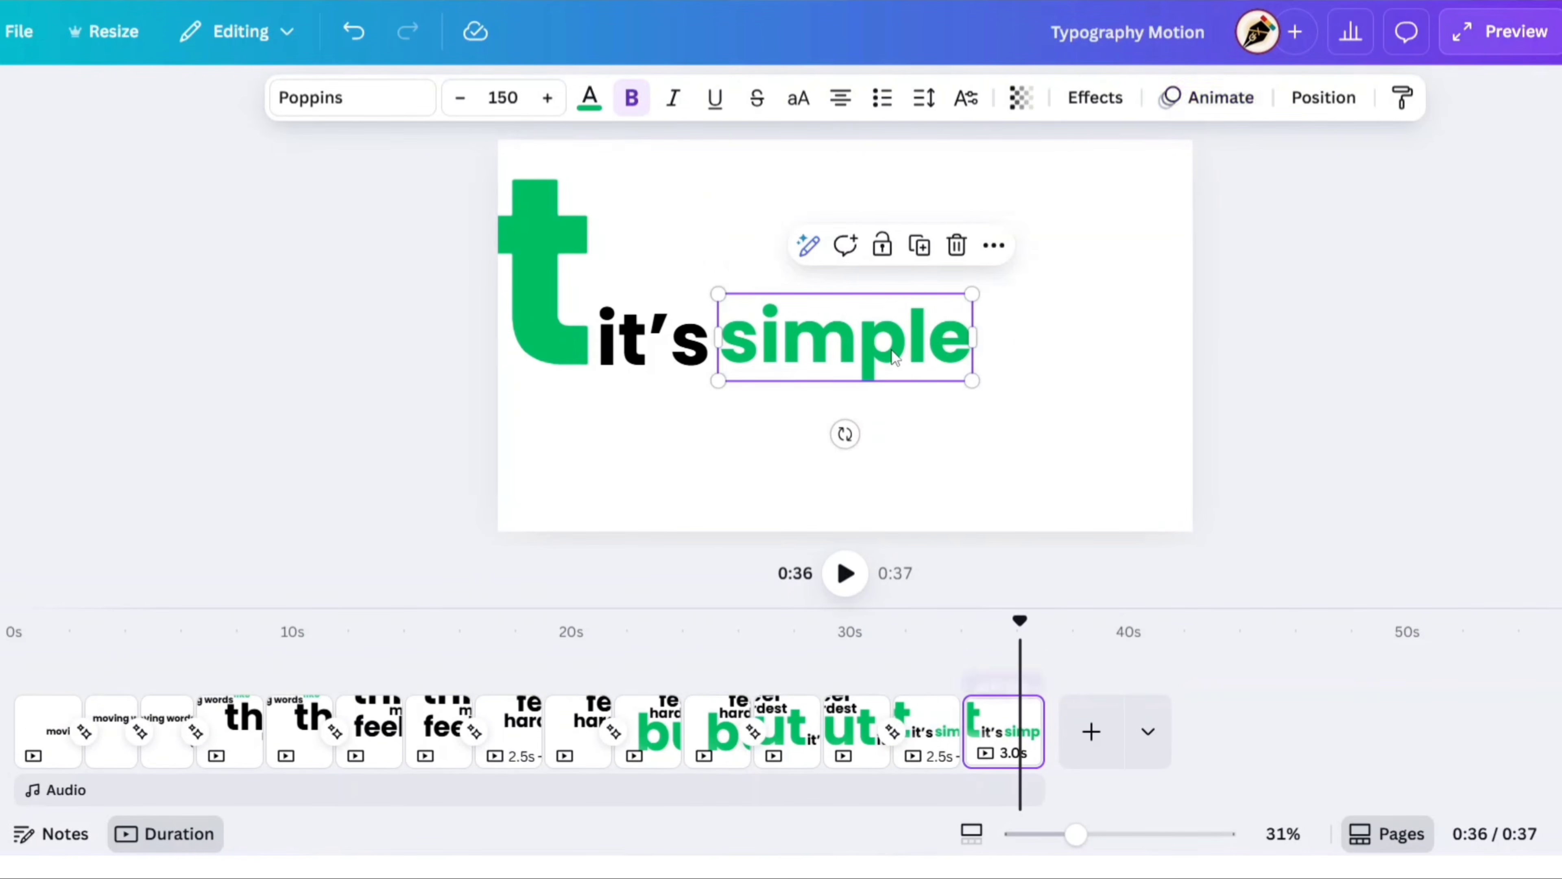
{"action": "left_click", "coordinate": [1208, 98]}
{"action": "left_click", "coordinate": [196, 759]}
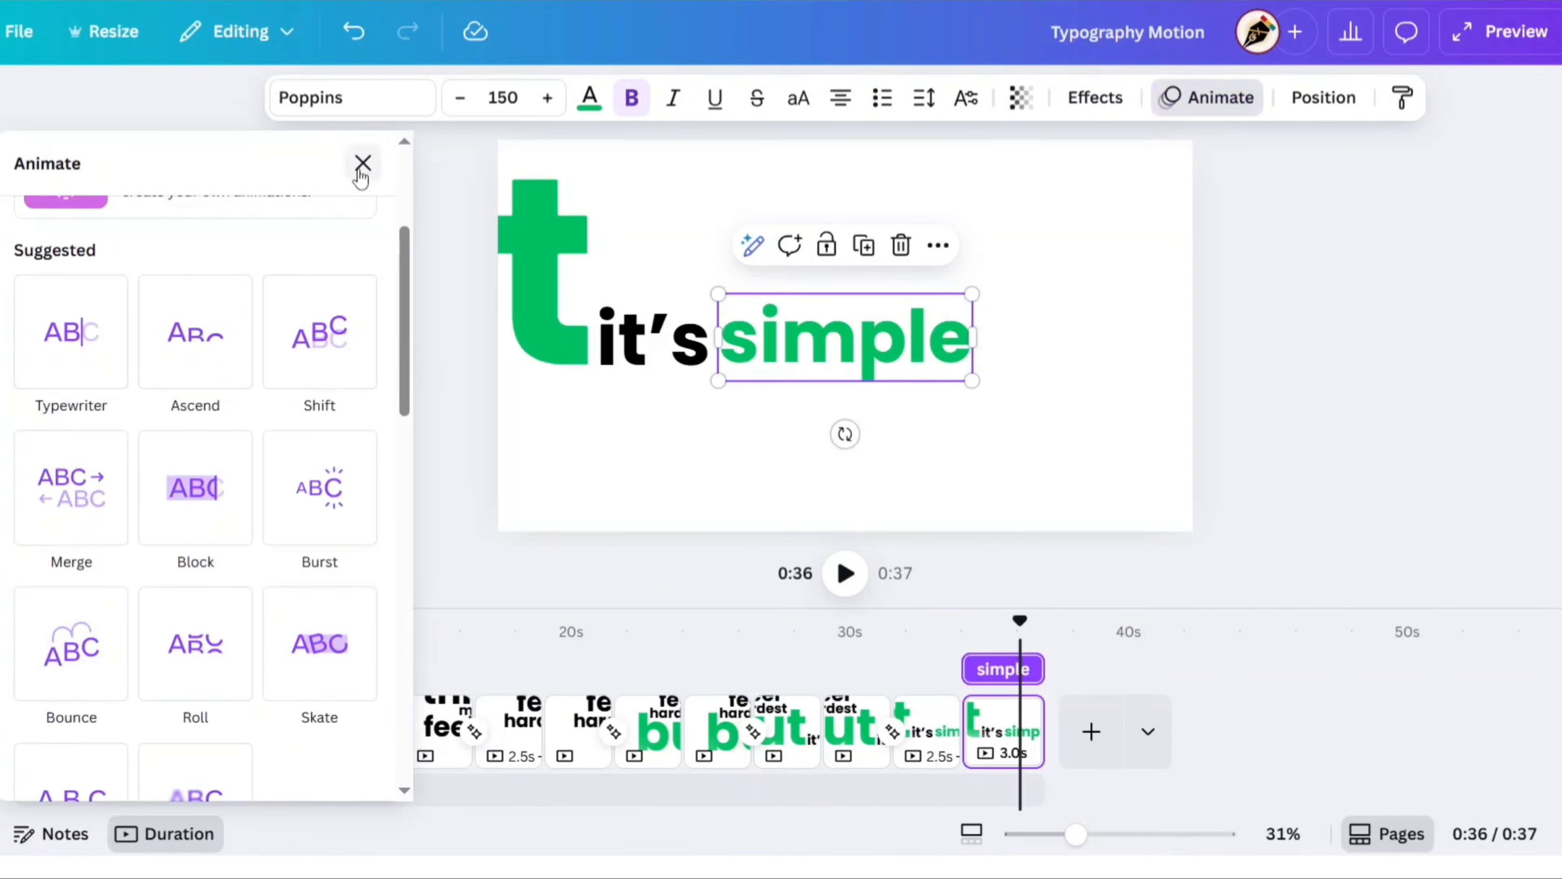
{"action": "left_click", "coordinate": [363, 163]}
{"action": "left_click", "coordinate": [1295, 330]}
Group "simple" with the word group on the fifteenth page, and duplicate that page as the sixteenth
{"action": "left_click", "coordinate": [876, 356]}
{"action": "left_click", "coordinate": [654, 342], "text": "shift"}
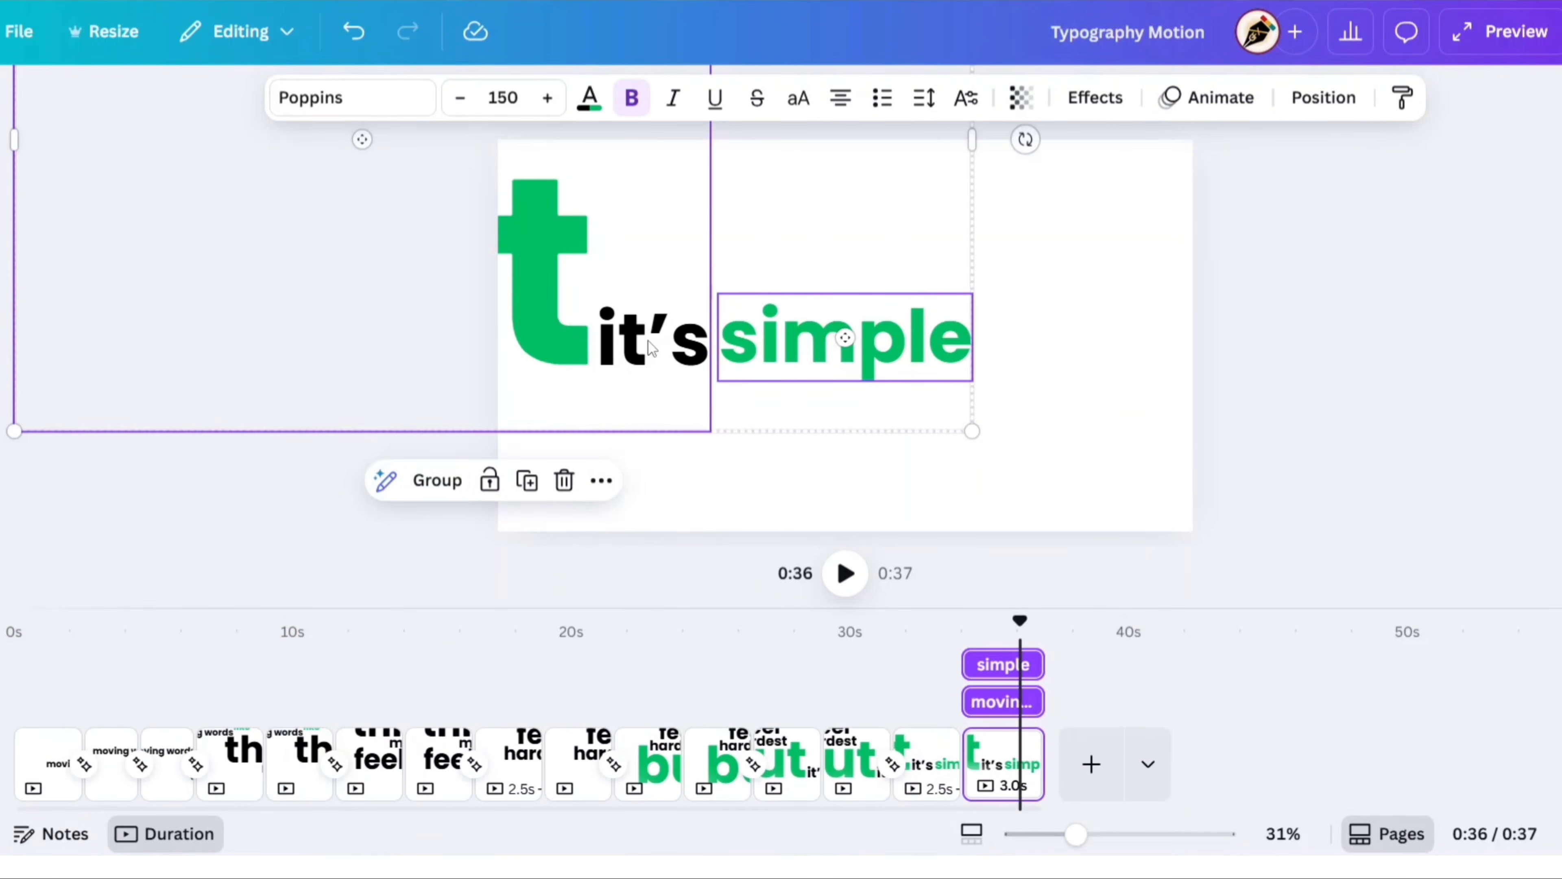
{"action": "left_click", "coordinate": [436, 480]}
{"action": "left_click", "coordinate": [1141, 446]}
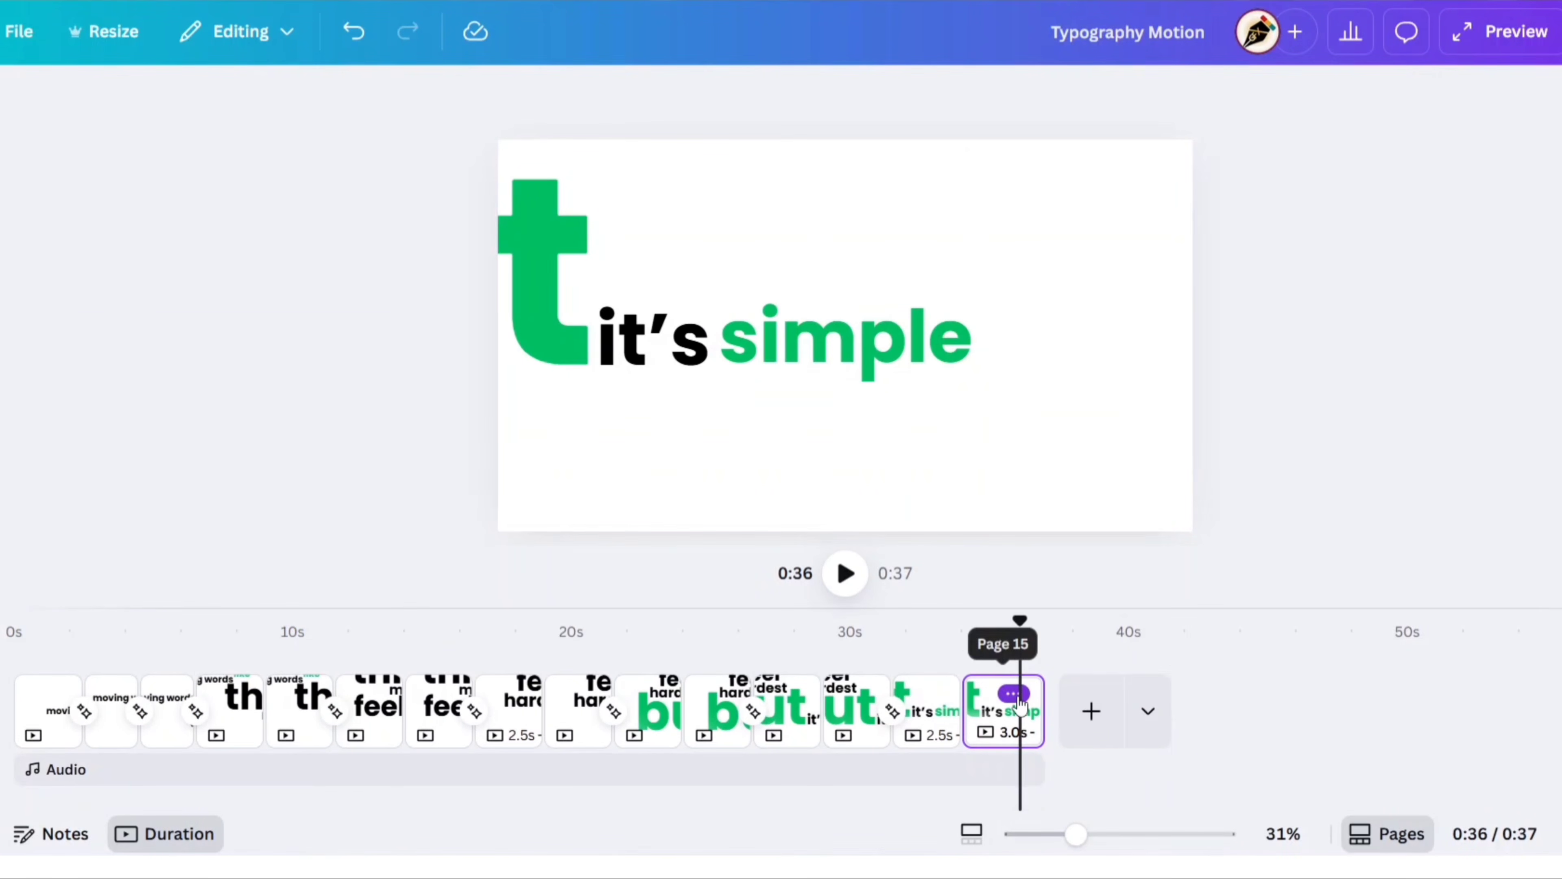
{"action": "left_click", "coordinate": [1013, 693]}
{"action": "left_click", "coordinate": [1124, 340]}
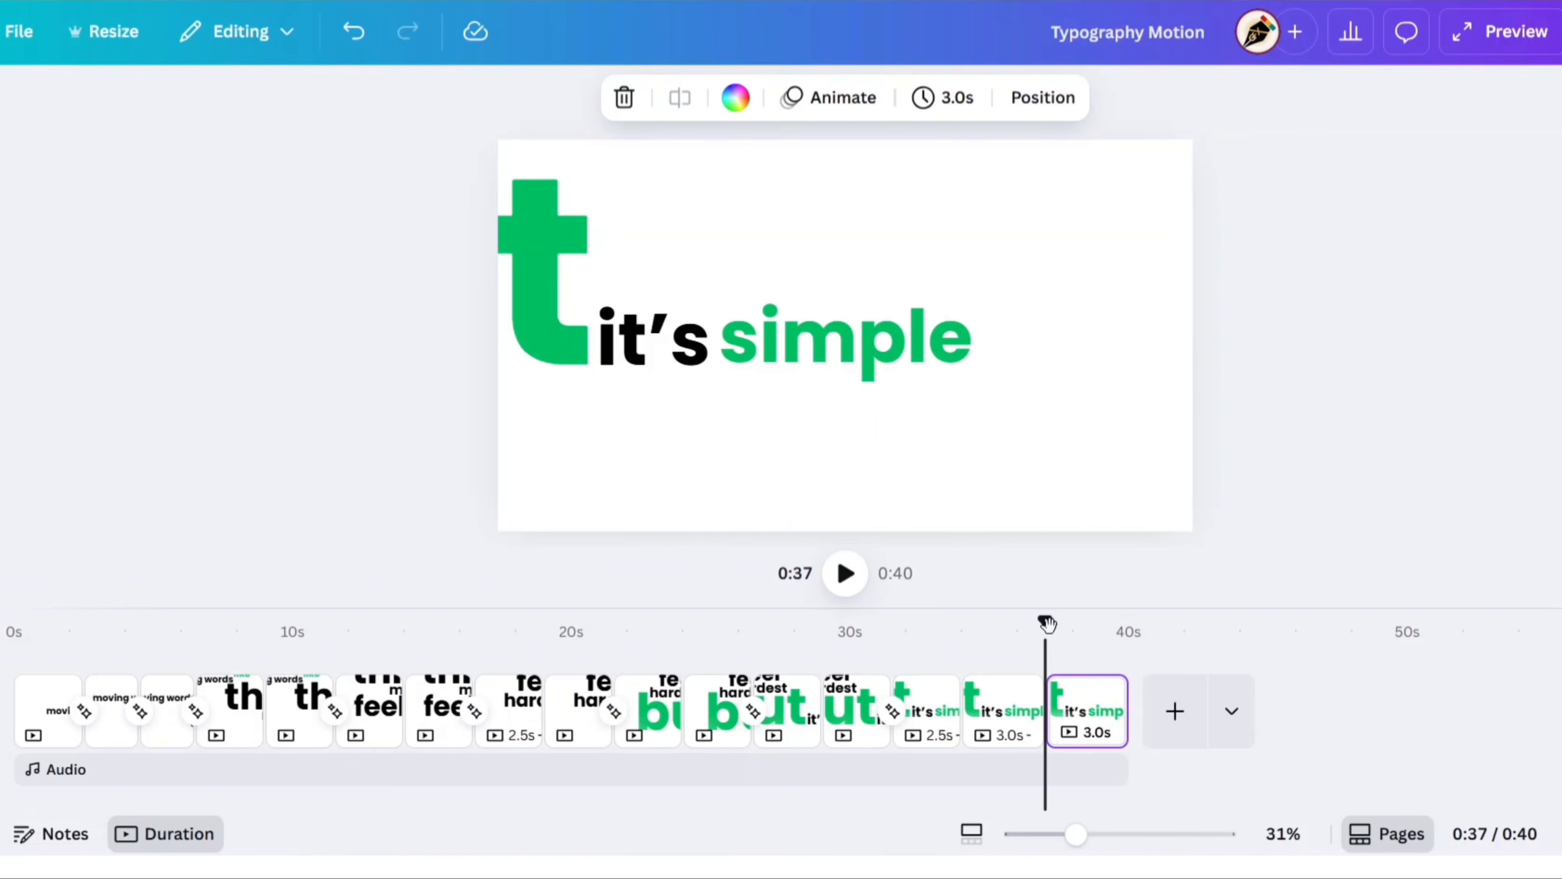
Scale down and reposition the word group on the sixteenth page so every word from "moving words" to "simple" fits on the canvas
{"action": "left_click_drag", "start_coordinate": [1048, 624], "coordinate": [1093, 623]}
{"action": "left_click", "coordinate": [910, 356]}
{"action": "left_click_drag", "start_coordinate": [974, 433], "coordinate": [775, 312]}
{"action": "left_click_drag", "start_coordinate": [620, 261], "coordinate": [920, 410]}
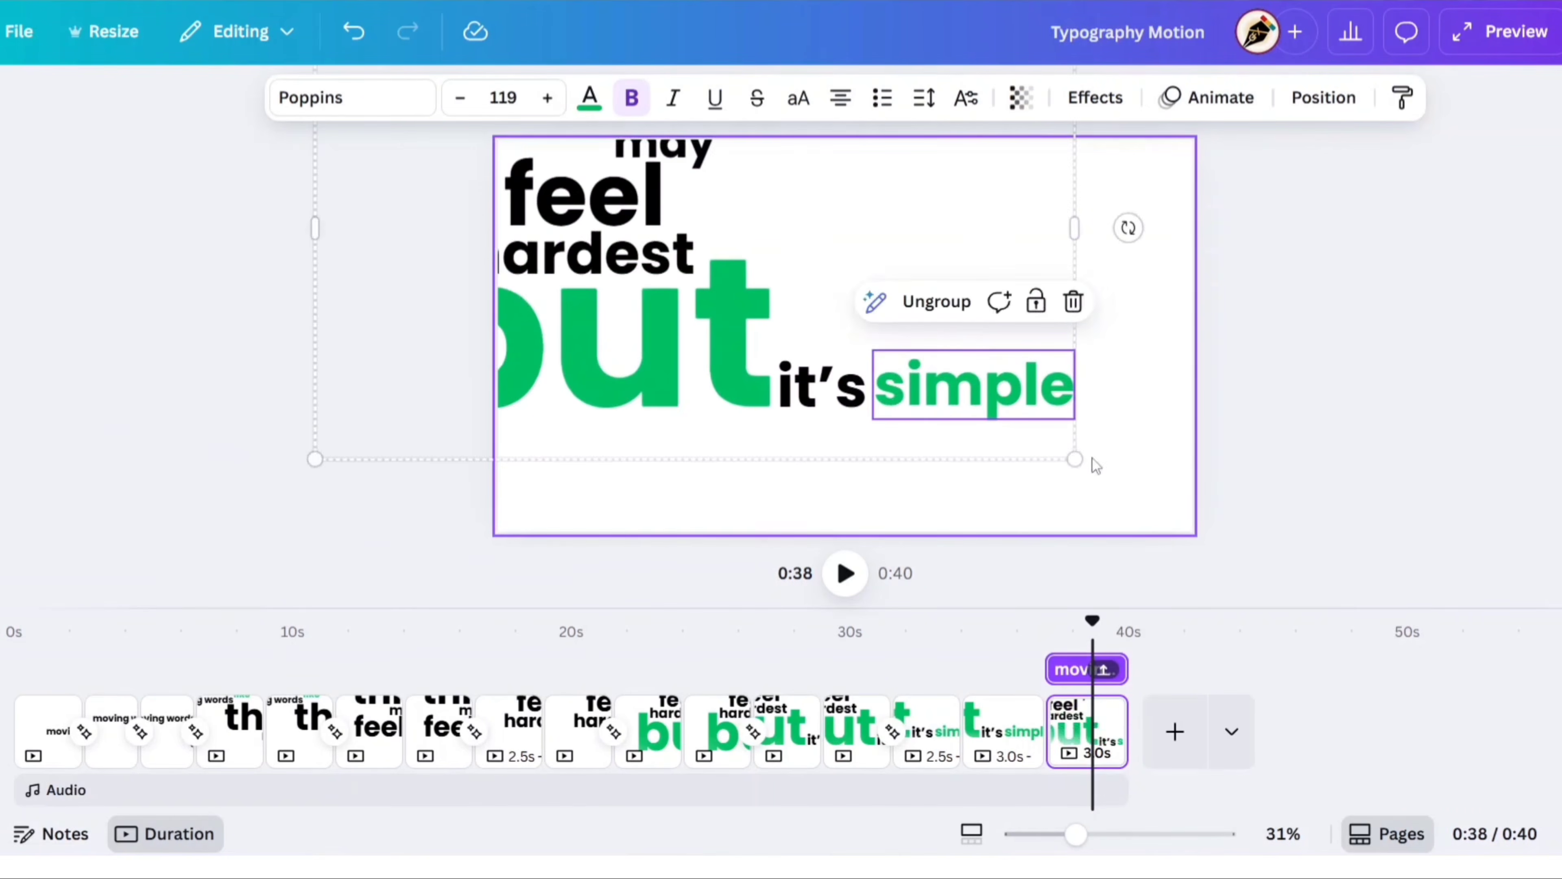
{"action": "left_click_drag", "start_coordinate": [1091, 458], "coordinate": [868, 334]}
{"action": "left_click_drag", "start_coordinate": [778, 293], "coordinate": [1034, 463]}
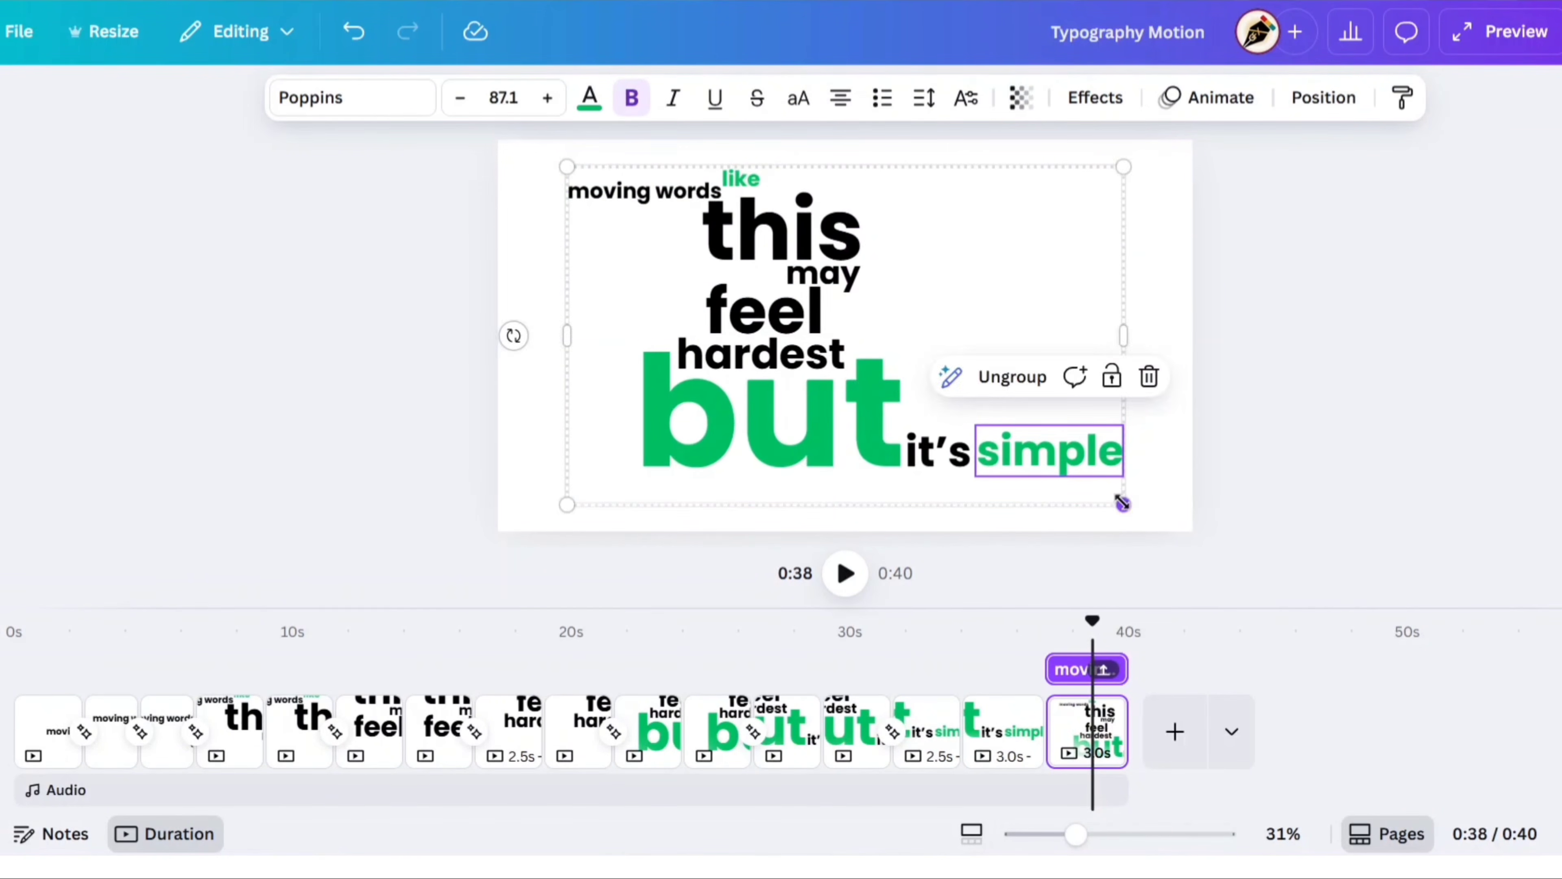
{"action": "left_click_drag", "start_coordinate": [1124, 503], "coordinate": [1140, 516]}
{"action": "left_click_drag", "start_coordinate": [973, 419], "coordinate": [967, 415]}
{"action": "left_click", "coordinate": [1377, 413]}
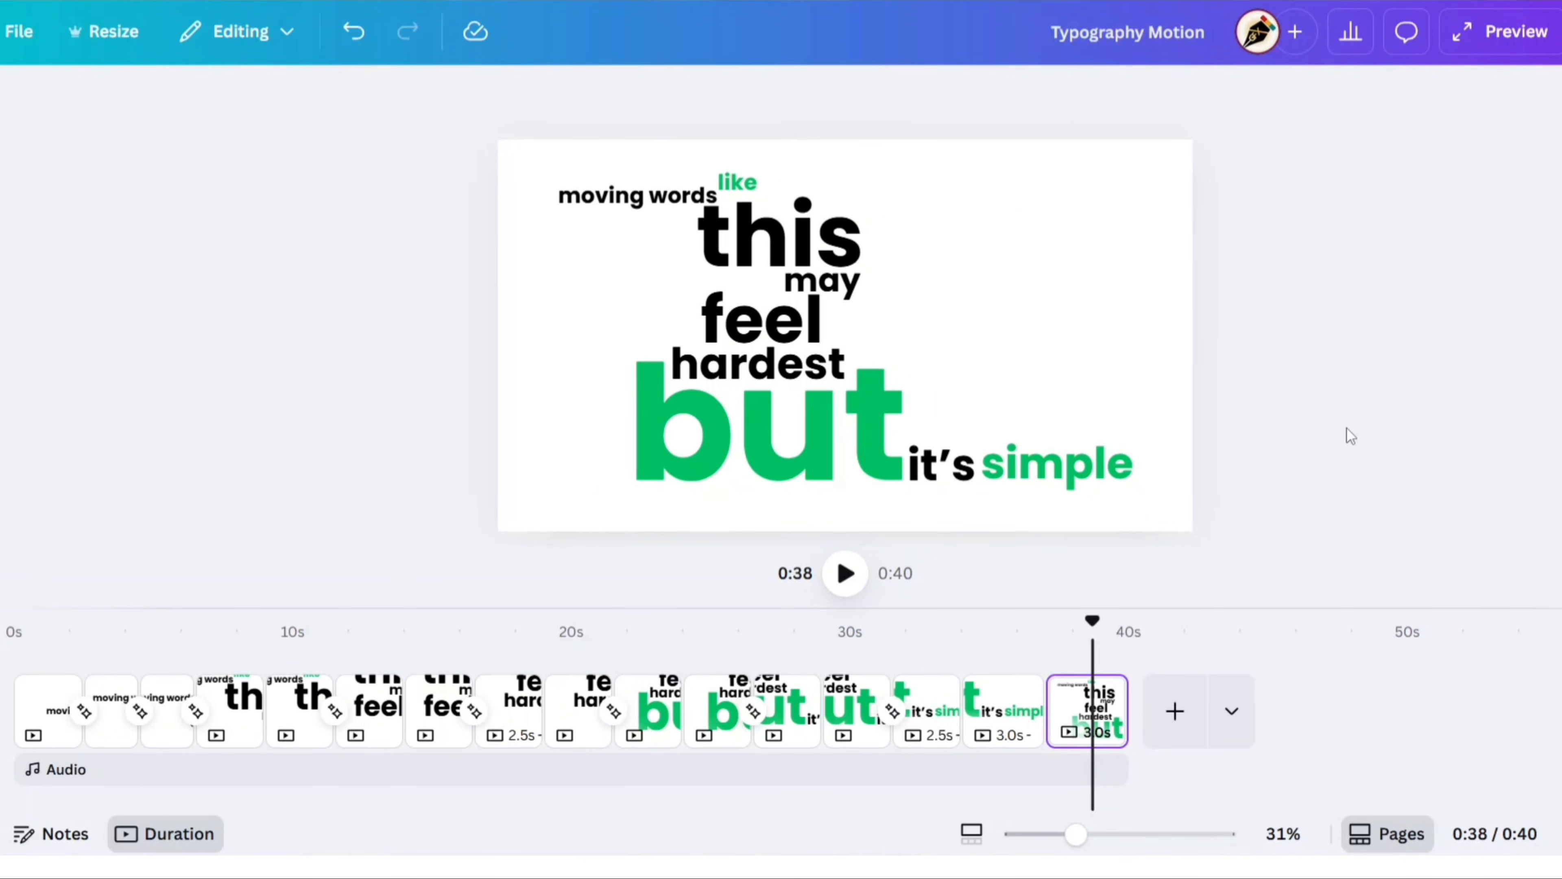
Add a Match & Move transition between the fifteenth and sixteenth pages and lengthen its duration
{"action": "left_click", "coordinate": [1045, 711]}
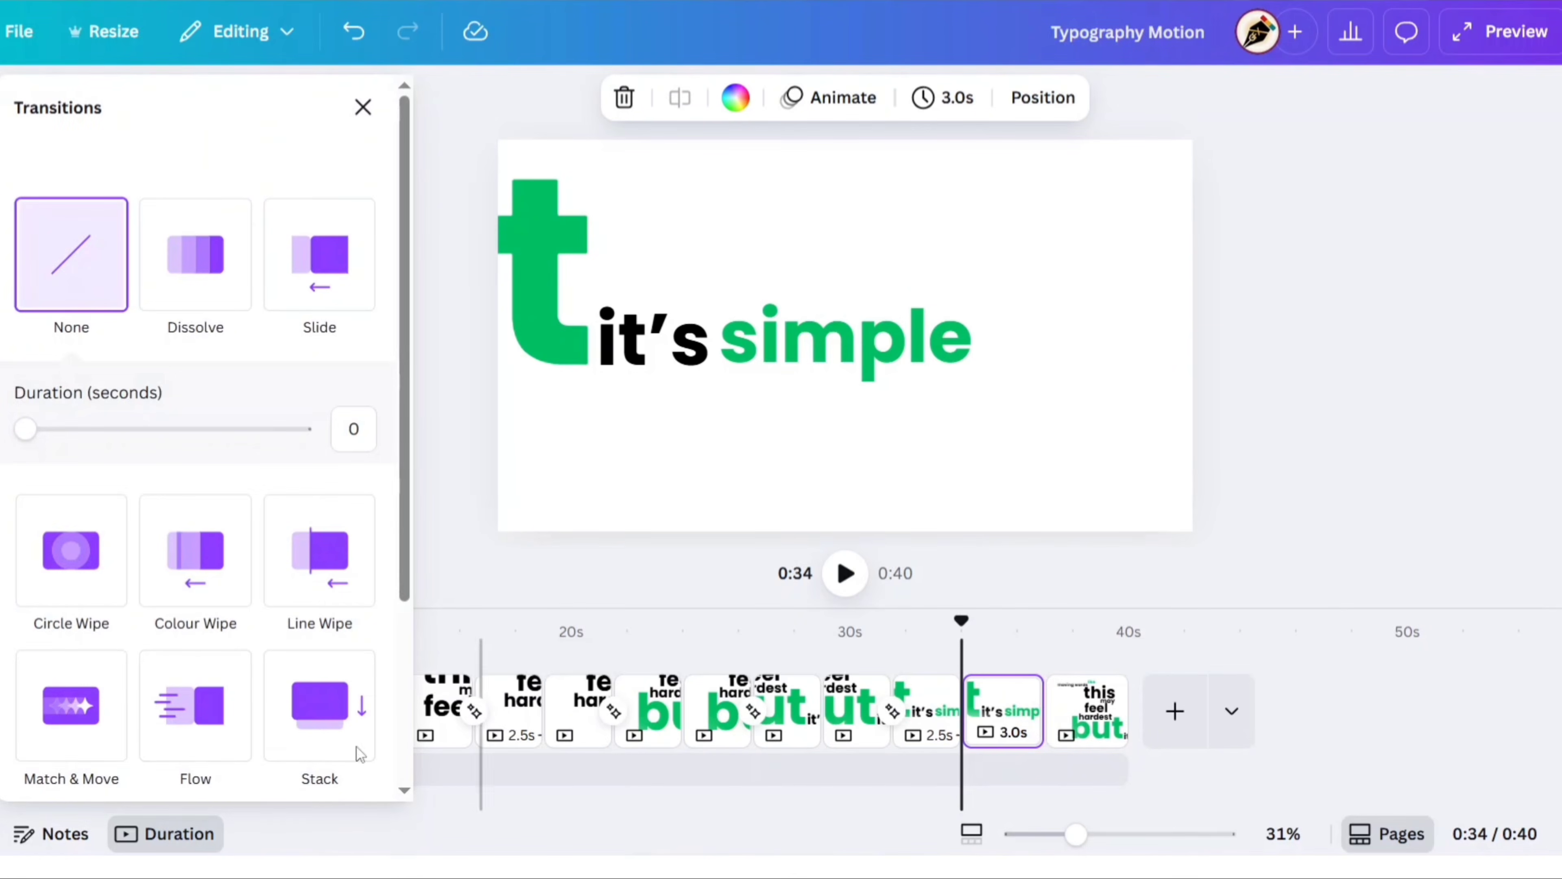
{"action": "left_click", "coordinate": [77, 725]}
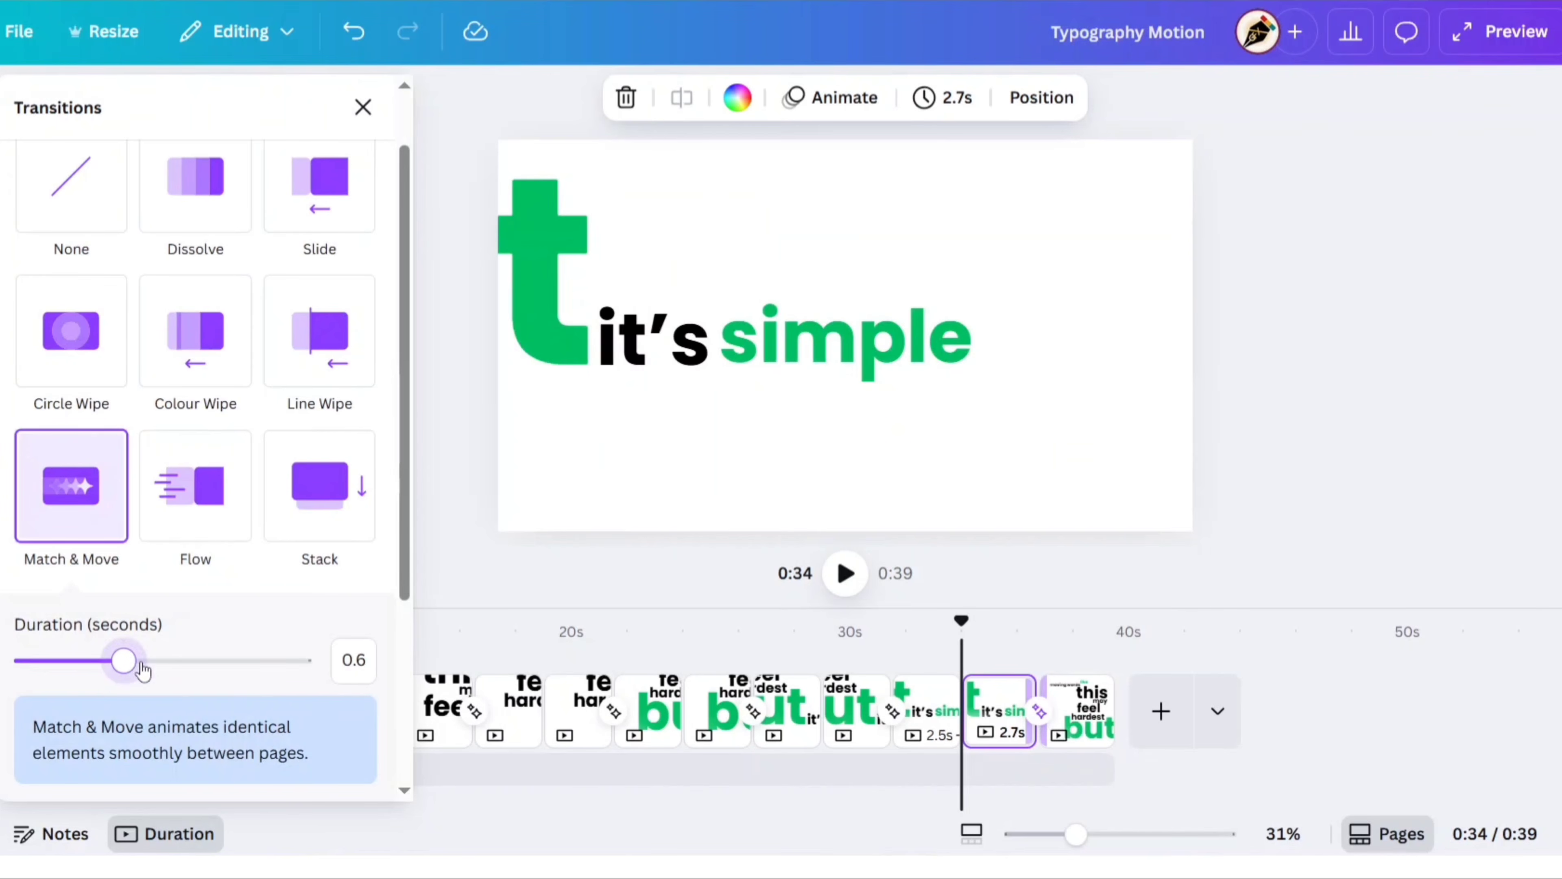
{"action": "left_click", "coordinate": [363, 108]}
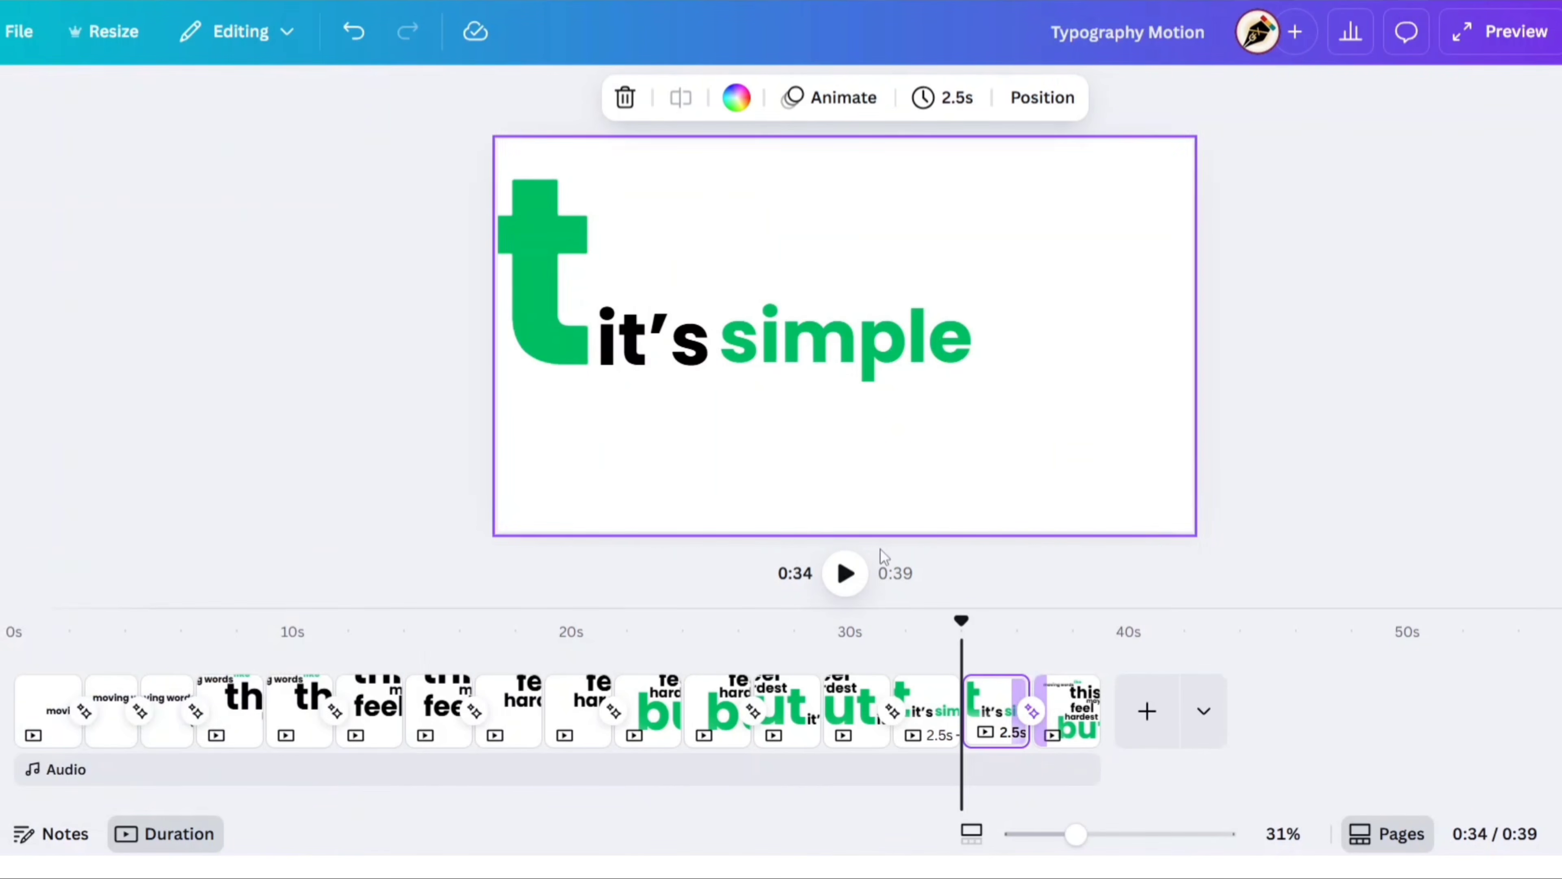
{"action": "left_click_drag", "start_coordinate": [962, 620], "coordinate": [1073, 663]}
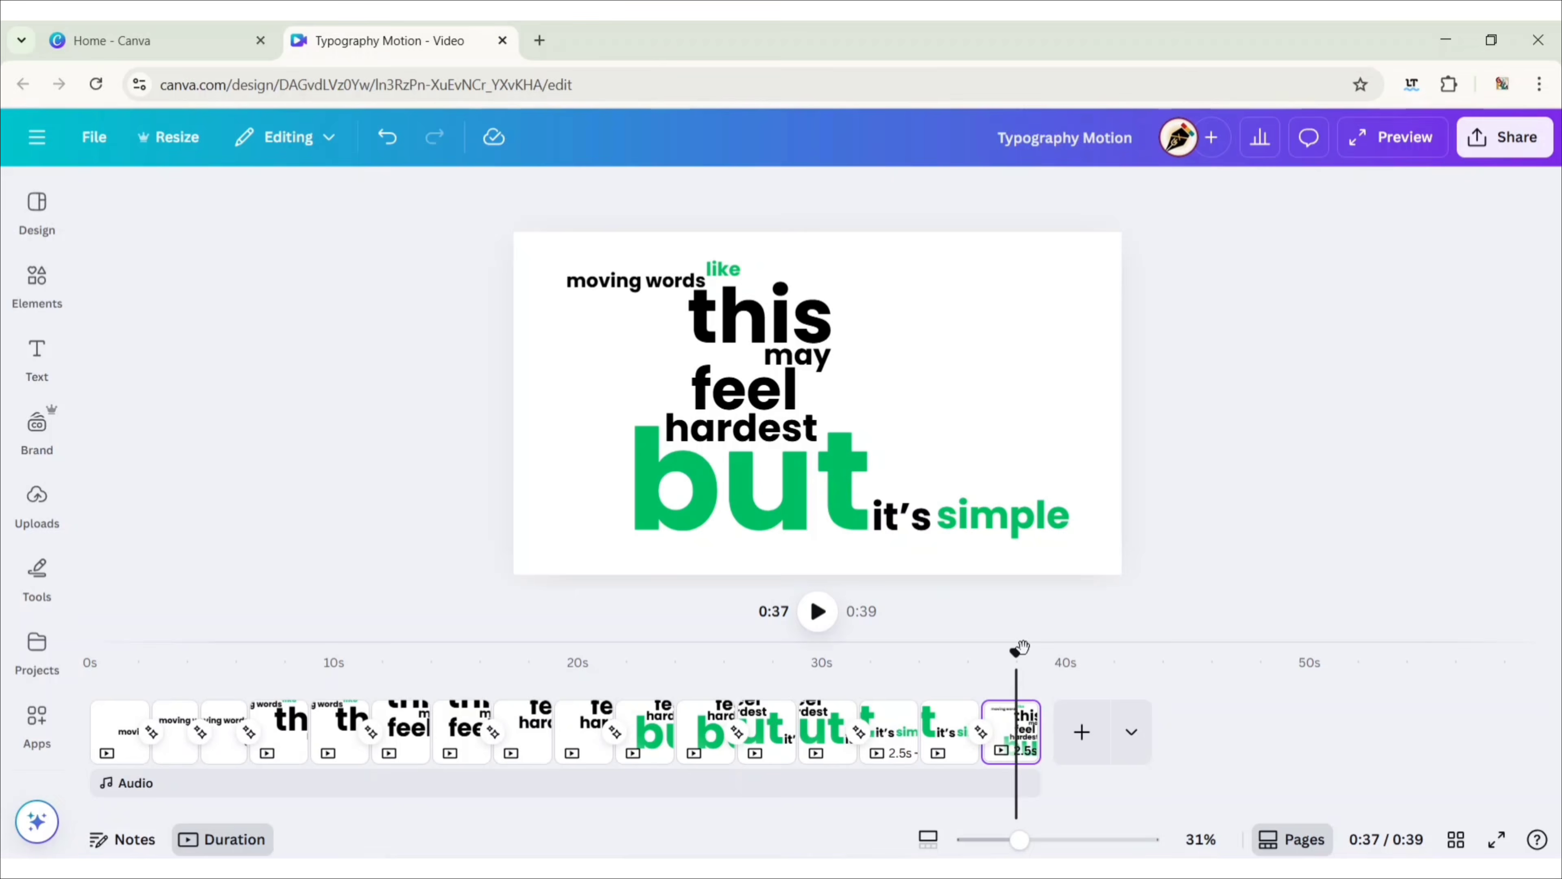
Trim the start of the "this", "may" and "feel" text timings slightly on the timeline
{"action": "left_click_drag", "start_coordinate": [1022, 646], "coordinate": [376, 695]}
{"action": "left_click", "coordinate": [841, 460]}
{"action": "left_click", "coordinate": [887, 443]}
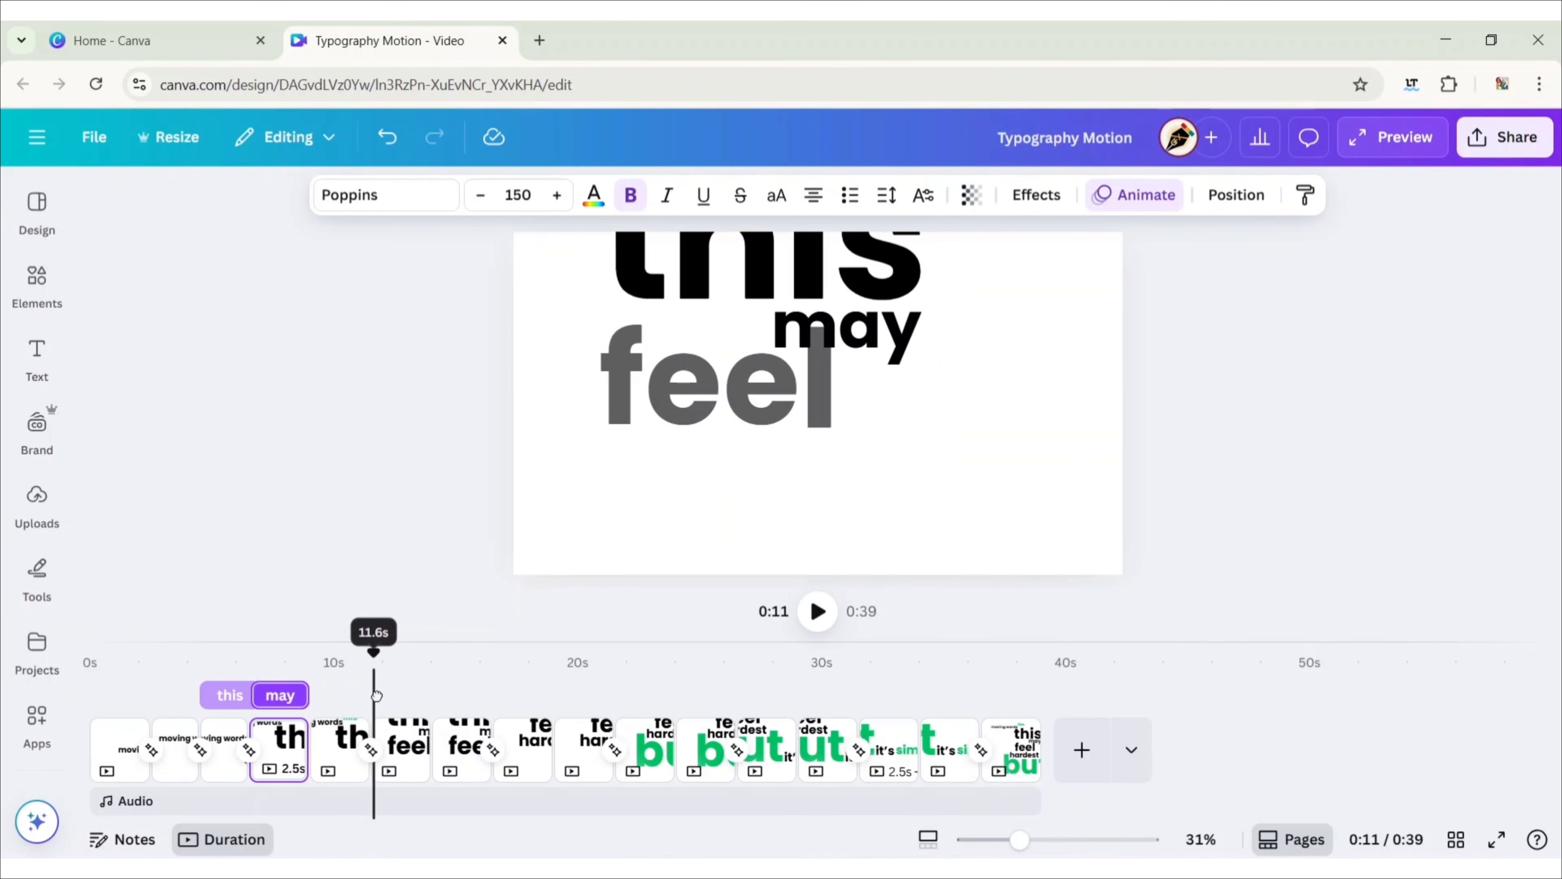
{"action": "left_click", "coordinate": [693, 397]}
{"action": "left_click_drag", "start_coordinate": [369, 701], "coordinate": [402, 681]}
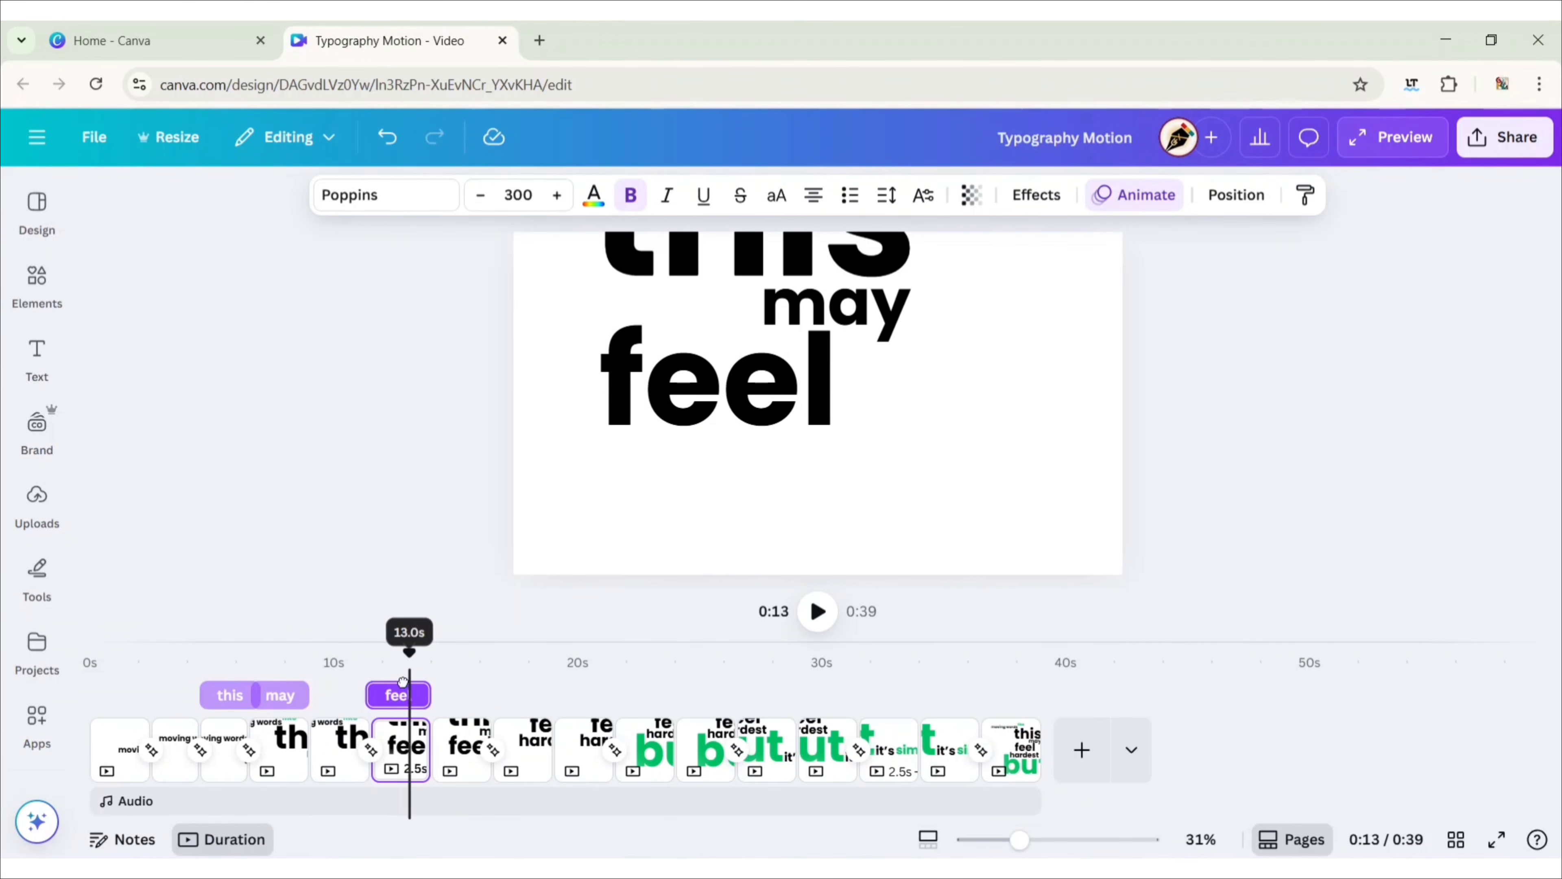
Set the Burst animation of "feel" on the sixth page to play on enter only
{"action": "left_click", "coordinate": [687, 411]}
{"action": "left_click", "coordinate": [1135, 195]}
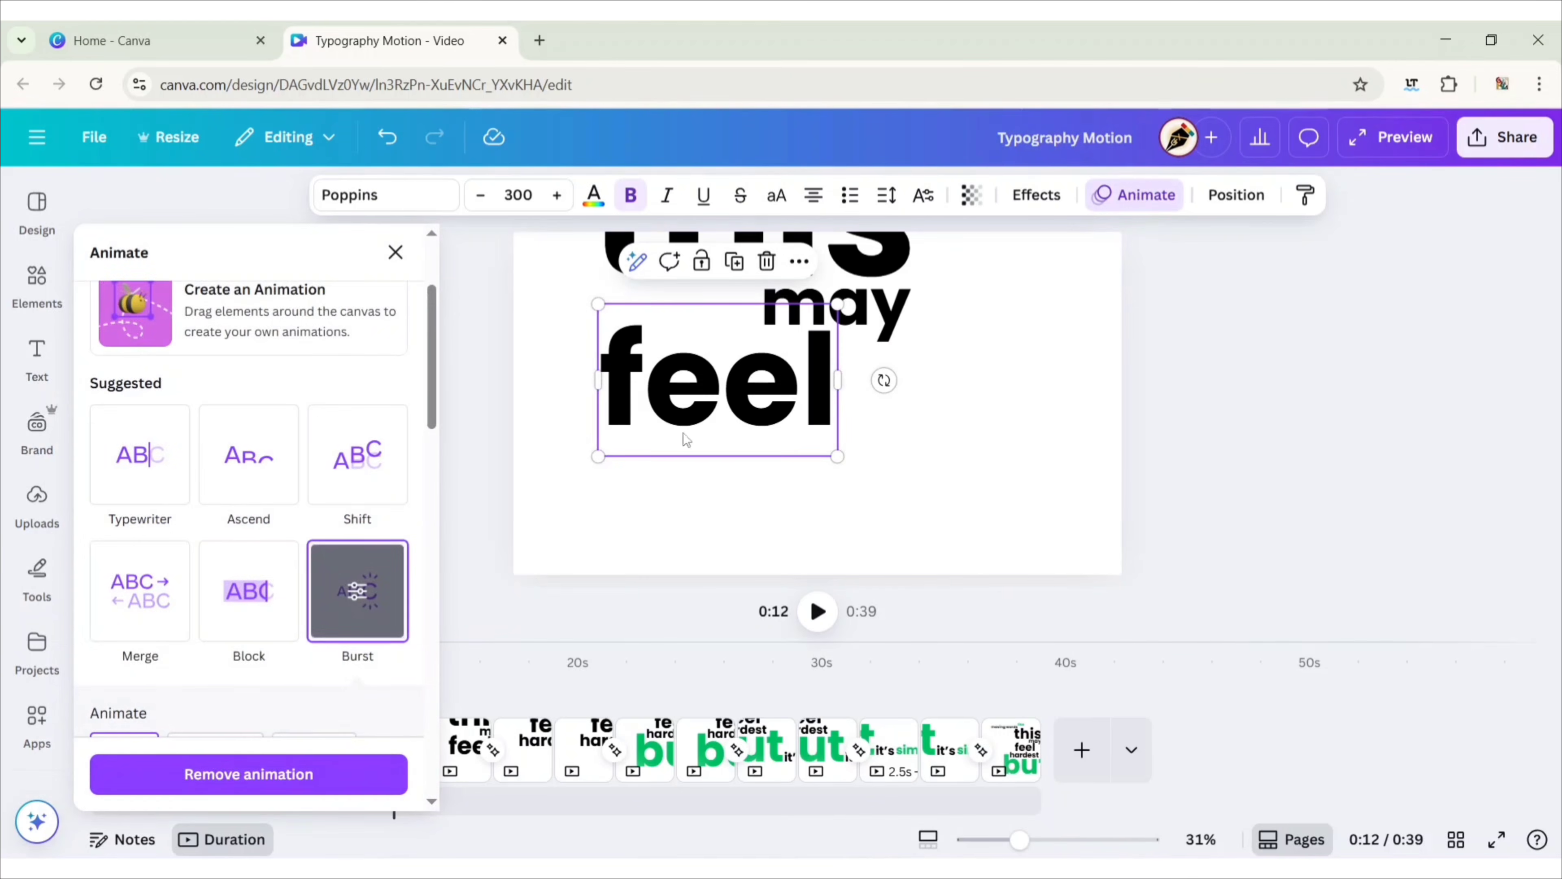
{"action": "scroll", "coordinate": [425, 527], "scroll_direction": "down", "scroll_amount": 3}
{"action": "left_click", "coordinate": [215, 554]}
{"action": "left_click", "coordinate": [395, 252]}
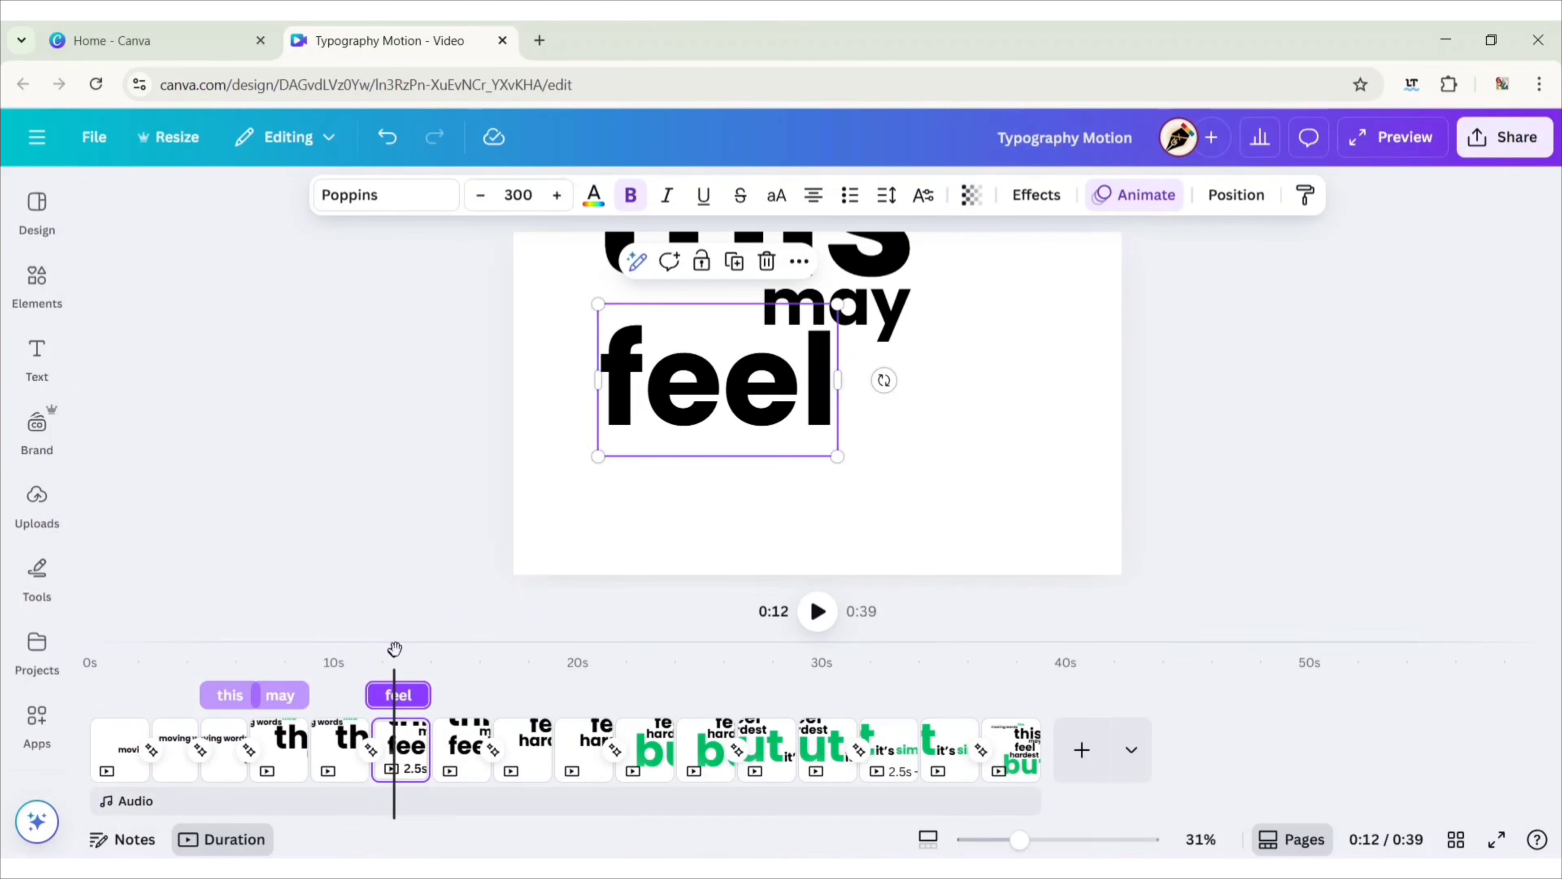
{"action": "mouse_move", "coordinate": [394, 649]}
{"action": "left_mouse_down"}
{"action": "mouse_move", "coordinate": [343, 654]}
{"action": "mouse_move", "coordinate": [415, 666]}
{"action": "left_mouse_up"}
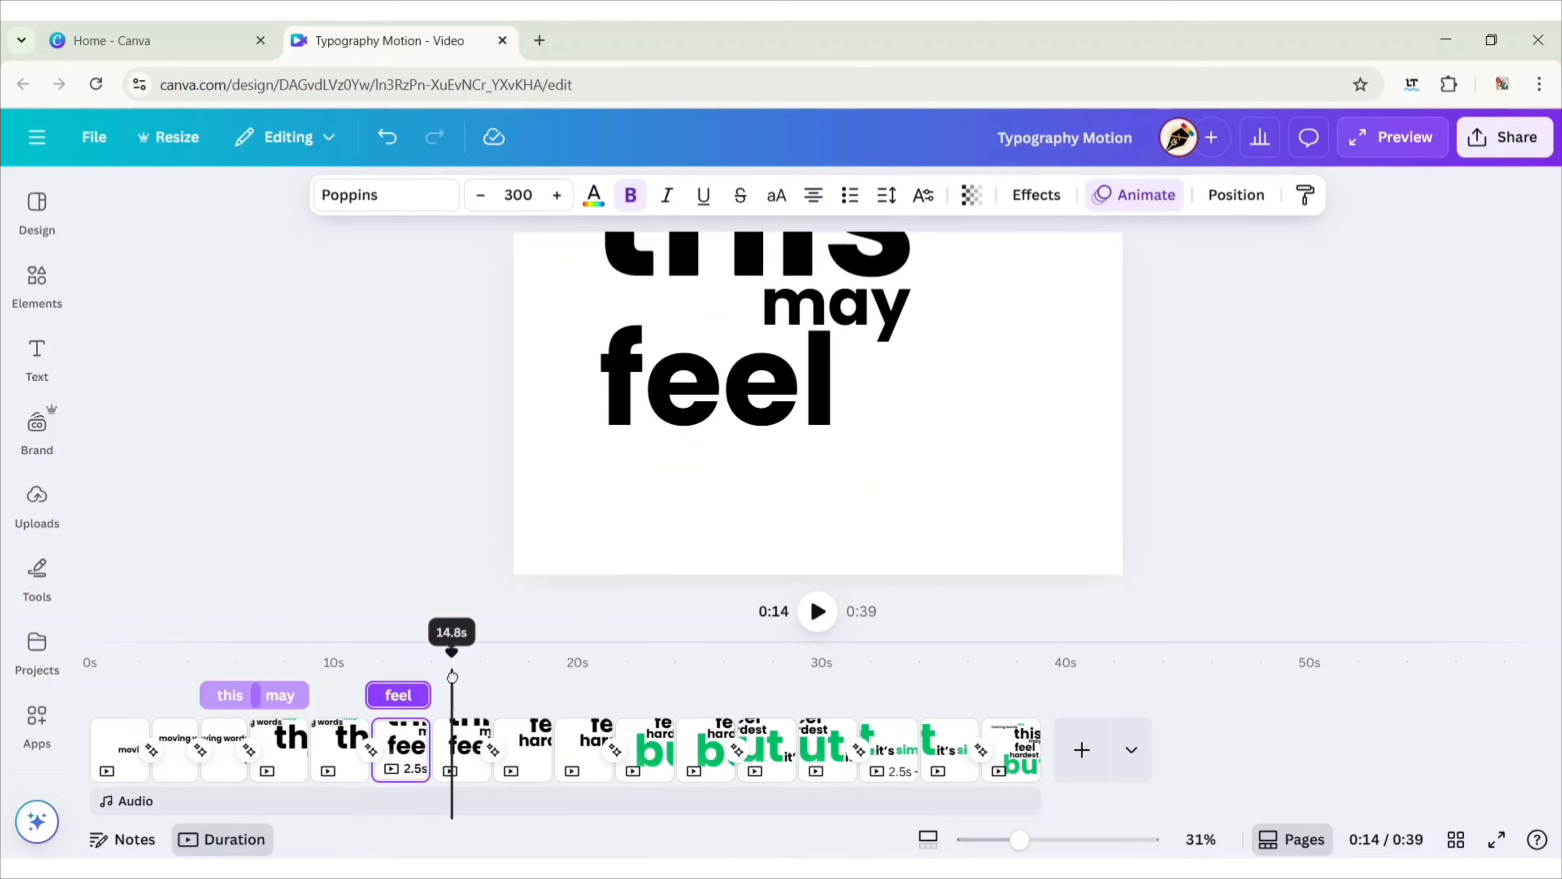
Trim the start of "hardest" slightly on the eighth page and set its Ascend animation to play on enter only
{"action": "left_click_drag", "start_coordinate": [479, 681], "coordinate": [526, 677]}
{"action": "left_click", "coordinate": [789, 362]}
{"action": "left_click", "coordinate": [774, 359]}
{"action": "left_click", "coordinate": [1140, 205]}
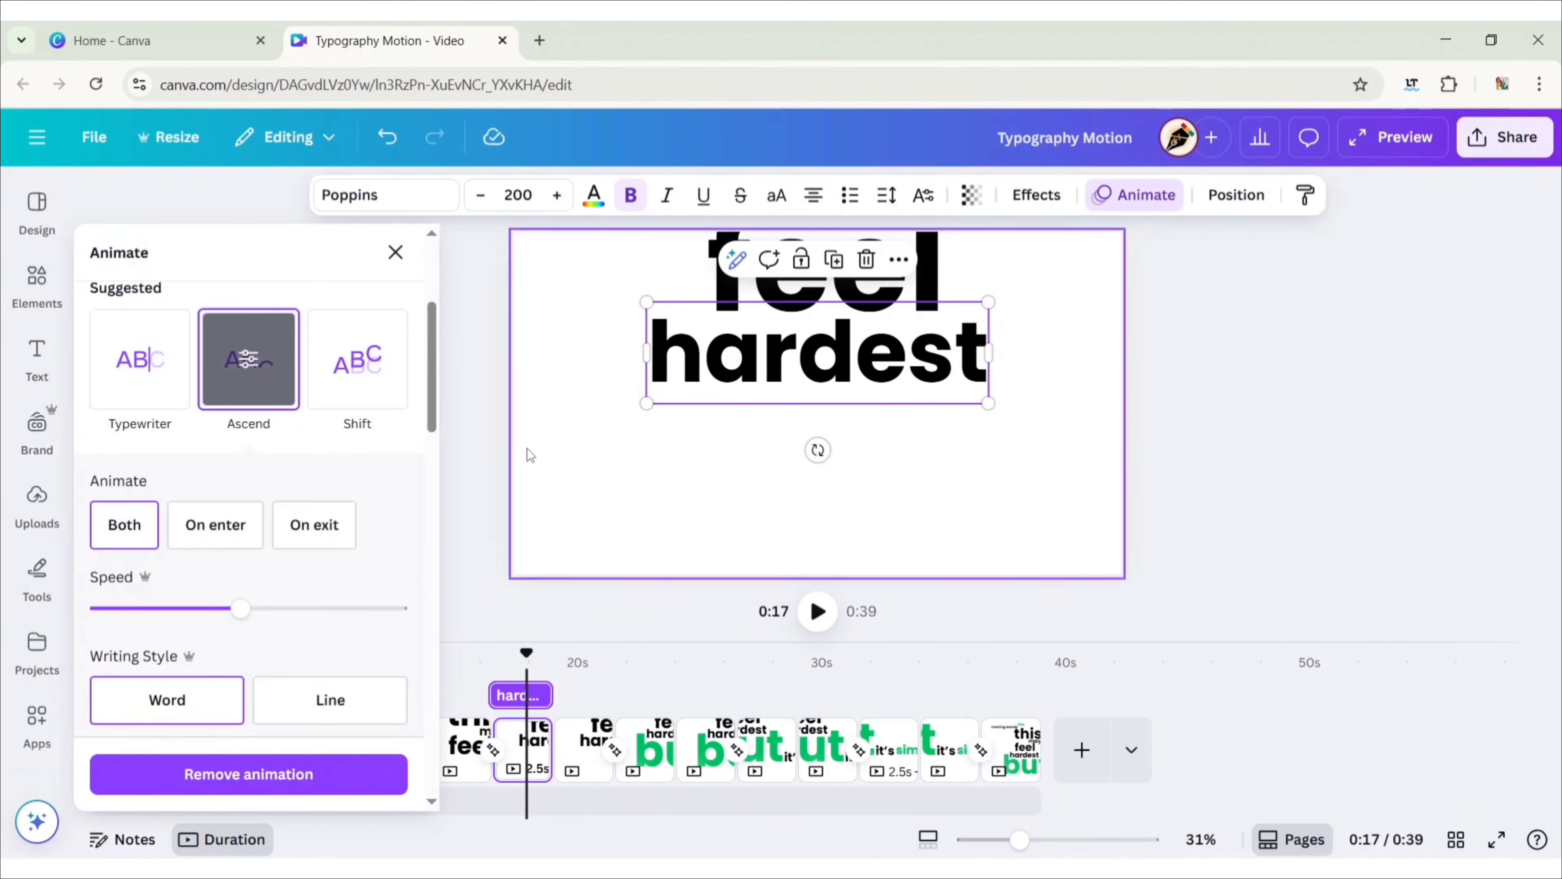
{"action": "scroll", "coordinate": [215, 431], "scroll_direction": "down", "scroll_amount": 3}
{"action": "left_click", "coordinate": [213, 422]}
{"action": "left_click", "coordinate": [395, 252]}
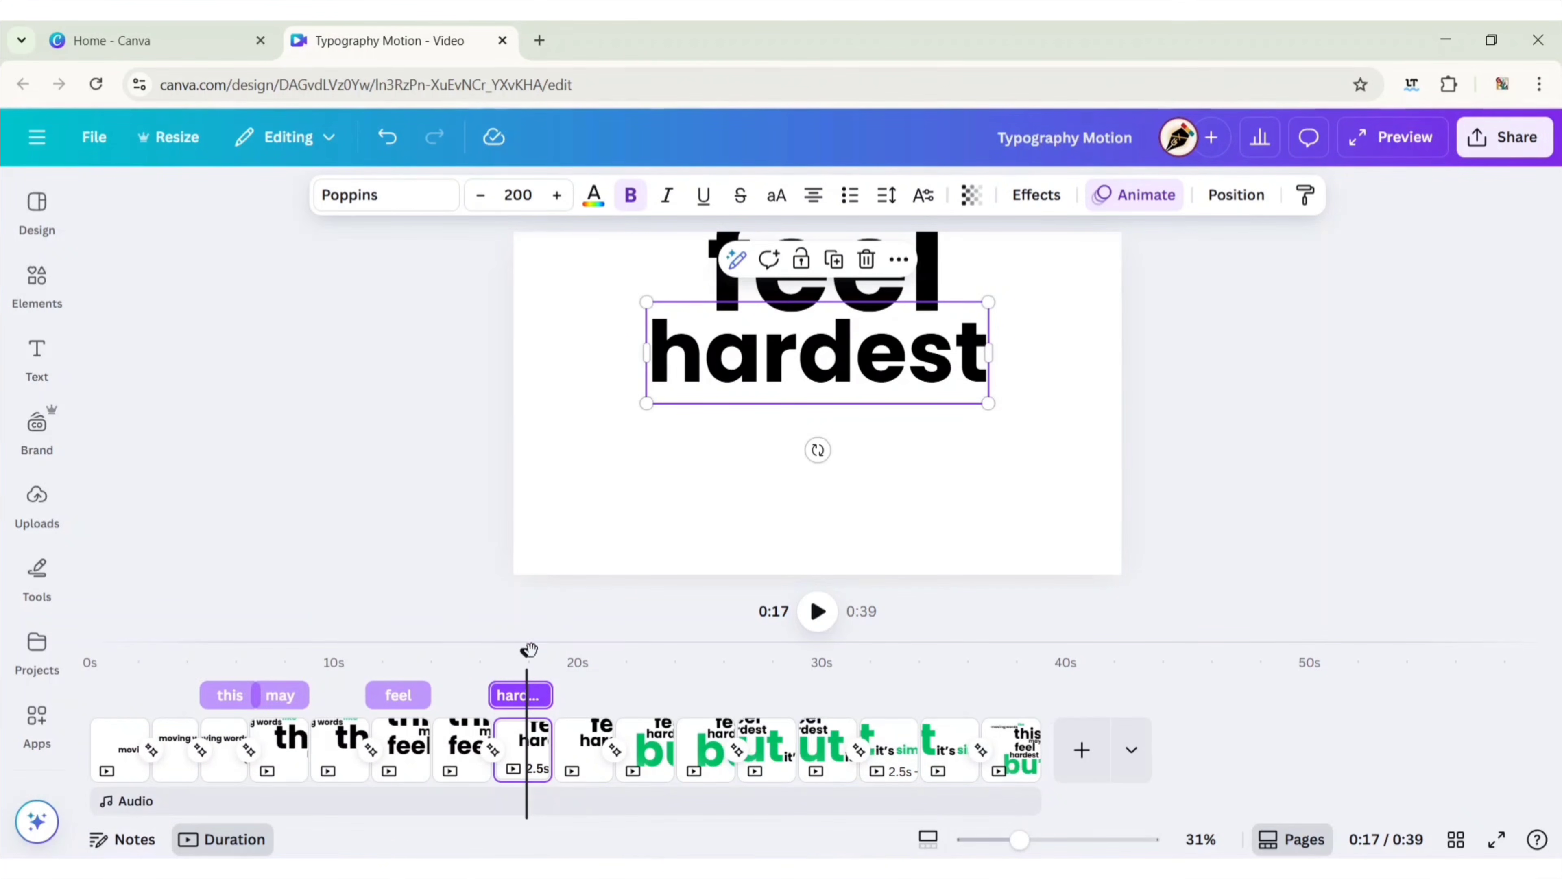
Set the Ascend animation of "but" on the tenth page to play on enter only
{"action": "left_click_drag", "start_coordinate": [533, 655], "coordinate": [657, 688]}
{"action": "left_click", "coordinate": [861, 458]}
{"action": "left_click", "coordinate": [1131, 200]}
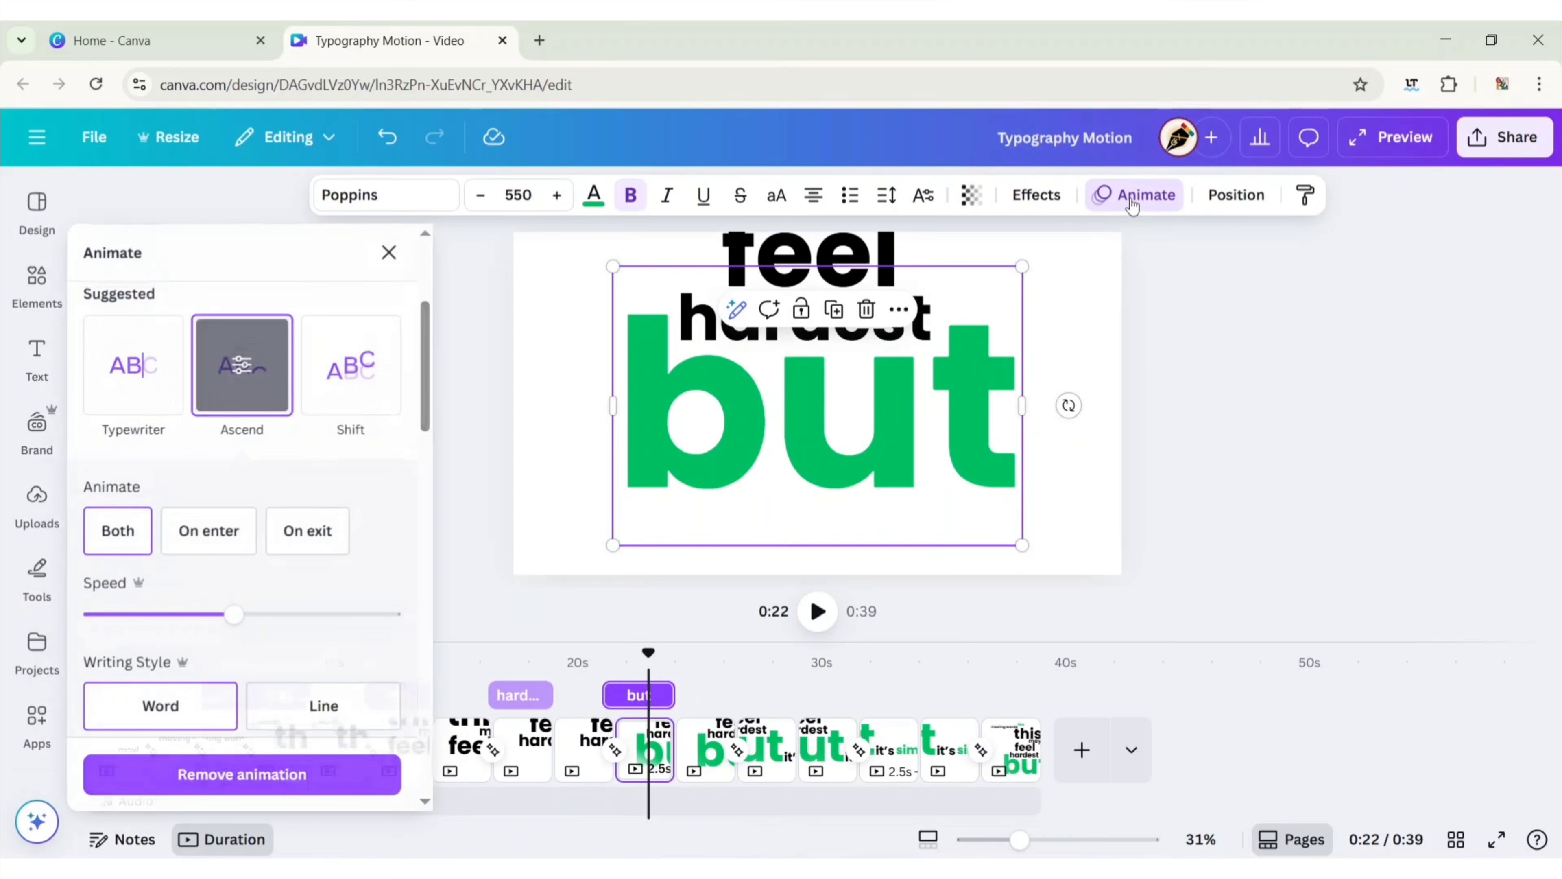
{"action": "left_click", "coordinate": [238, 535]}
{"action": "left_click", "coordinate": [395, 253]}
Trim the start of "it's" slightly on the twelfth page and set its Ascend animation to play on enter only
{"action": "left_click_drag", "start_coordinate": [649, 653], "coordinate": [803, 690]}
{"action": "left_click", "coordinate": [811, 463]}
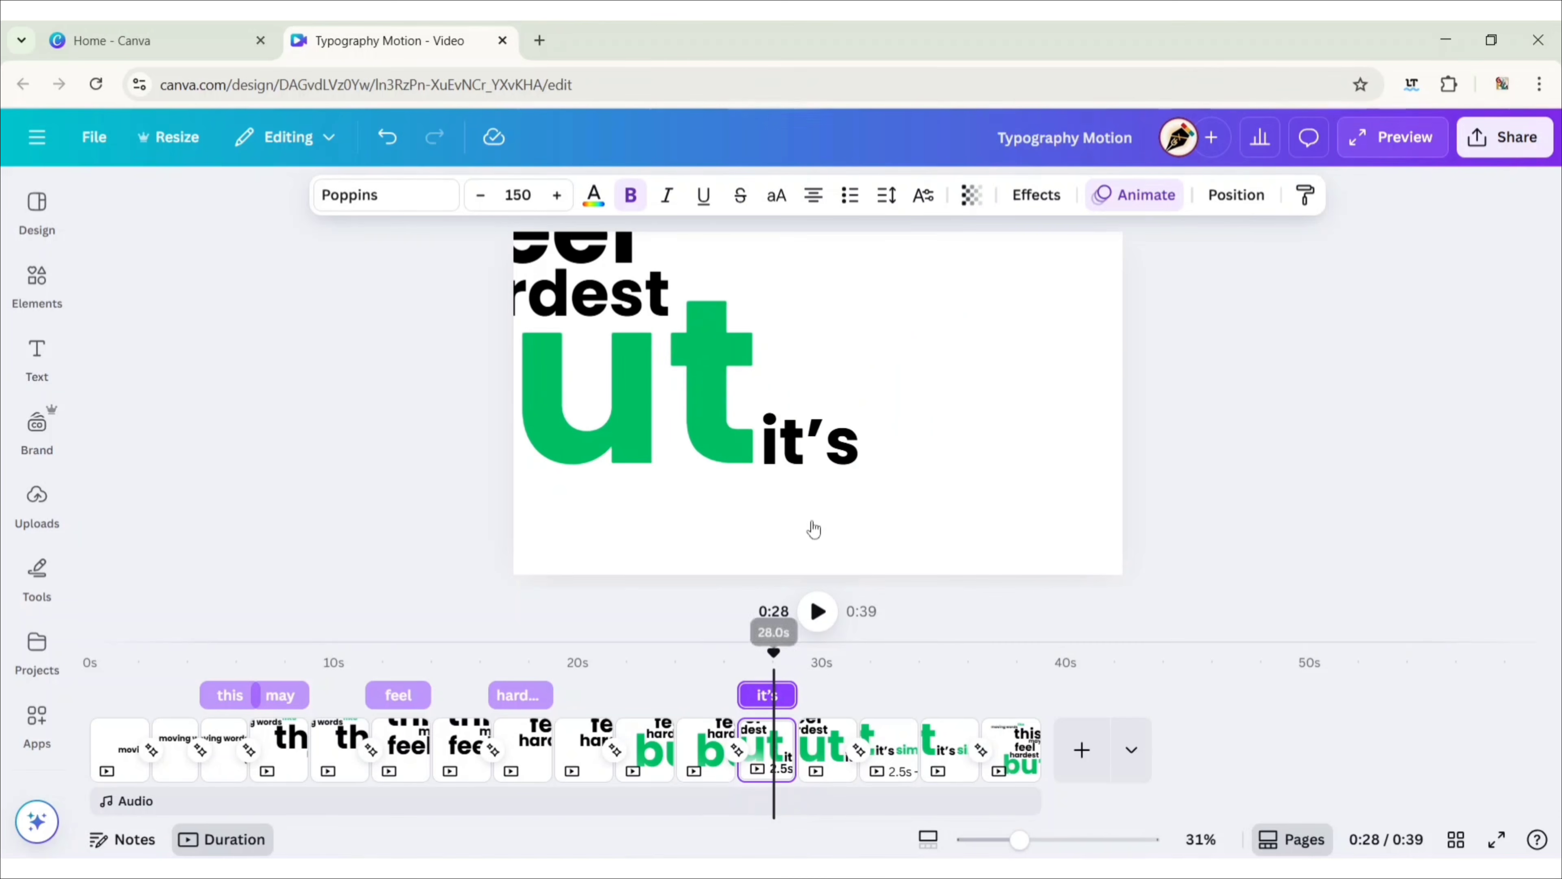
{"action": "left_click", "coordinate": [808, 442]}
{"action": "left_click", "coordinate": [1144, 196]}
{"action": "left_click", "coordinate": [215, 524]}
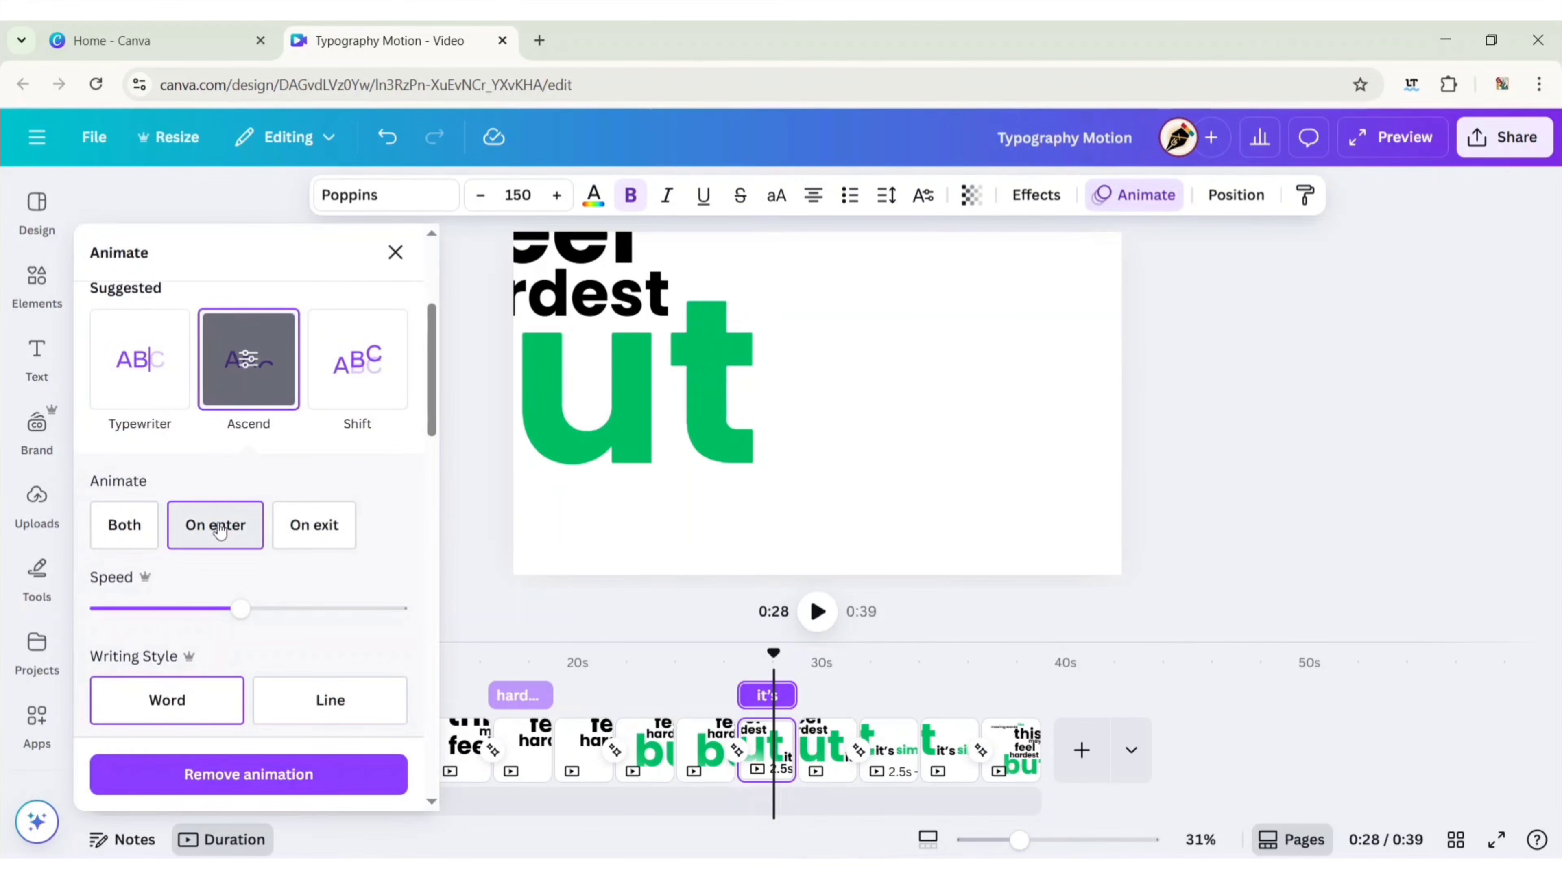
{"action": "left_click", "coordinate": [395, 253]}
Trim "simple" on the fourteenth page to 2.4 s from its start and set its Ascend animation to play on enter only
{"action": "left_click_drag", "start_coordinate": [776, 652], "coordinate": [859, 667]}
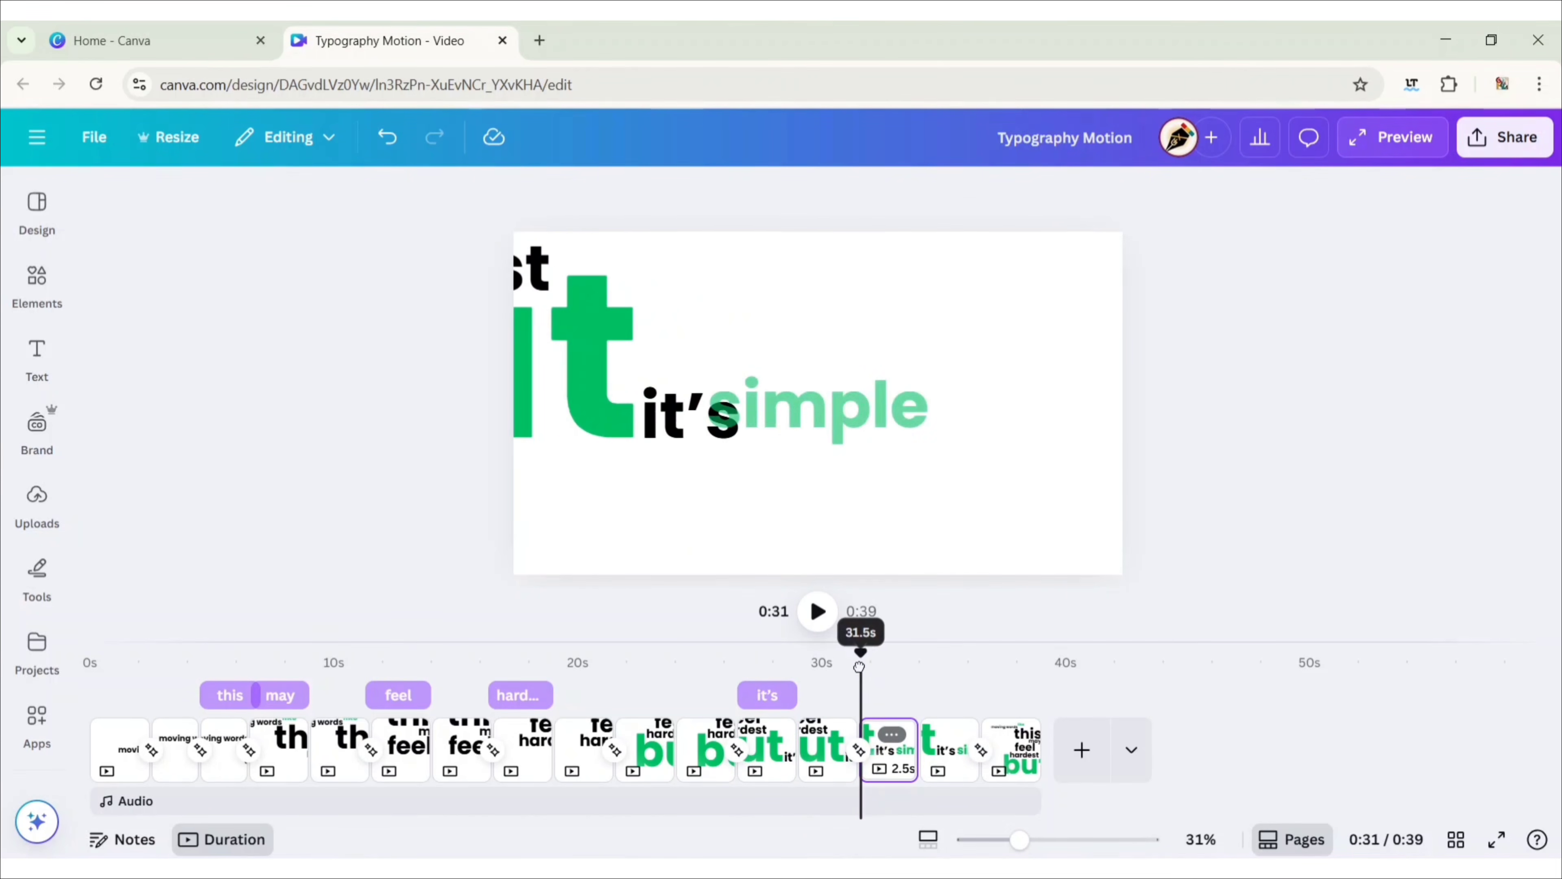
{"action": "left_click", "coordinate": [839, 426]}
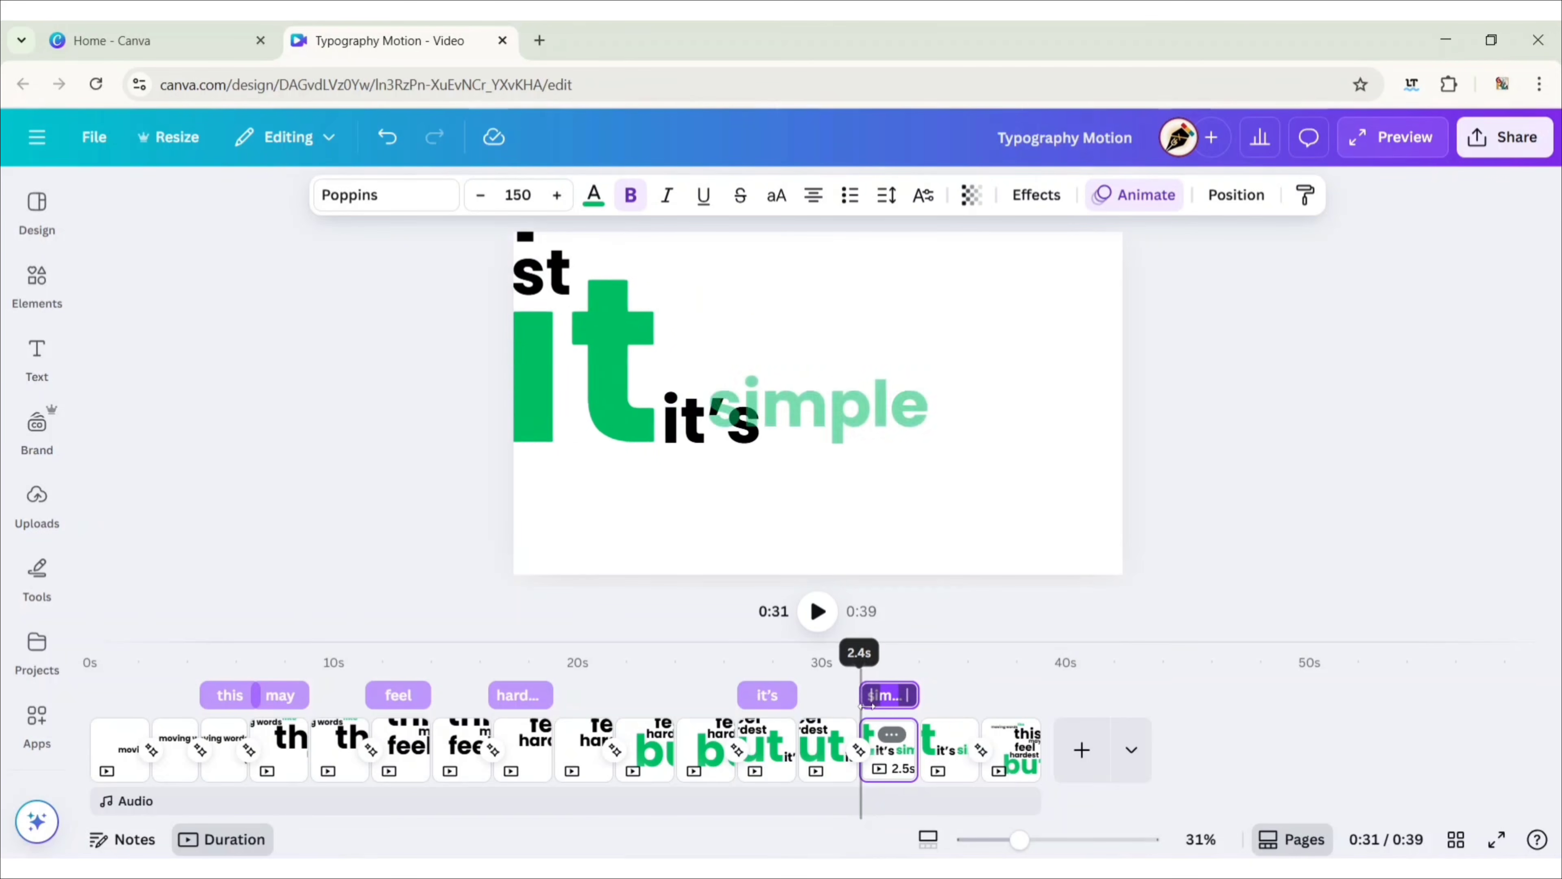
{"action": "mouse_move", "coordinate": [860, 671]}
{"action": "left_mouse_down"}
{"action": "mouse_move", "coordinate": [837, 670]}
{"action": "mouse_move", "coordinate": [928, 678]}
{"action": "mouse_move", "coordinate": [881, 676]}
{"action": "left_mouse_up"}
{"action": "left_click", "coordinate": [1136, 195]}
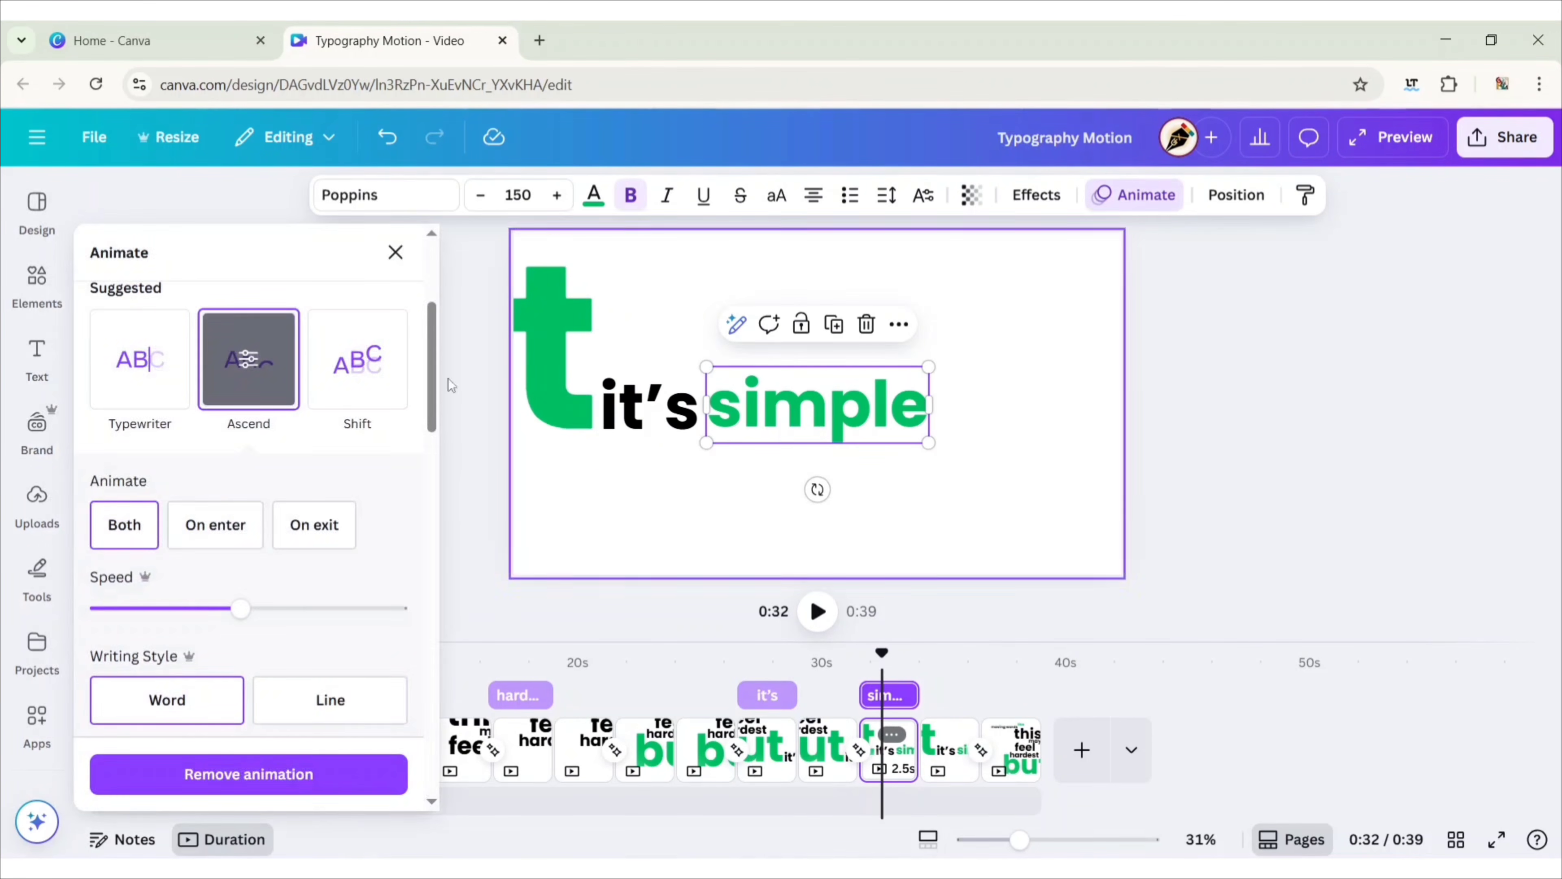
{"action": "left_click", "coordinate": [215, 525]}
{"action": "left_click", "coordinate": [395, 252]}
{"action": "left_click_drag", "start_coordinate": [886, 661], "coordinate": [1005, 711]}
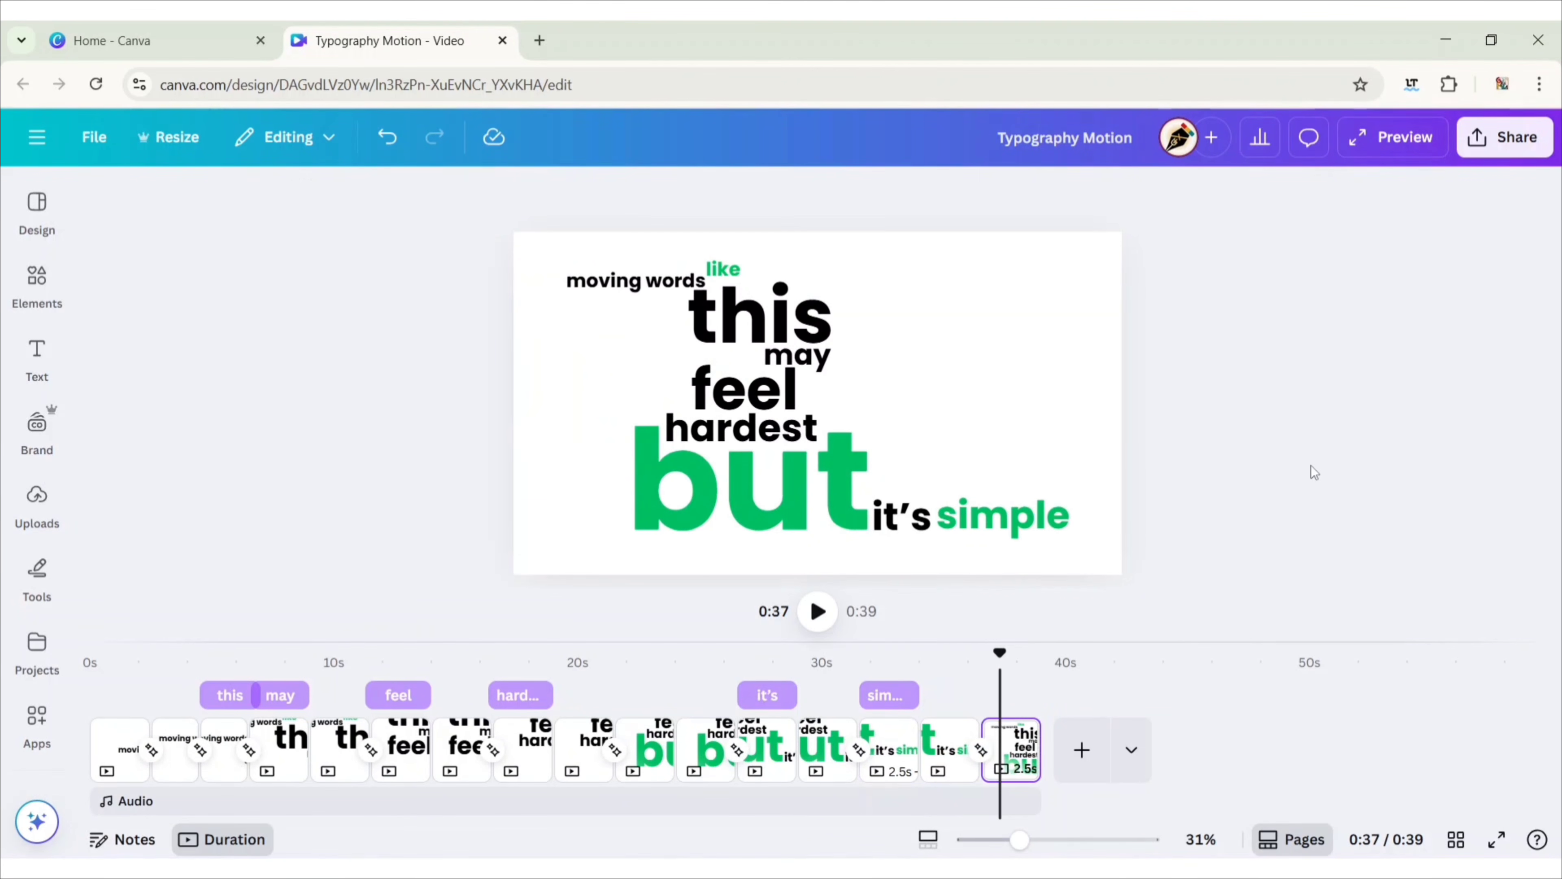
Download pages 1–16 of the design as an MP4 video in 1080p quality
{"action": "left_click", "coordinate": [1480, 144]}
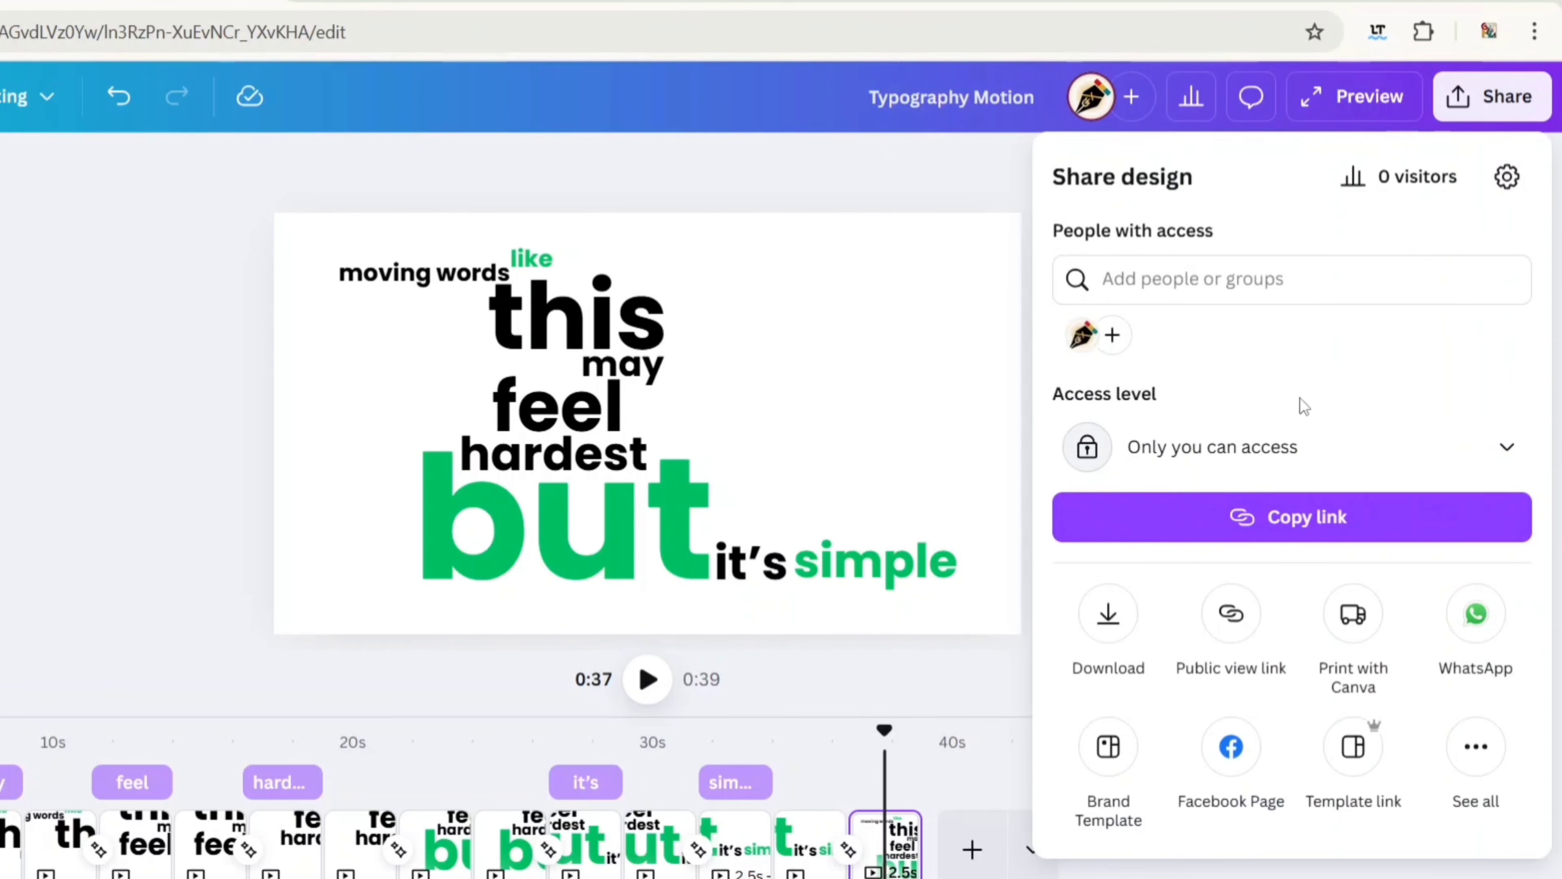
{"action": "left_click", "coordinate": [1117, 617]}
{"action": "left_click", "coordinate": [1248, 701]}
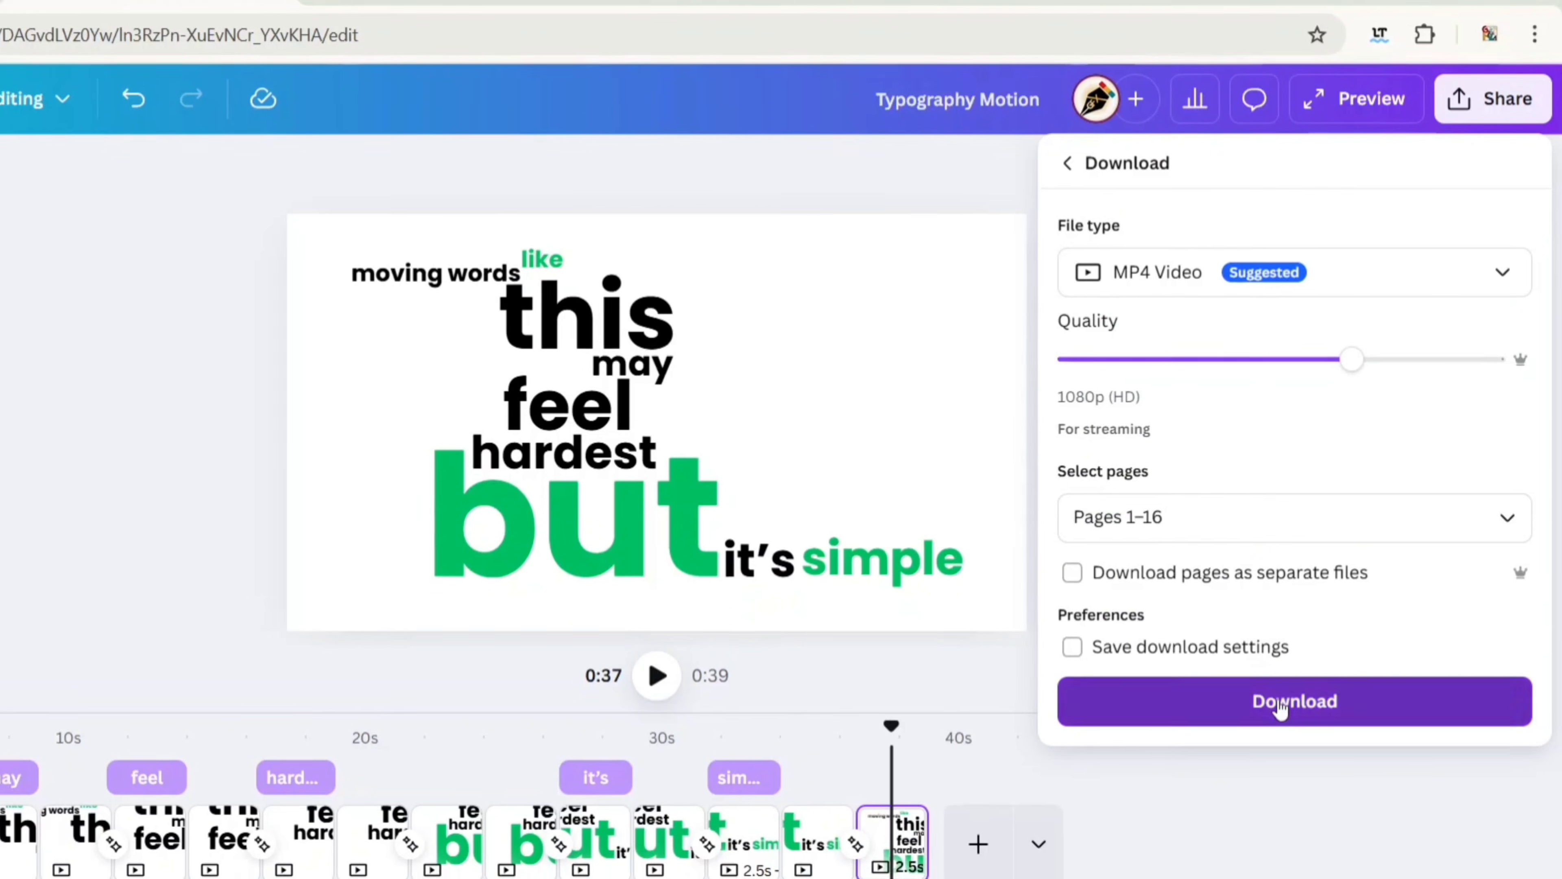